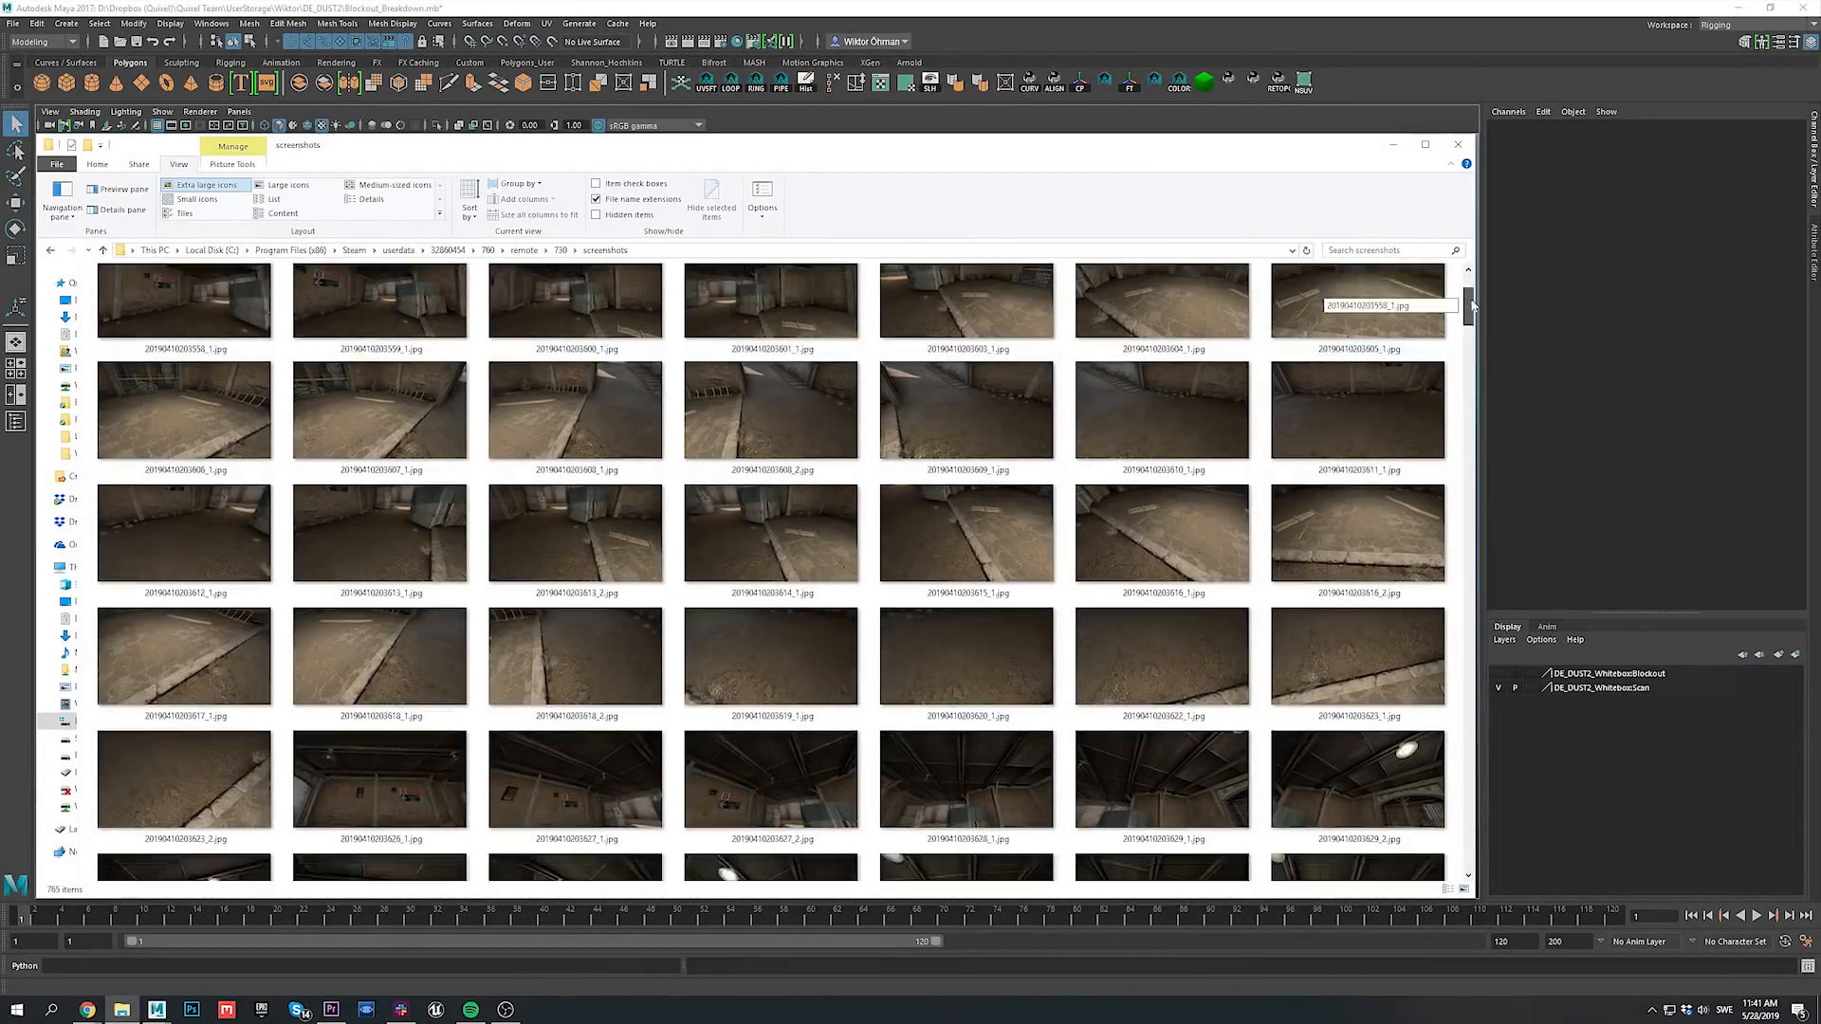
# Step: Browse the reference screenshots folder and inspect the textured Dust2 scan in Maya from several angles
pyautogui.moveTo(1472, 305); pyautogui.dragTo(1488, 512)
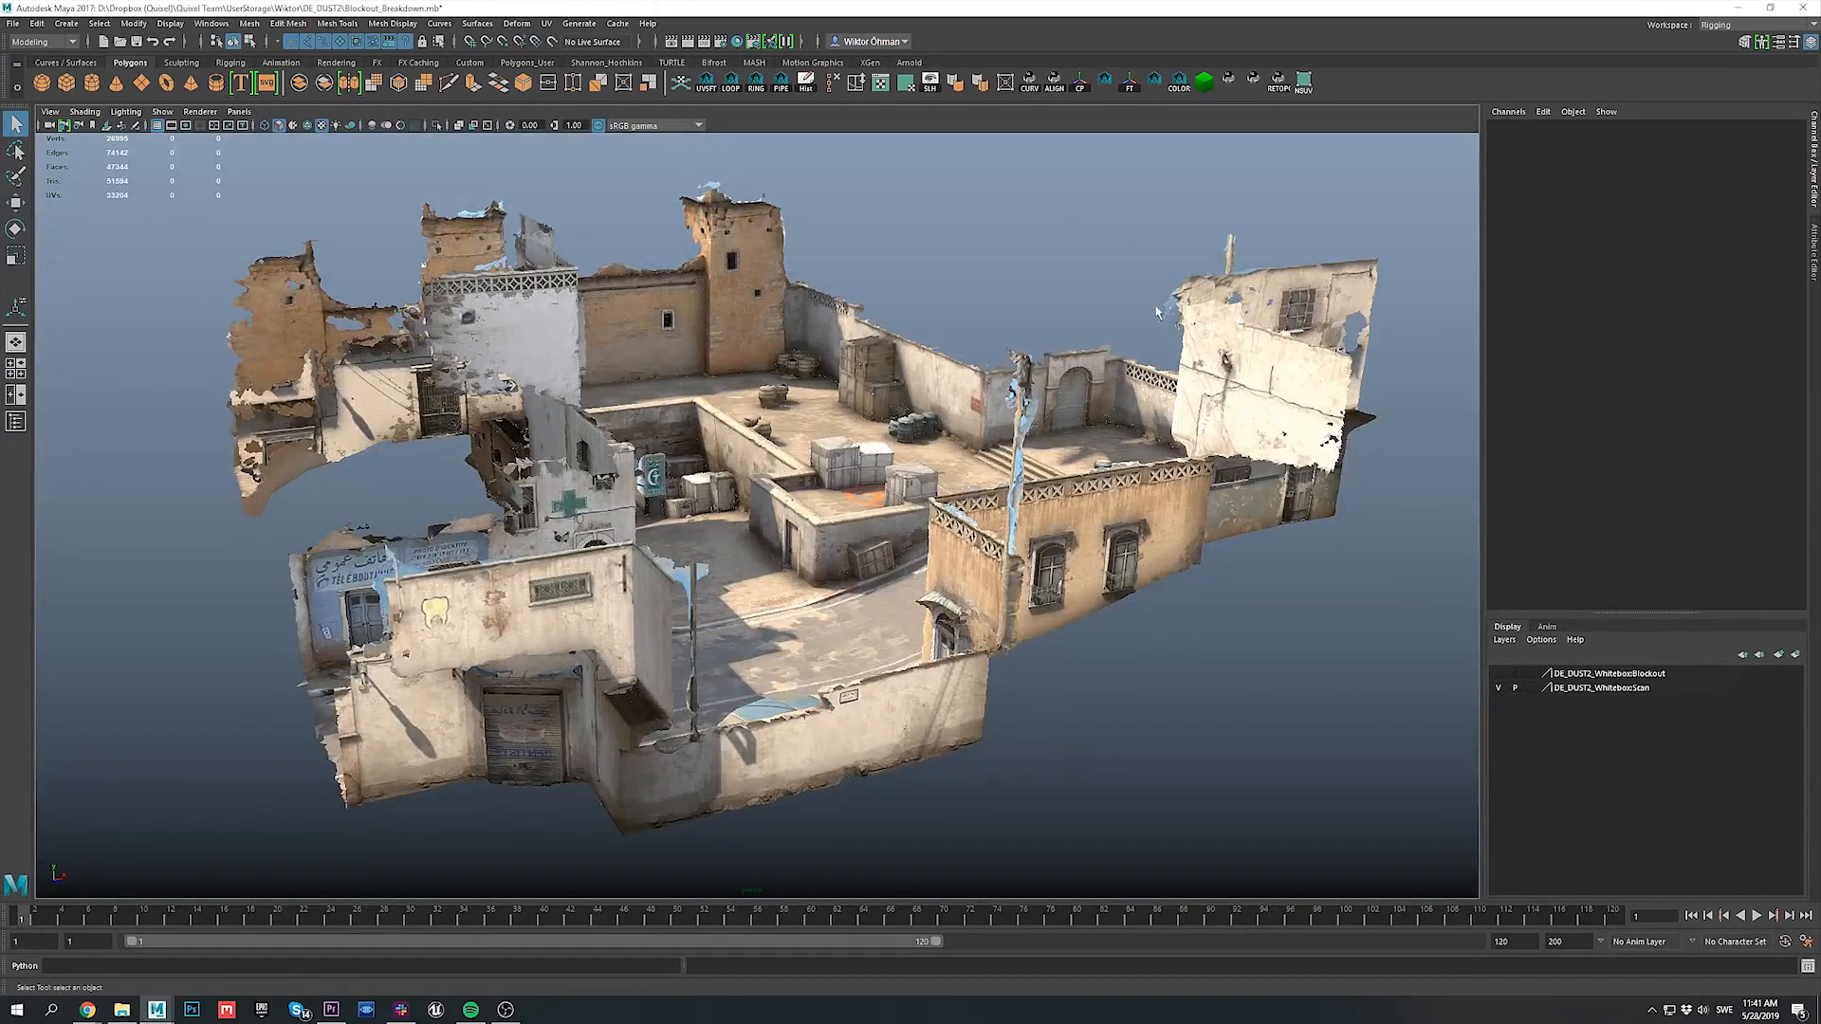
pyautogui.moveTo(1160, 295)
pyautogui.keyDown('alt'); pyautogui.mouseDown()
pyautogui.moveTo(1110, 313)
pyautogui.moveTo(1159, 298)
pyautogui.mouseUp(); pyautogui.keyUp('alt')
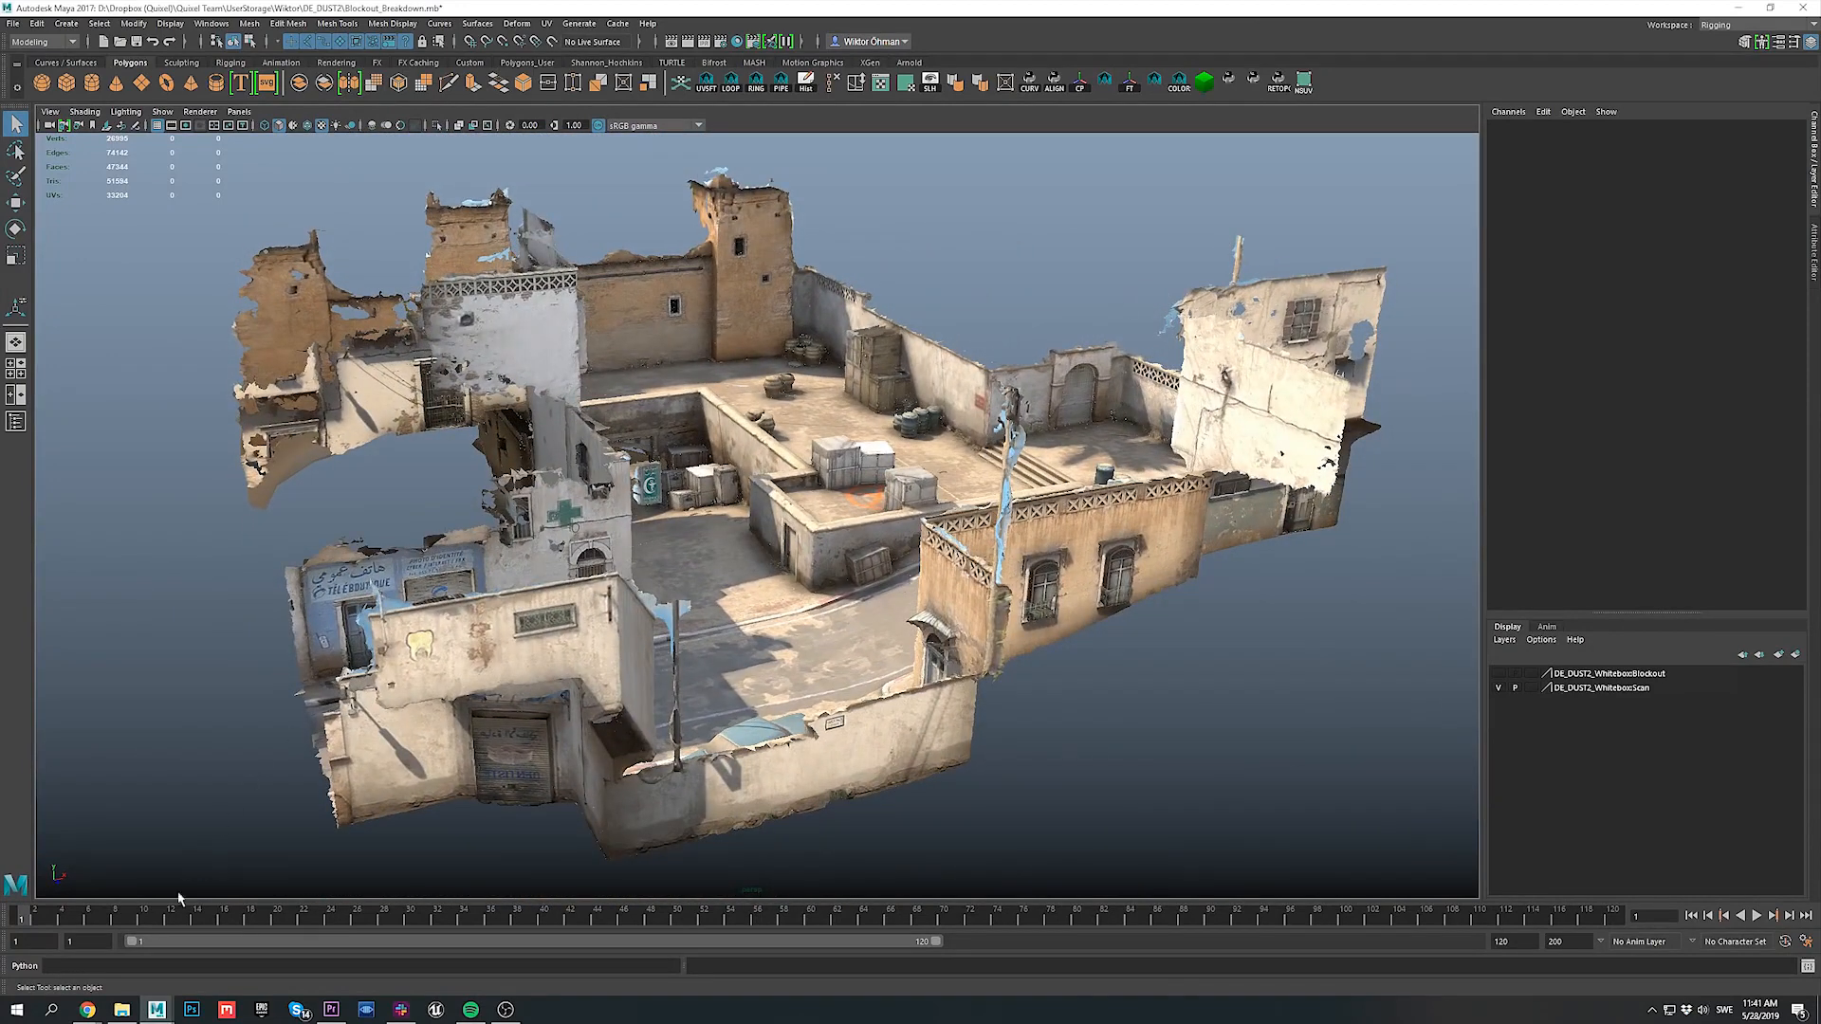
pyautogui.keyDown('alt'); pyautogui.moveTo(1178, 304); pyautogui.dragTo(1115, 323); pyautogui.keyUp('alt')
pyautogui.scroll(5, 865, 546)
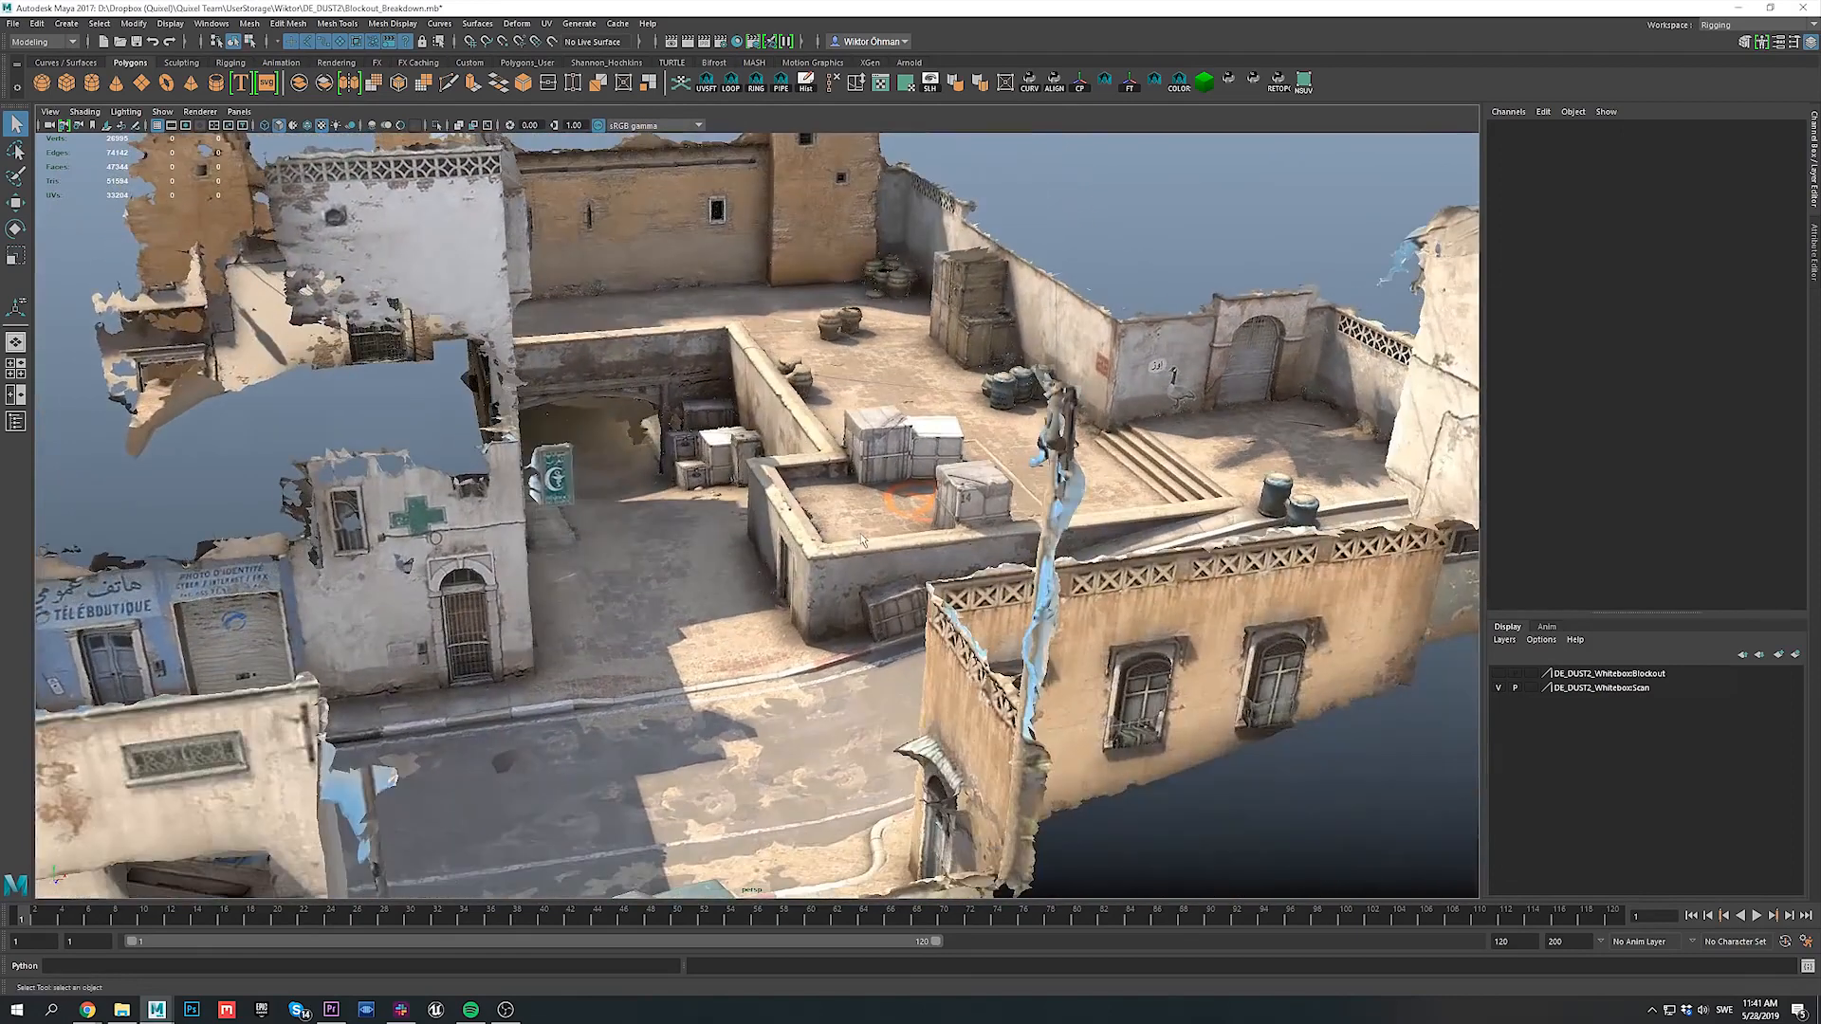
pyautogui.keyDown('alt'); pyautogui.moveTo(864, 547); pyautogui.dragTo(817, 554, button='right'); pyautogui.keyUp('alt')
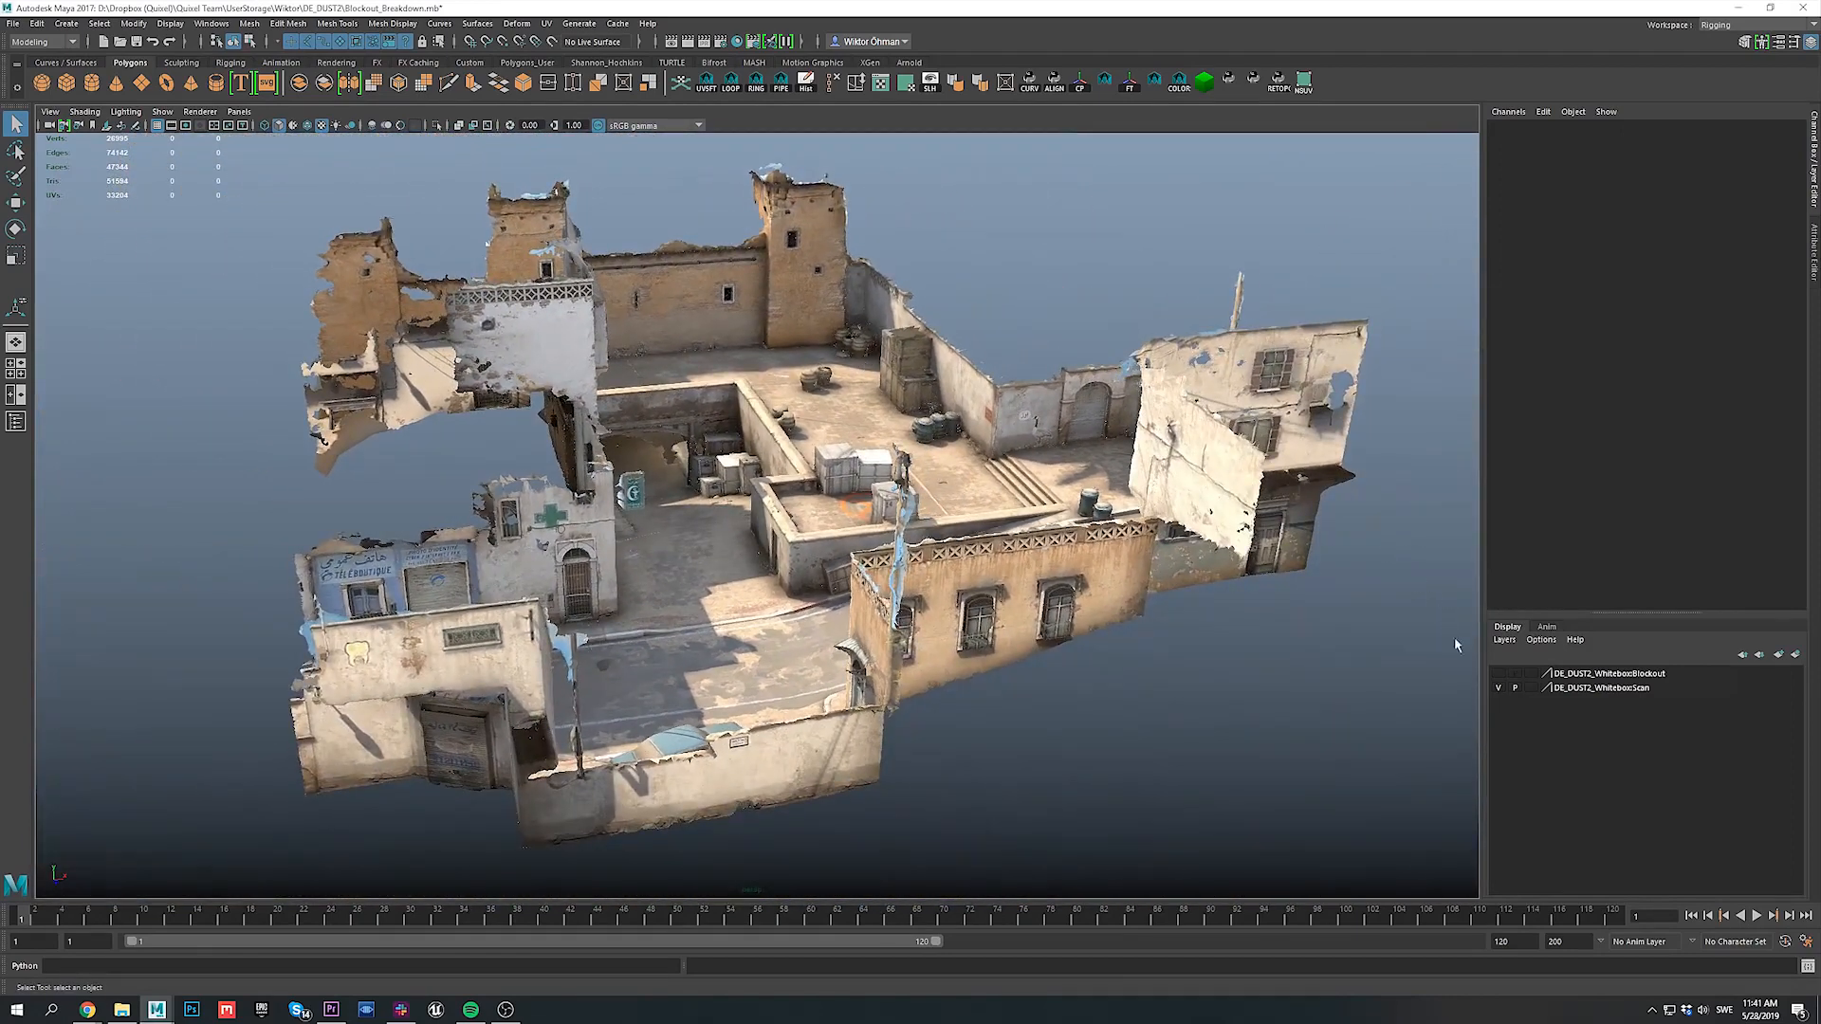
# Step: Show the whitebox blockout layer over the scan and examine its building volumes, including the domed building and surrounding blocks
pyautogui.click(1497, 673)
pyautogui.keyDown('alt'); pyautogui.moveTo(1015, 385); pyautogui.dragTo(936, 398); pyautogui.keyUp('alt')
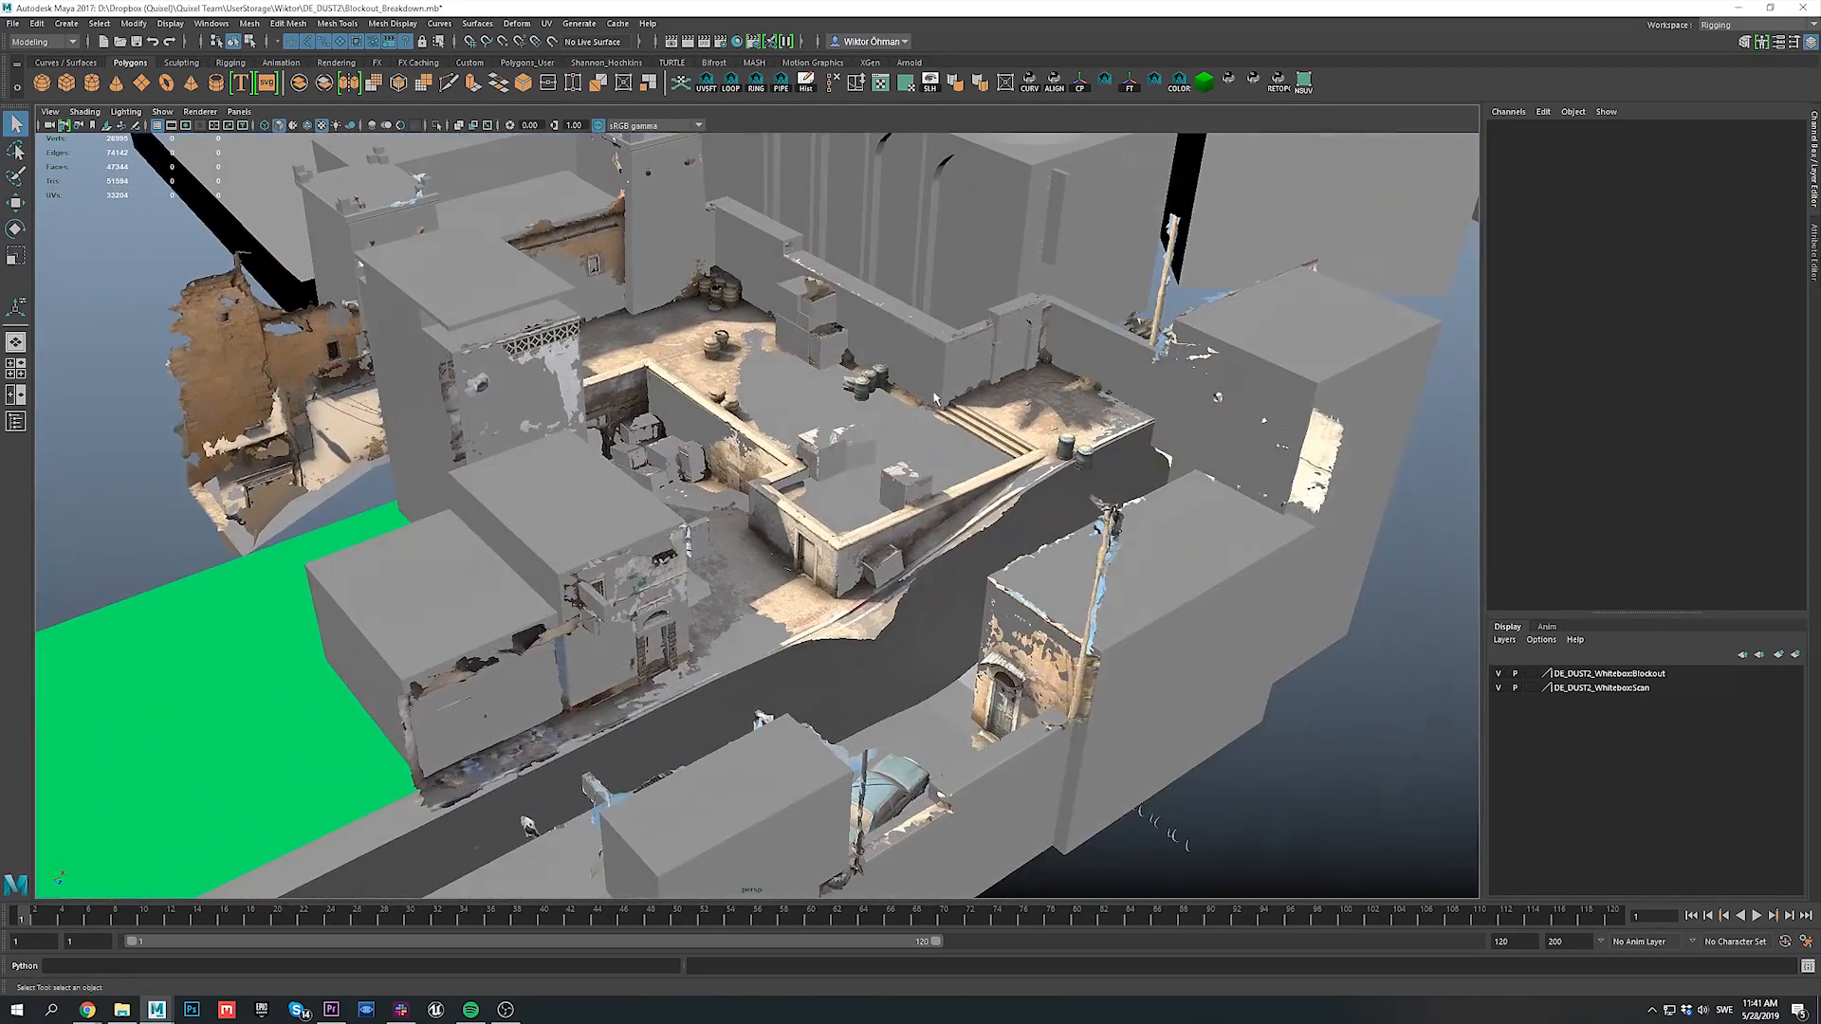
pyautogui.keyDown('alt'); pyautogui.moveTo(1034, 223); pyautogui.dragTo(1035, 277, button='middle'); pyautogui.keyUp('alt')
pyautogui.keyDown('alt'); pyautogui.moveTo(1035, 277); pyautogui.dragTo(855, 236, button='right'); pyautogui.keyUp('alt')
pyautogui.keyDown('alt'); pyautogui.moveTo(854, 236); pyautogui.dragTo(958, 399); pyautogui.keyUp('alt')
pyautogui.click(996, 430)
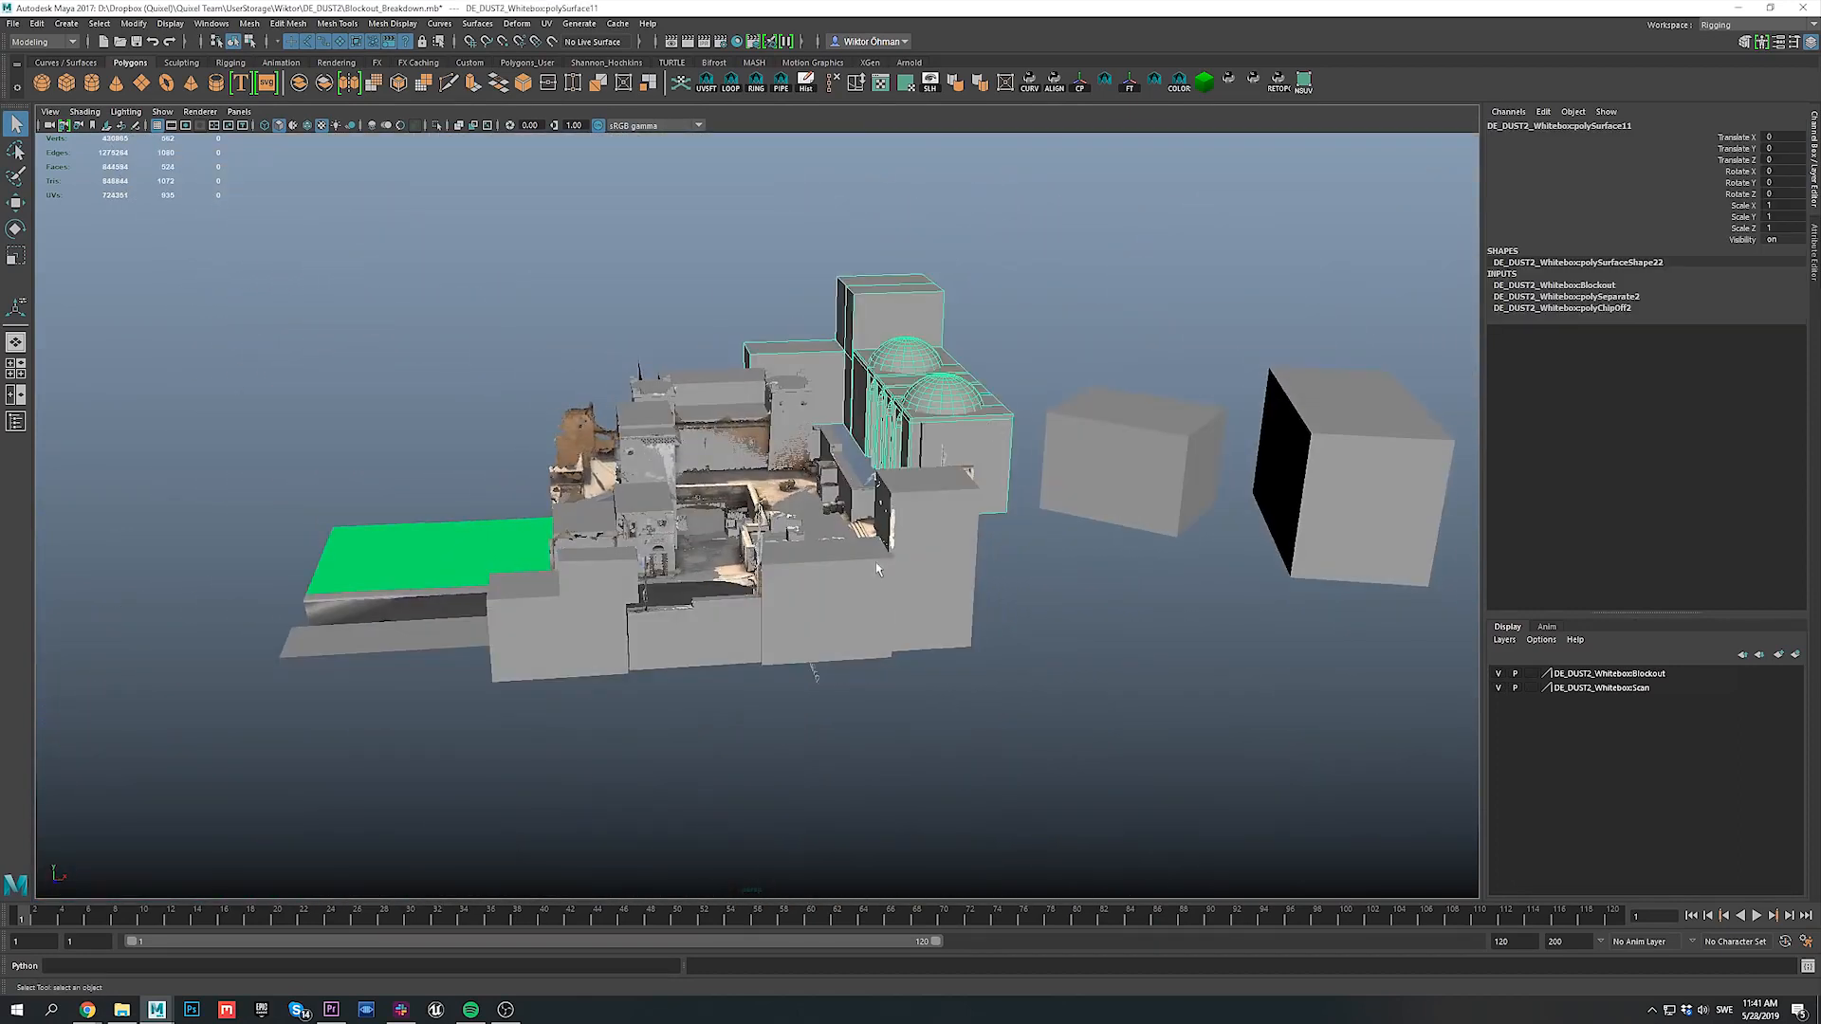
pyautogui.click(874, 568)
pyautogui.keyDown('alt'); pyautogui.moveTo(874, 569); pyautogui.dragTo(735, 640); pyautogui.keyUp('alt')
pyautogui.click(654, 450)
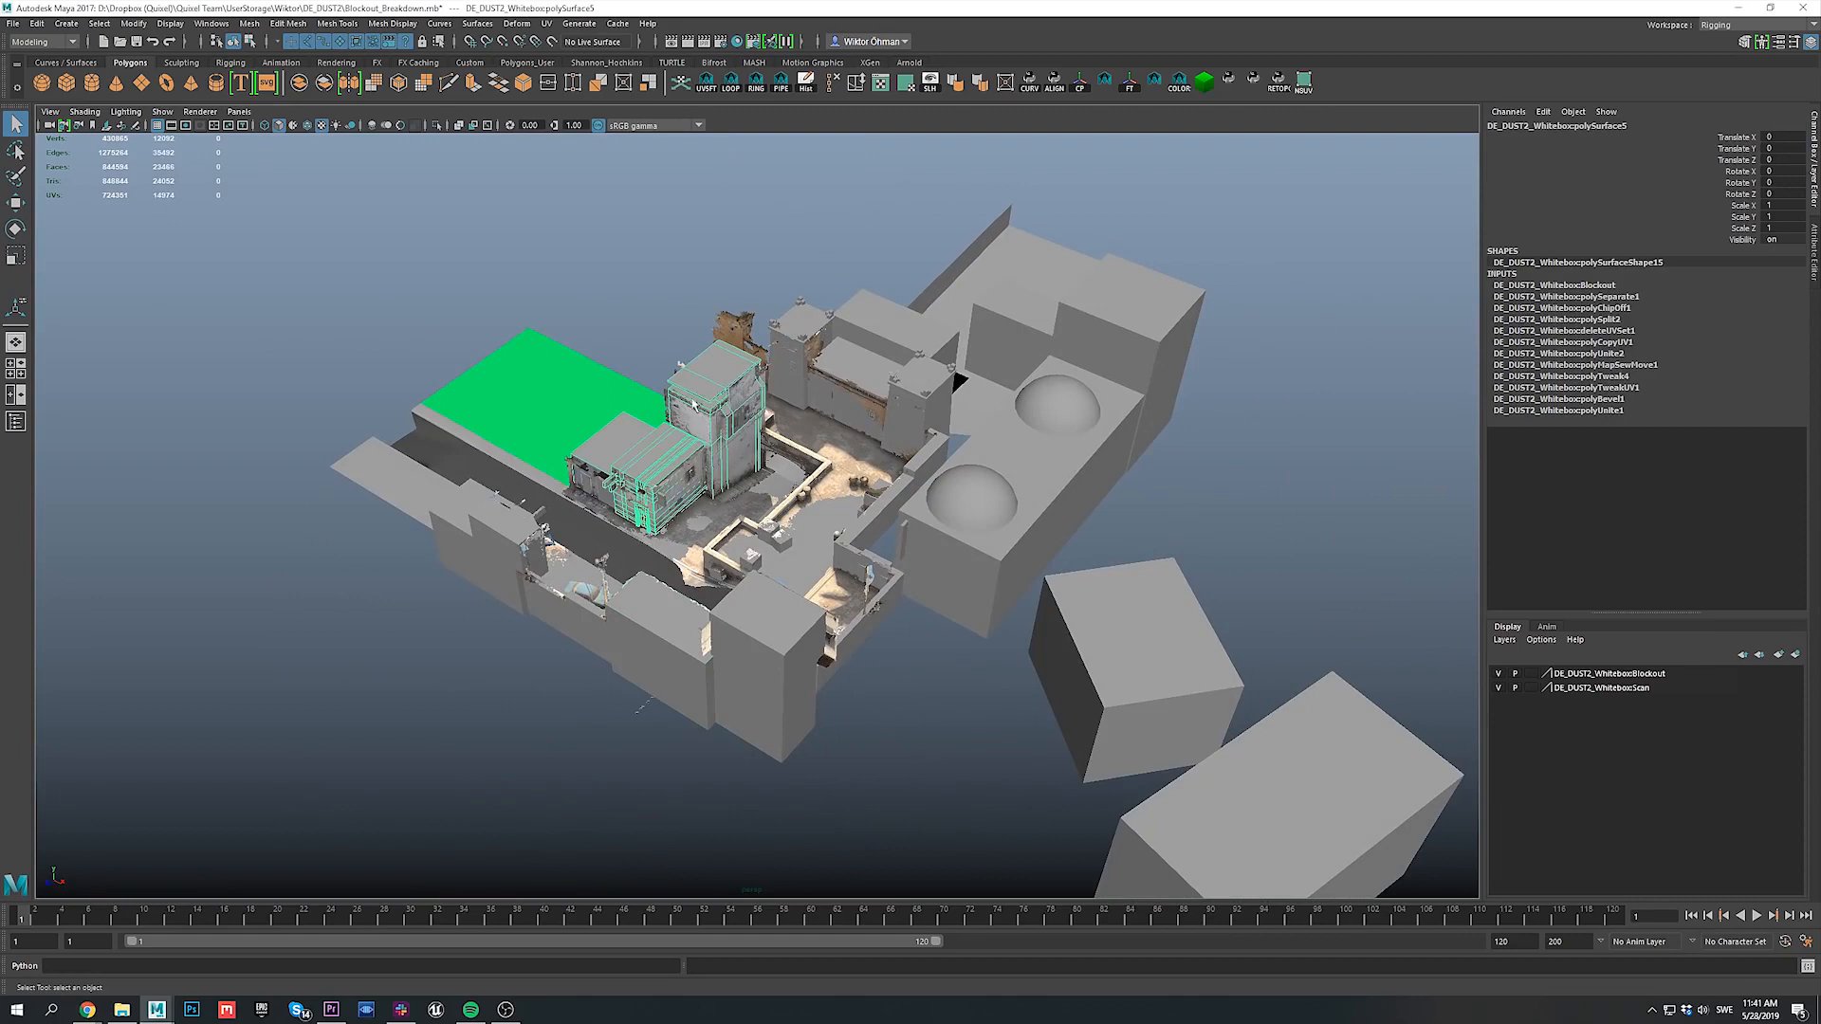
pyautogui.click(832, 360)
pyautogui.click(669, 249)
pyautogui.keyDown('alt'); pyautogui.moveTo(678, 380); pyautogui.dragTo(839, 427); pyautogui.keyUp('alt')
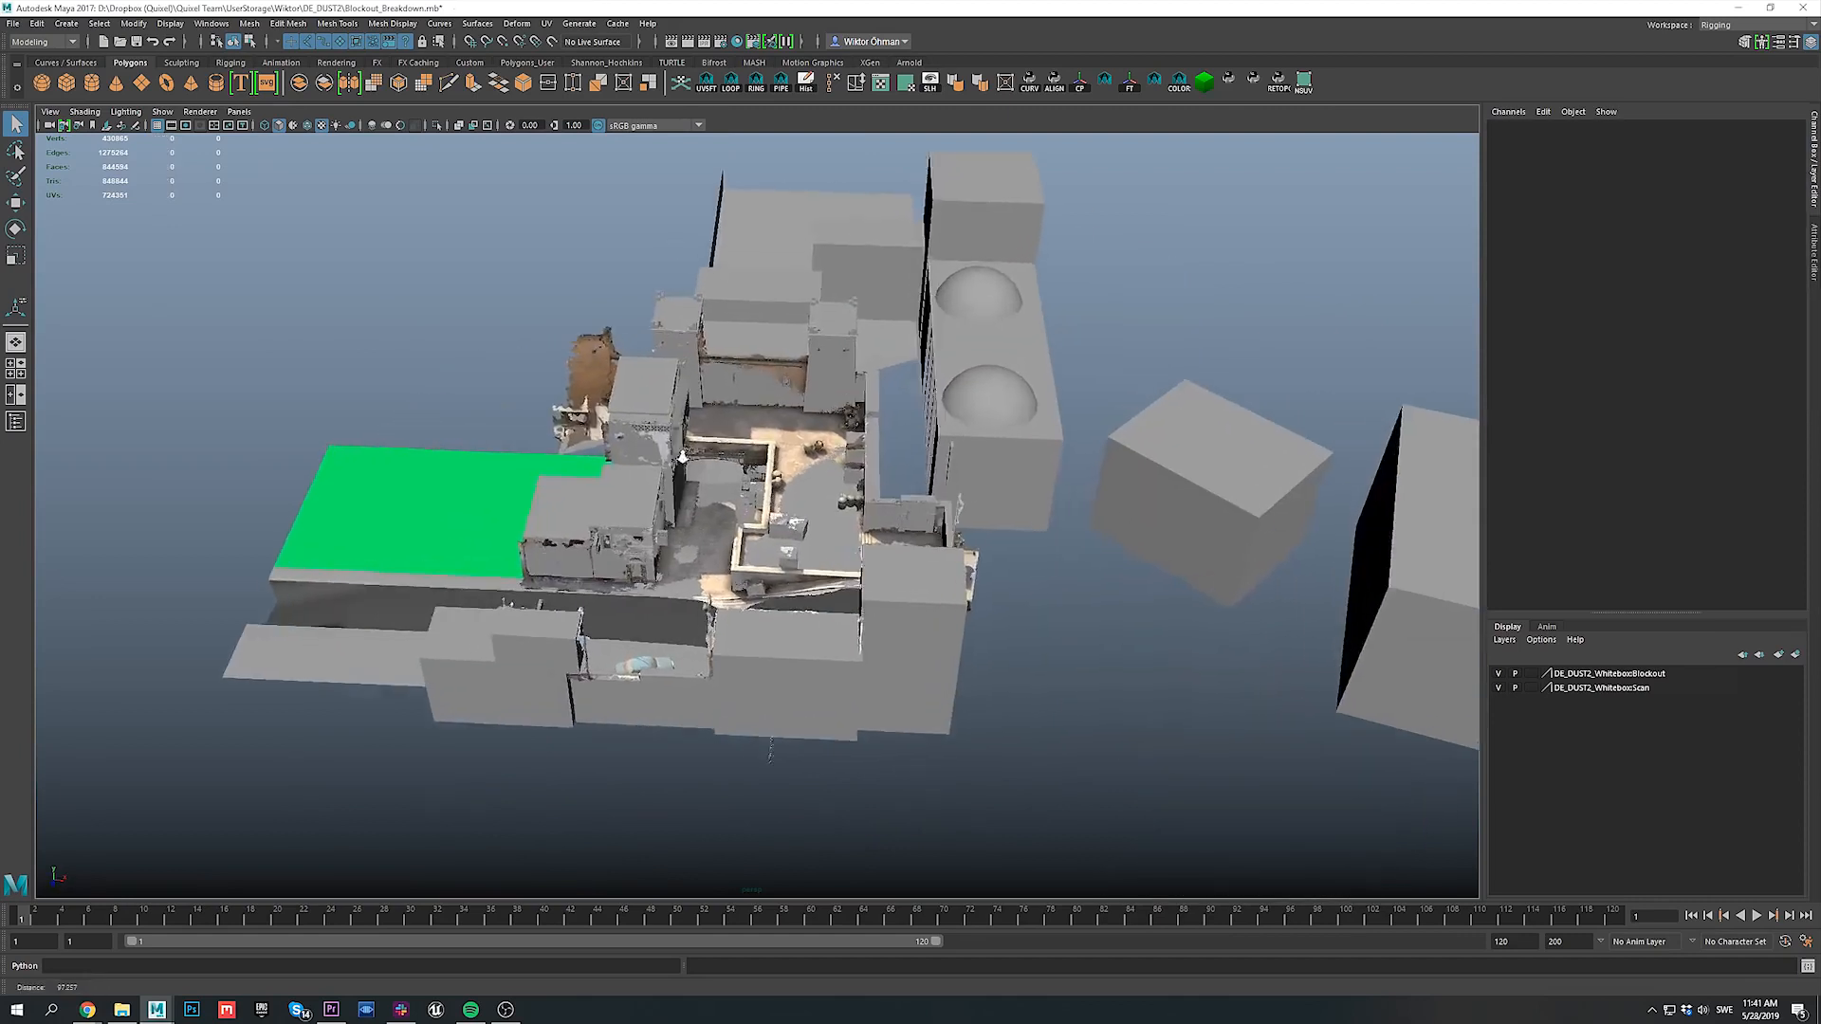
pyautogui.keyDown('alt'); pyautogui.moveTo(854, 531); pyautogui.dragTo(1047, 639, button='right'); pyautogui.keyUp('alt')
# Step: Hide the whitebox scan layer and inspect the grey blockout on its own down to street level
pyautogui.click(1499, 688)
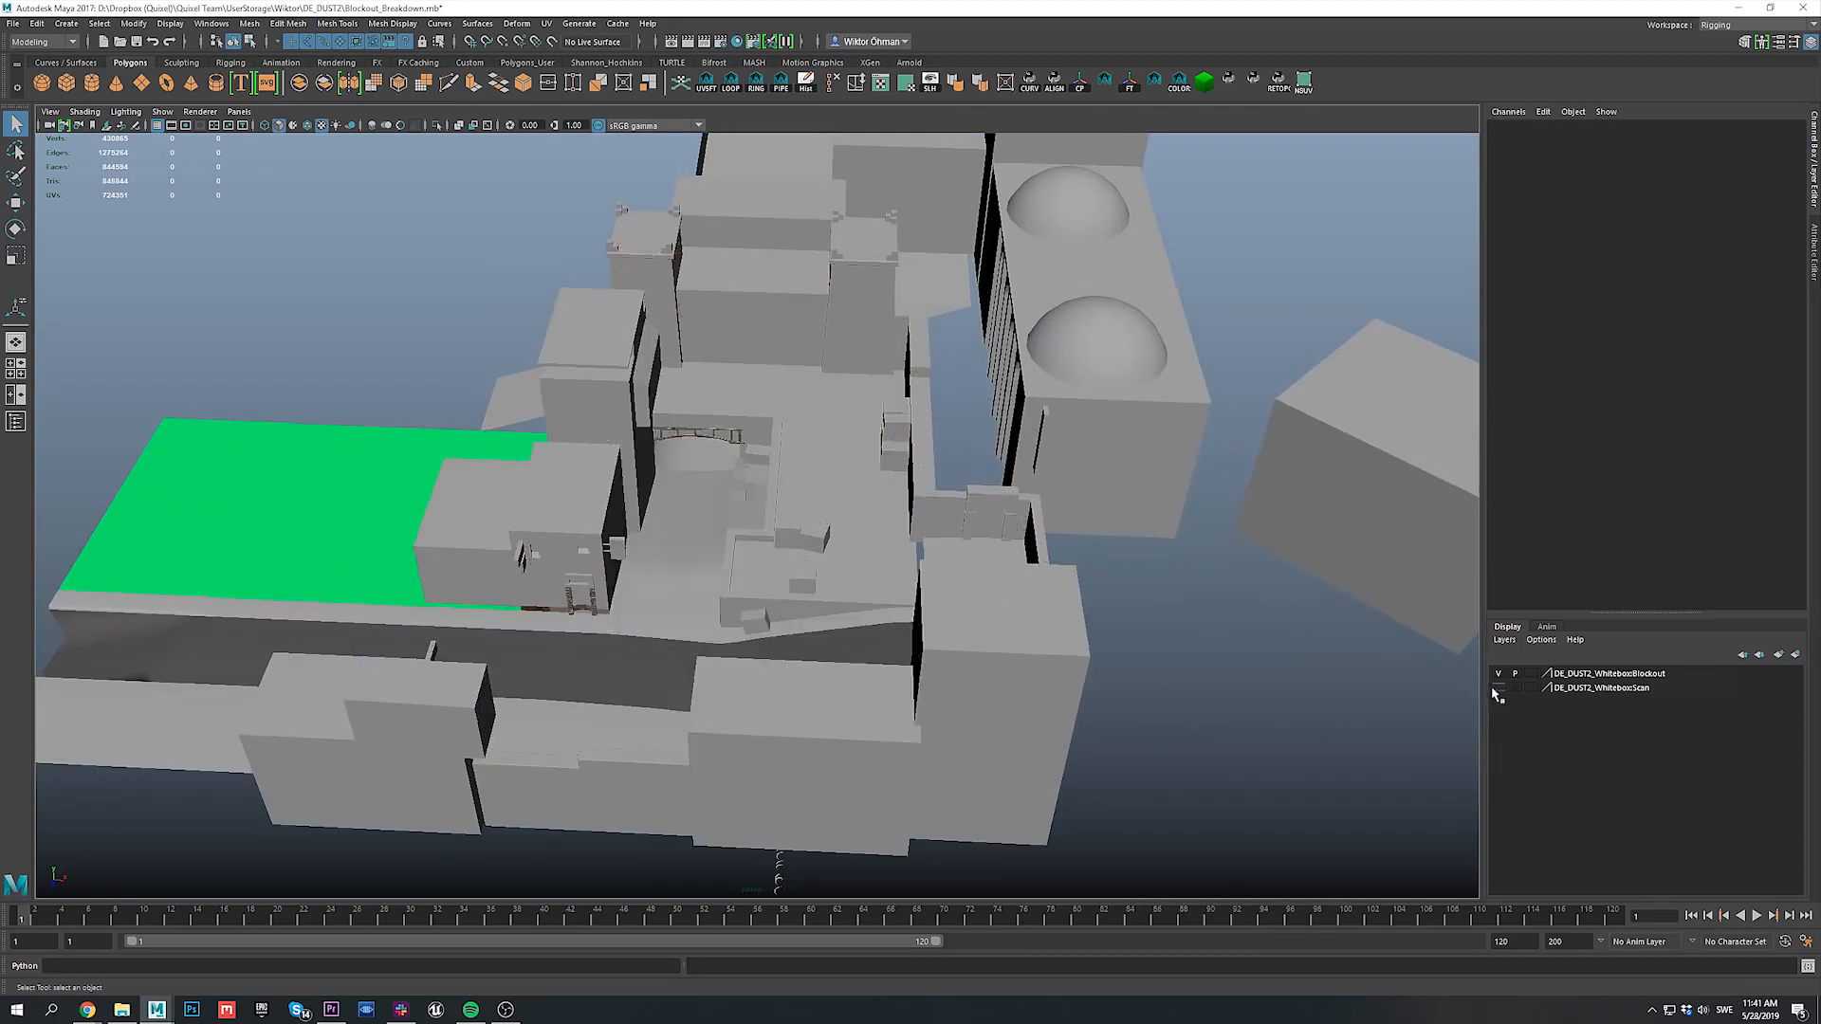
pyautogui.keyDown('alt'); pyautogui.moveTo(815, 531); pyautogui.dragTo(833, 557); pyautogui.keyUp('alt')
pyautogui.keyDown('alt'); pyautogui.moveTo(832, 557); pyautogui.dragTo(888, 766, button='right'); pyautogui.keyUp('alt')
pyautogui.keyDown('alt'); pyautogui.moveTo(888, 766); pyautogui.dragTo(894, 639); pyautogui.keyUp('alt')
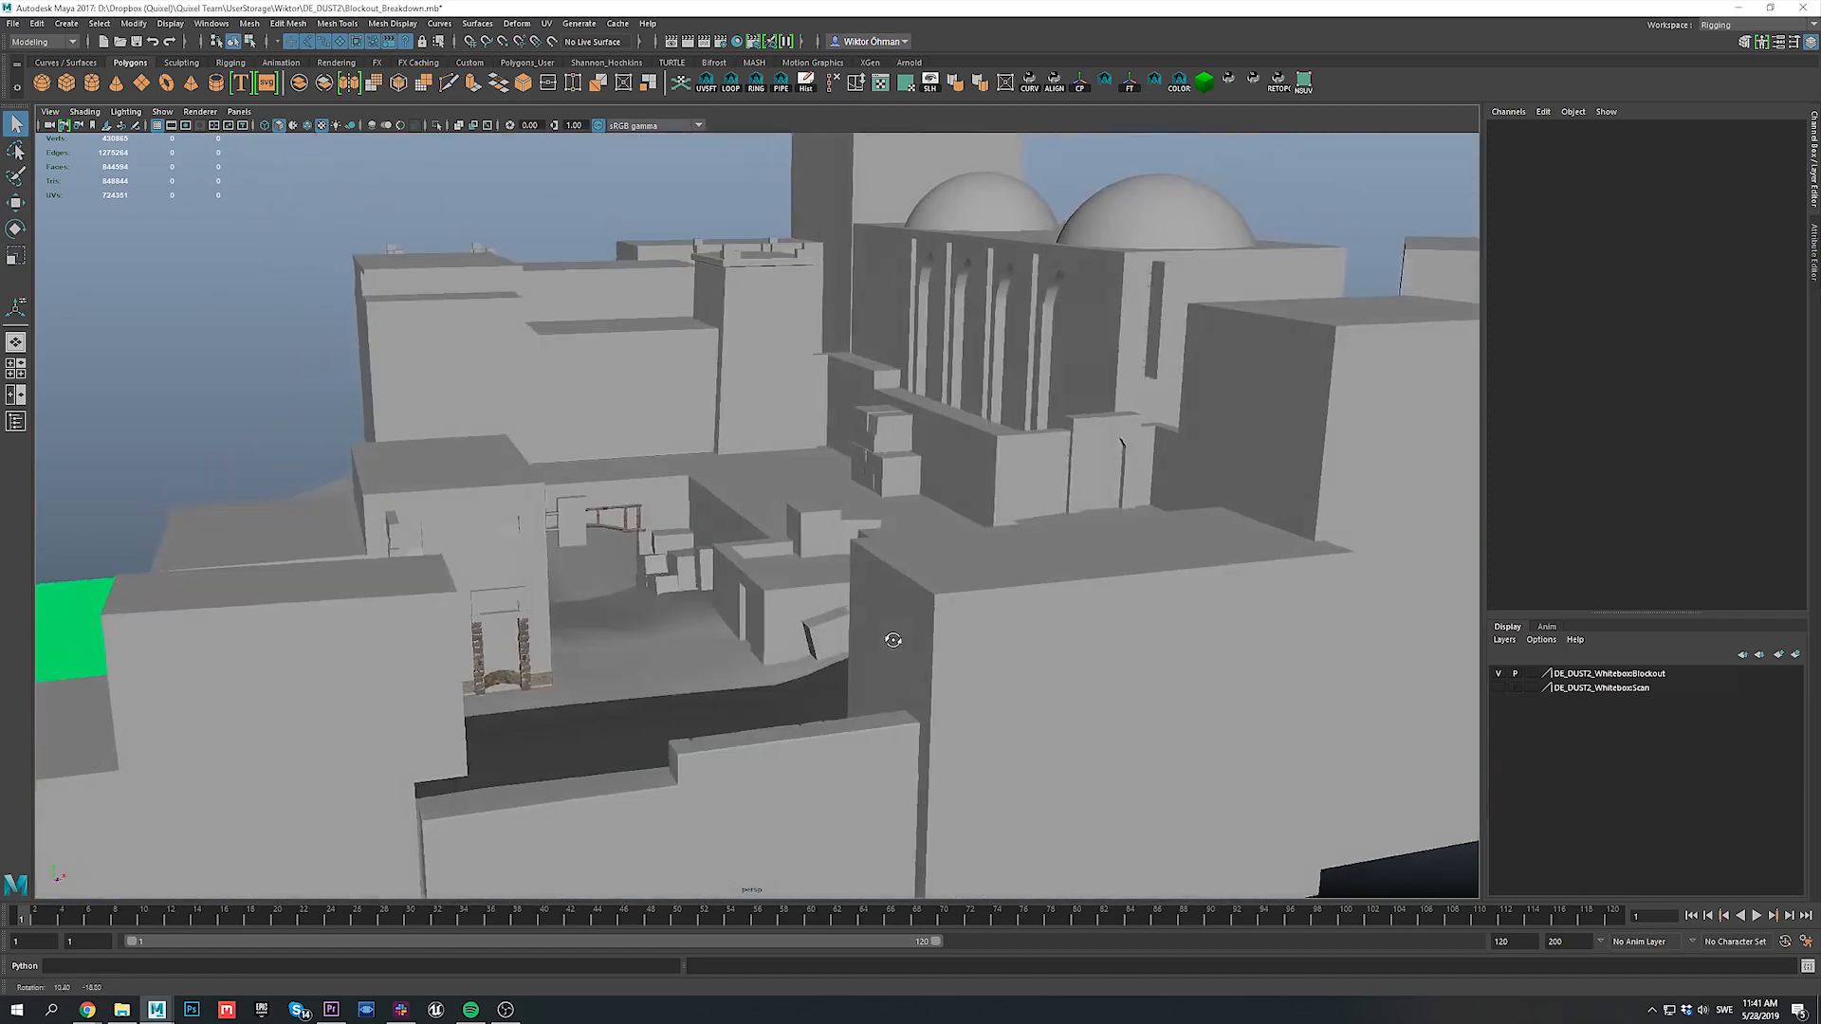
pyautogui.keyDown('alt'); pyautogui.moveTo(816, 557); pyautogui.dragTo(1049, 557); pyautogui.keyUp('alt')
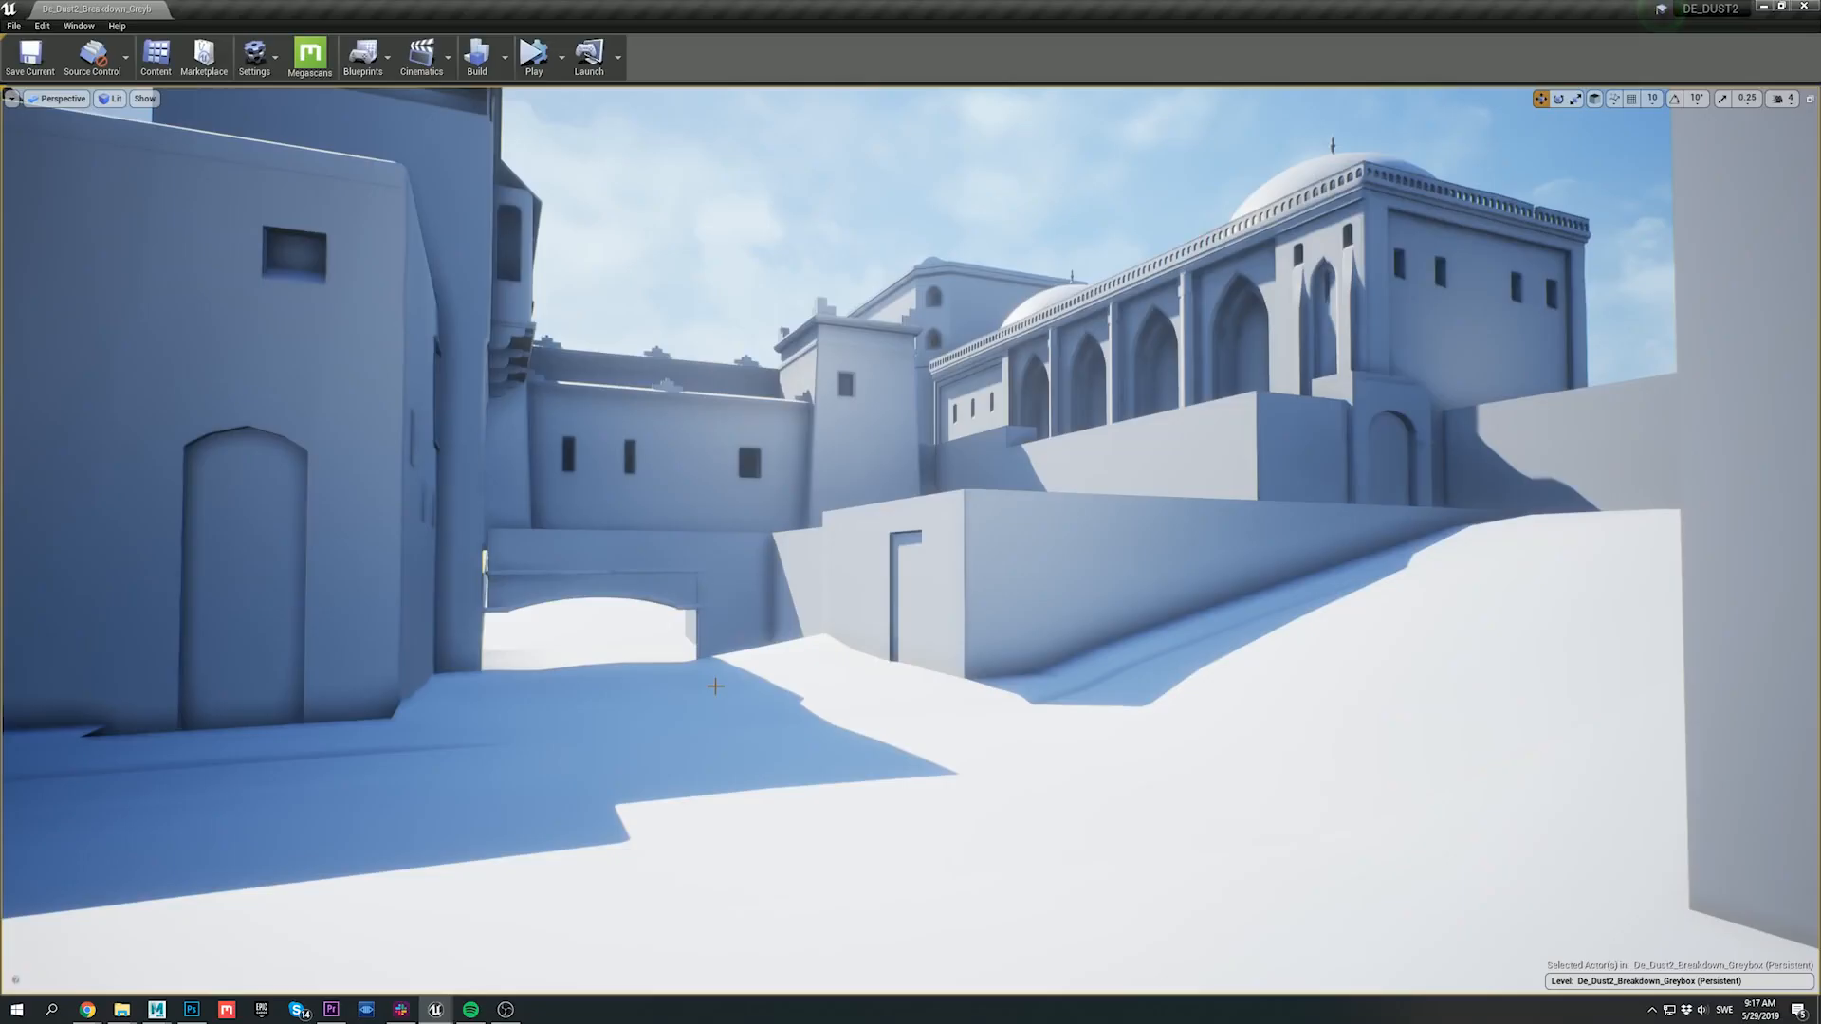
# Step: In the Unreal greybox level, select the wall mesh with the doorway beside the ramp and view it up close
pyautogui.click(959, 567)
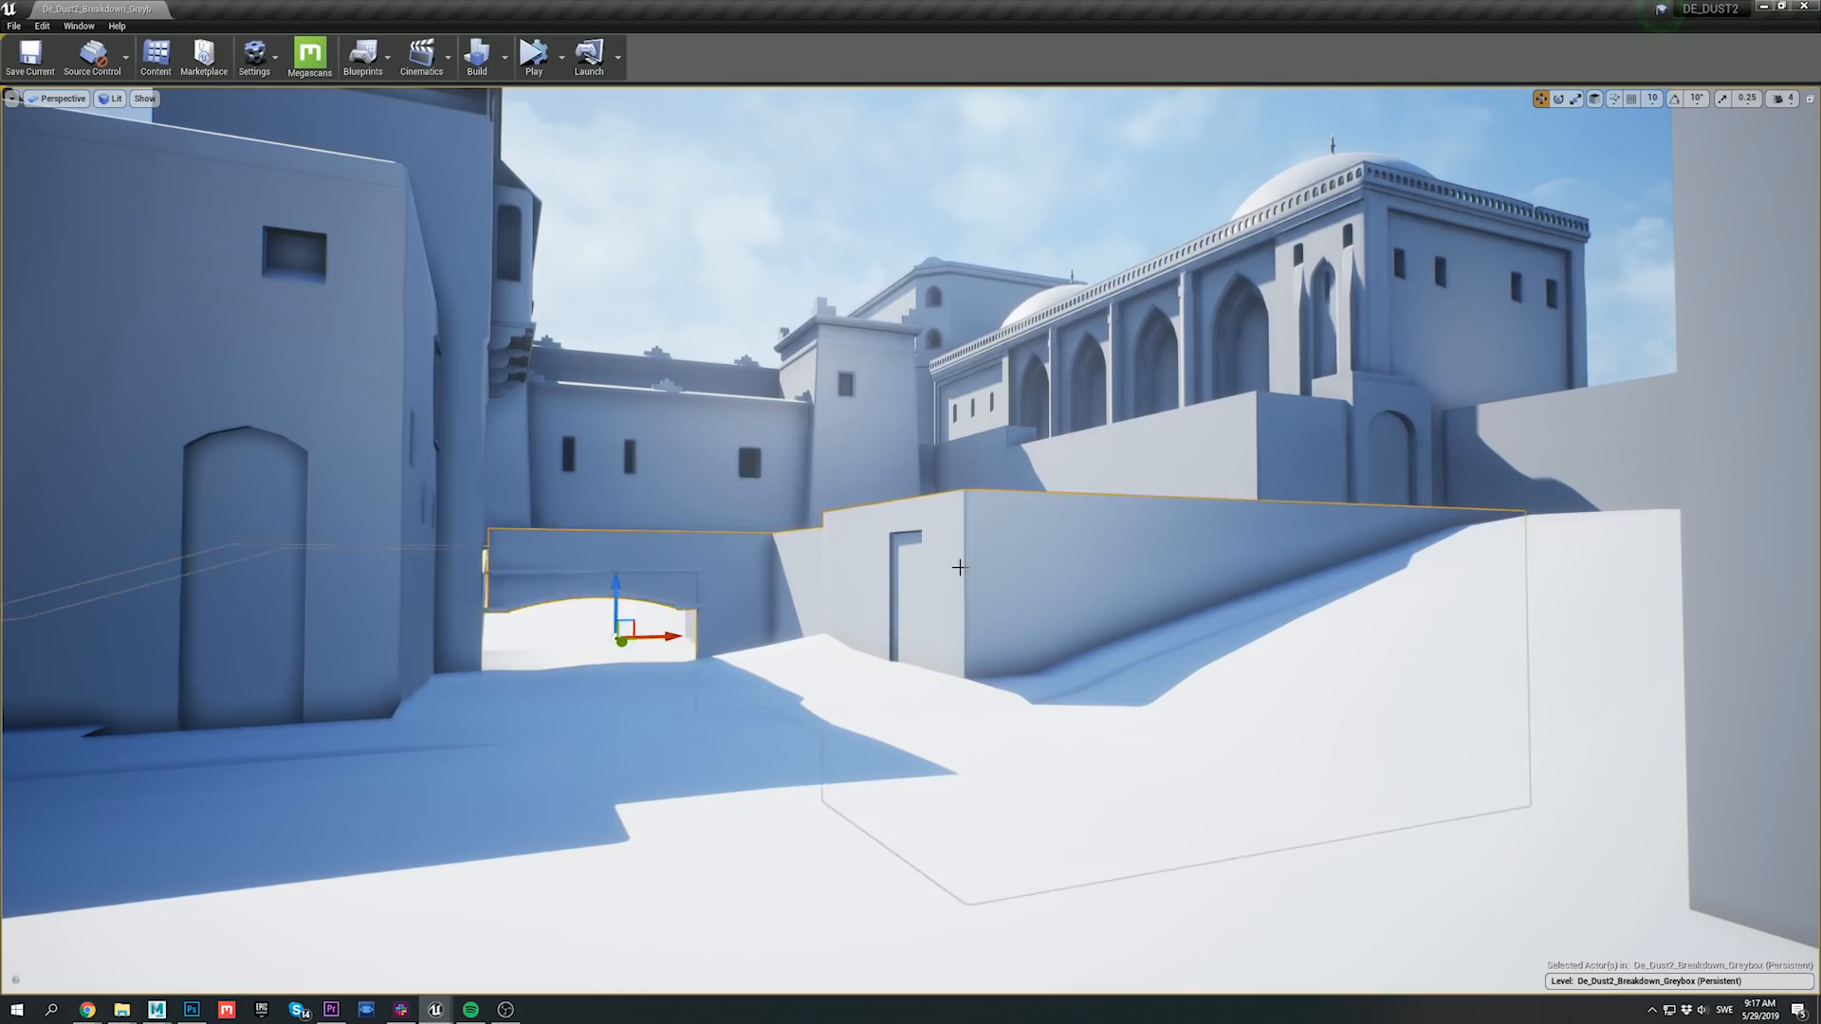
pyautogui.press('w')
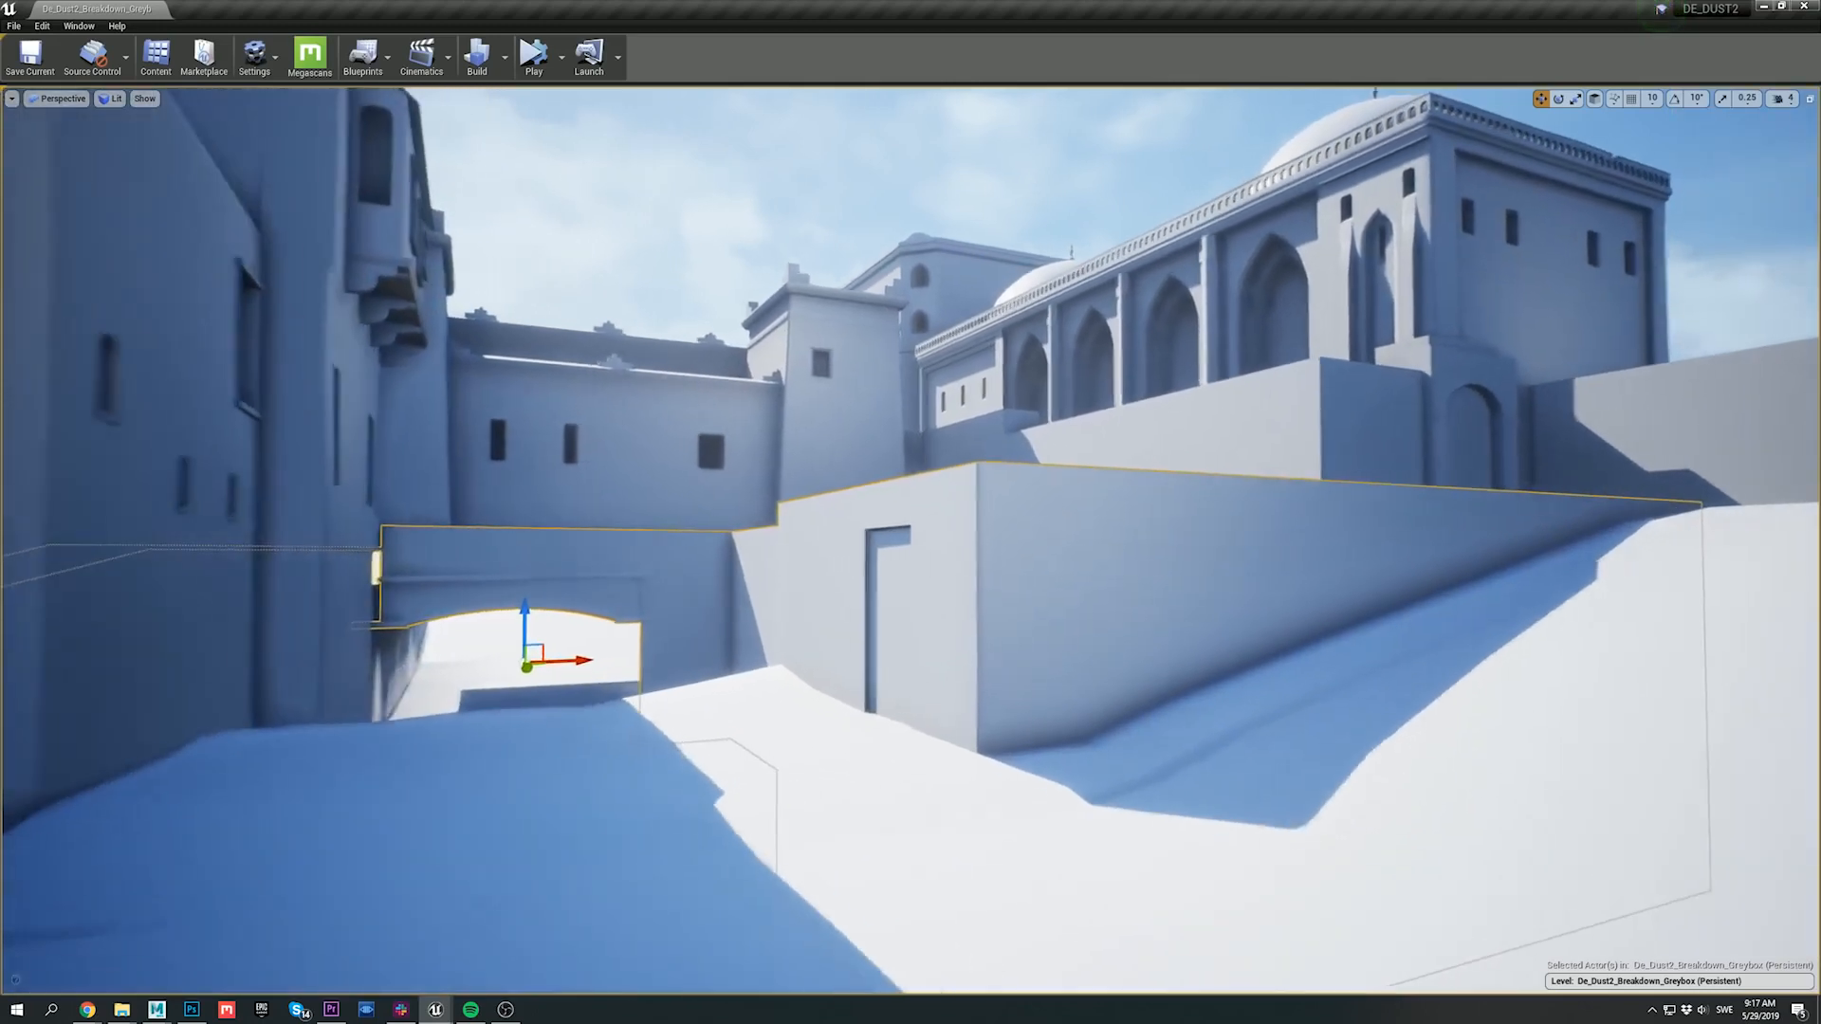
pyautogui.press('w')
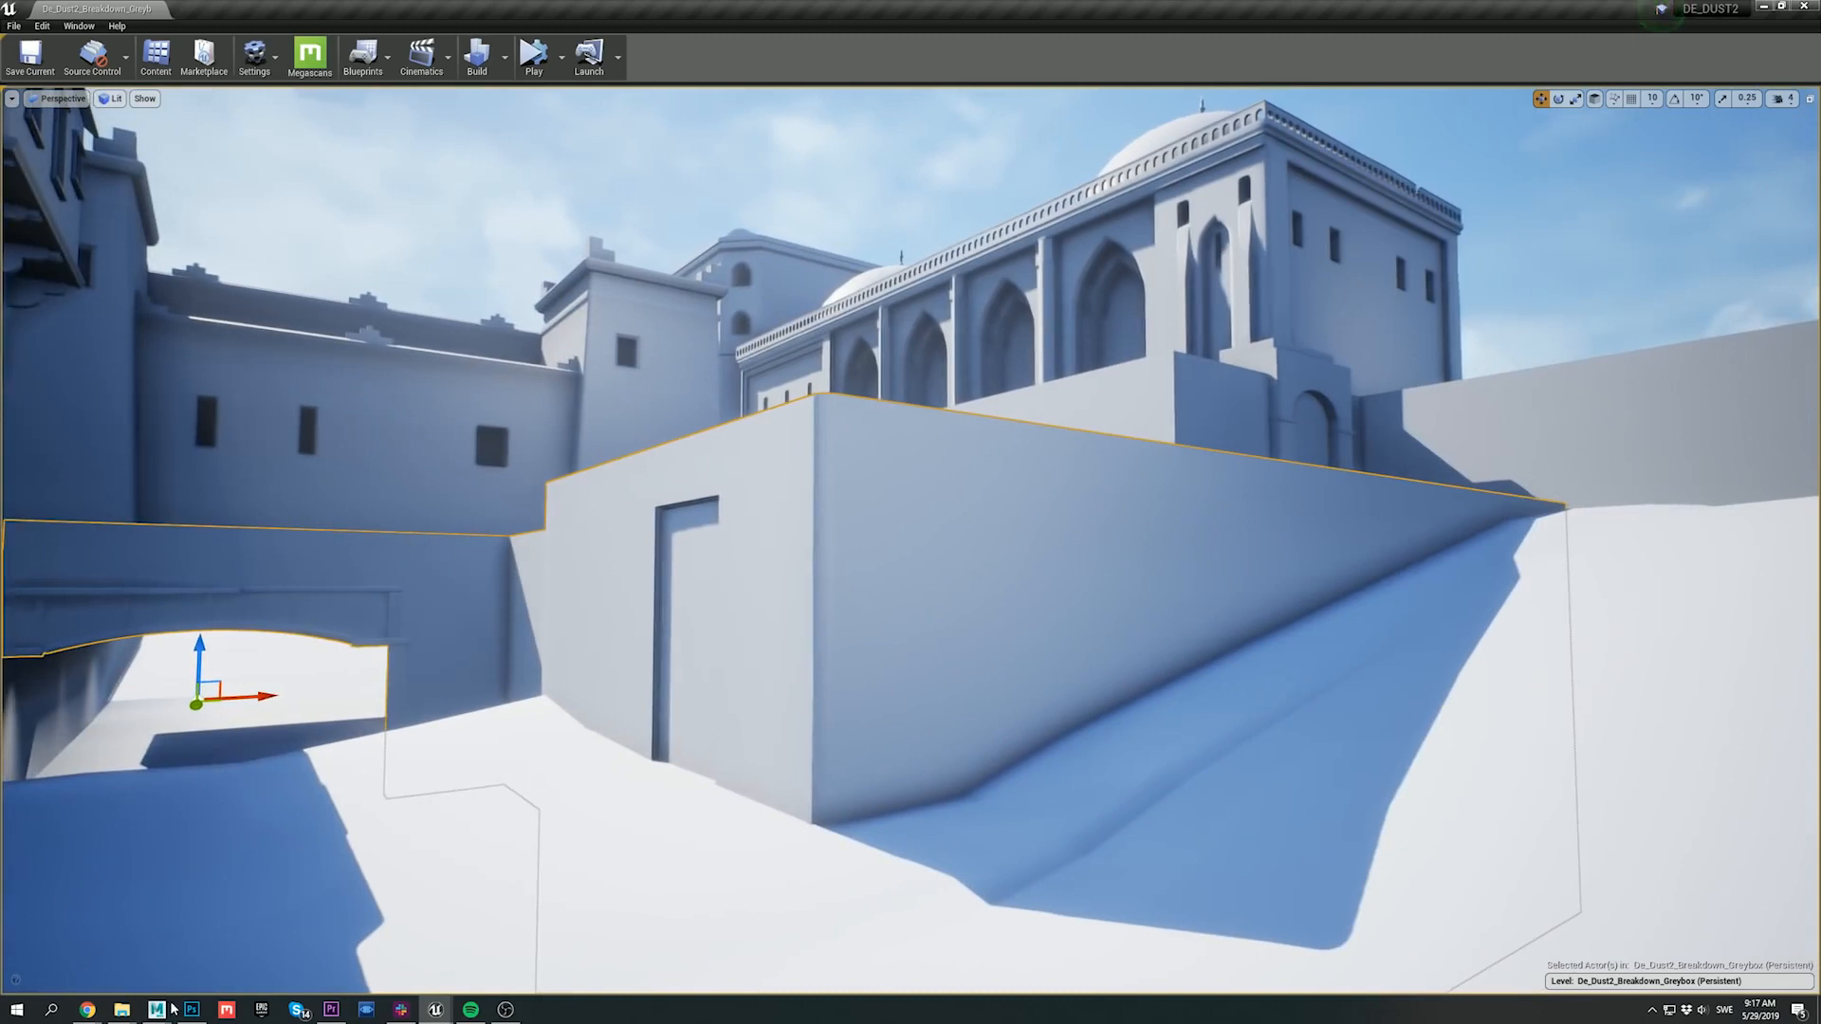
# Step: Switch to Maya and check the doorway wall mesh and its UV layout in the UV Editor
pyautogui.click(144, 984)
pyautogui.keyDown('alt'); pyautogui.moveTo(952, 582); pyautogui.dragTo(999, 537); pyautogui.keyUp('alt')
pyautogui.click(1000, 537)
pyautogui.press('F12')
pyautogui.moveTo(110, 332); pyautogui.dragTo(510, 769)
pyautogui.press('F8')
pyautogui.click(939, 397)
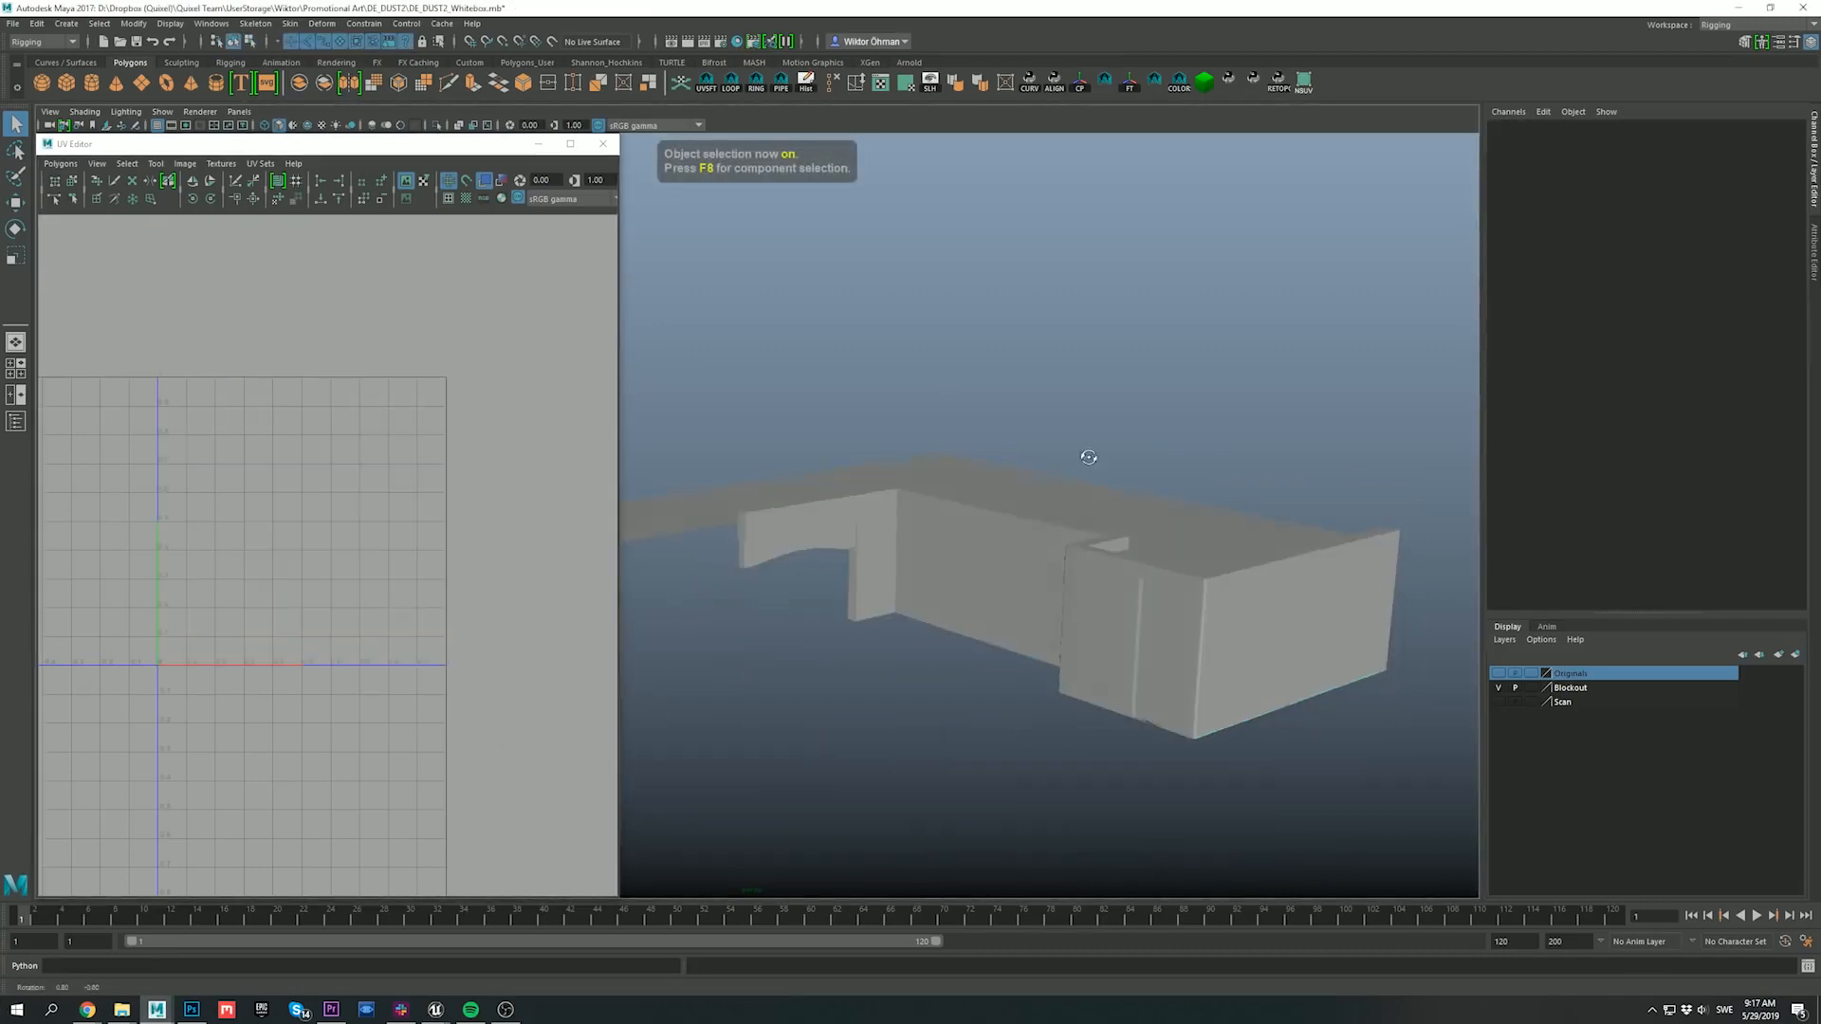
pyautogui.keyDown('alt'); pyautogui.moveTo(1089, 457); pyautogui.dragTo(1066, 453); pyautogui.keyUp('alt')
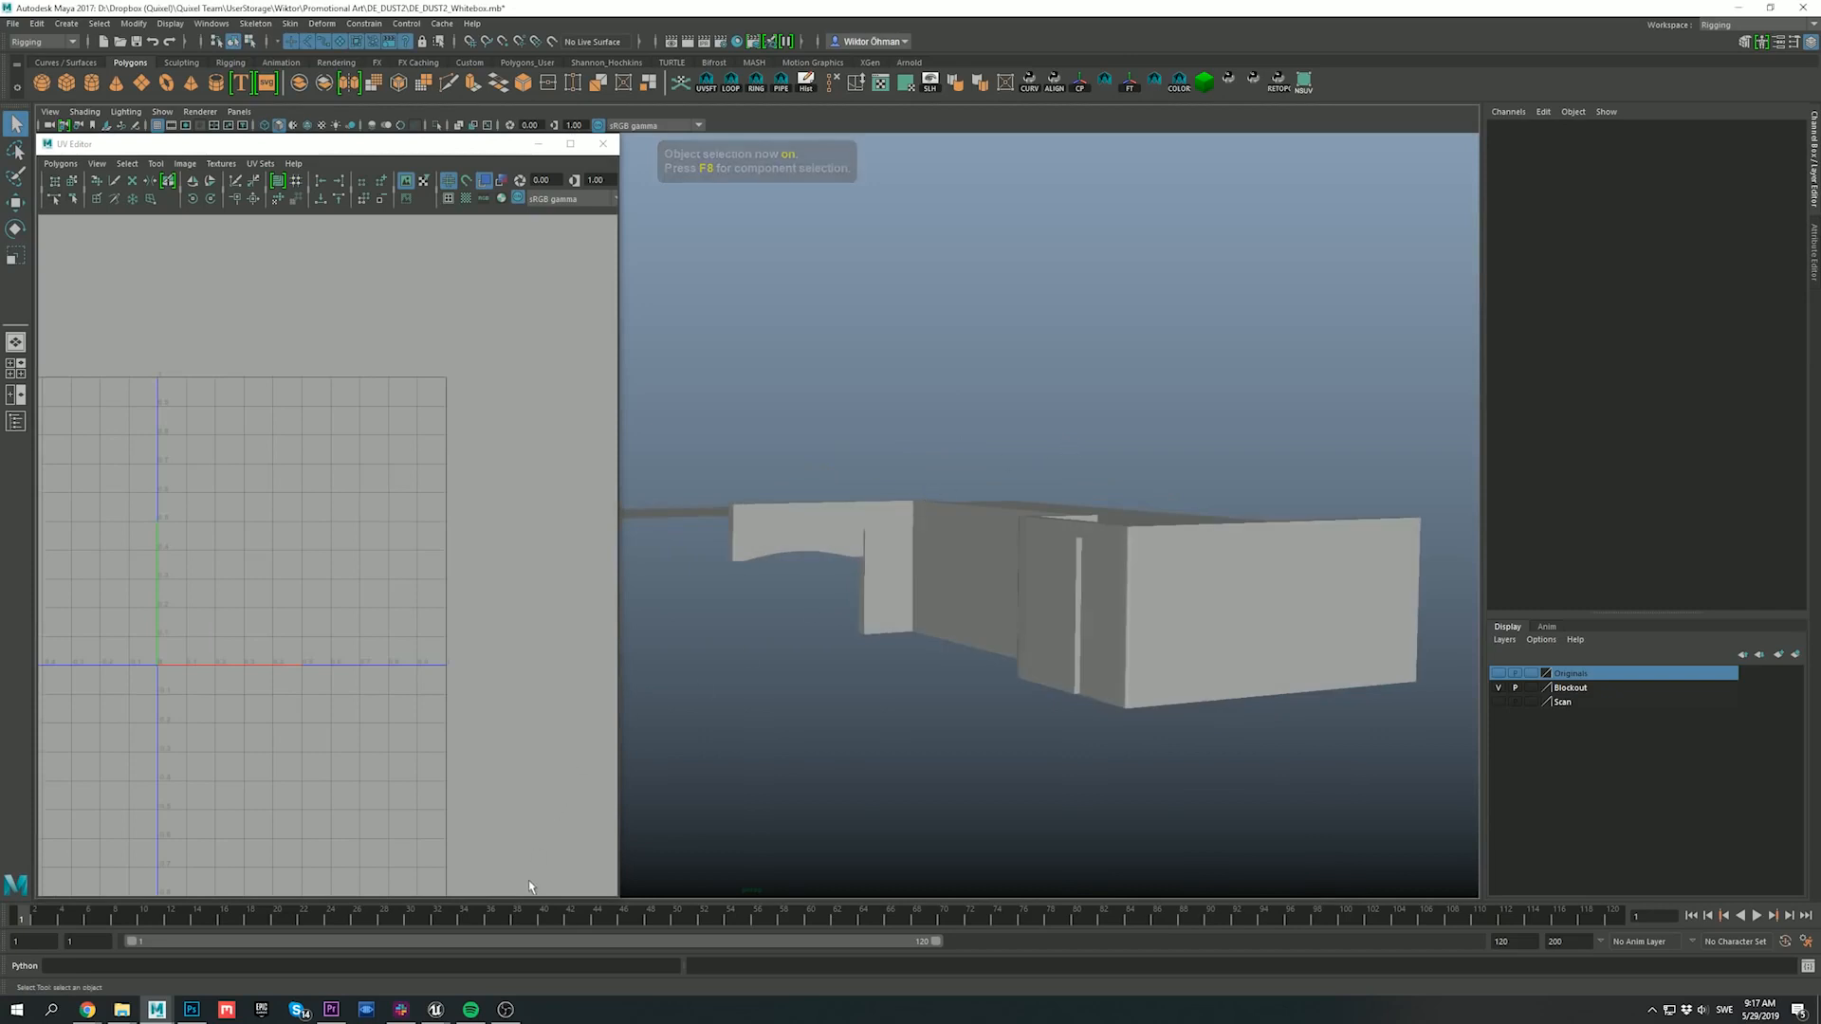
# Step: Switch back to the DE_DUST2 Unreal Editor window and clear the wall selection
pyautogui.moveTo(451, 1017)
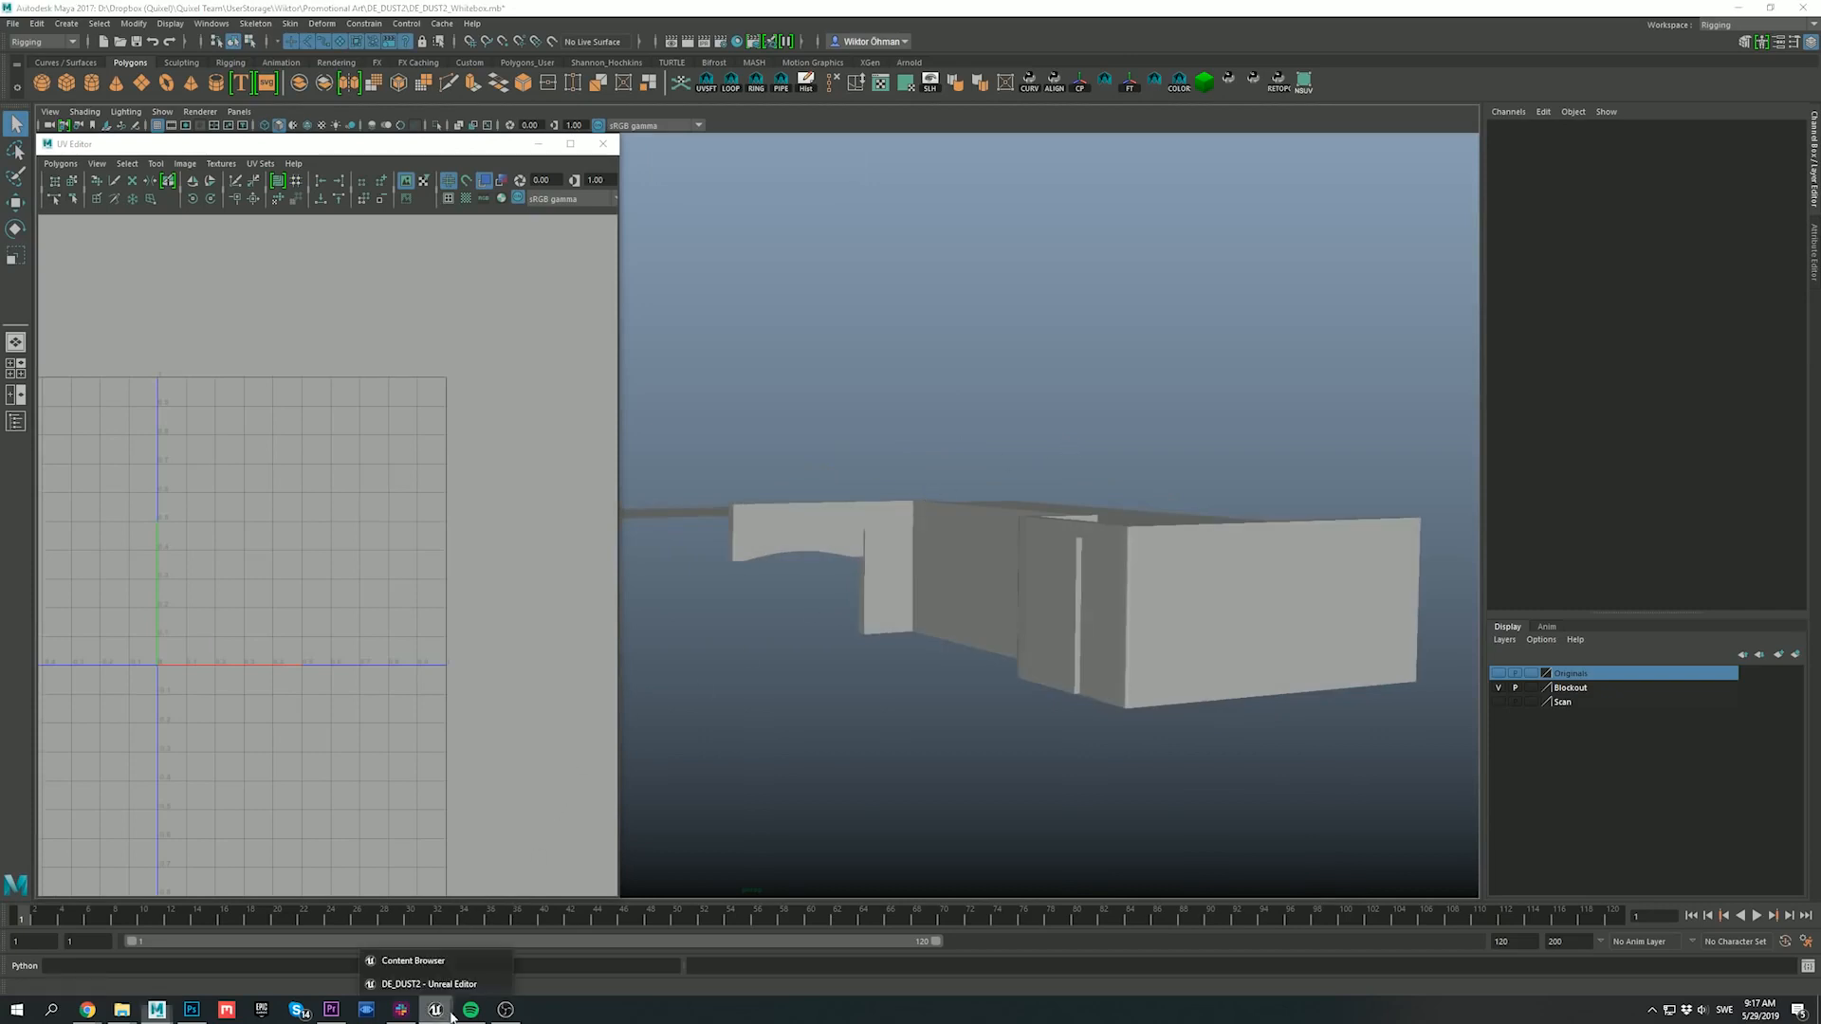
pyautogui.click(432, 984)
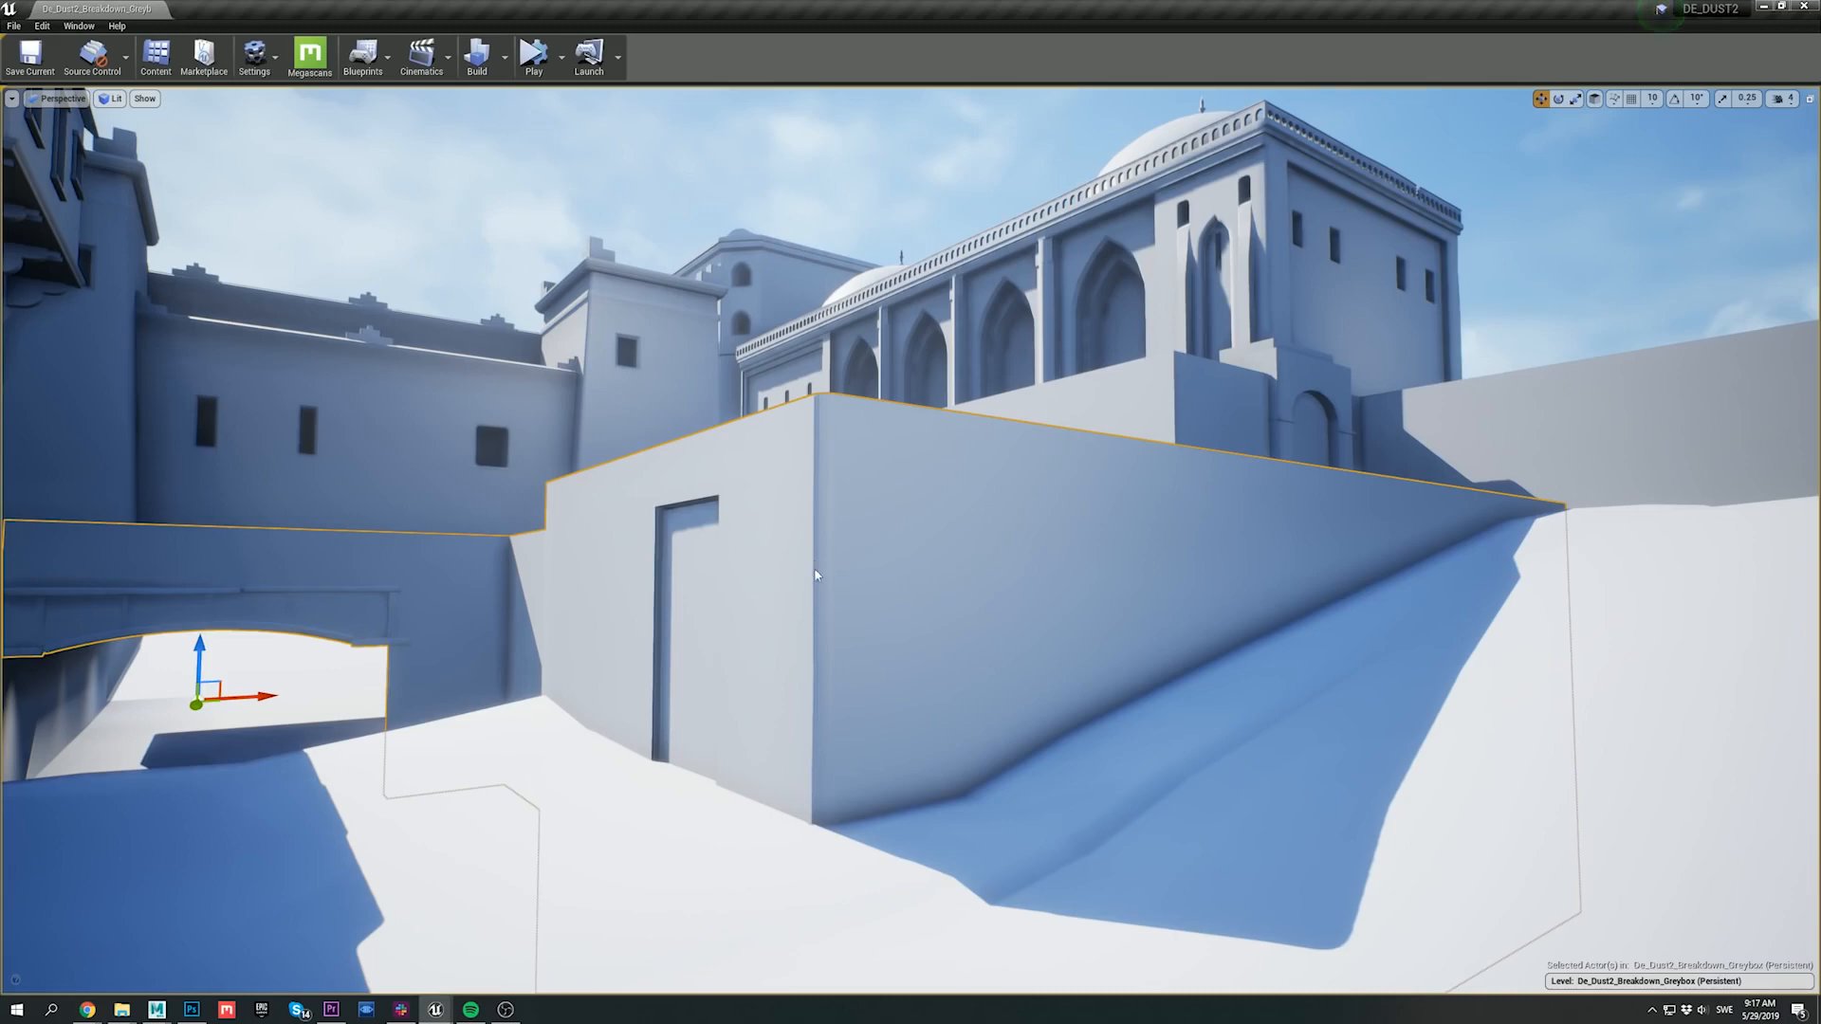
pyautogui.press('Escape')
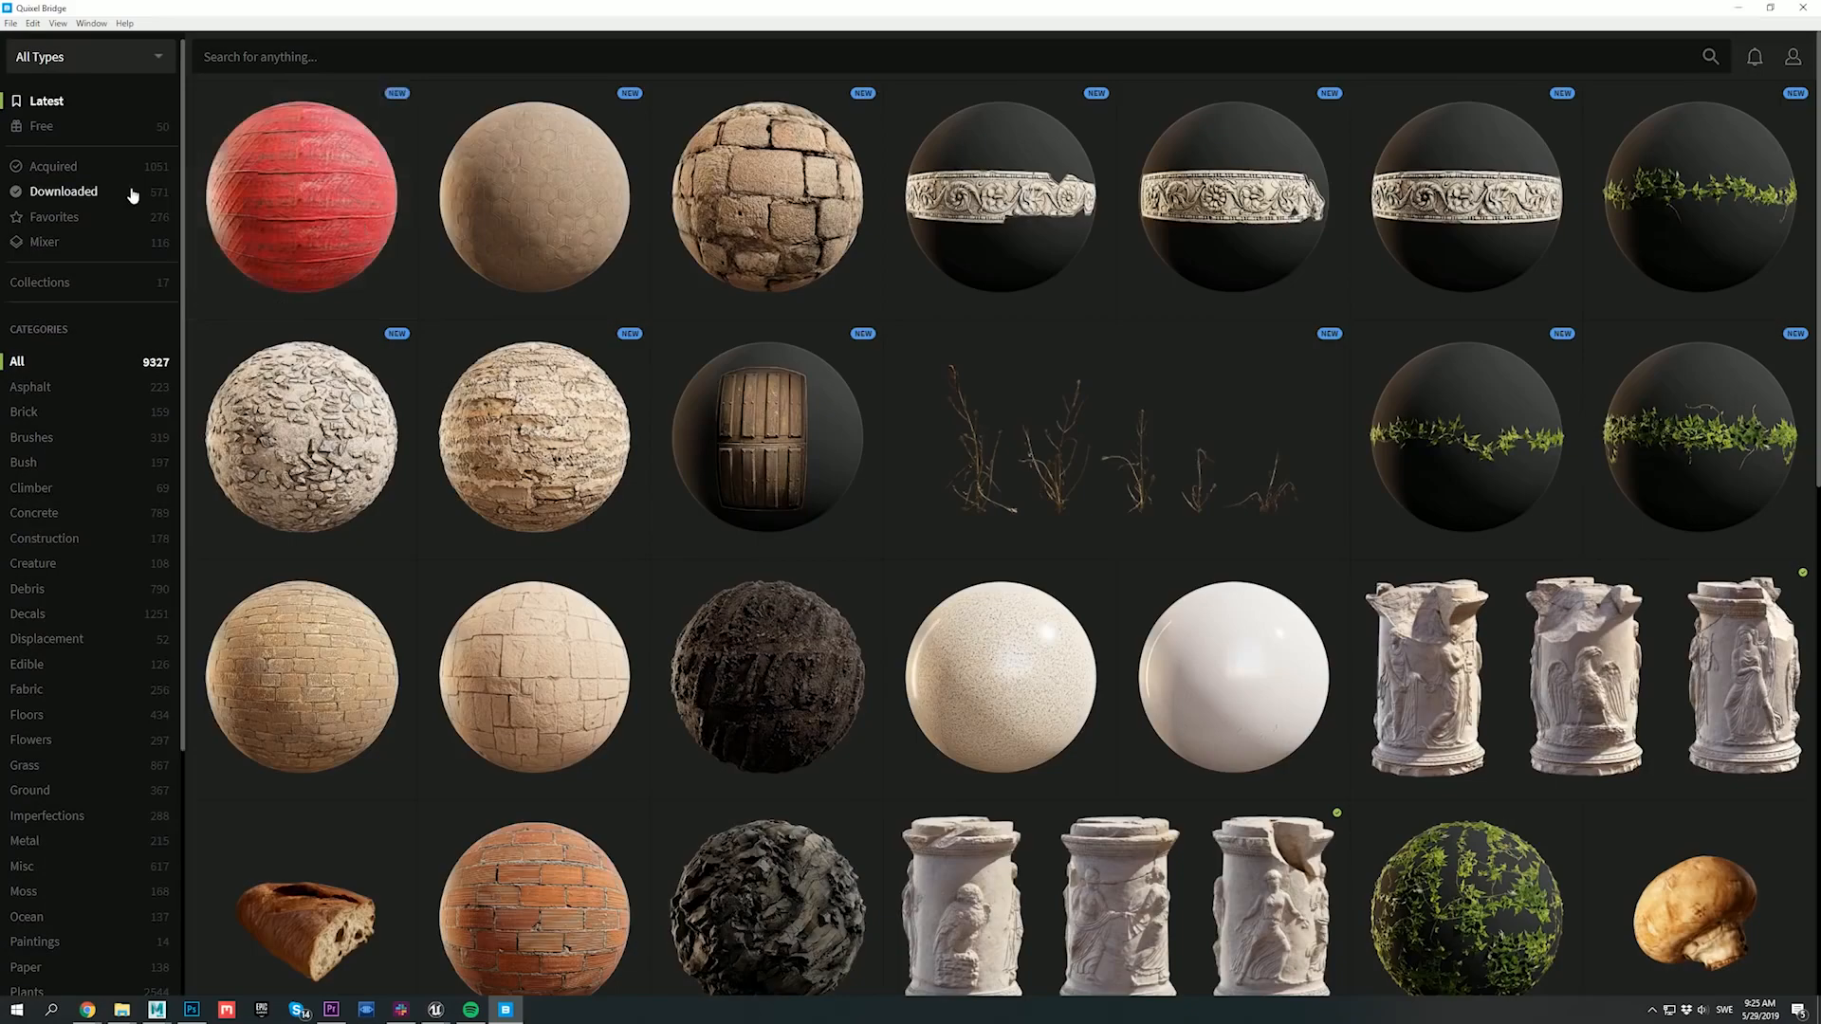
# Step: Search the downloaded assets in Quixel Bridge for plaster
pyautogui.click(134, 191)
pyautogui.write('plaster')
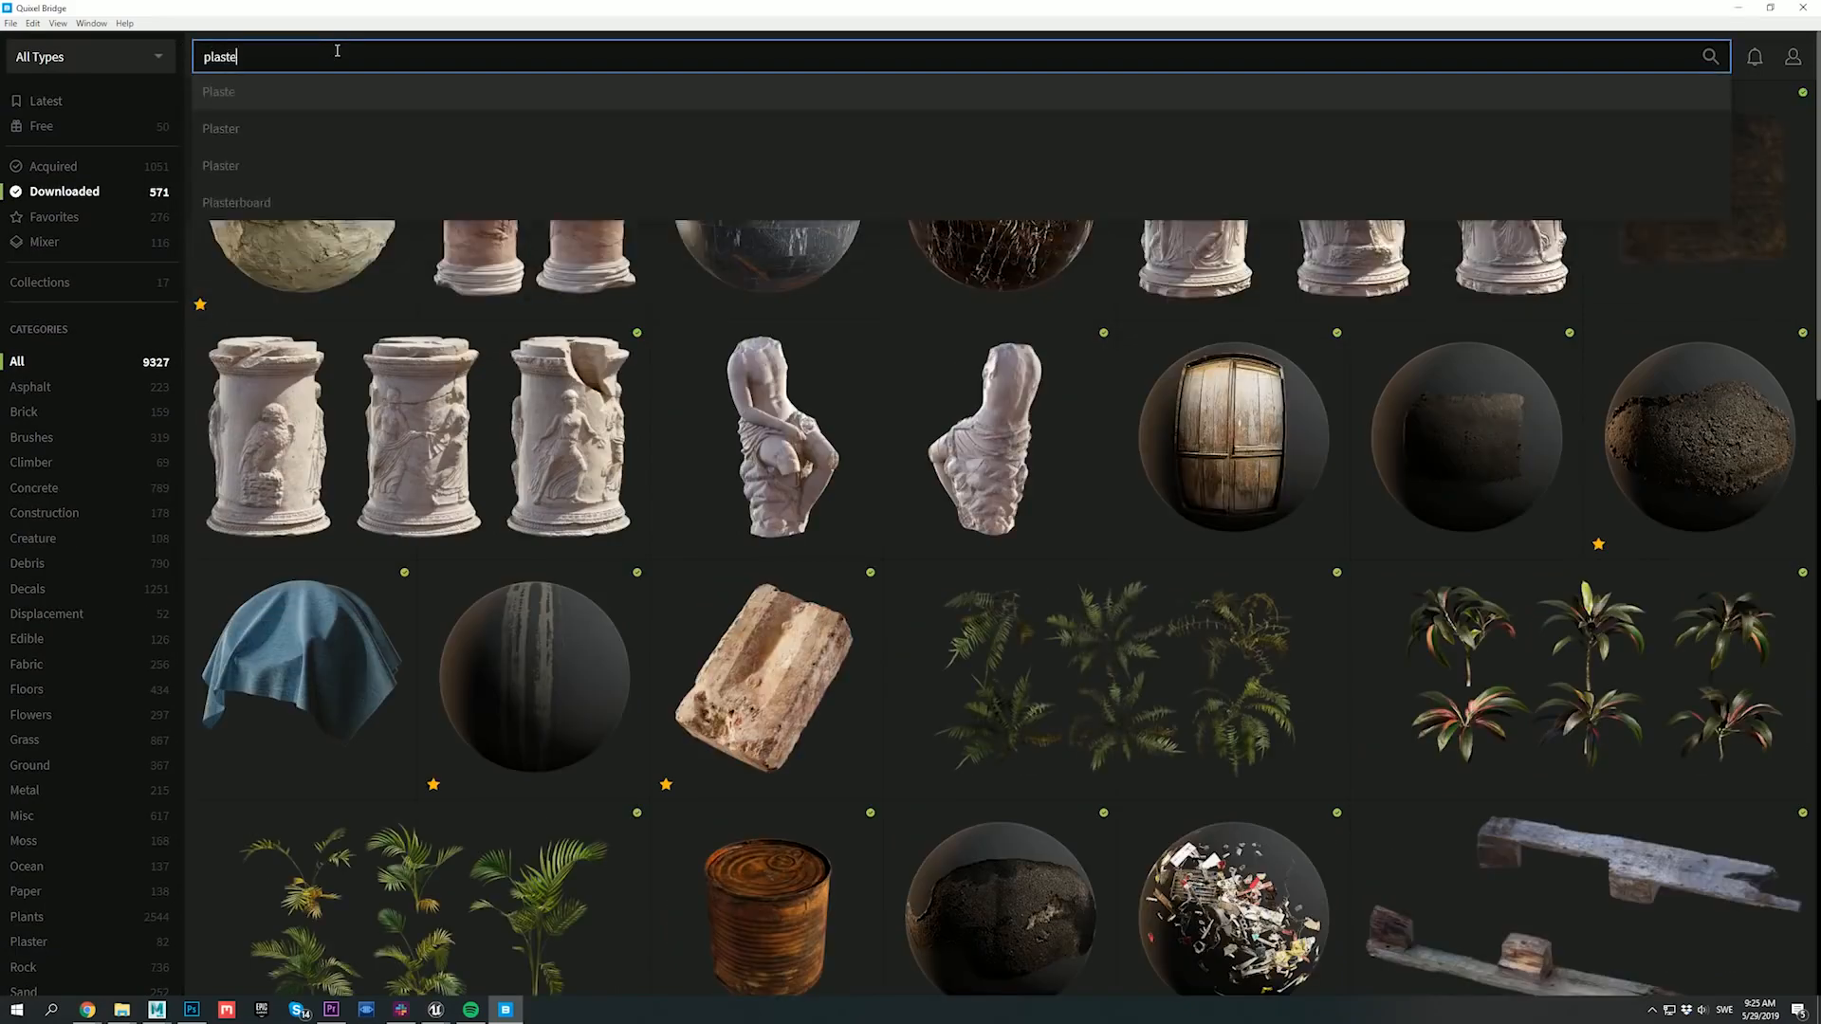
pyautogui.press('Return')
# Step: Preview the Construction Plaster material's texture maps and 3D sphere, and export it as 2K JPEG to Unreal Engine 4.22
pyautogui.click(318, 168)
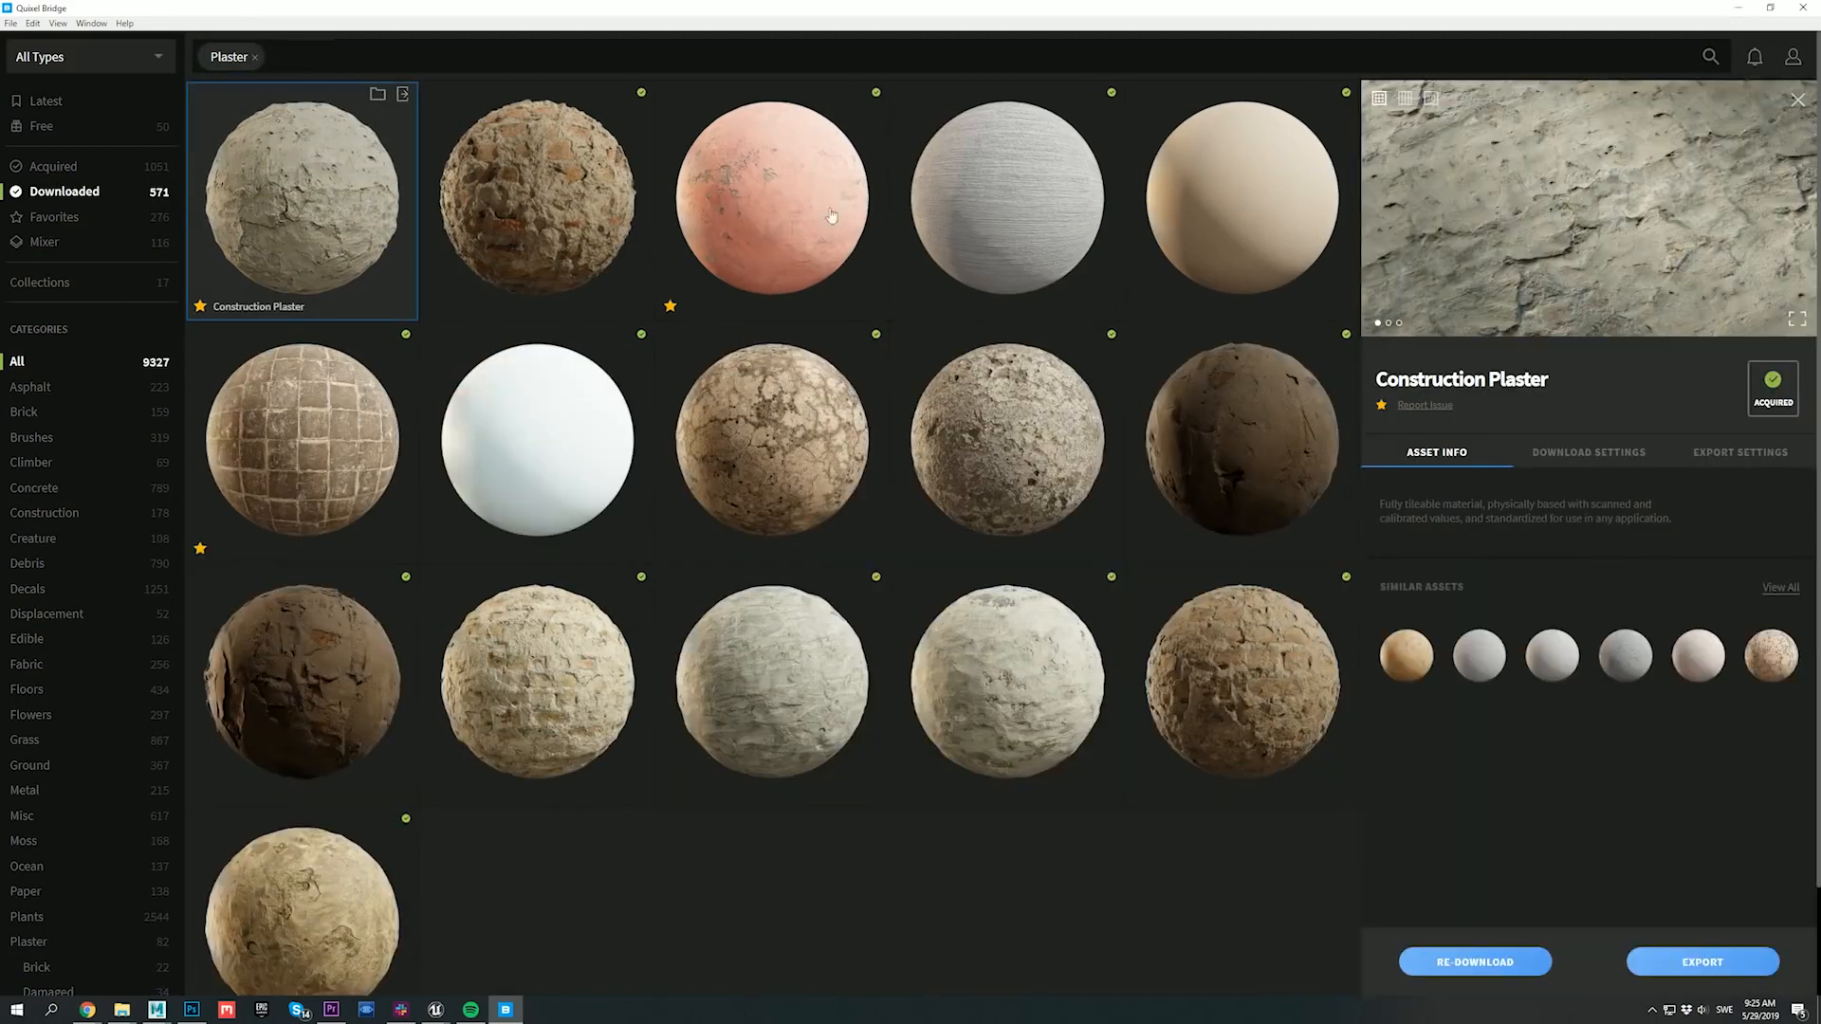
pyautogui.click(1404, 100)
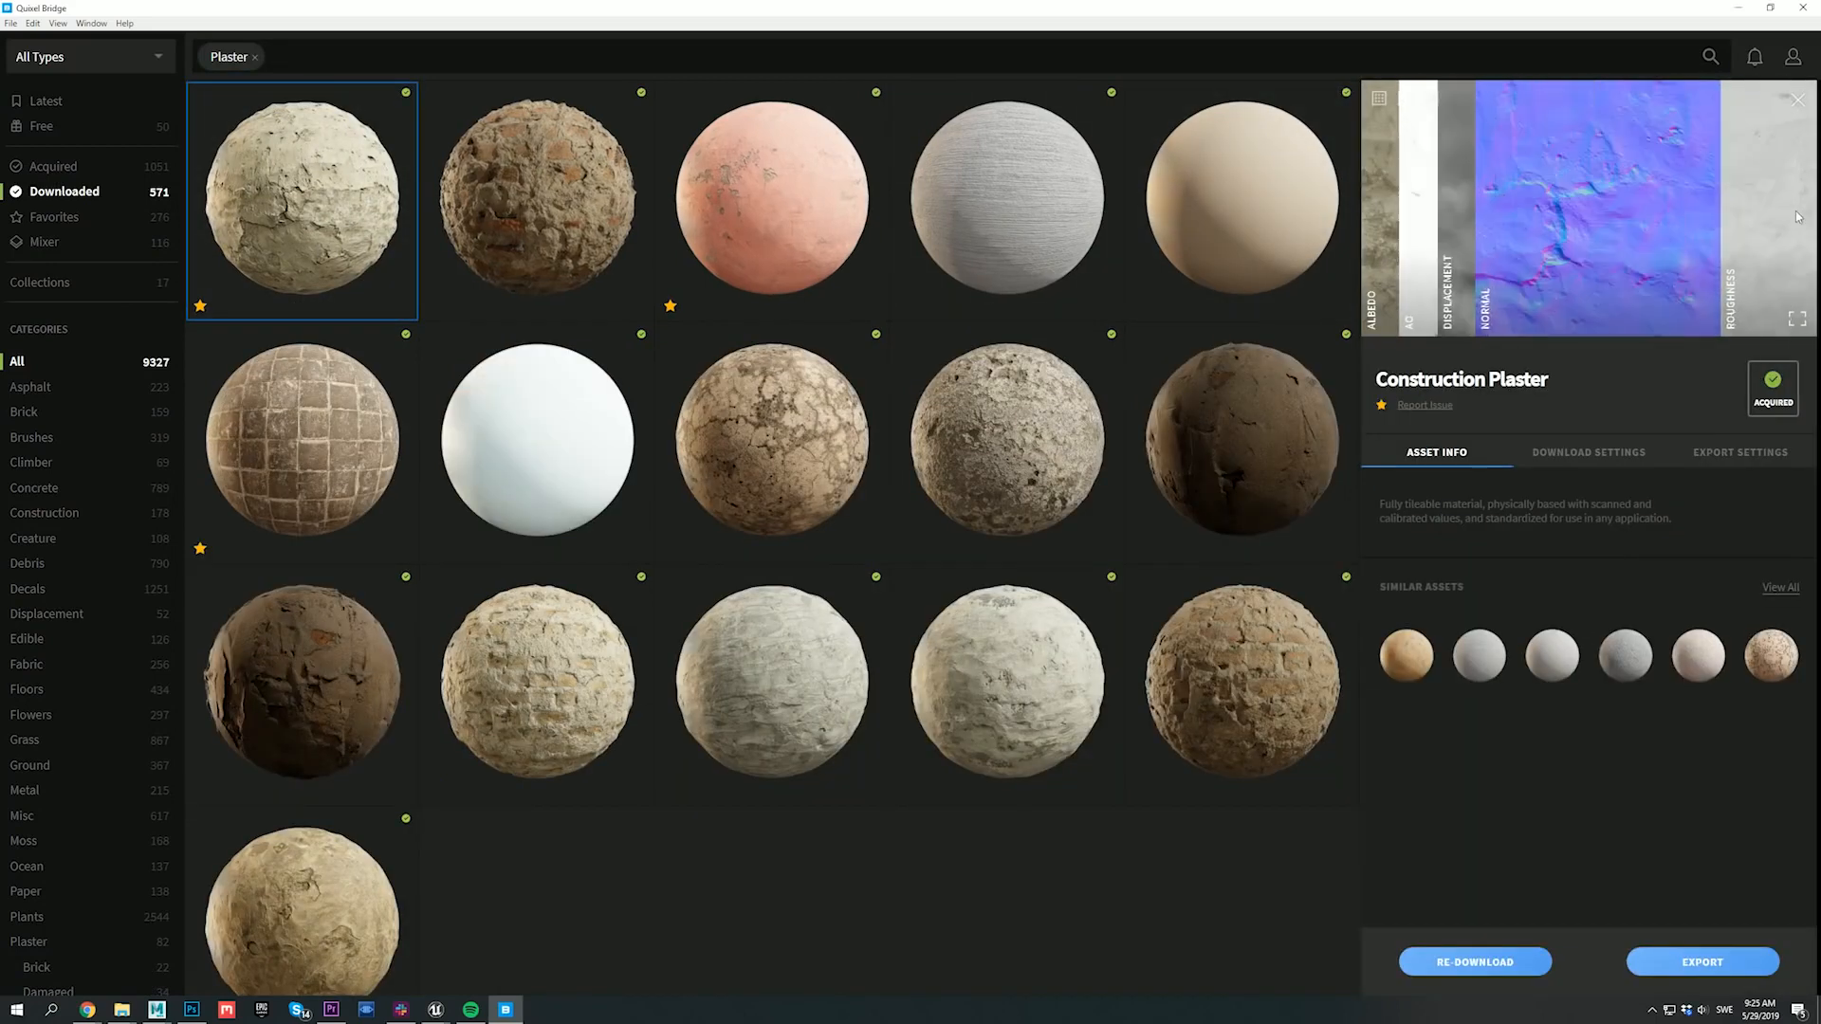
pyautogui.click(1431, 98)
pyautogui.moveTo(1579, 227)
pyautogui.mouseDown()
pyautogui.moveTo(1647, 230)
pyautogui.moveTo(1564, 237)
pyautogui.mouseUp()
pyautogui.click(1724, 449)
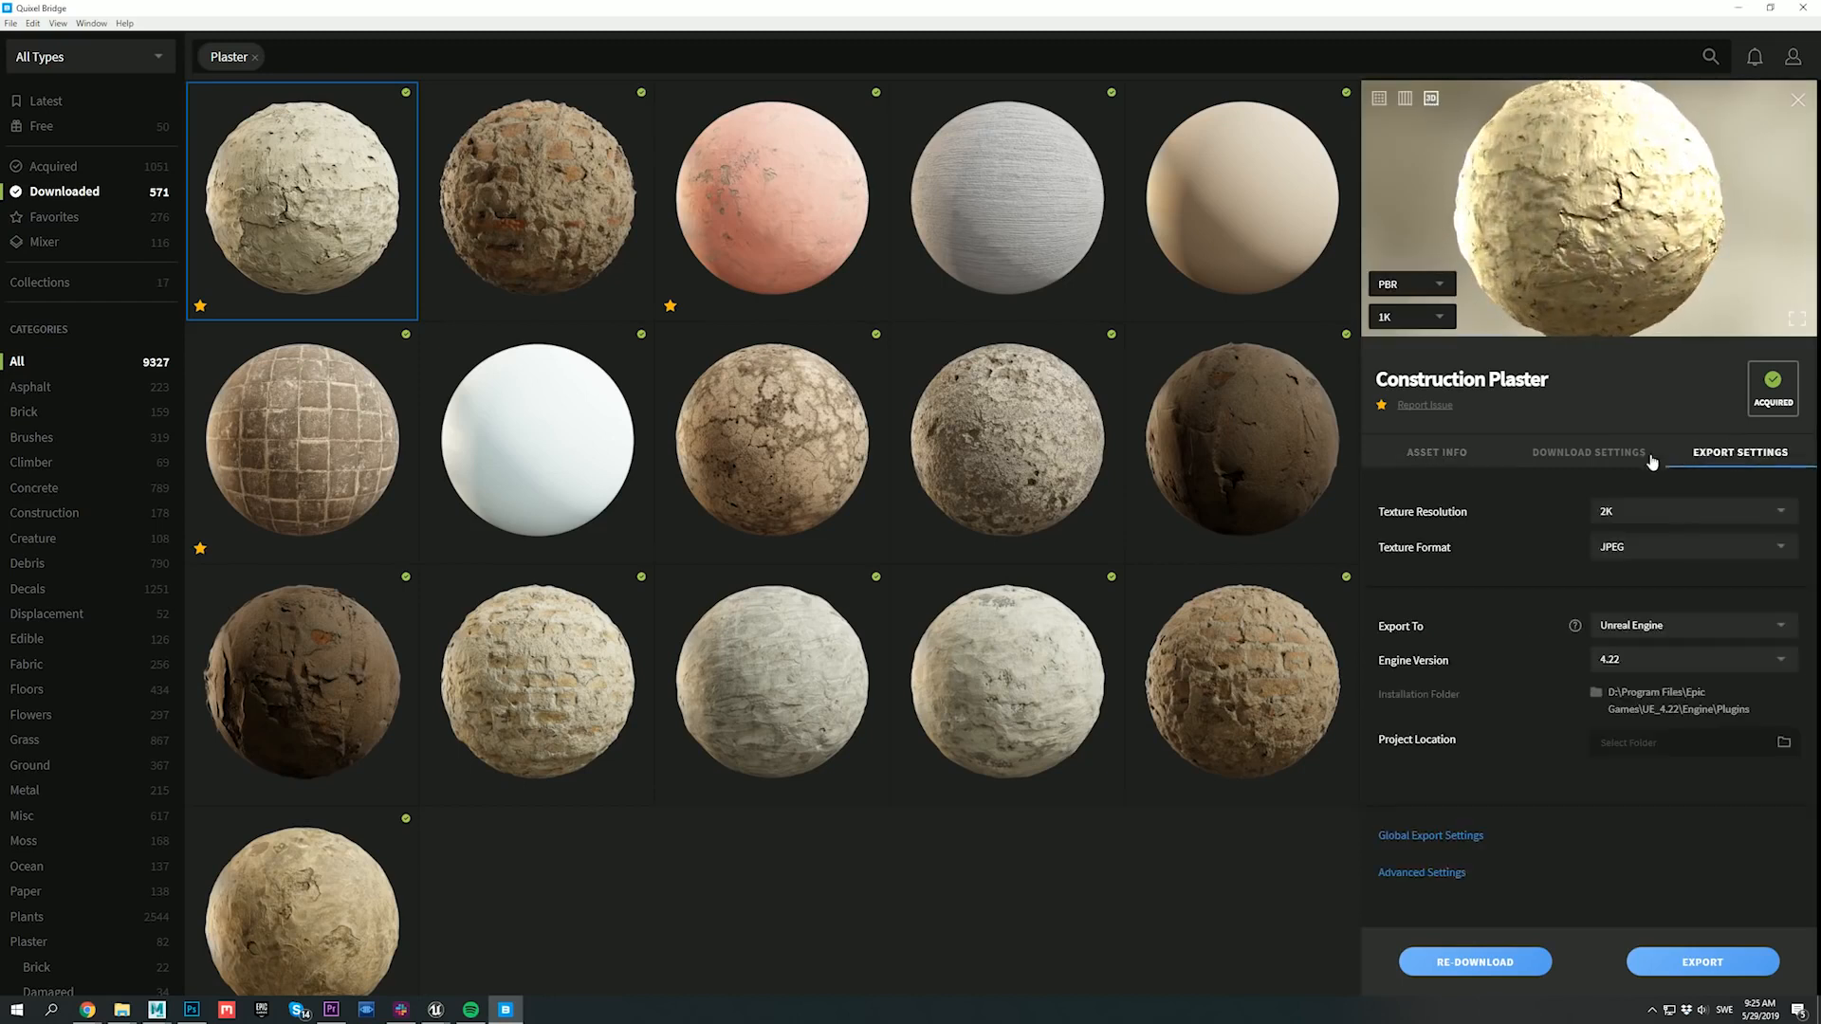
pyautogui.click(1671, 972)
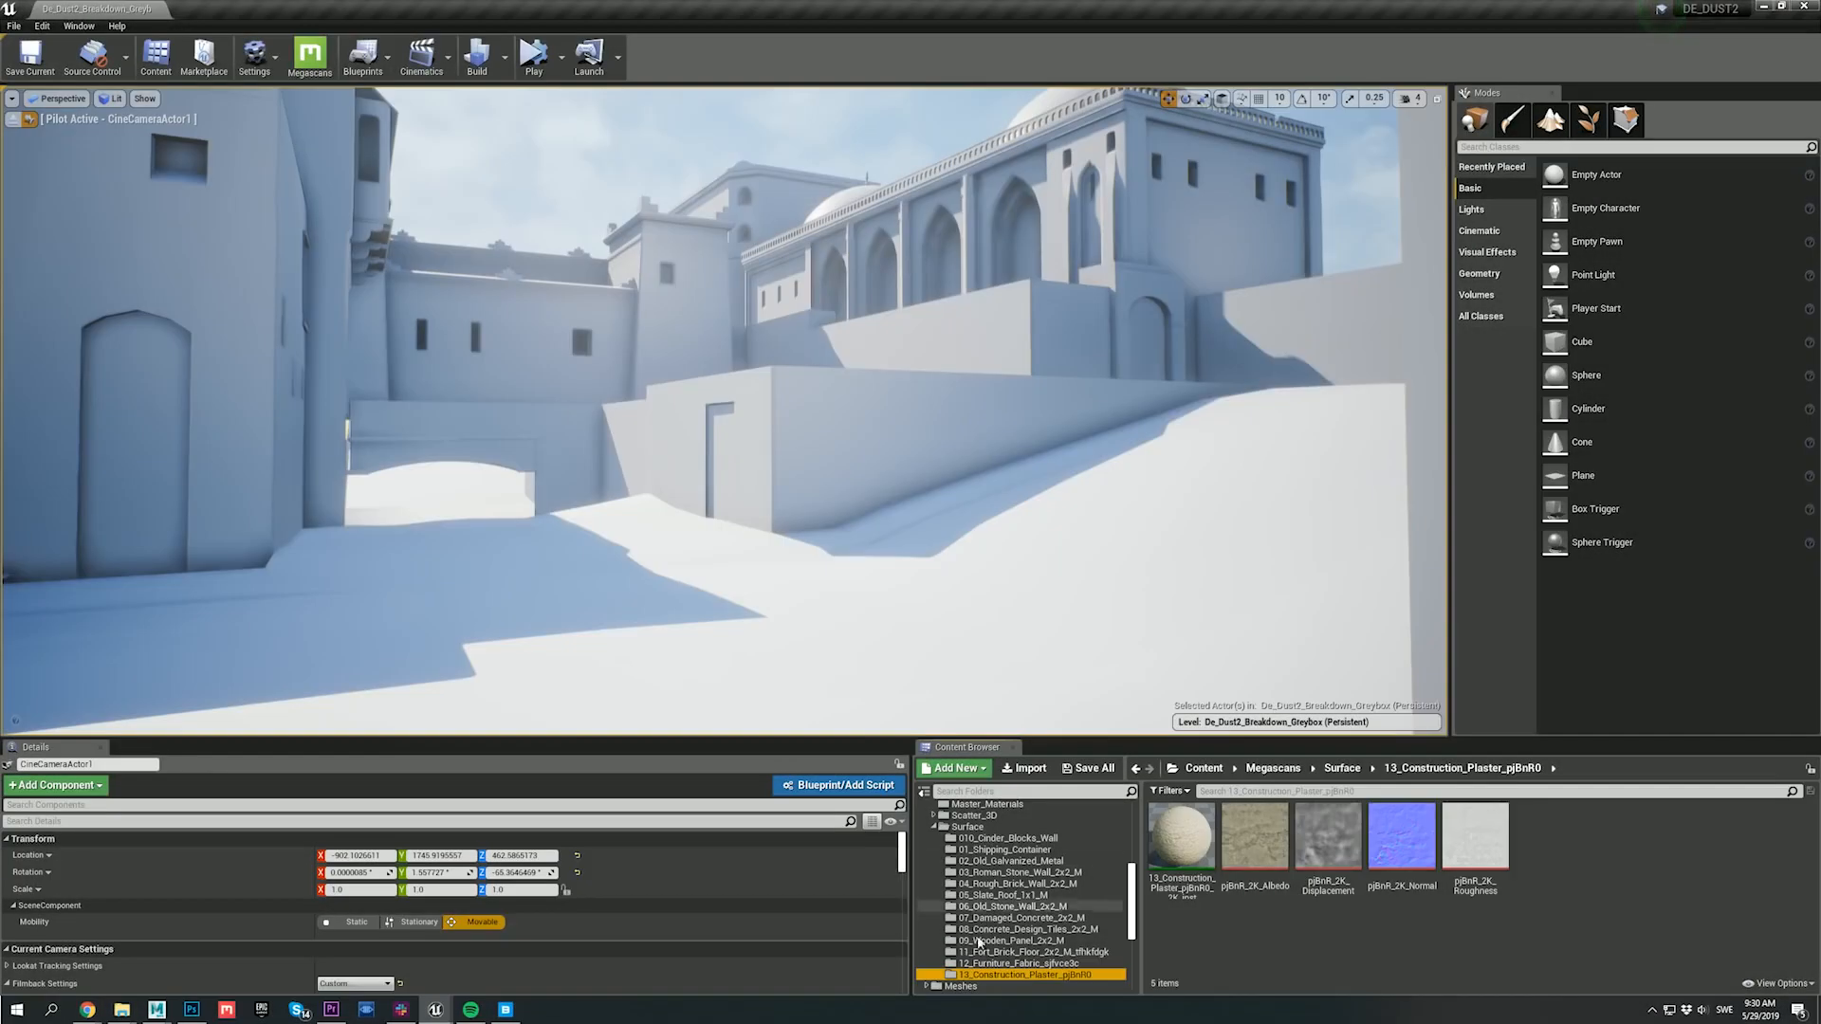
# Step: Check the imported Construction Plaster textures in Unreal and apply the plaster material to the doorway wall
pyautogui.click(1192, 846)
pyautogui.click(1250, 842)
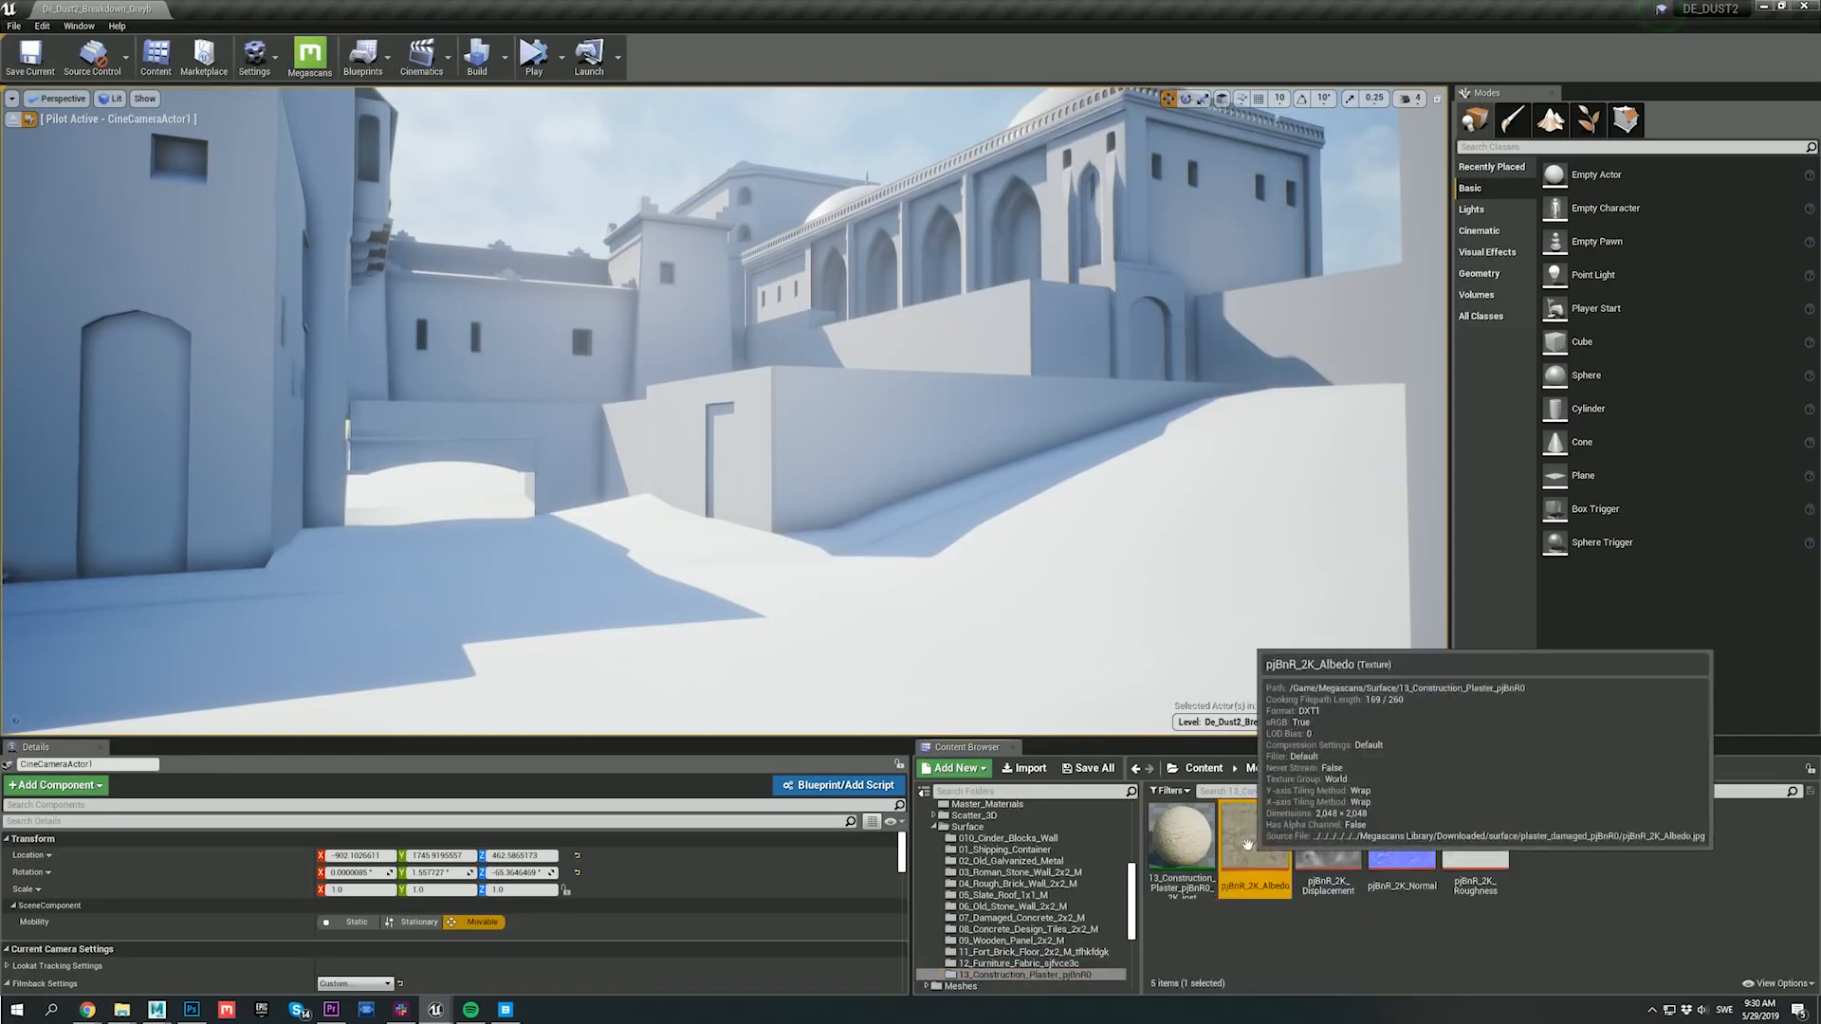
pyautogui.click(1326, 841)
pyautogui.click(1402, 842)
pyautogui.click(1476, 842)
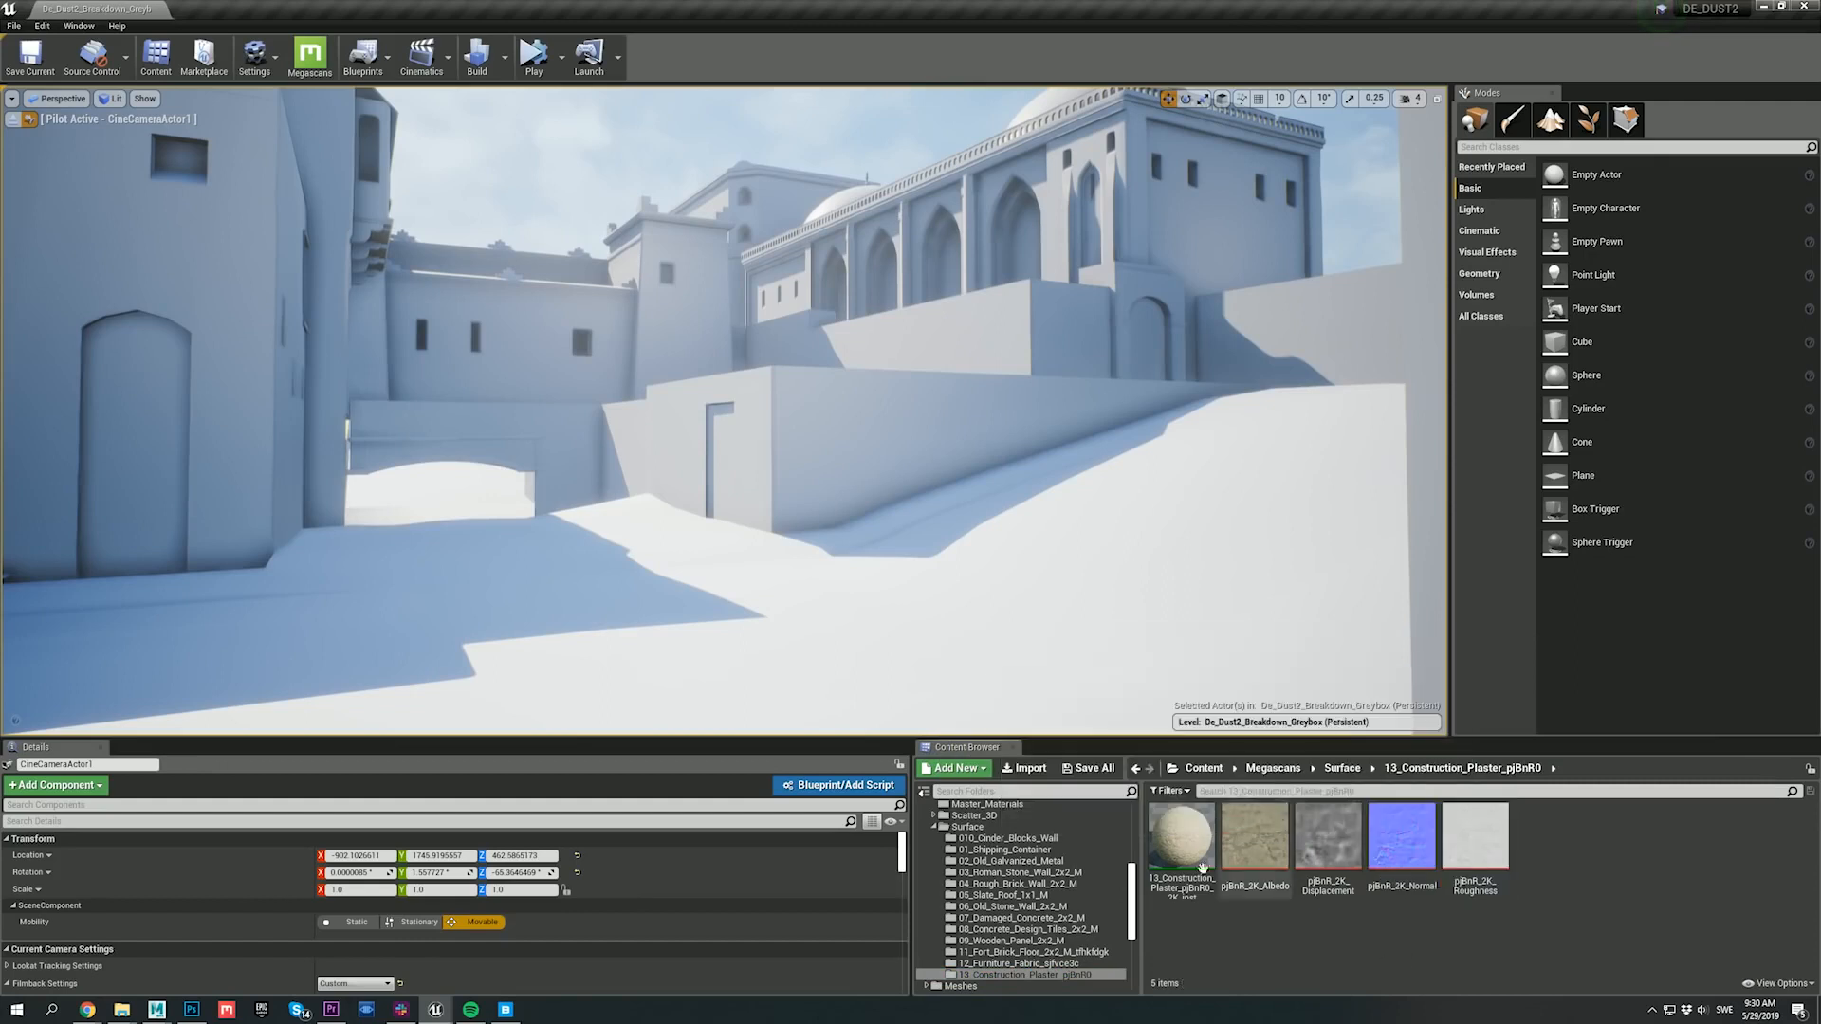
pyautogui.moveTo(1202, 868); pyautogui.dragTo(882, 434)
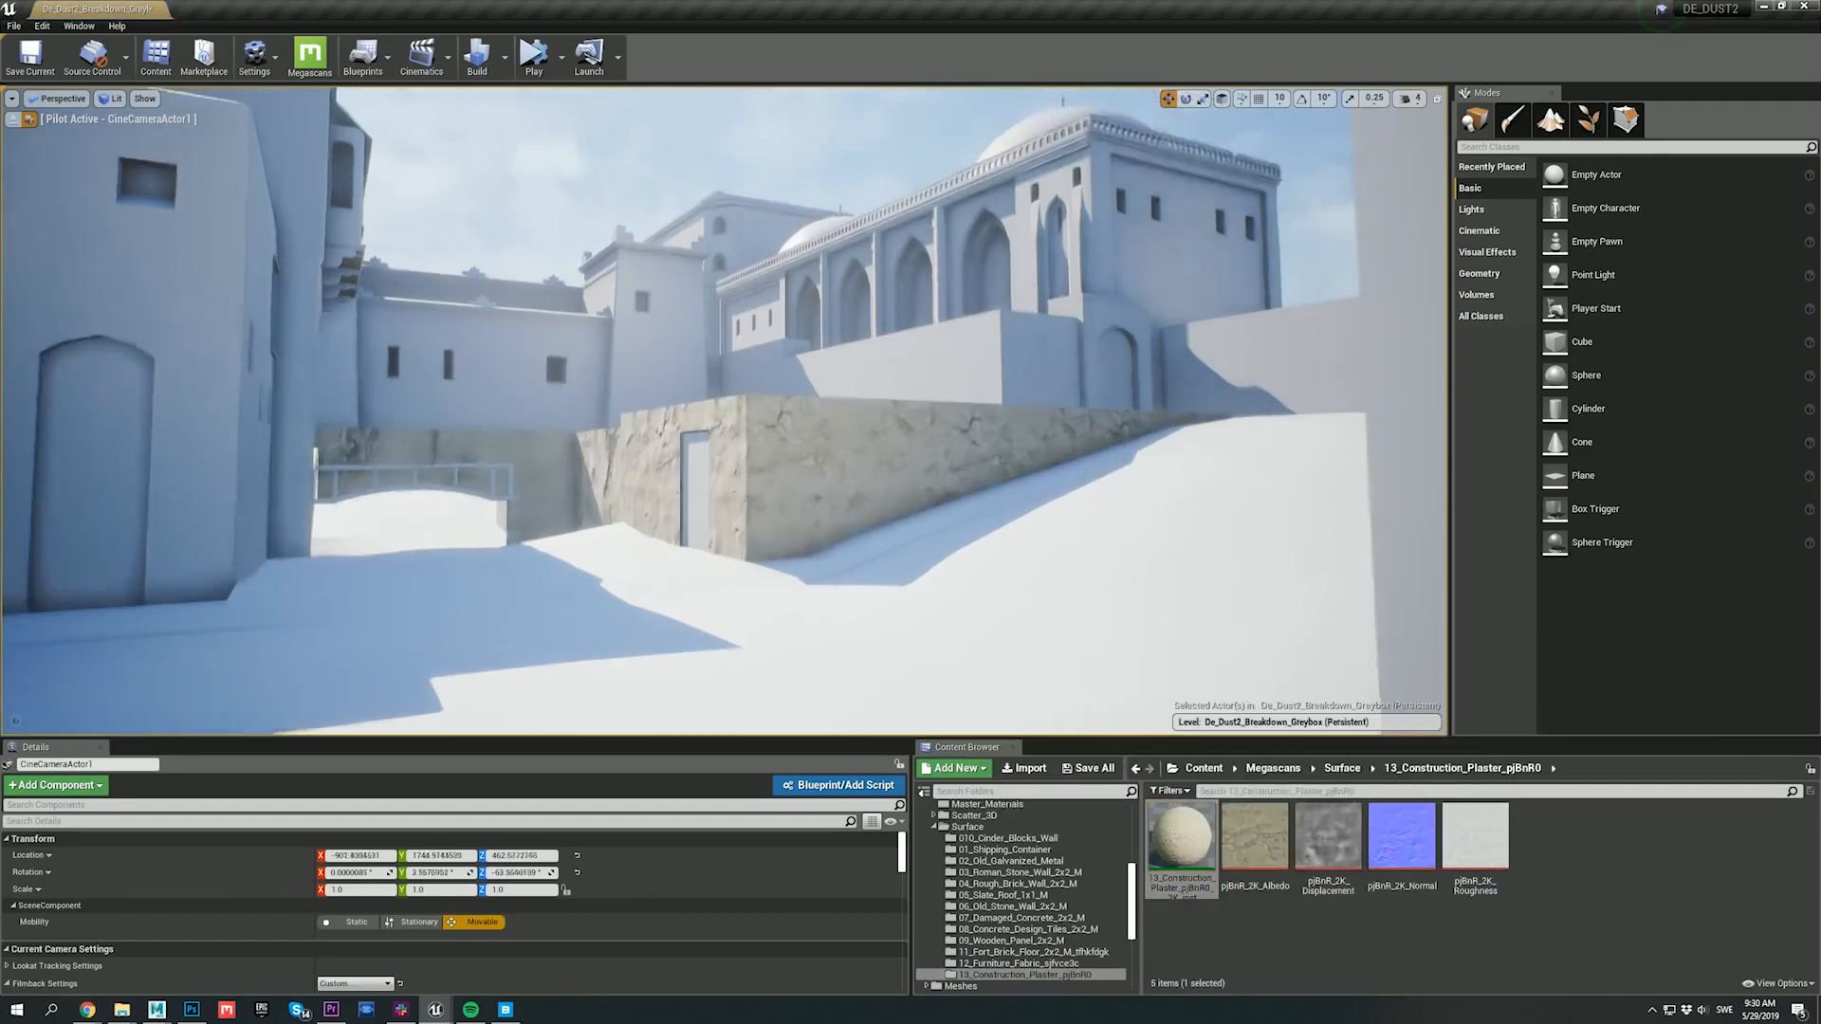
pyautogui.moveTo(883, 512); pyautogui.dragTo(909, 510, button='right')
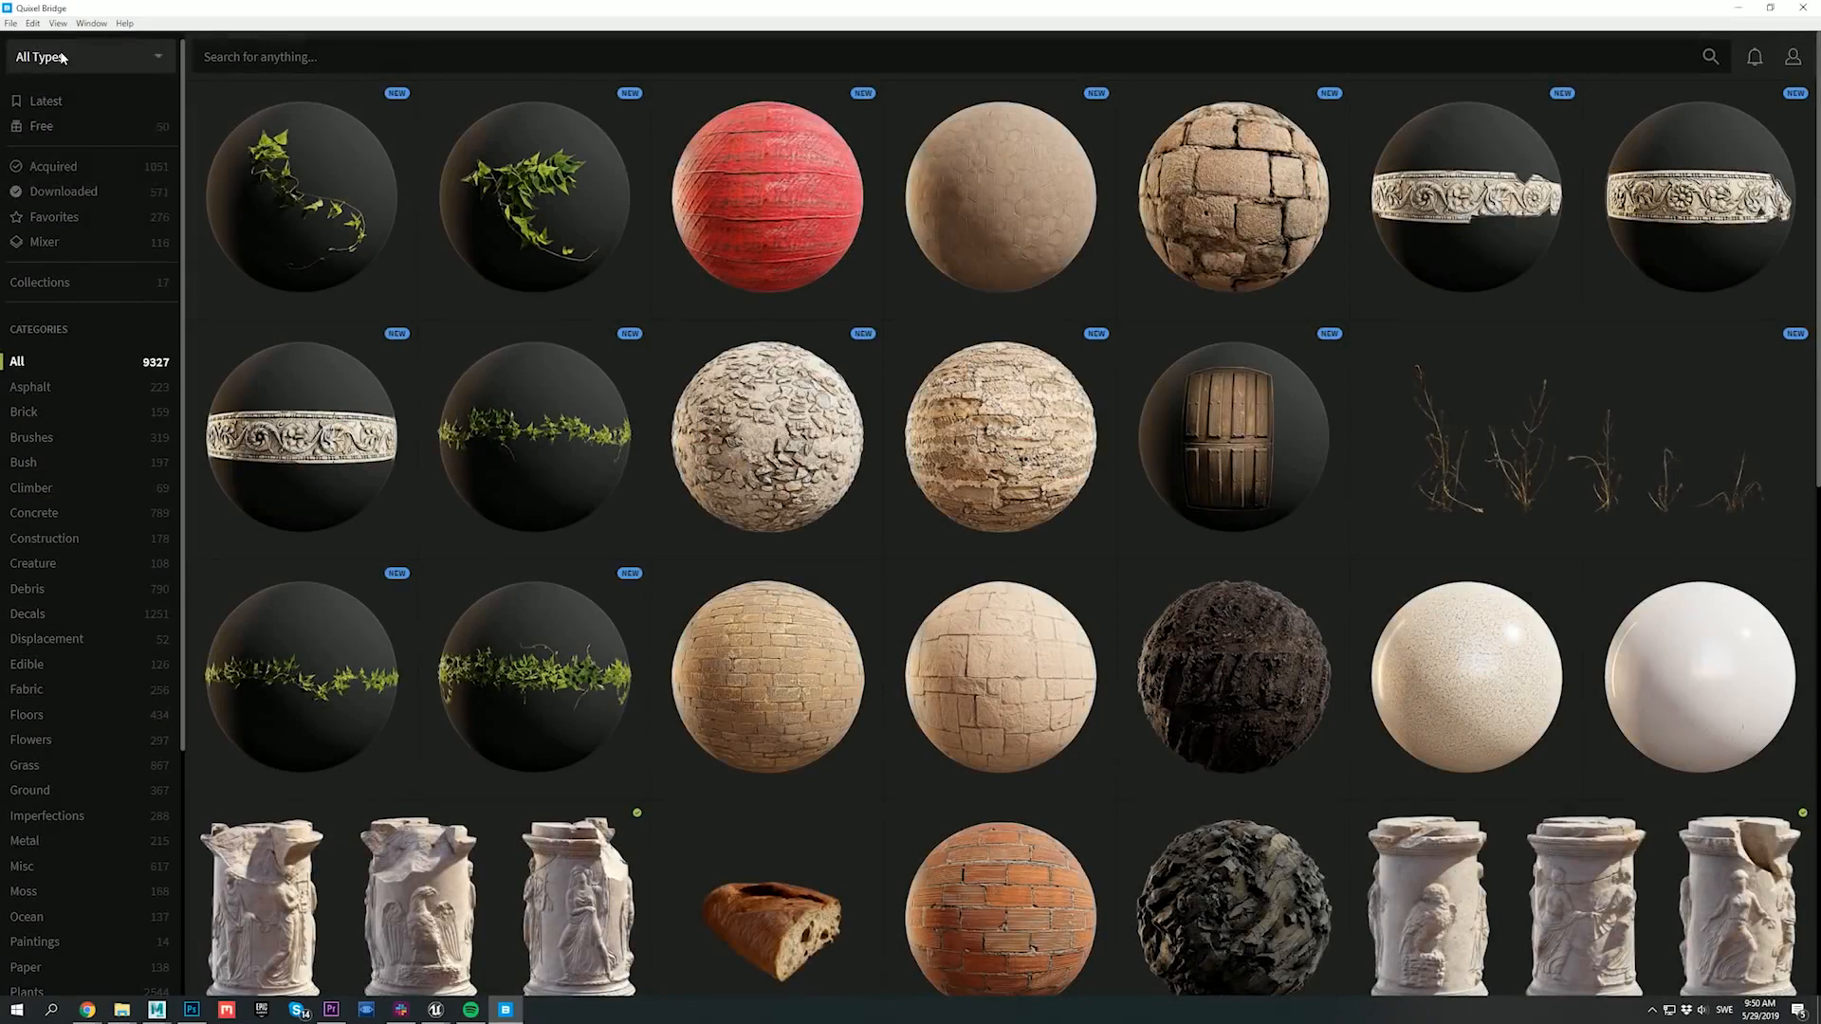
# Step: Restrict Quixel Bridge to 3D assets and search for wood boards
pyautogui.click(57, 131)
pyautogui.click(285, 54)
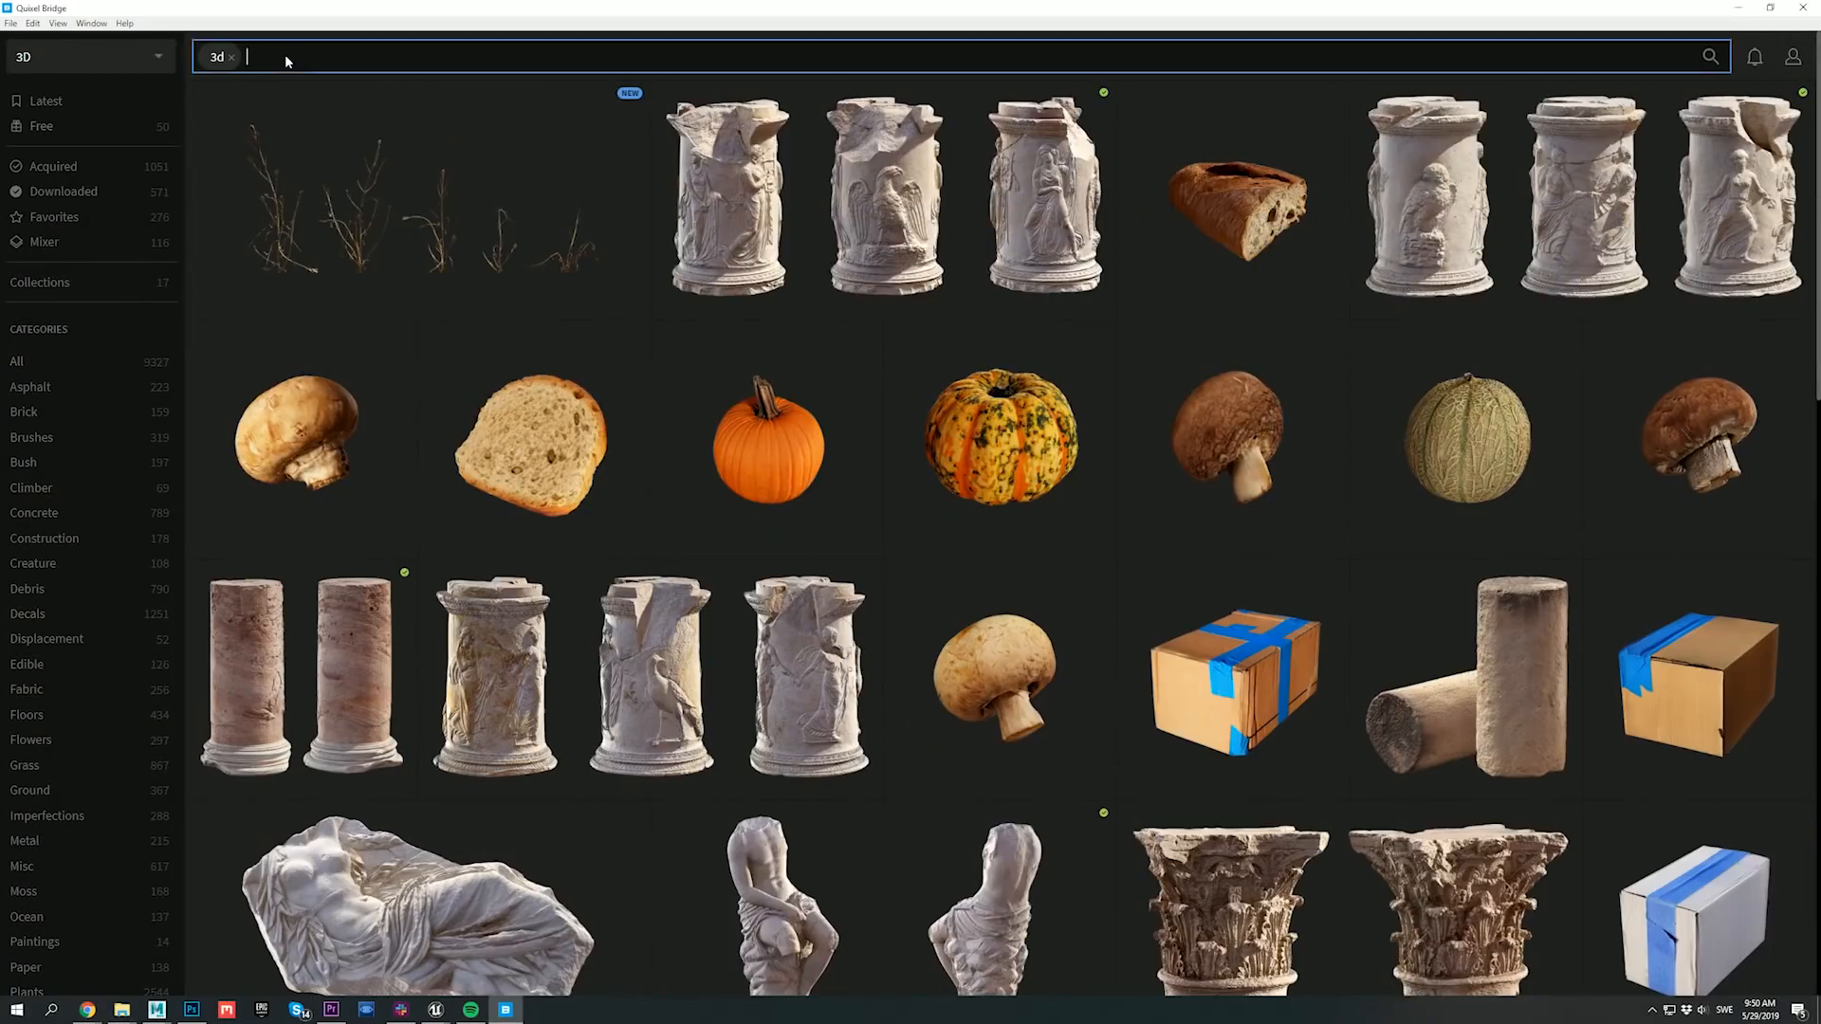
pyautogui.write('wood boards')
pyautogui.press('Return')
# Step: Export the Old Wood Boards asset to Unreal Engine 4.22 with 2K JPEG textures and FBX LOD 0 meshes
pyautogui.click(467, 183)
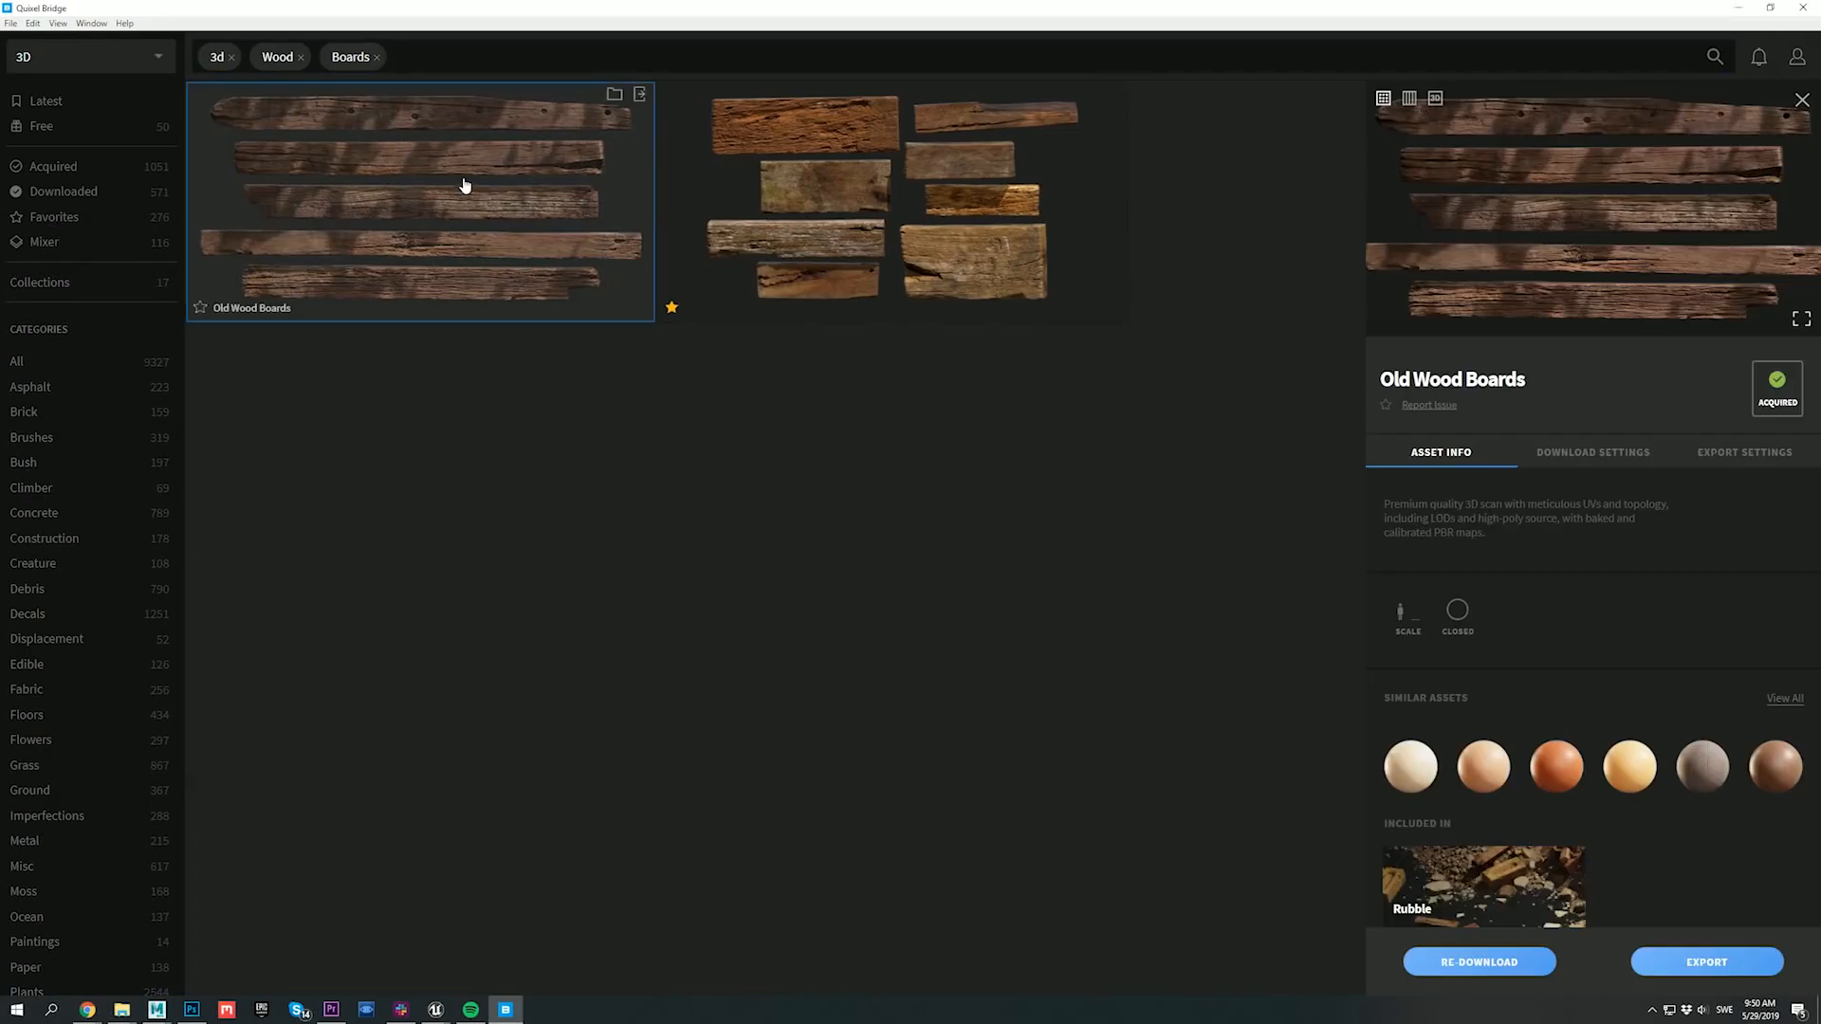
pyautogui.click(1707, 452)
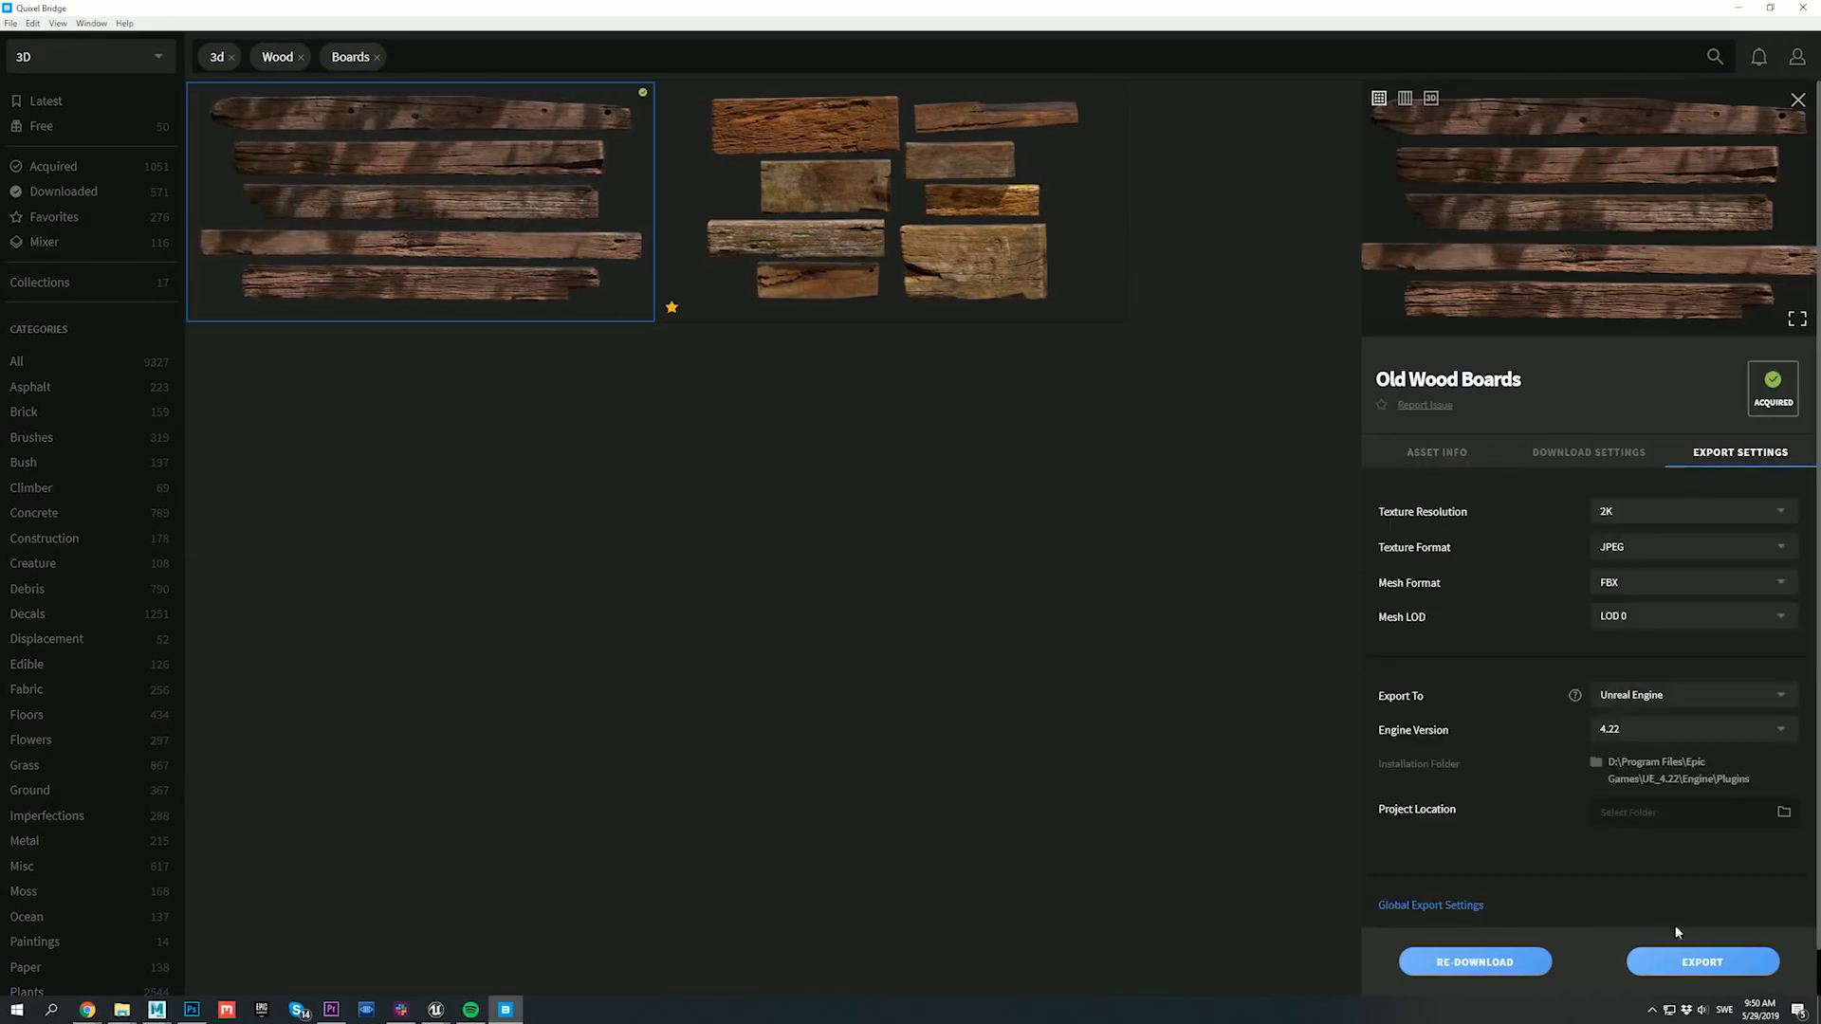
pyautogui.click(1698, 962)
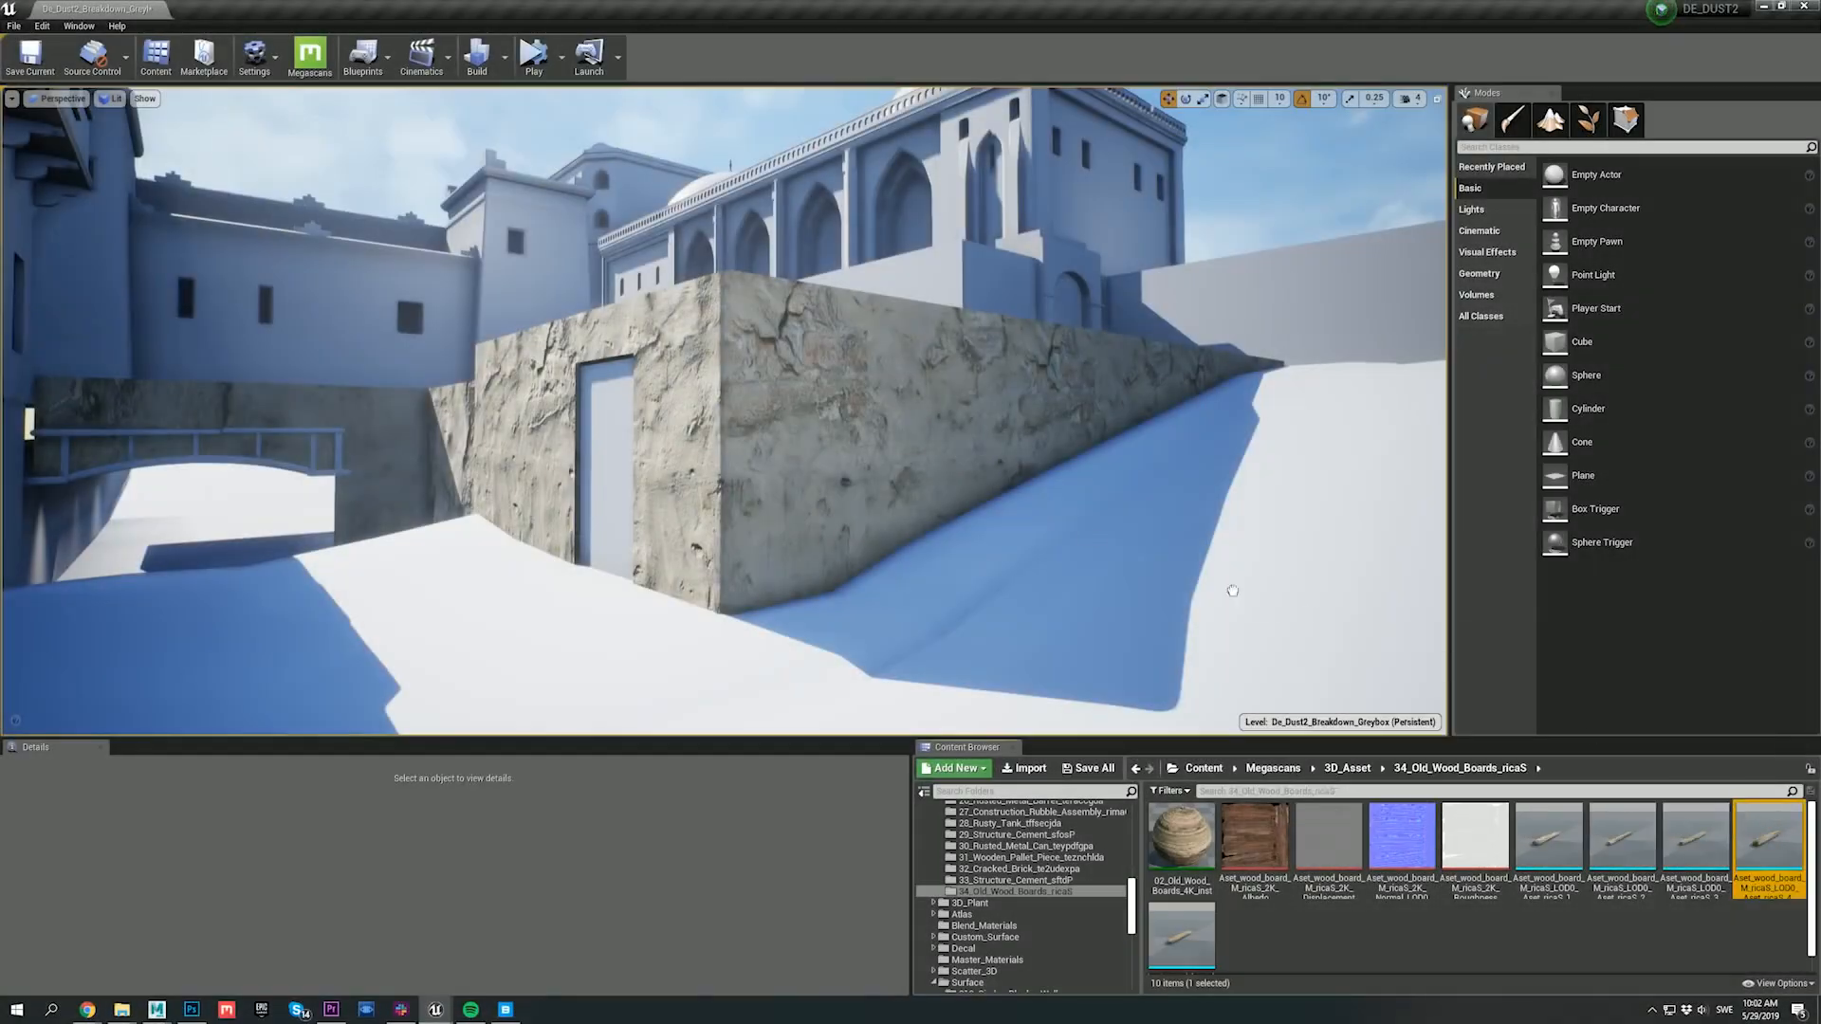
# Step: Place an old wood board mesh at the plaster wall's near corner and set its uniform scale to 7
pyautogui.click(720, 537)
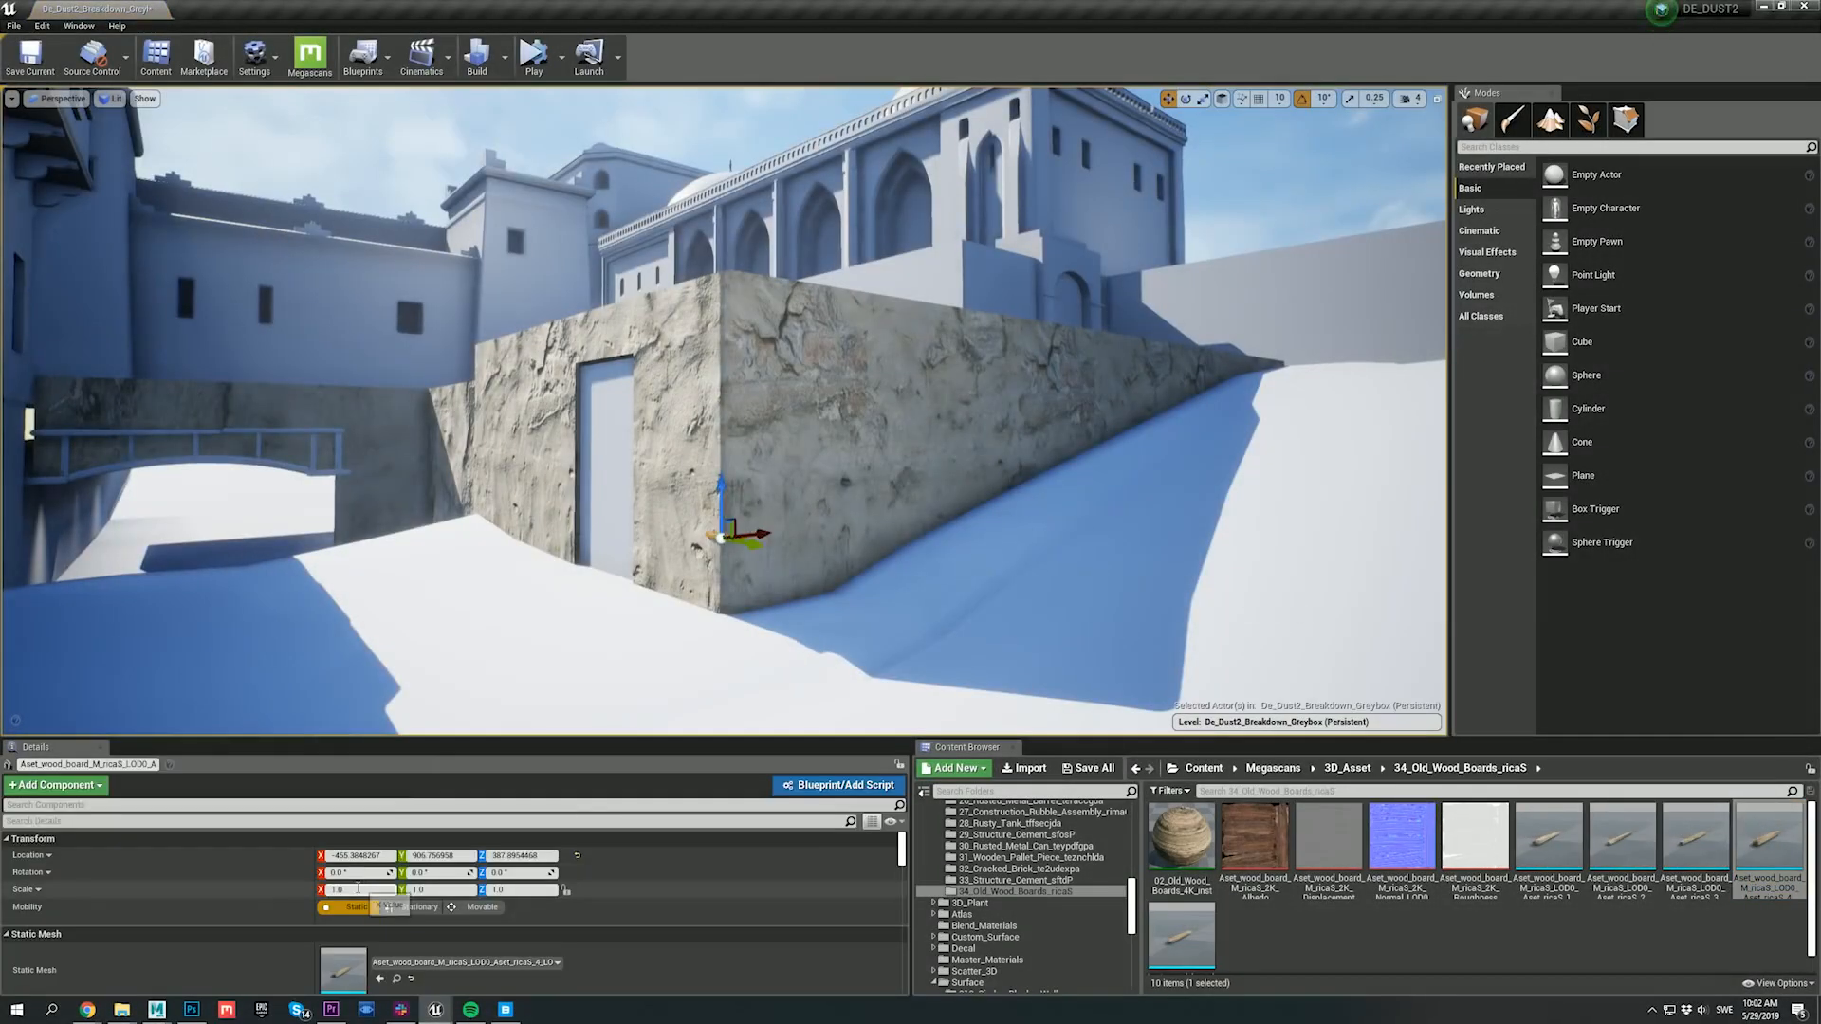
pyautogui.click(358, 890)
pyautogui.write('7')
pyautogui.press('Return')
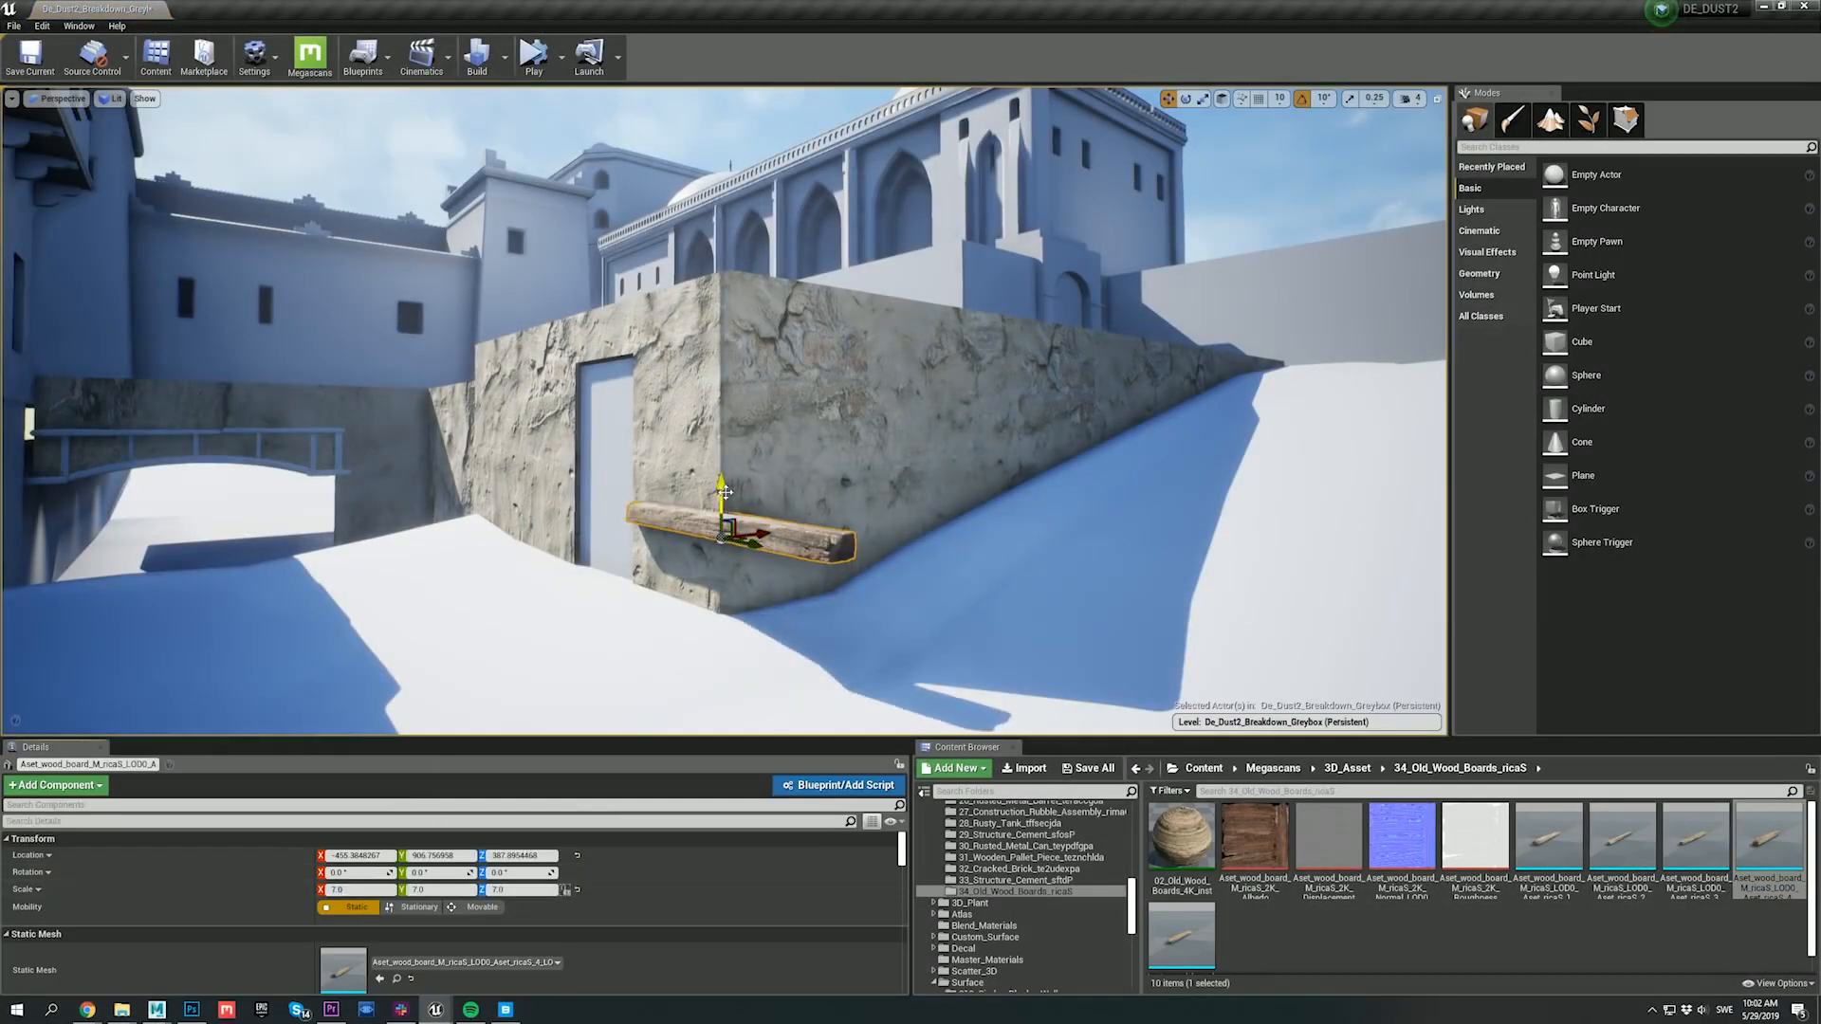
# Step: Rotate the board upright and align it with the plaster wall's near corner to cover the edge
pyautogui.press('e')
pyautogui.moveTo(725, 492); pyautogui.dragTo(742, 427)
pyautogui.press('w')
pyautogui.press('e')
pyautogui.press('g')
pyautogui.moveTo(795, 449); pyautogui.dragTo(682, 446)
# Step: Place a copy of the upright board at the far edge of the doorway side of the plaster wall
pyautogui.press('w')
pyautogui.moveTo(714, 442); pyautogui.dragTo(482, 422)
pyautogui.press('g')
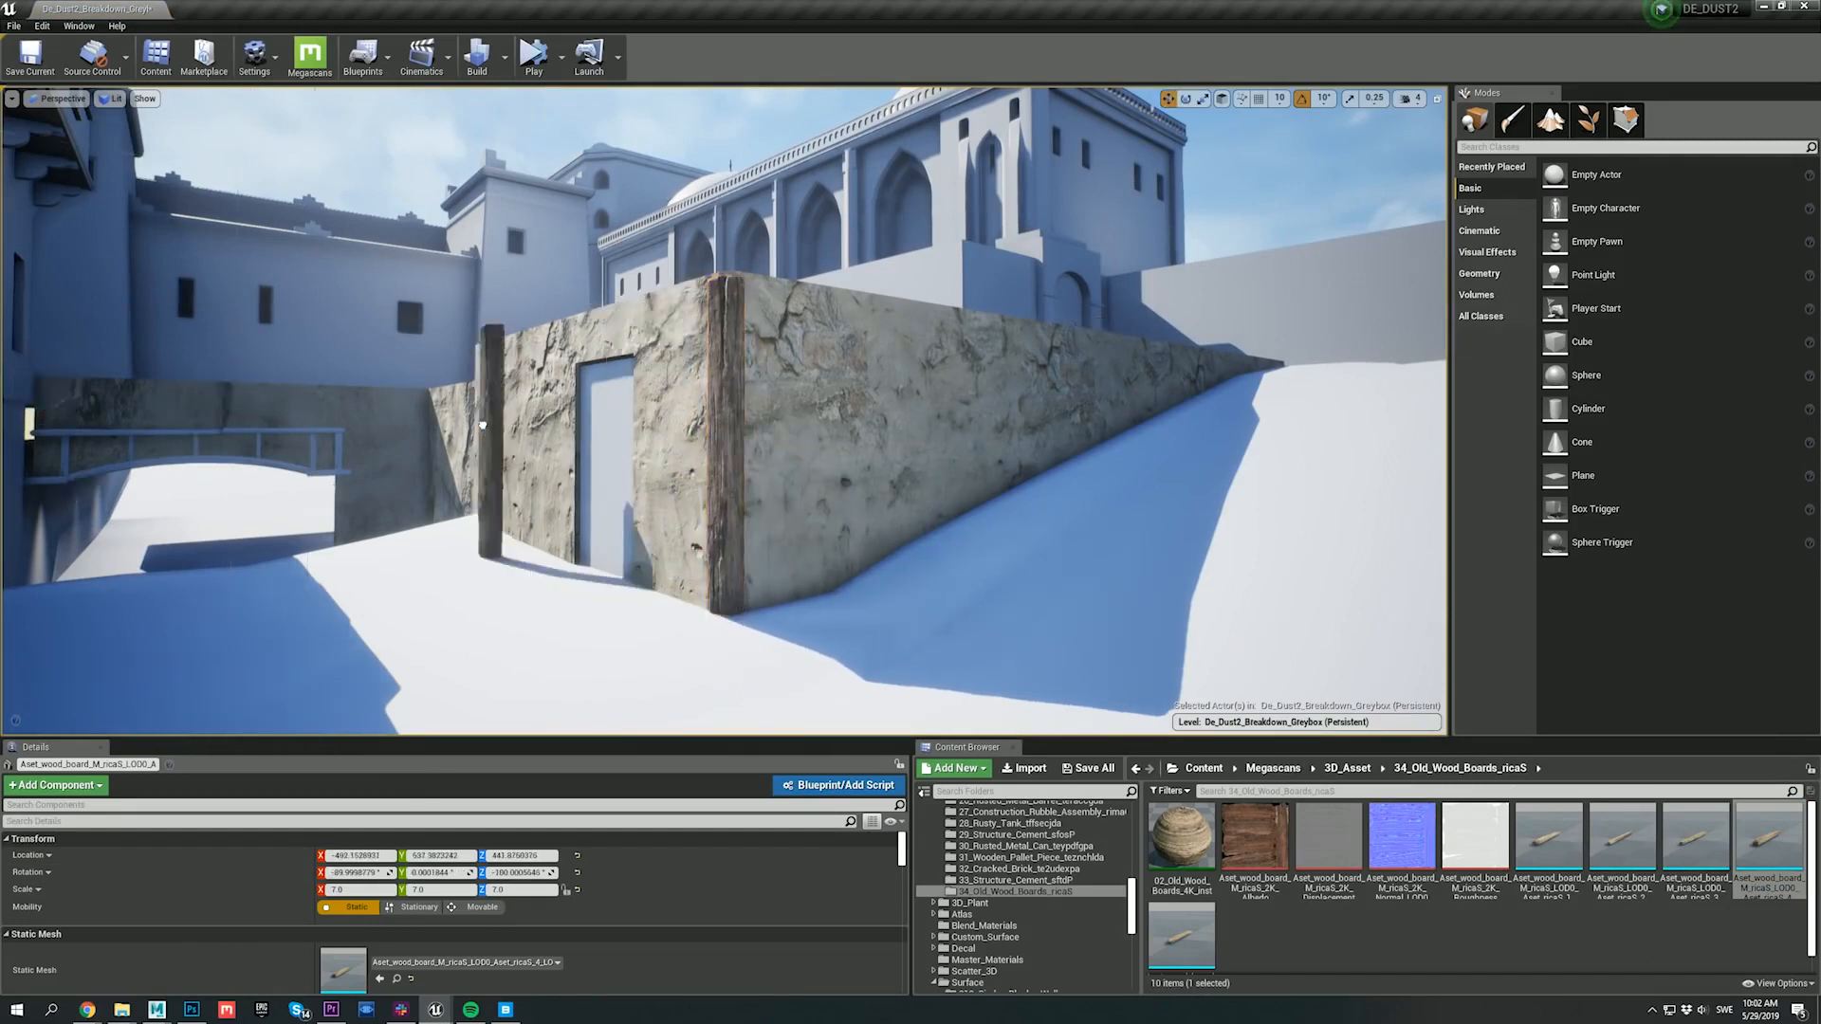
# Step: Move and turn the copied board until it sits flush against the far corner of the doorway wall
pyautogui.press('g')
pyautogui.moveTo(569, 408); pyautogui.dragTo(607, 455, button='right')
pyautogui.moveTo(418, 352); pyautogui.dragTo(387, 316)
pyautogui.press('e')
pyautogui.moveTo(569, 408); pyautogui.dragTo(702, 418, button='right')
pyautogui.press('g')
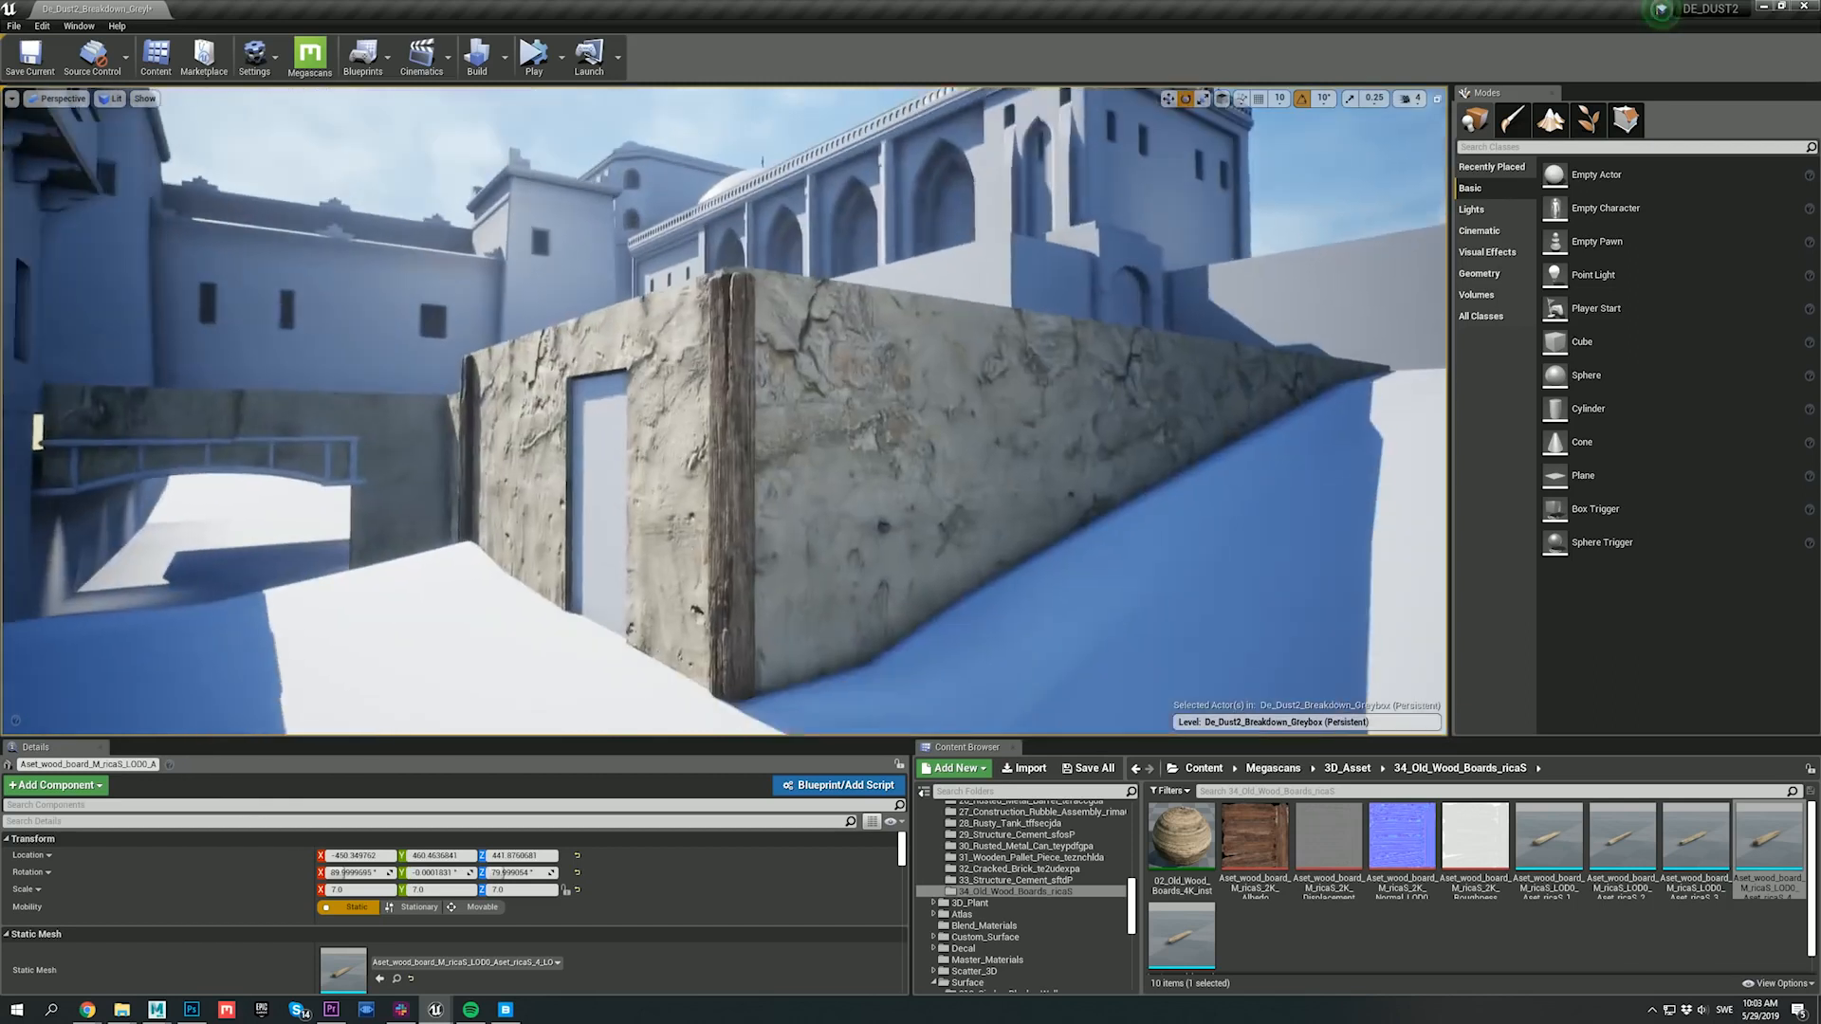
# Step: Copy the near corner board to the doorway wall's top edge, lay it horizontally, swap its mesh for another wood board variant and scale it to fit
pyautogui.click(728, 465)
pyautogui.keyDown('alt'); pyautogui.moveTo(728, 436); pyautogui.dragTo(555, 343); pyautogui.keyUp('alt')
pyautogui.press('w')
pyautogui.click(1622, 839)
pyautogui.click(379, 979)
pyautogui.press('r')
pyautogui.moveTo(542, 345); pyautogui.dragTo(557, 386)
pyautogui.press('w')
pyautogui.press('e')
# Step: Place upright board copies at intervals along the long plaster wall and swap their meshes for other wood board variants
pyautogui.keyDown('alt'); pyautogui.moveTo(706, 484); pyautogui.dragTo(887, 484); pyautogui.keyUp('alt')
pyautogui.press('w')
pyautogui.moveTo(803, 480); pyautogui.dragTo(1285, 455)
pyautogui.click(1157, 408)
pyautogui.click(1769, 839)
pyautogui.click(1181, 937)
pyautogui.click(379, 979)
pyautogui.press('e')
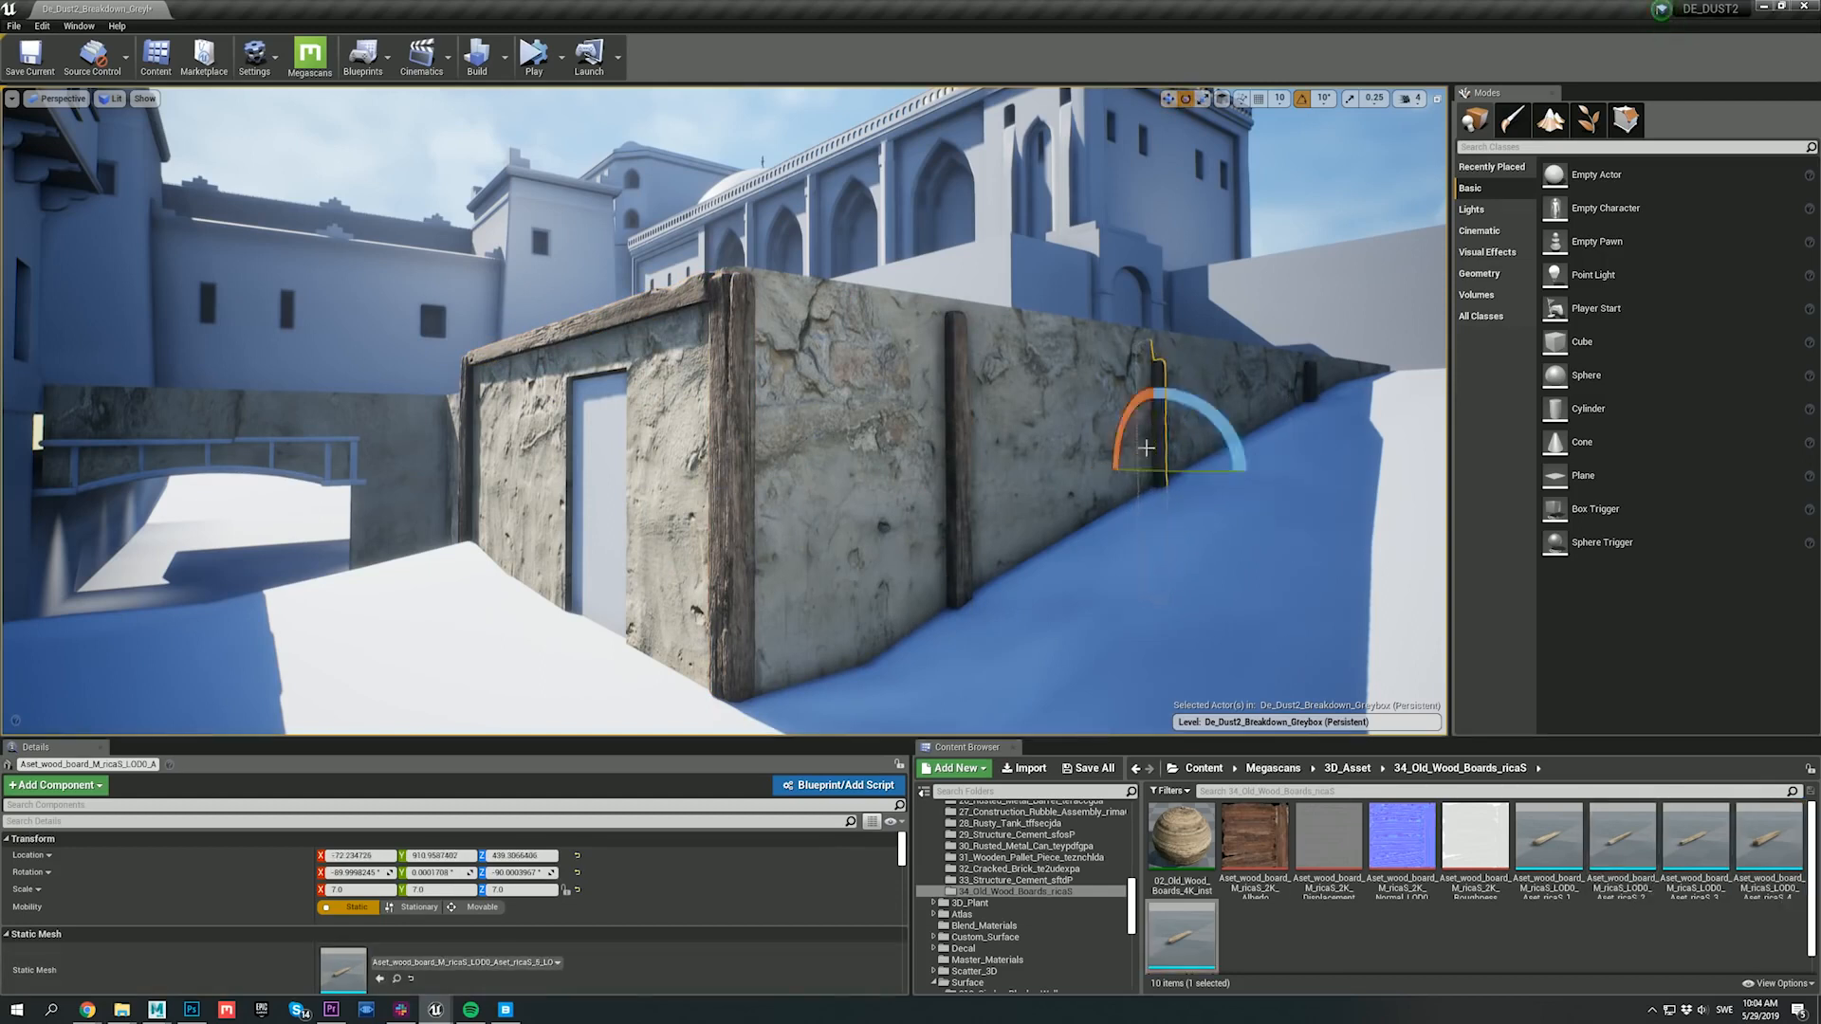
# Step: Copy the doorway wall's top board along the top edge of the long plaster wall, scaling the copies to cover its length
pyautogui.press('w')
pyautogui.click(588, 321)
pyautogui.moveTo(822, 286); pyautogui.dragTo(814, 290)
pyautogui.press('r')
pyautogui.moveTo(725, 269); pyautogui.dragTo(836, 296)
pyautogui.press('w')
pyautogui.press('r')
pyautogui.moveTo(836, 295); pyautogui.dragTo(1204, 361)
pyautogui.press('w')
pyautogui.press('e')
pyautogui.press('w')
pyautogui.press('g')
pyautogui.press('g')
# Step: Place another wood board mesh upright along the near side of the doorway and scale it to the opening's height
pyautogui.moveTo(816, 427)
pyautogui.mouseDown(button='right')
pyautogui.moveTo(853, 417)
pyautogui.moveTo(796, 427)
pyautogui.mouseUp(button='right')
pyautogui.press('g')
pyautogui.click(787, 427)
pyautogui.press('Escape')
pyautogui.moveTo(1677, 831); pyautogui.dragTo(690, 610)
pyautogui.press('e')
pyautogui.moveTo(675, 654); pyautogui.dragTo(721, 569)
pyautogui.press('r')
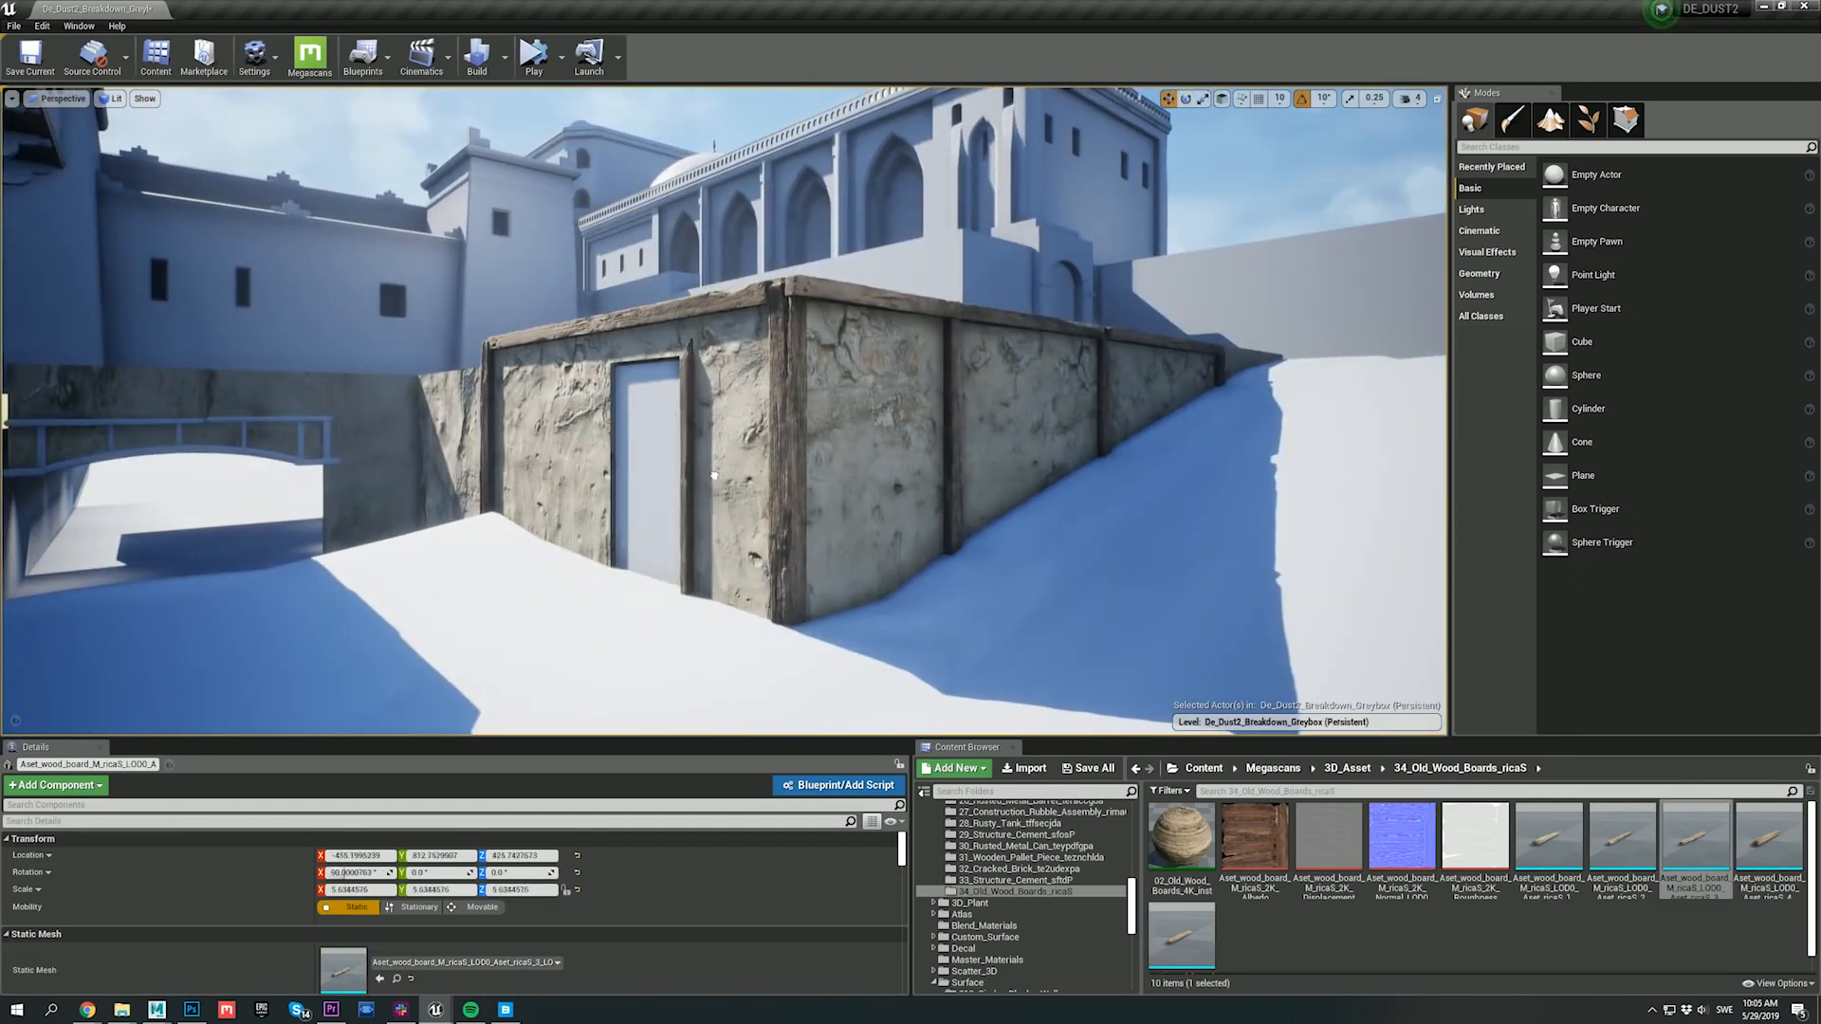
# Step: Copy the door frame board to the far side of the doorway, swap its mesh variant and adjust its fit
pyautogui.press('g')
pyautogui.keyDown('alt'); pyautogui.moveTo(698, 474); pyautogui.dragTo(608, 464); pyautogui.keyUp('alt')
pyautogui.moveTo(1181, 934); pyautogui.dragTo(343, 969)
pyautogui.press('e')
pyautogui.moveTo(569, 463); pyautogui.dragTo(628, 409)
pyautogui.press('r')
pyautogui.press('w')
# Step: Lay a wood board with a different mesh variant horizontally above the doorway as a lintel and scale it to the frame
pyautogui.press('e')
pyautogui.moveTo(1770, 834); pyautogui.dragTo(344, 969)
pyautogui.moveTo(574, 450); pyautogui.dragTo(612, 357)
pyautogui.press('r')
pyautogui.press('w')
pyautogui.press('g')
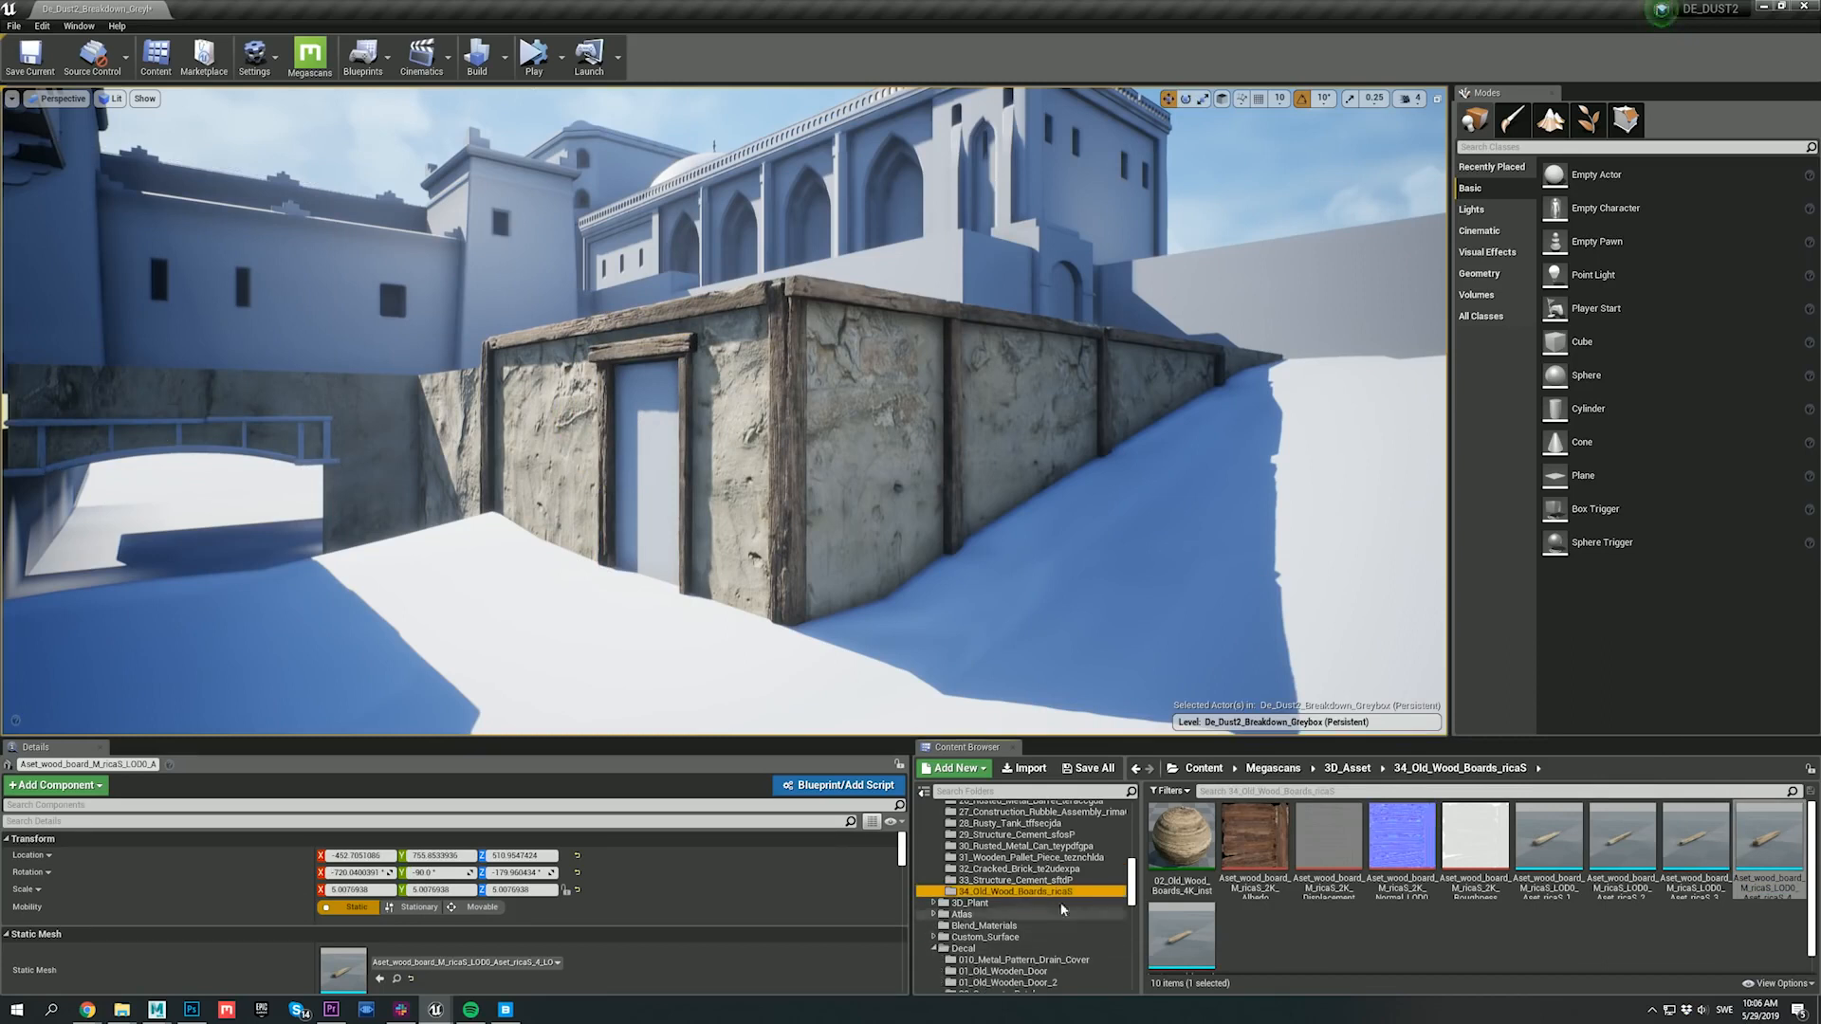
# Step: Apply the 8K material instance from the 01_Old_Wooden_Door decal folder to the plain doorway surface
pyautogui.scroll(-1, 1136, 872)
pyautogui.click(986, 937)
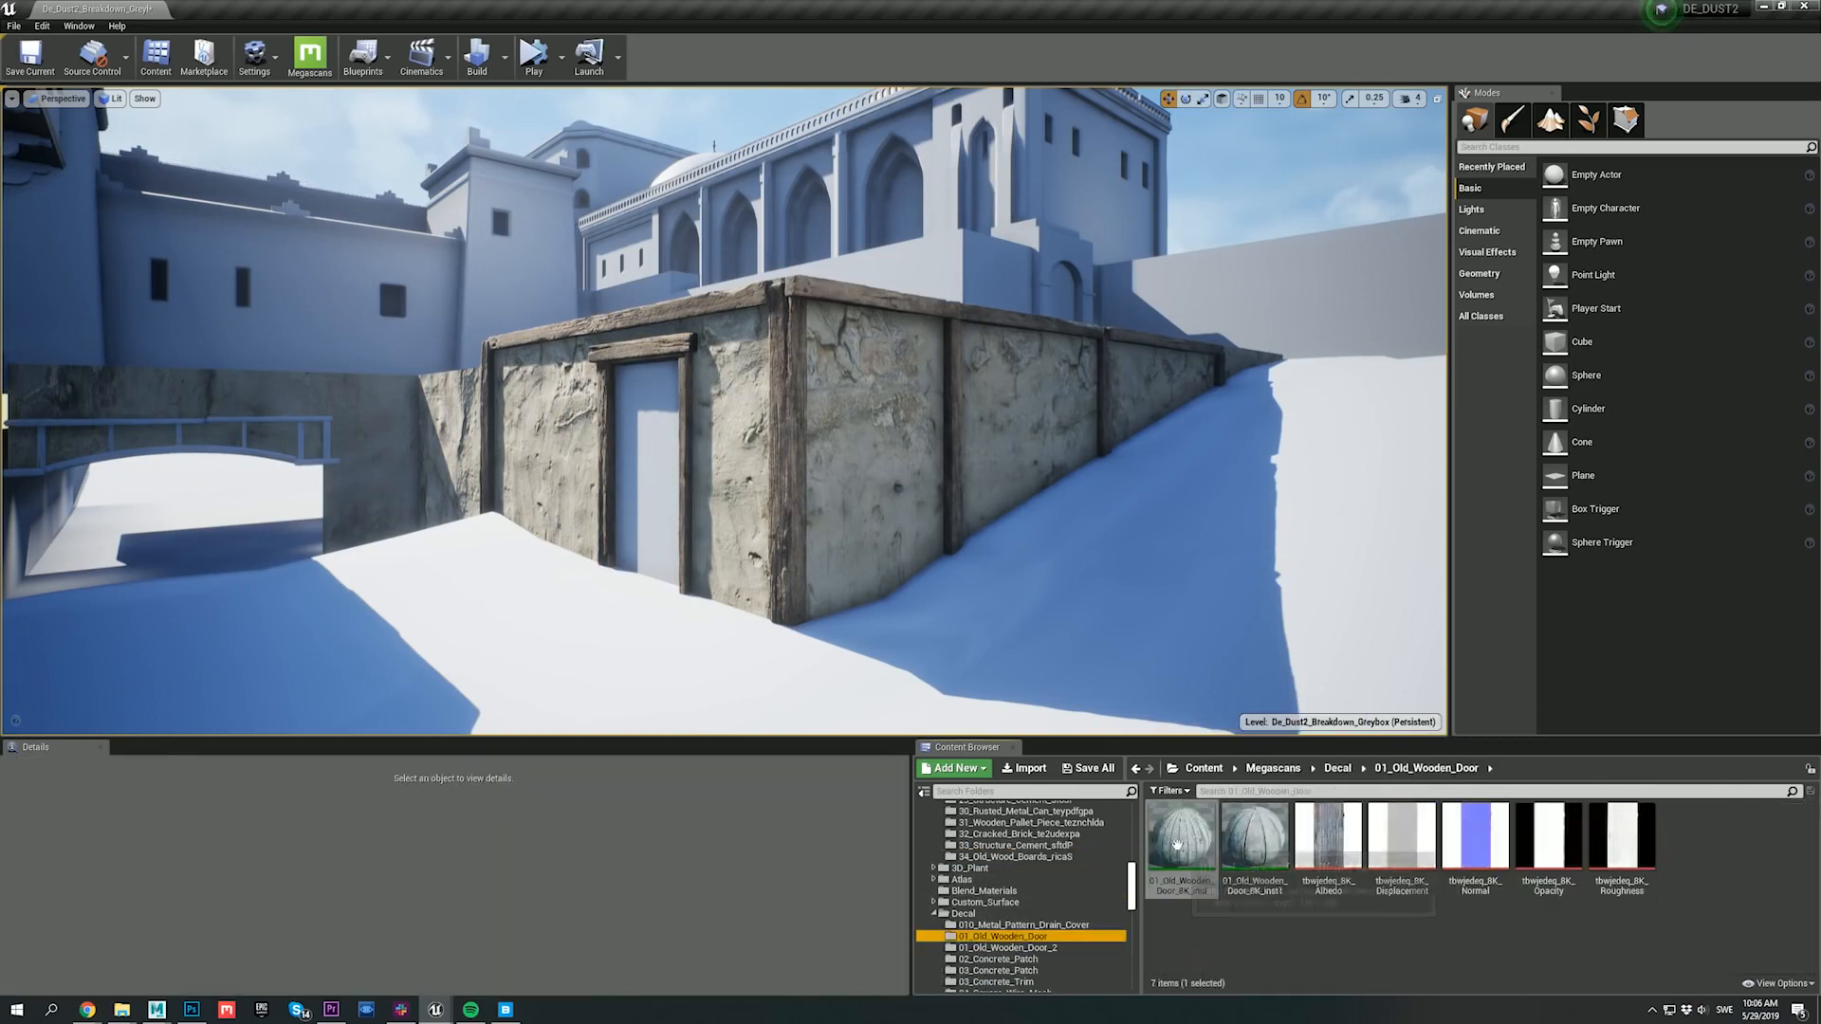
pyautogui.moveTo(1176, 844); pyautogui.dragTo(643, 446)
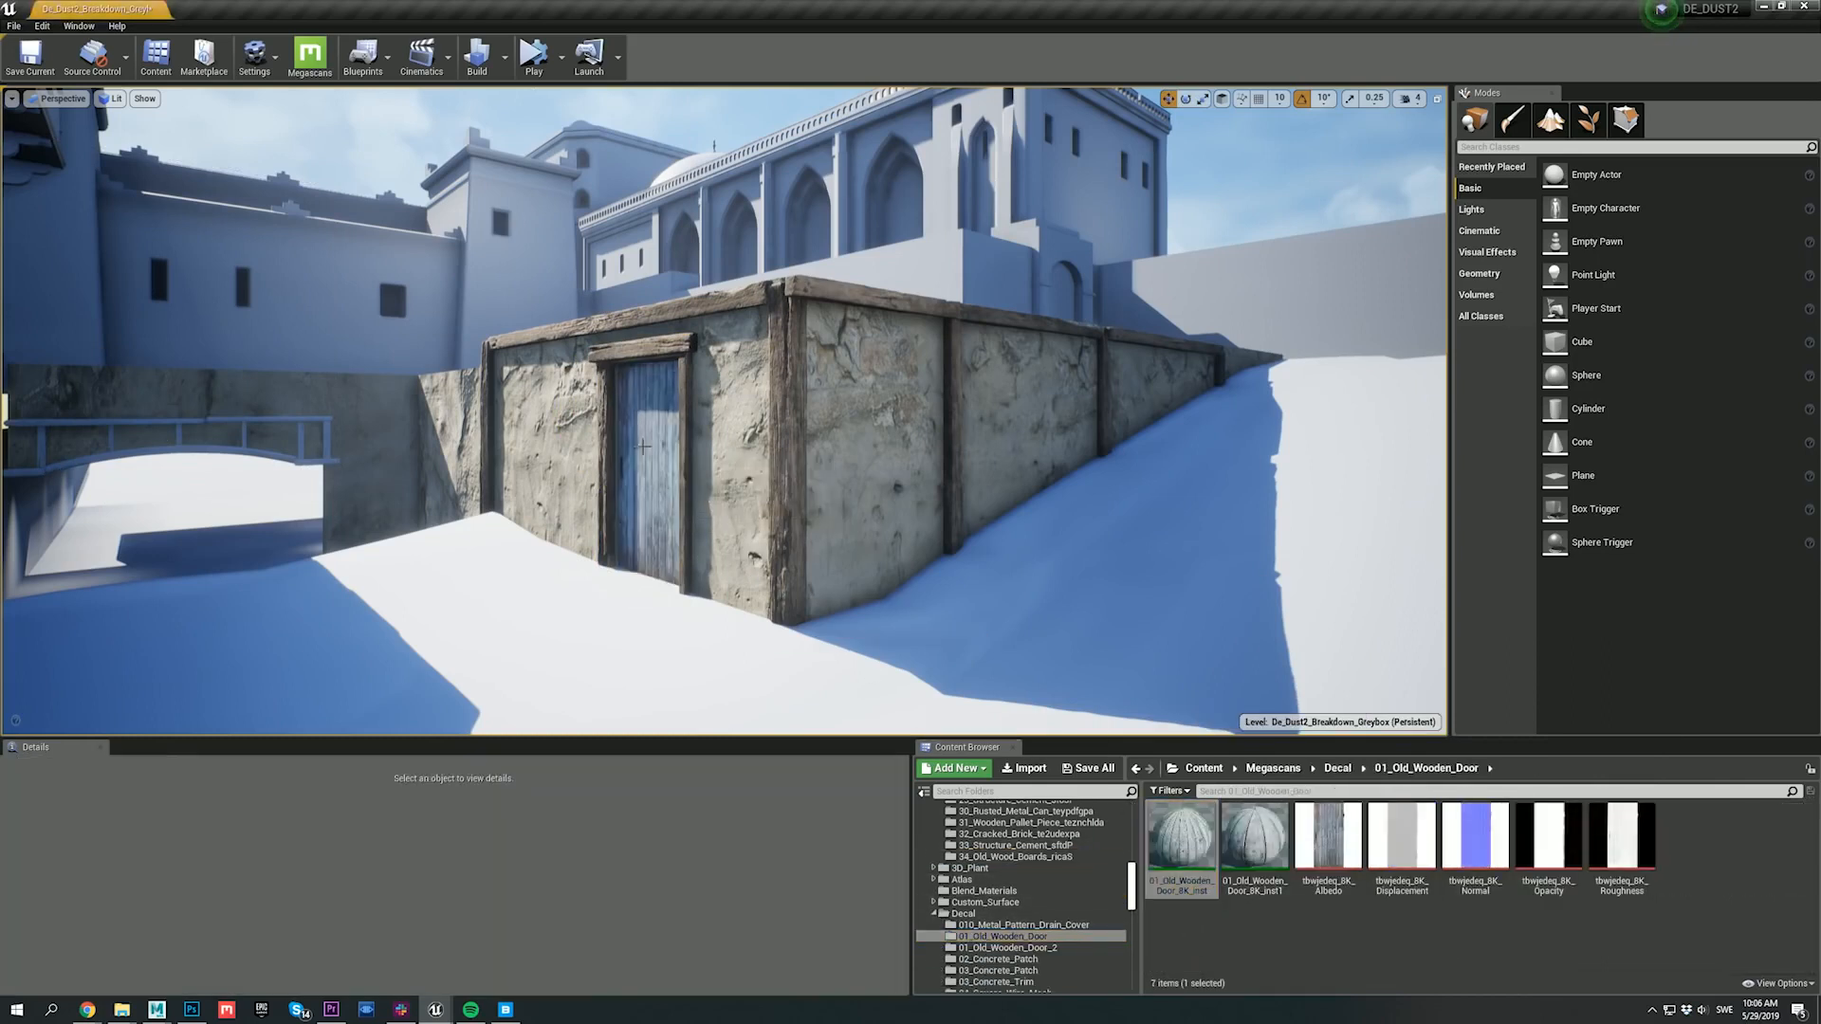
pyautogui.click(656, 403)
pyautogui.press('Escape')
# Step: Place castle parapet wall pieces flat along the top of the long plaster wall as a stone cap
pyautogui.moveTo(727, 473); pyautogui.dragTo(714, 469, button='right')
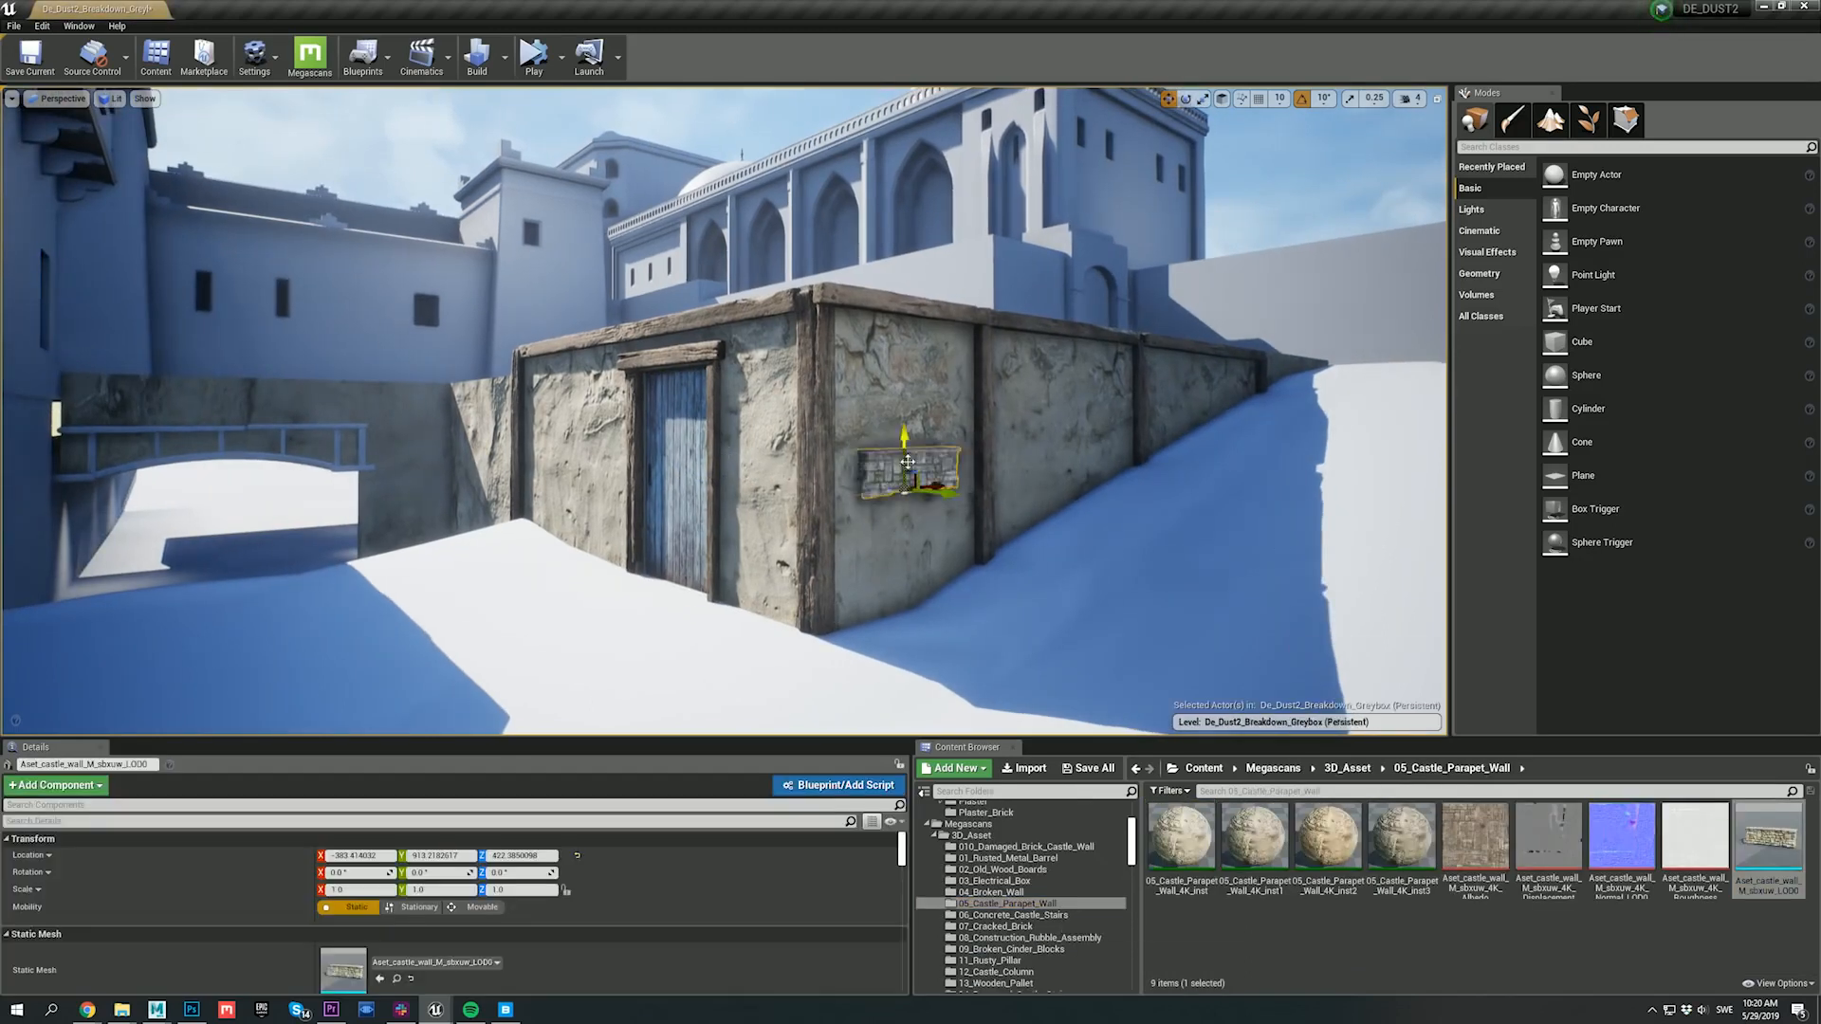
pyautogui.moveTo(873, 467); pyautogui.dragTo(878, 362)
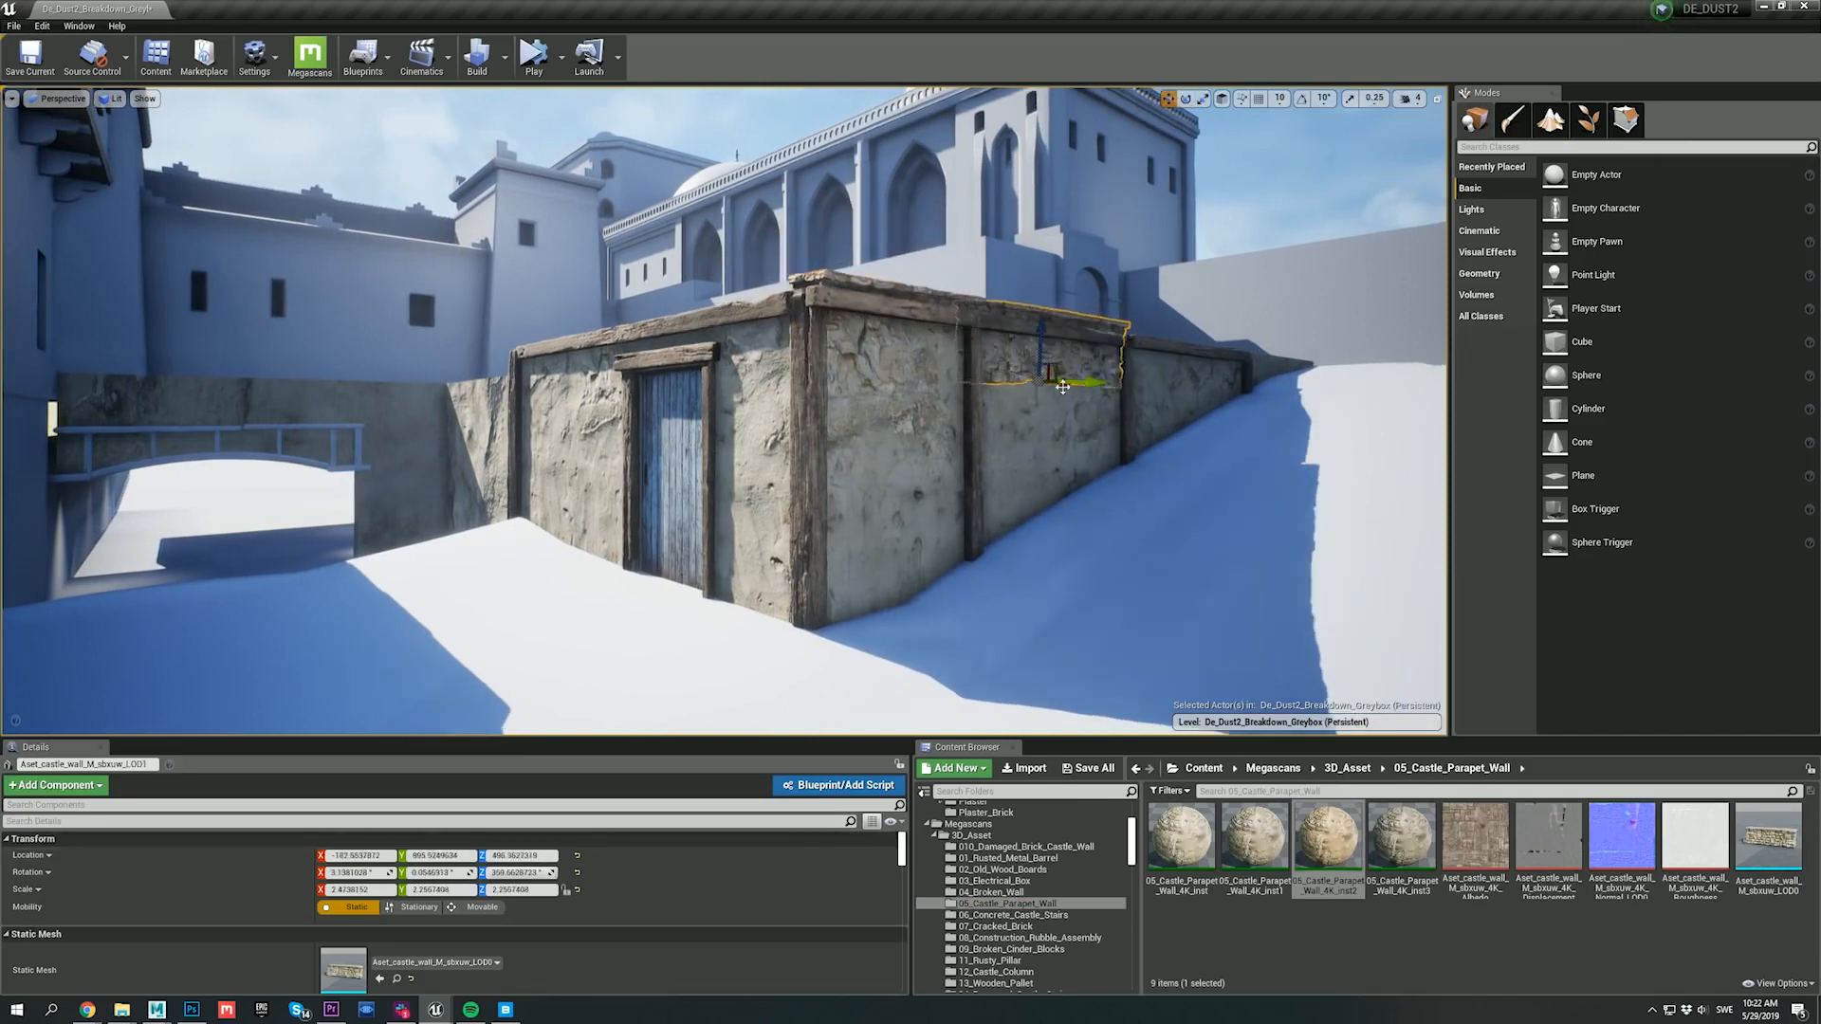
pyautogui.moveTo(1212, 387); pyautogui.dragTo(1068, 370)
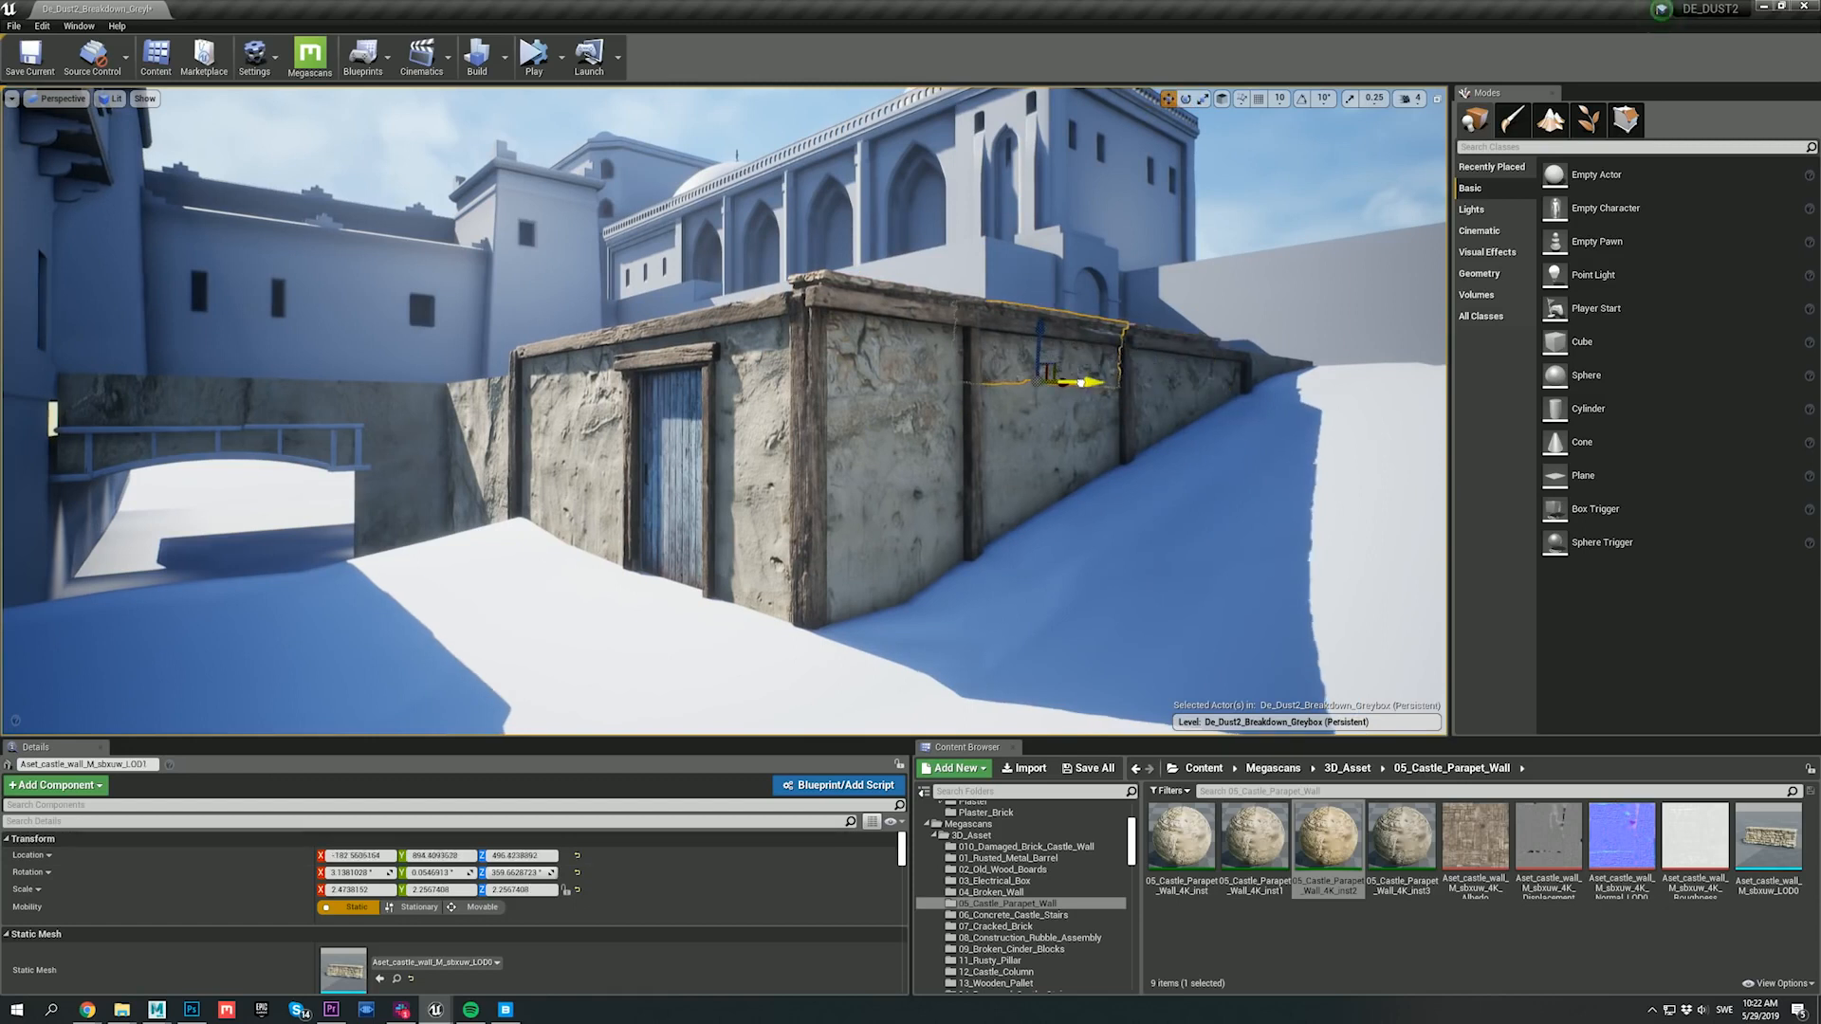
pyautogui.moveTo(1254, 392); pyautogui.dragTo(1257, 394)
pyautogui.press('r')
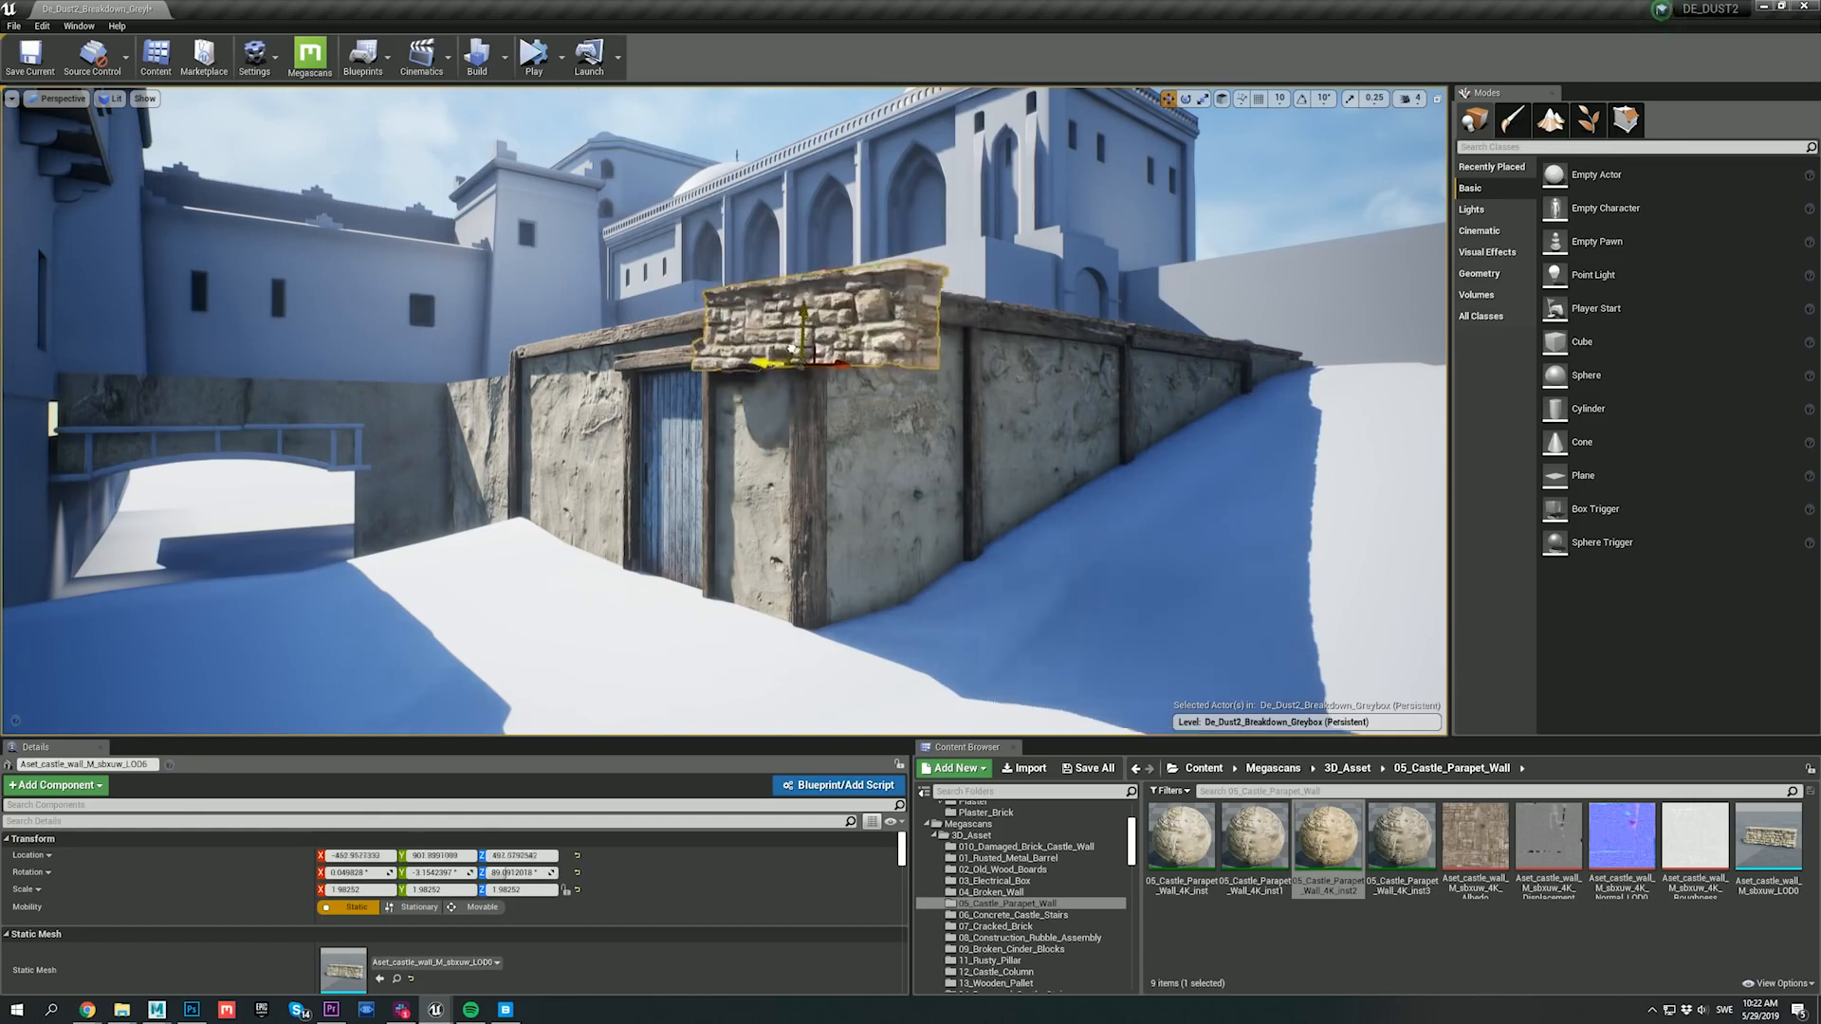
# Step: Rotate and position a castle parapet wall piece flat along the top of the doorway wall to continue the stone cap
pyautogui.moveTo(792, 351); pyautogui.dragTo(808, 353)
pyautogui.press('e')
pyautogui.moveTo(827, 430); pyautogui.dragTo(840, 427)
pyautogui.press('w')
pyautogui.moveTo(821, 354); pyautogui.dragTo(751, 363)
pyautogui.press('e')
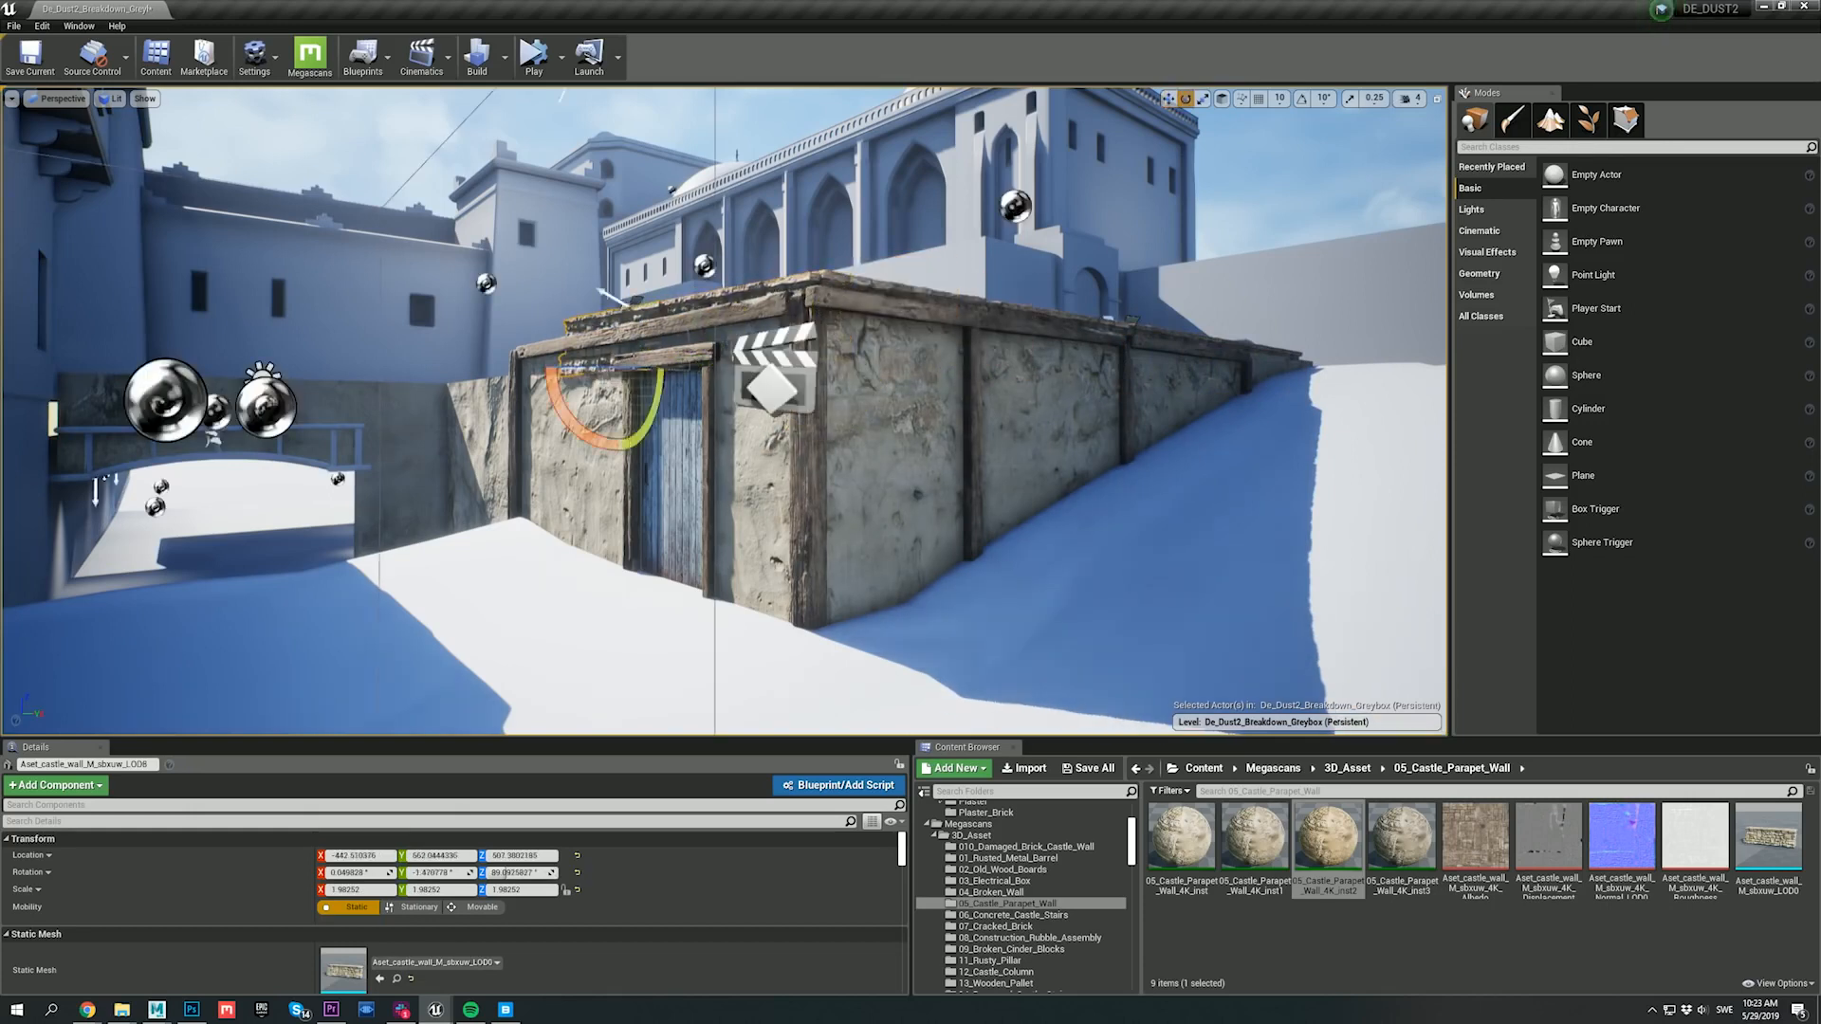
pyautogui.moveTo(573, 405); pyautogui.dragTo(576, 389)
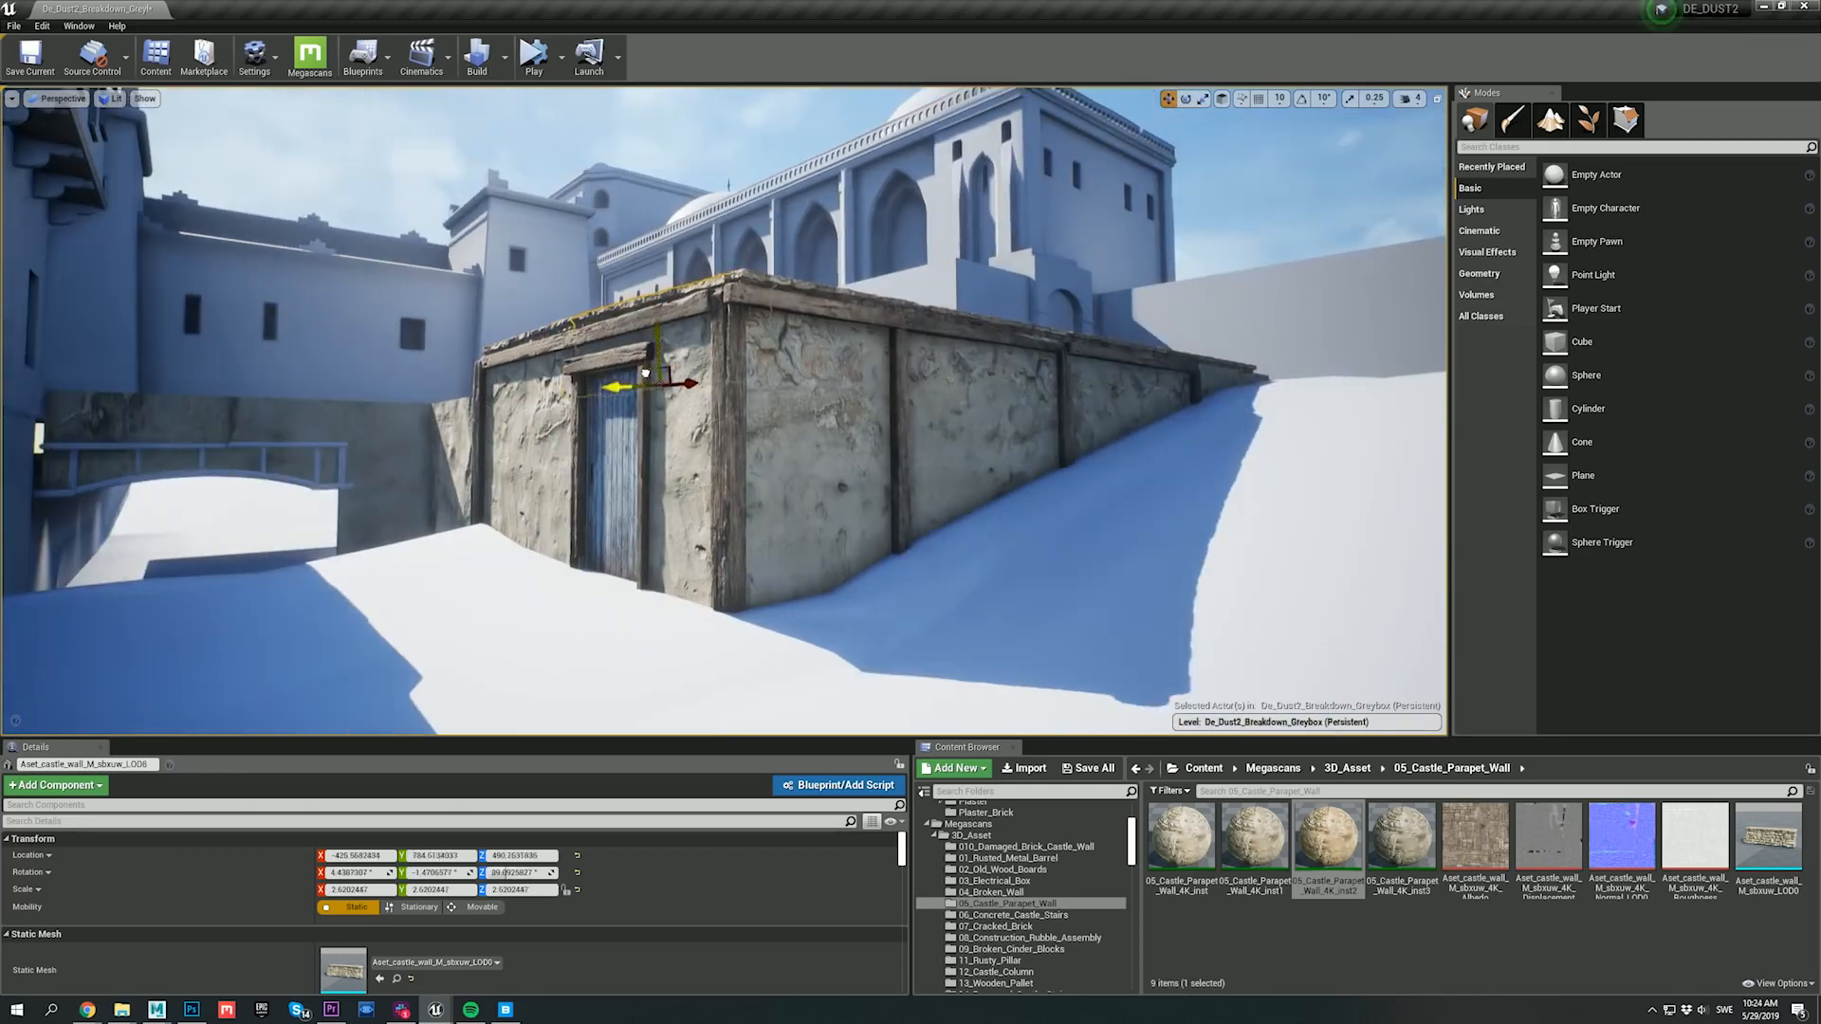
pyautogui.press('Escape')
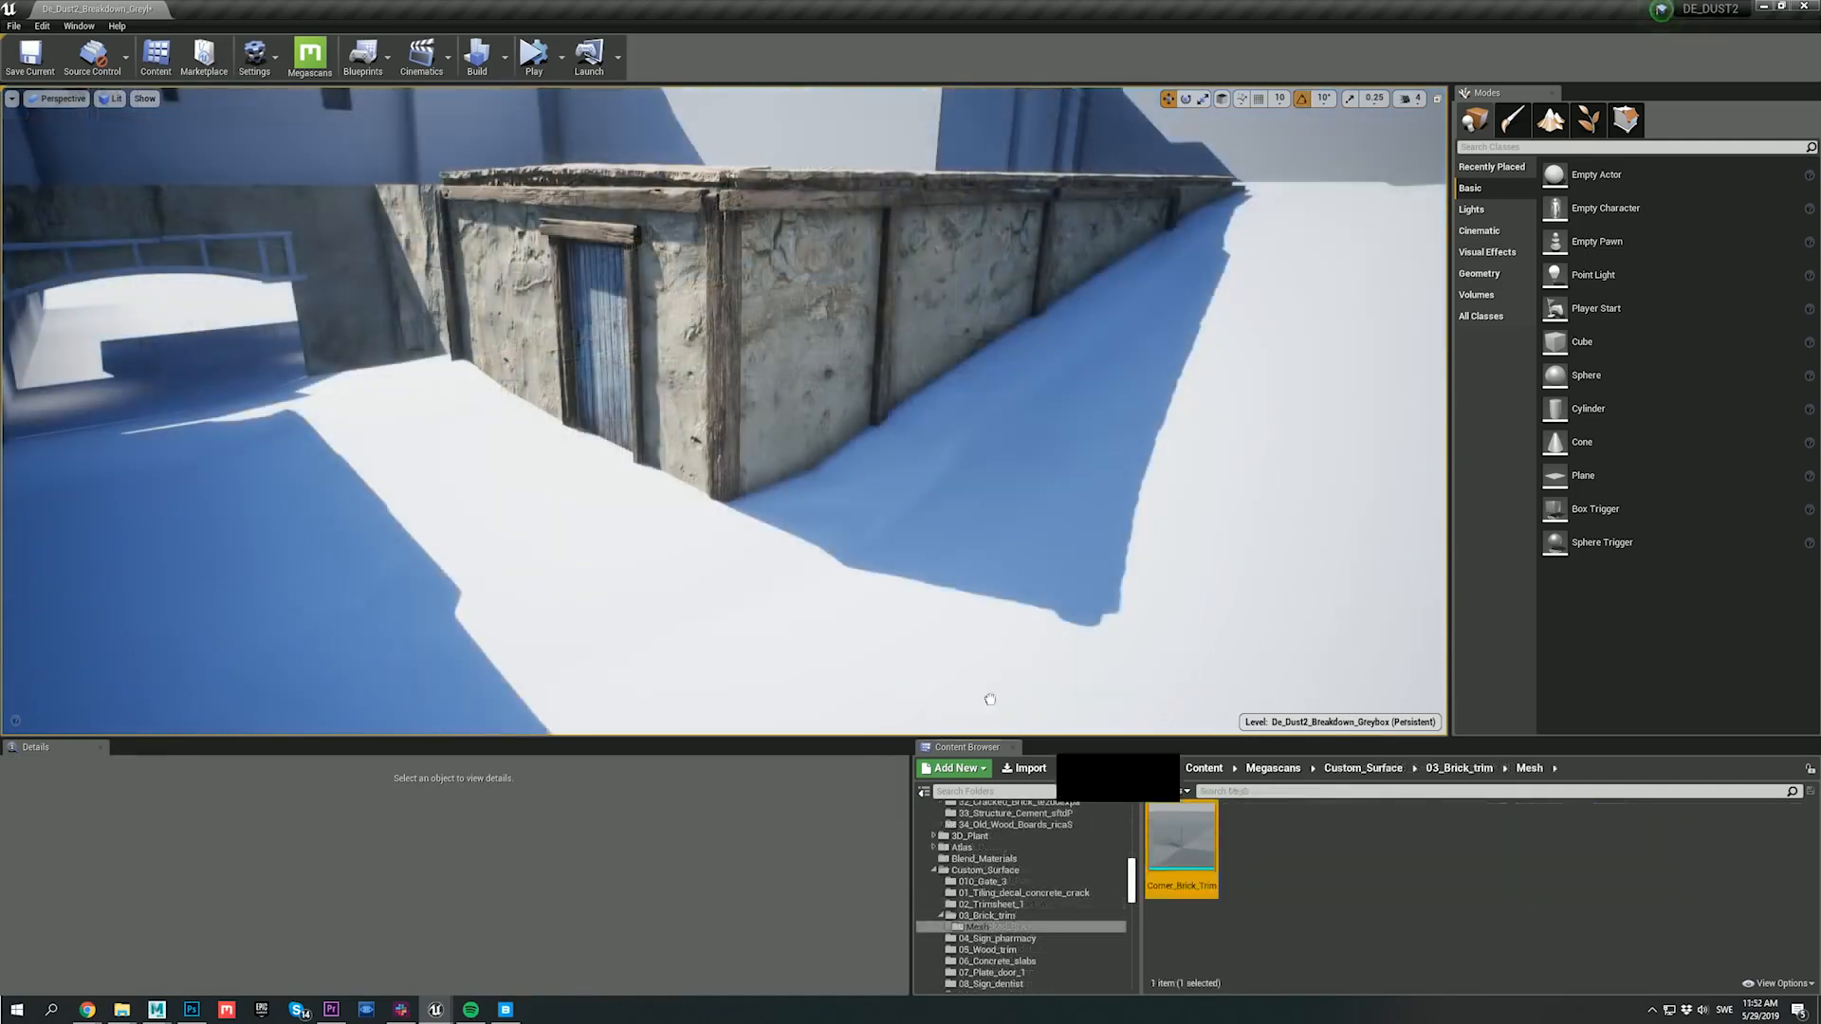
# Step: Place the Corner_Brick_Trim mesh, set its uniform scale to 138, rotate it 90 degrees and align it with the building's near corner
pyautogui.moveTo(1181, 834); pyautogui.dragTo(787, 584)
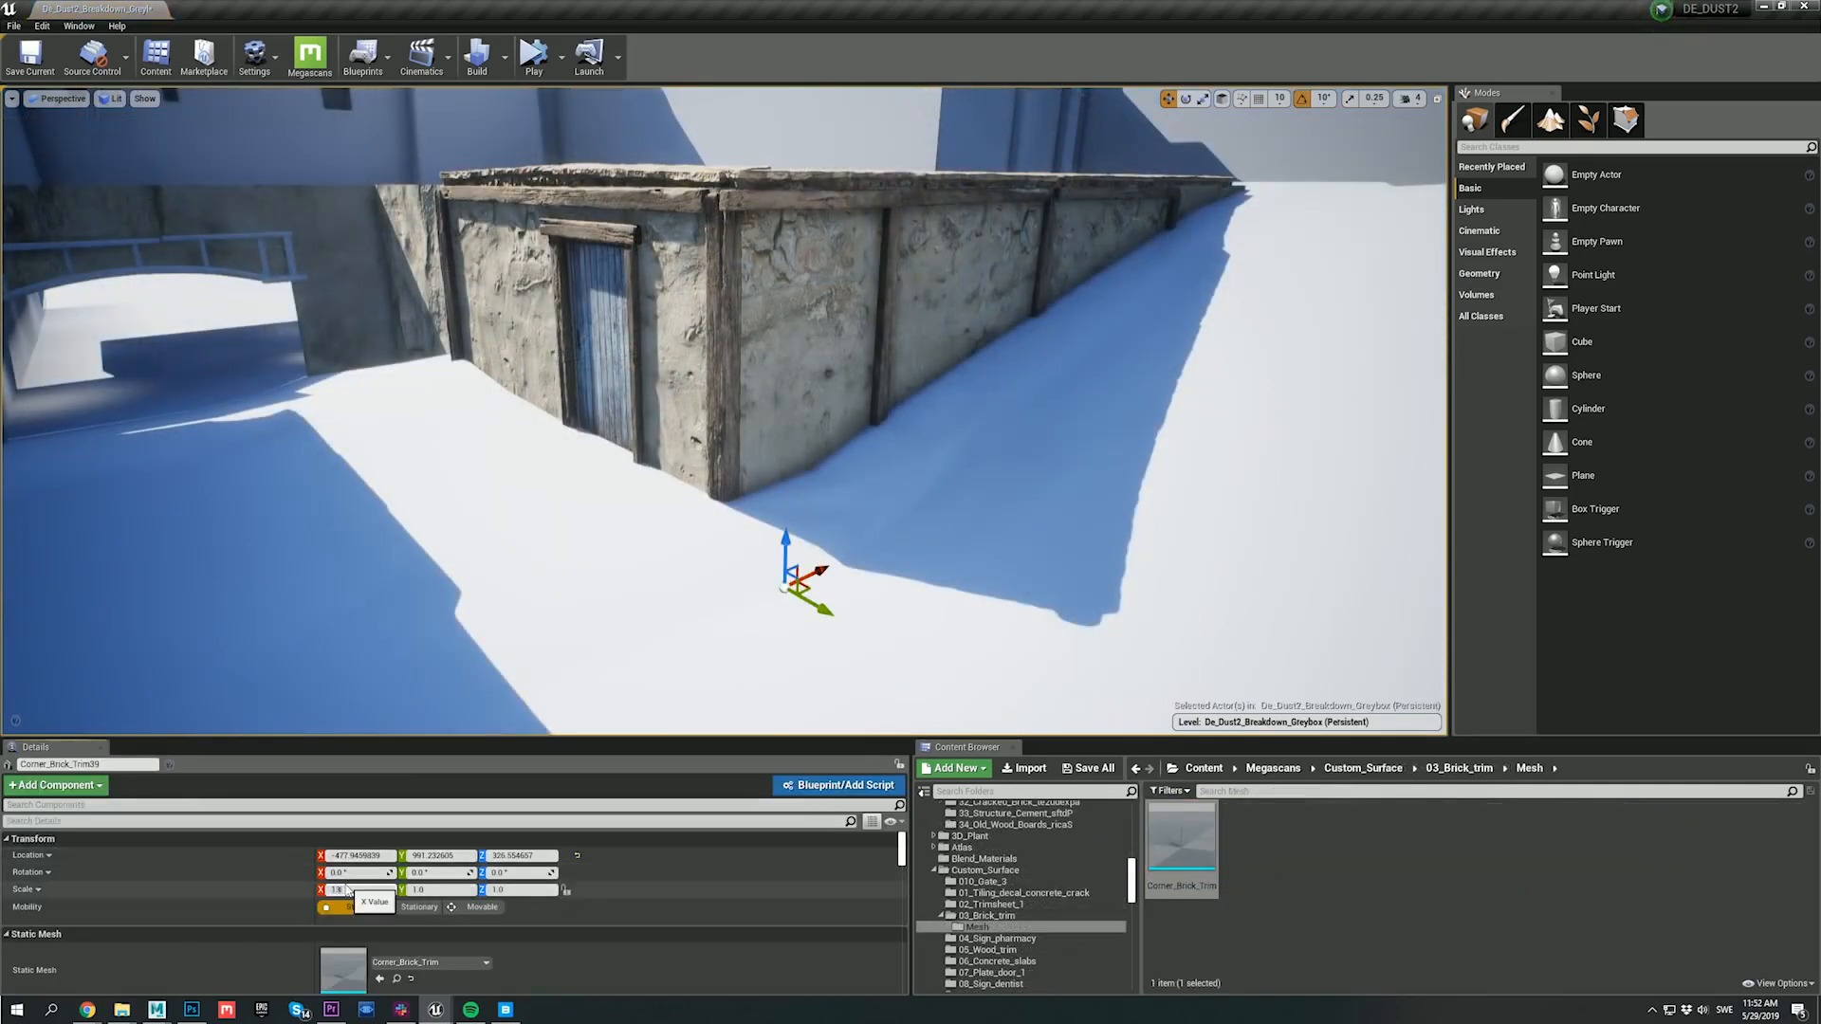
pyautogui.press('Return')
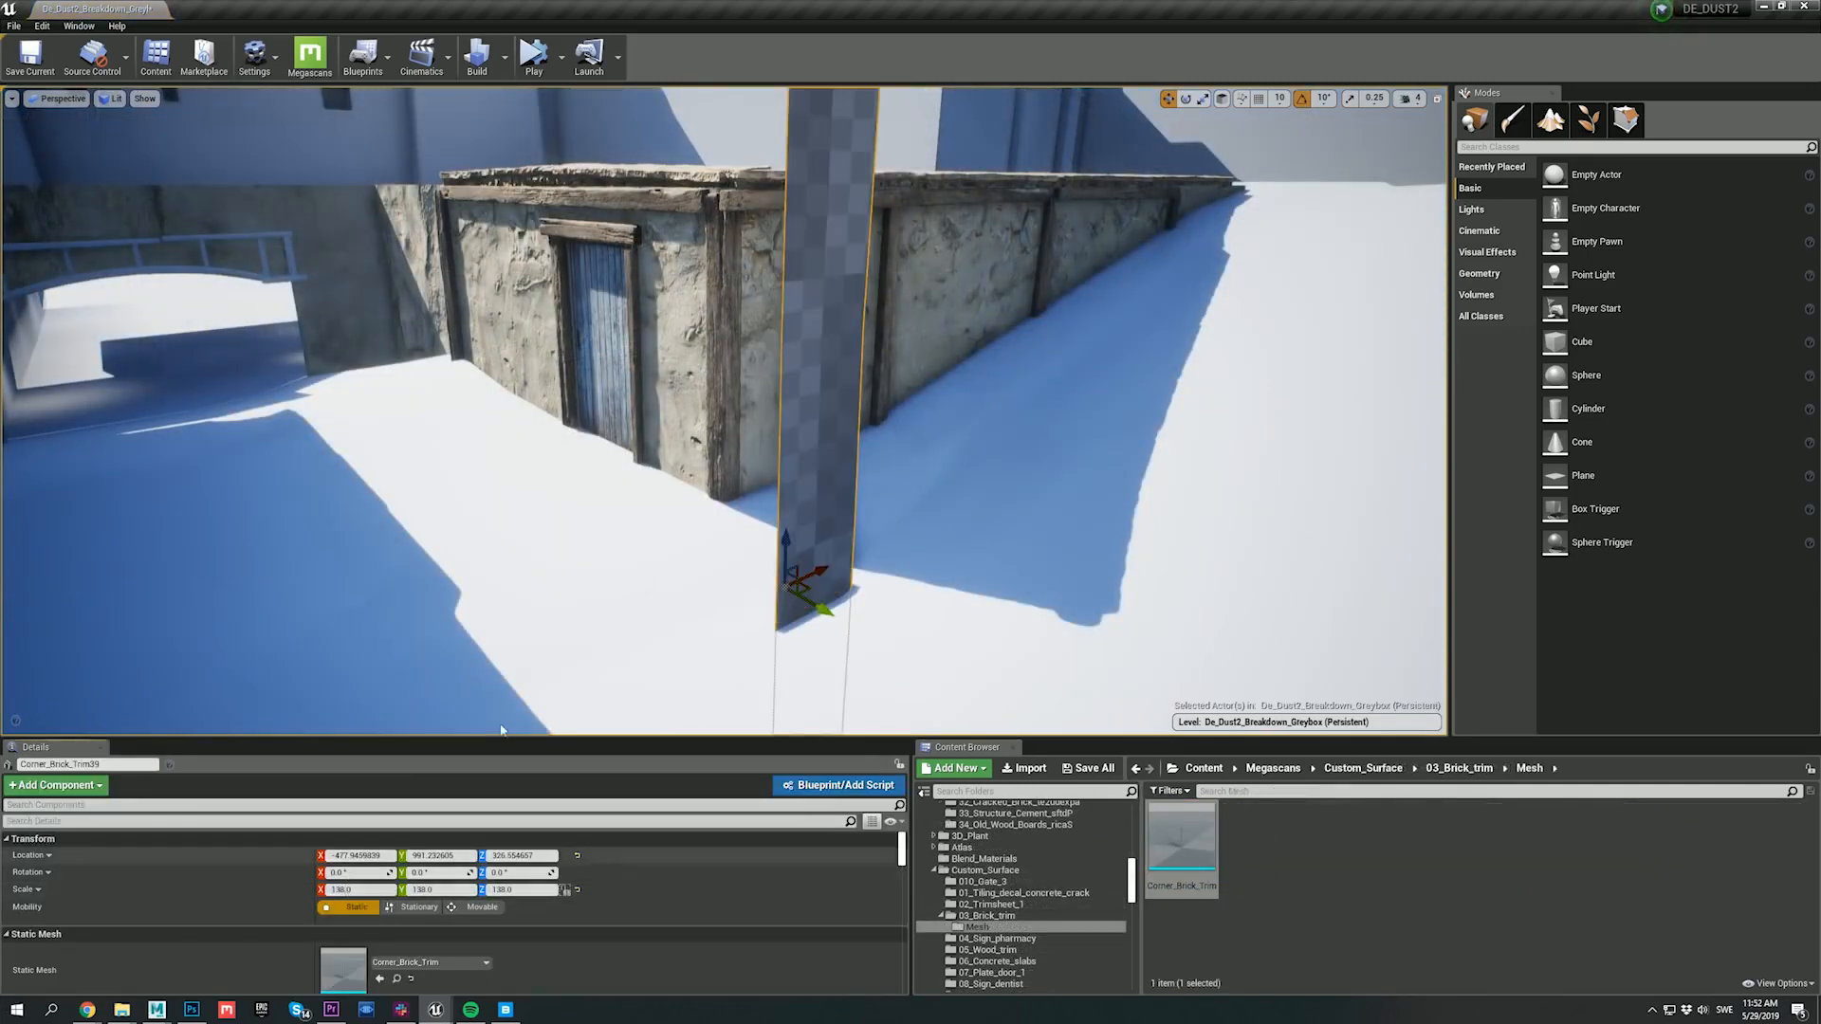
pyautogui.moveTo(785, 613); pyautogui.dragTo(718, 721)
pyautogui.press('e')
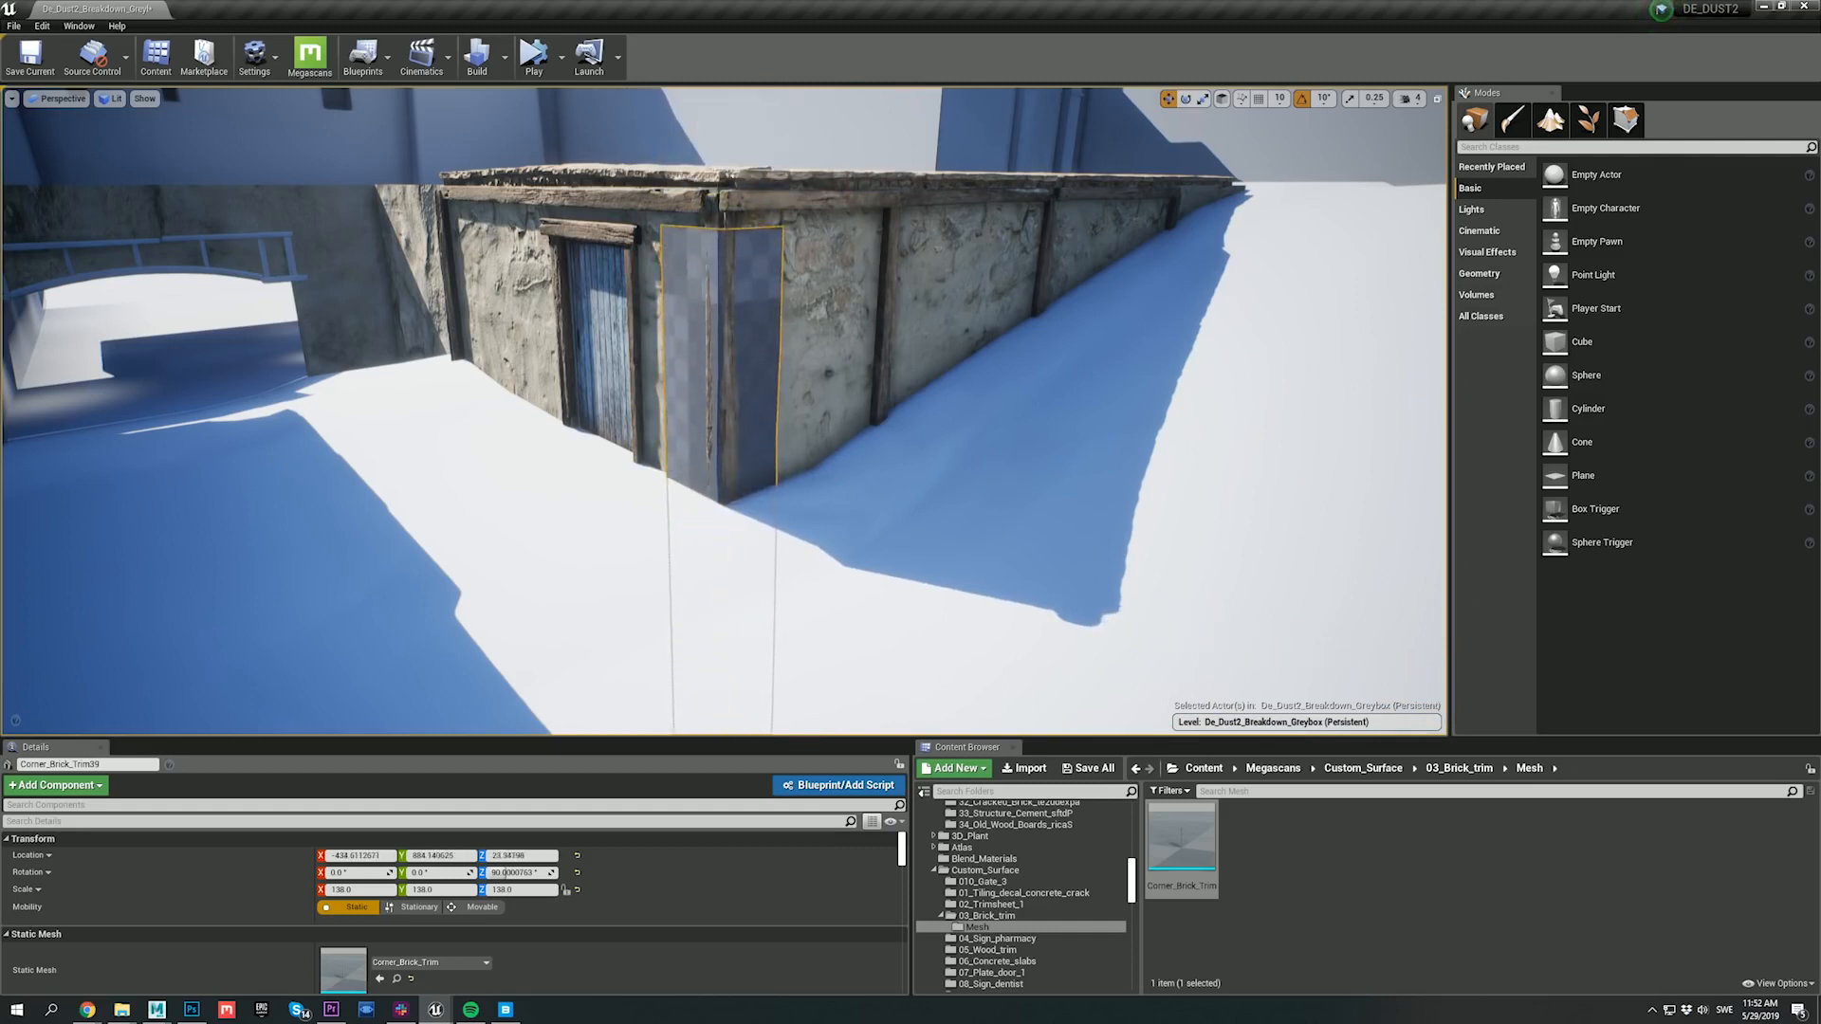
pyautogui.moveTo(742, 702)
pyautogui.mouseDown(button='right')
pyautogui.moveTo(740, 749)
pyautogui.moveTo(744, 726)
pyautogui.mouseUp(button='right')
pyautogui.moveTo(724, 703); pyautogui.dragTo(727, 700)
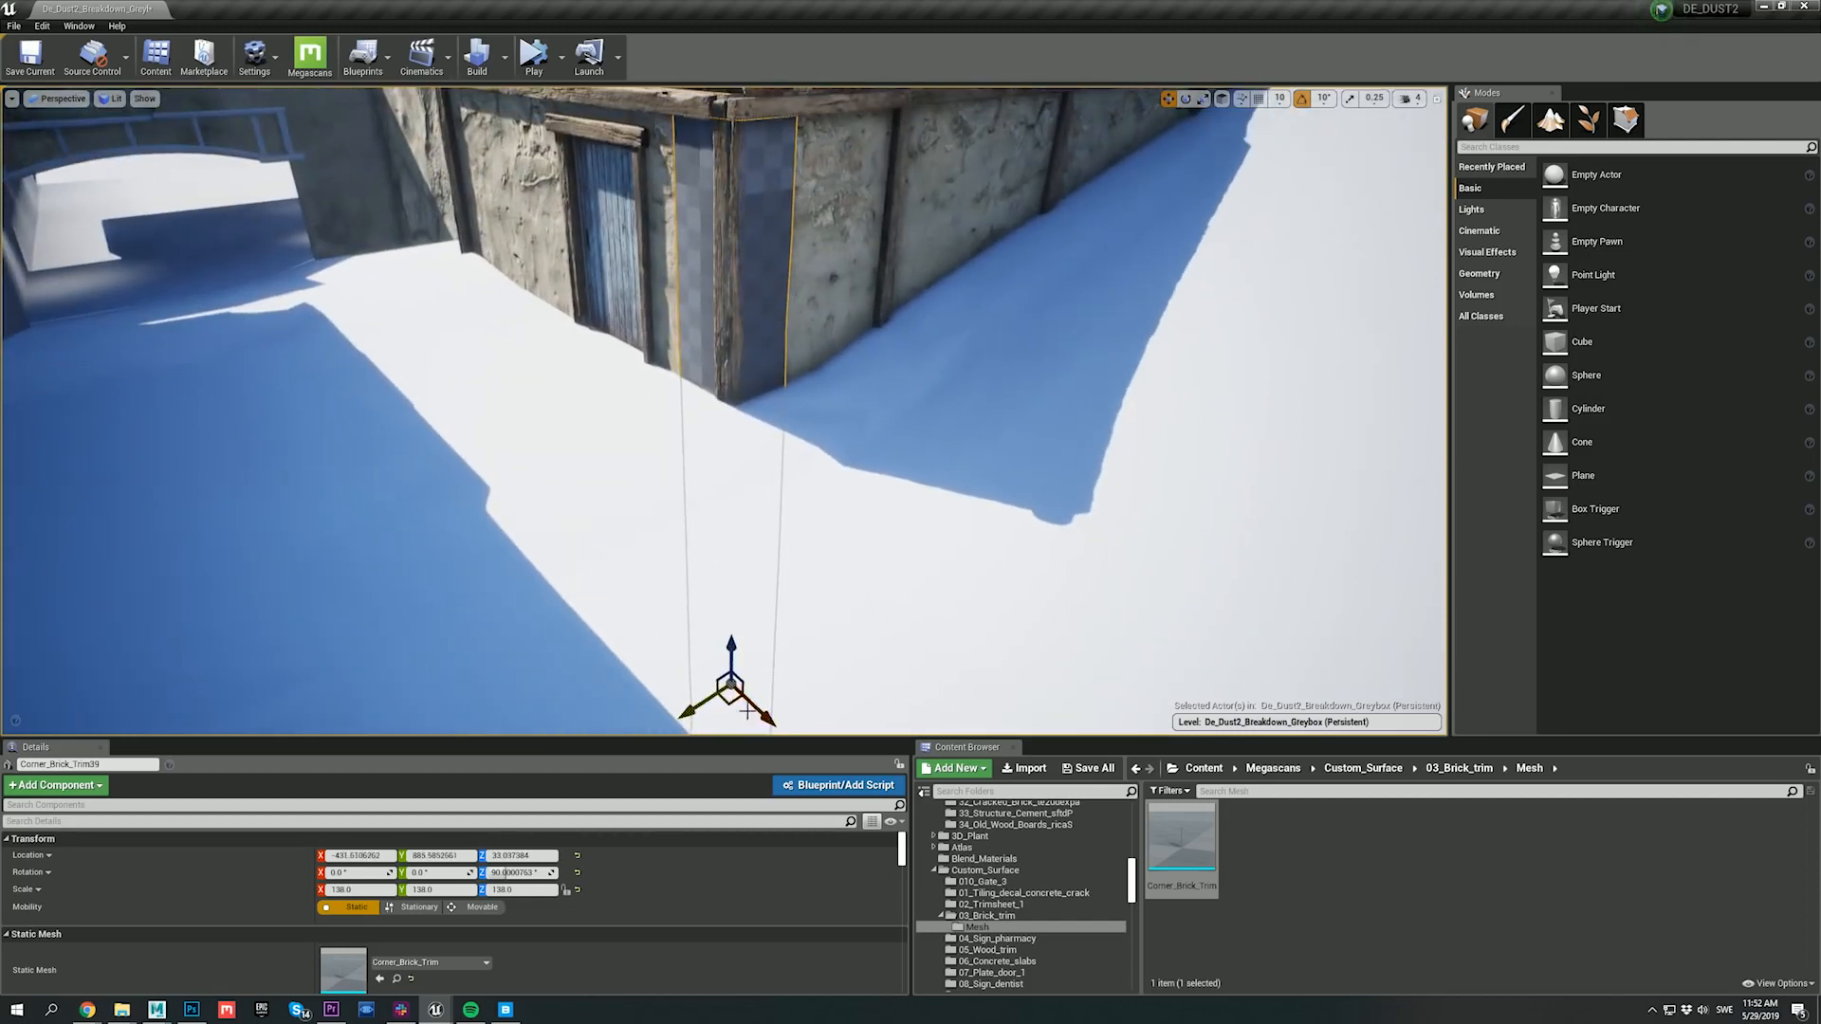
pyautogui.moveTo(747, 711); pyautogui.dragTo(743, 353, button='right')
pyautogui.press('Escape')
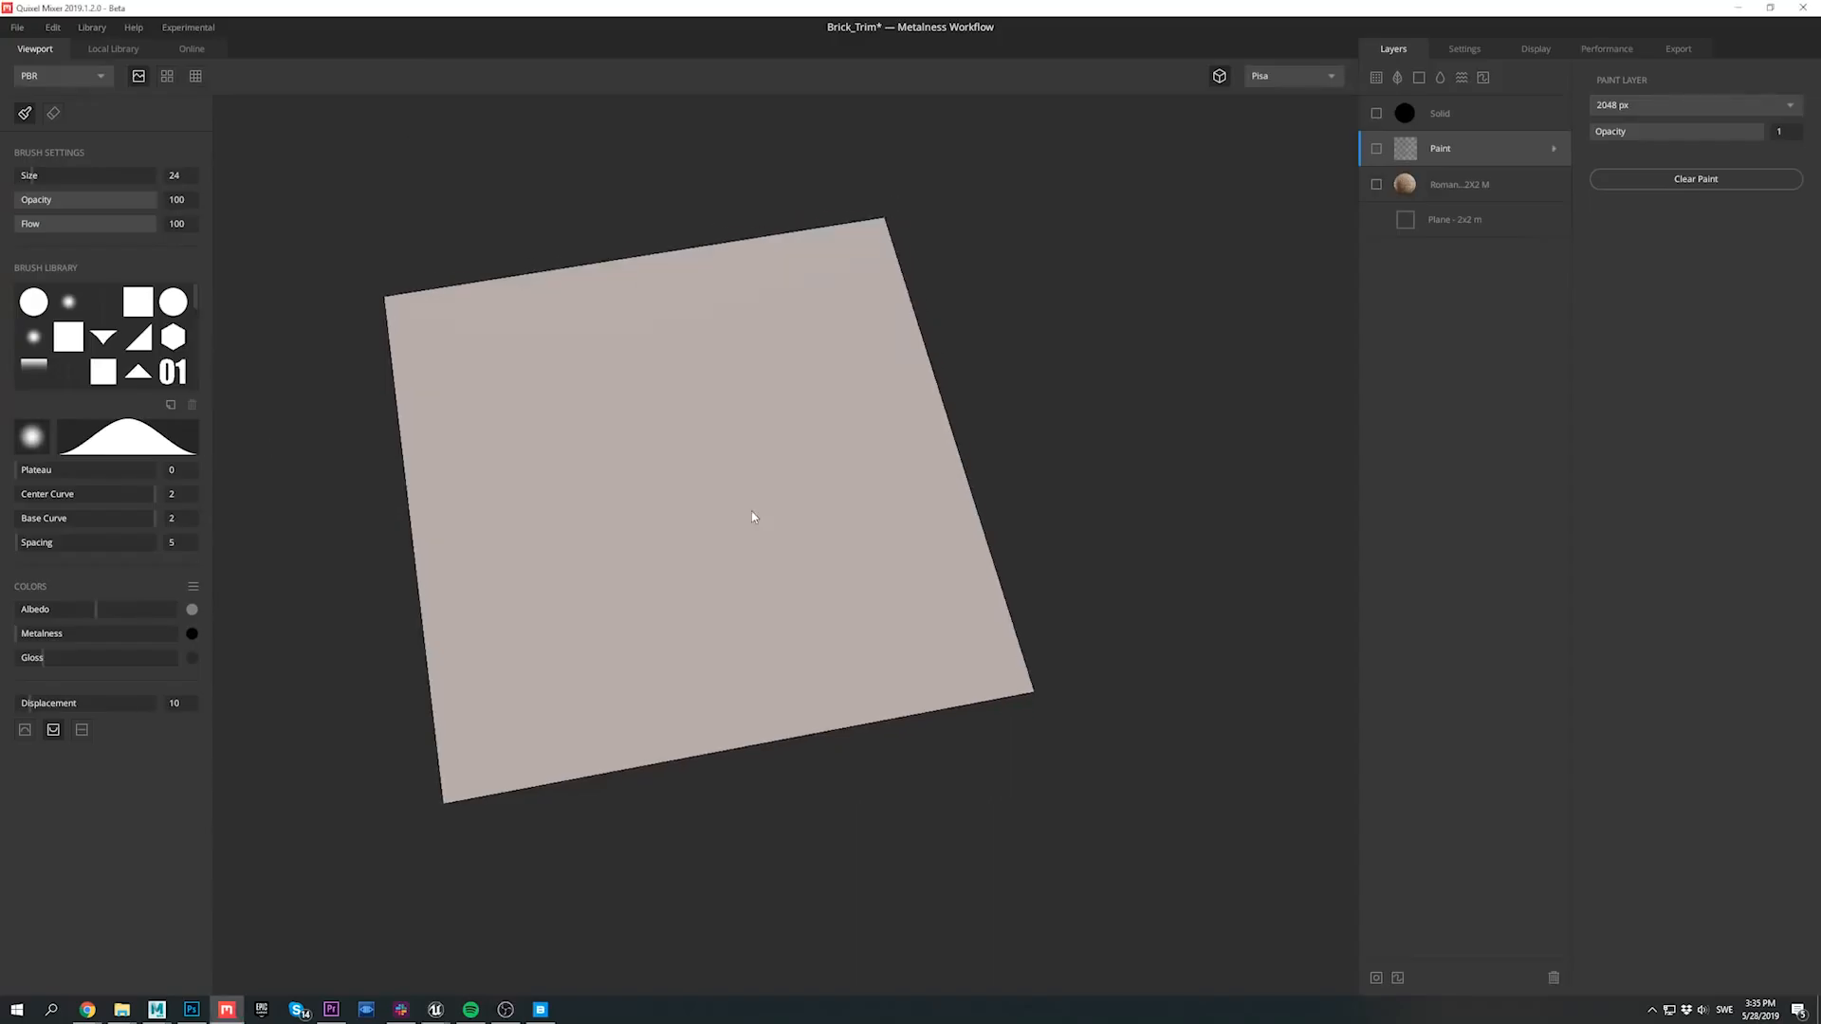
# Step: In Quixel Mixer, turn on the Roman brick, Paint and Solid layers of the Brick_Trim mix and review each layer
pyautogui.moveTo(752, 512); pyautogui.dragTo(697, 442)
pyautogui.click(1453, 190)
pyautogui.click(1377, 186)
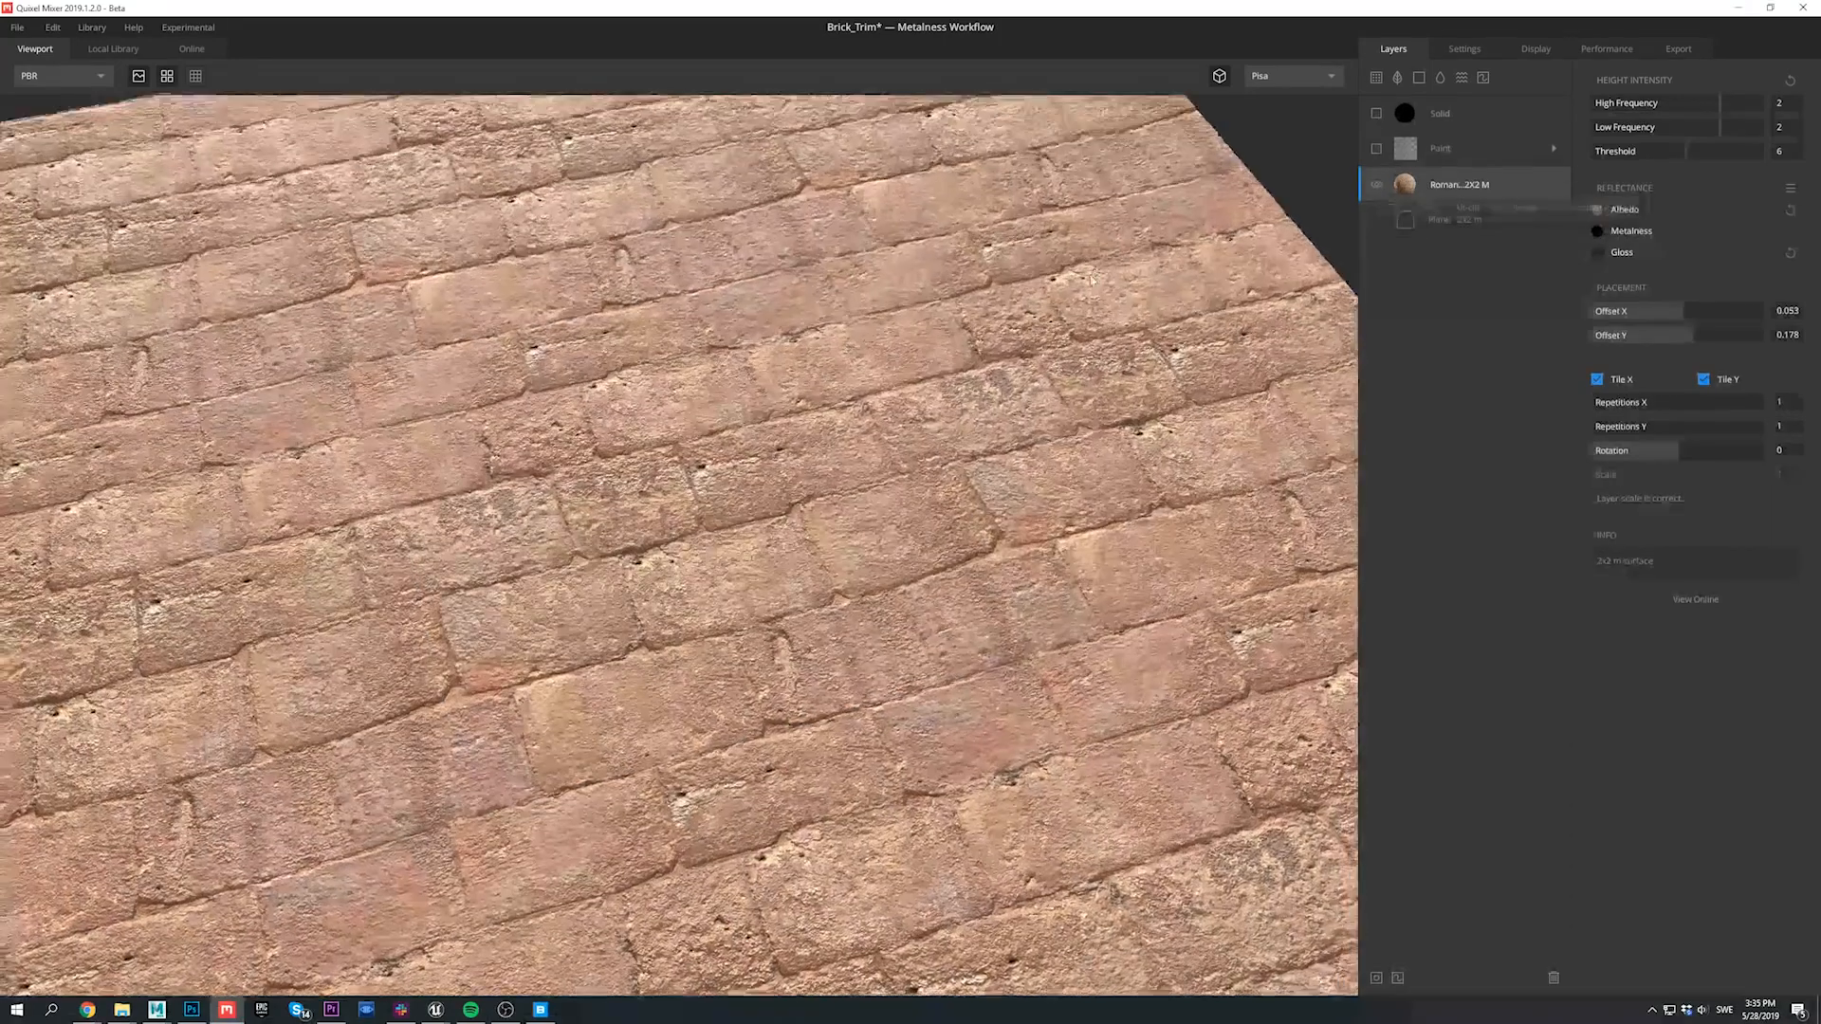
pyautogui.click(1376, 148)
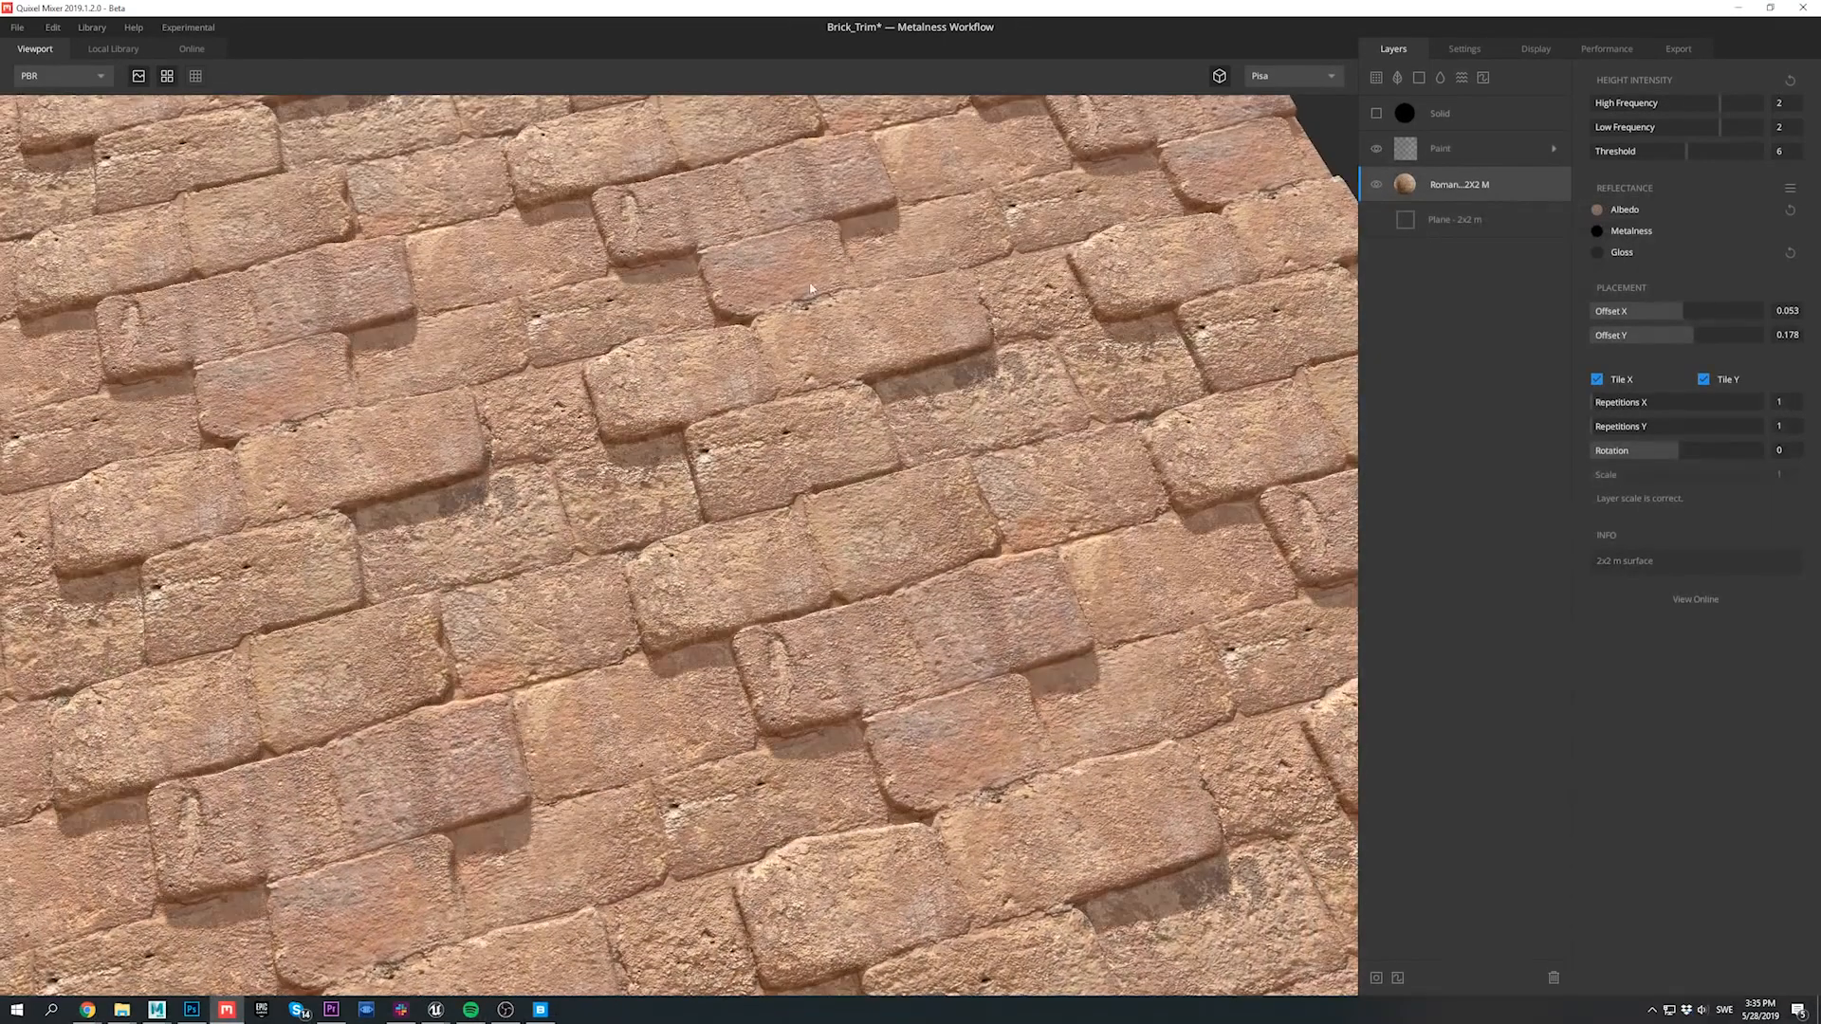
pyautogui.click(1464, 152)
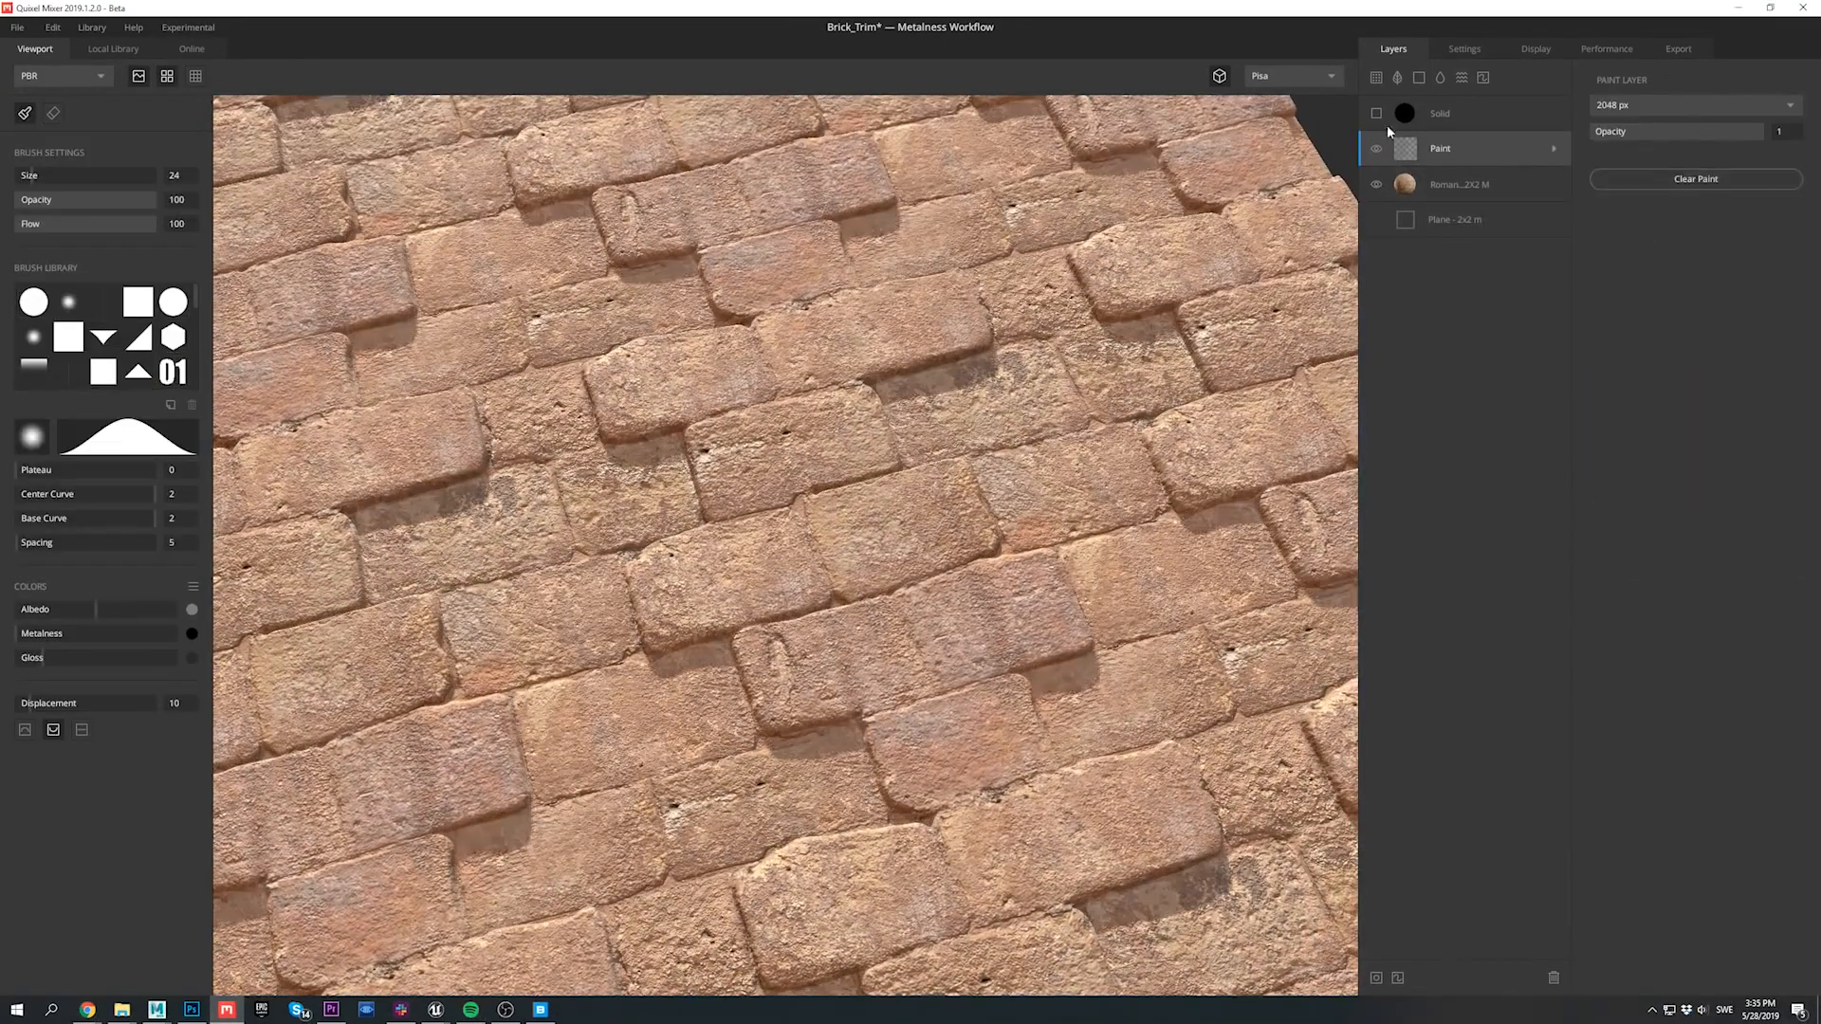
pyautogui.click(1376, 113)
pyautogui.click(1435, 112)
pyautogui.click(1460, 145)
pyautogui.click(1451, 184)
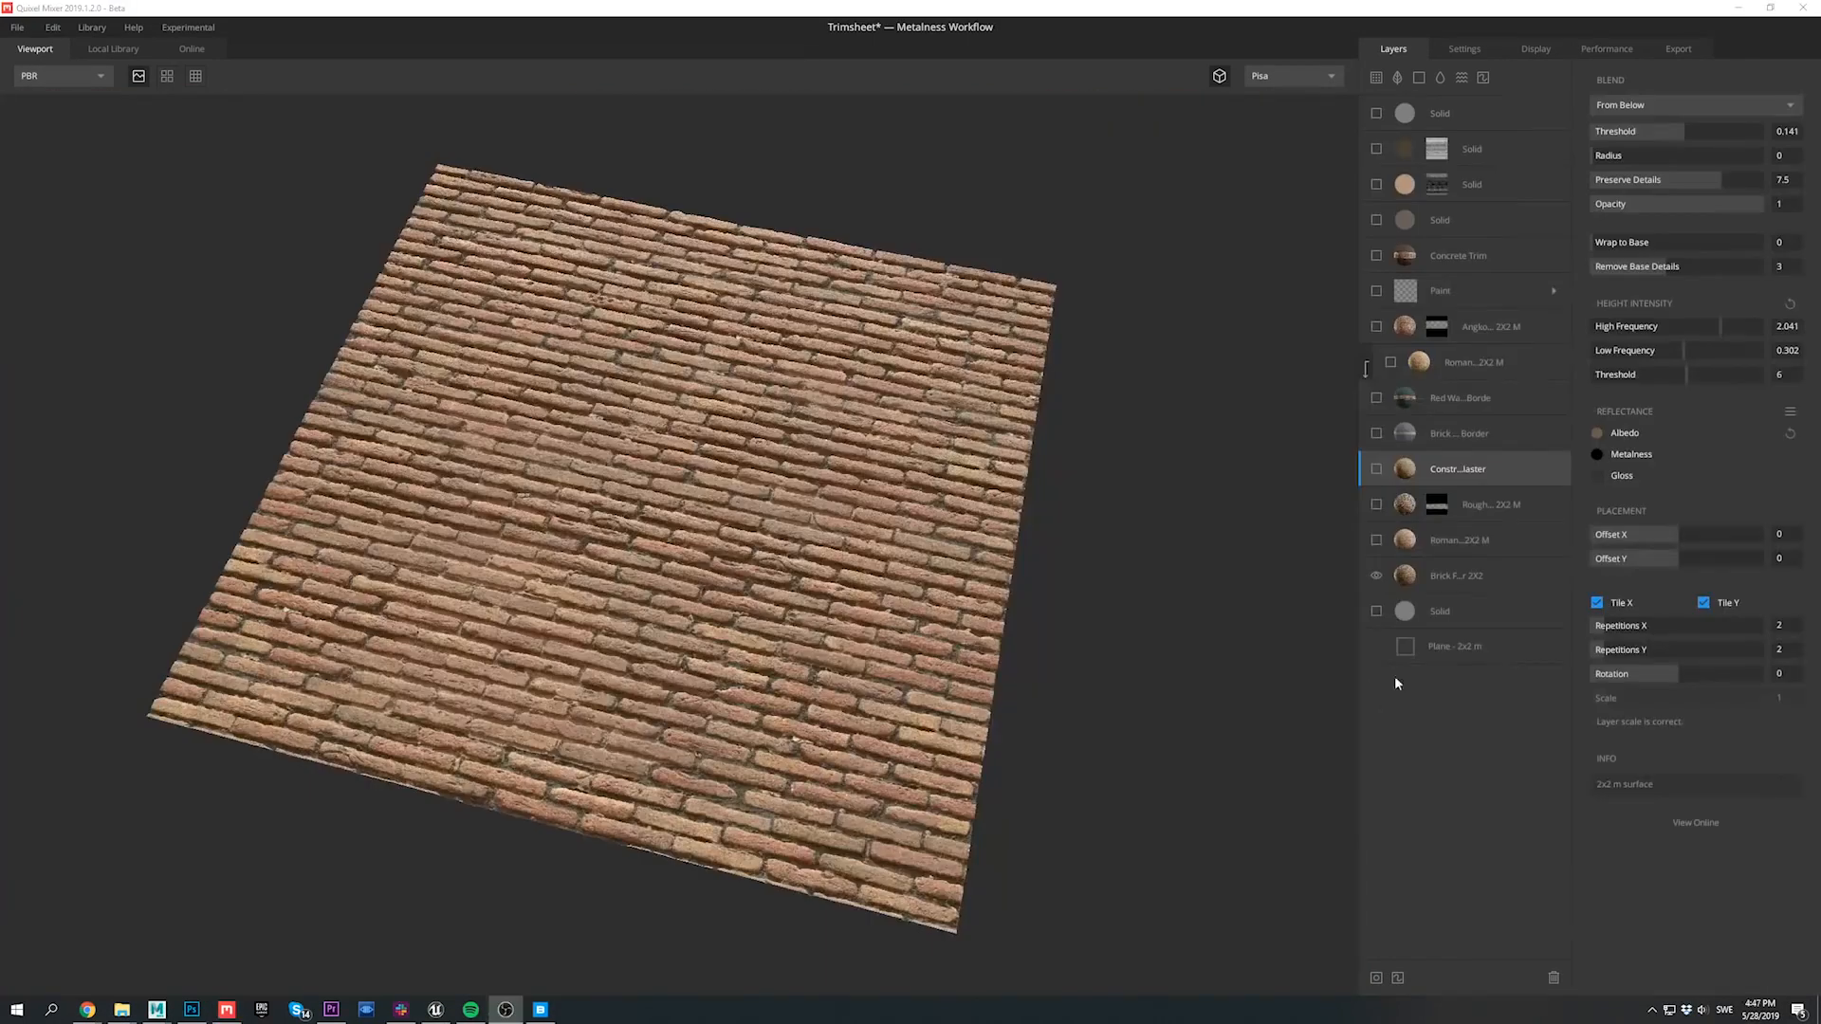
# Step: In the Trimsheet mix, turn on the five layers above the base brick, from the Roman surface up to the red wall border
pyautogui.click(1376, 540)
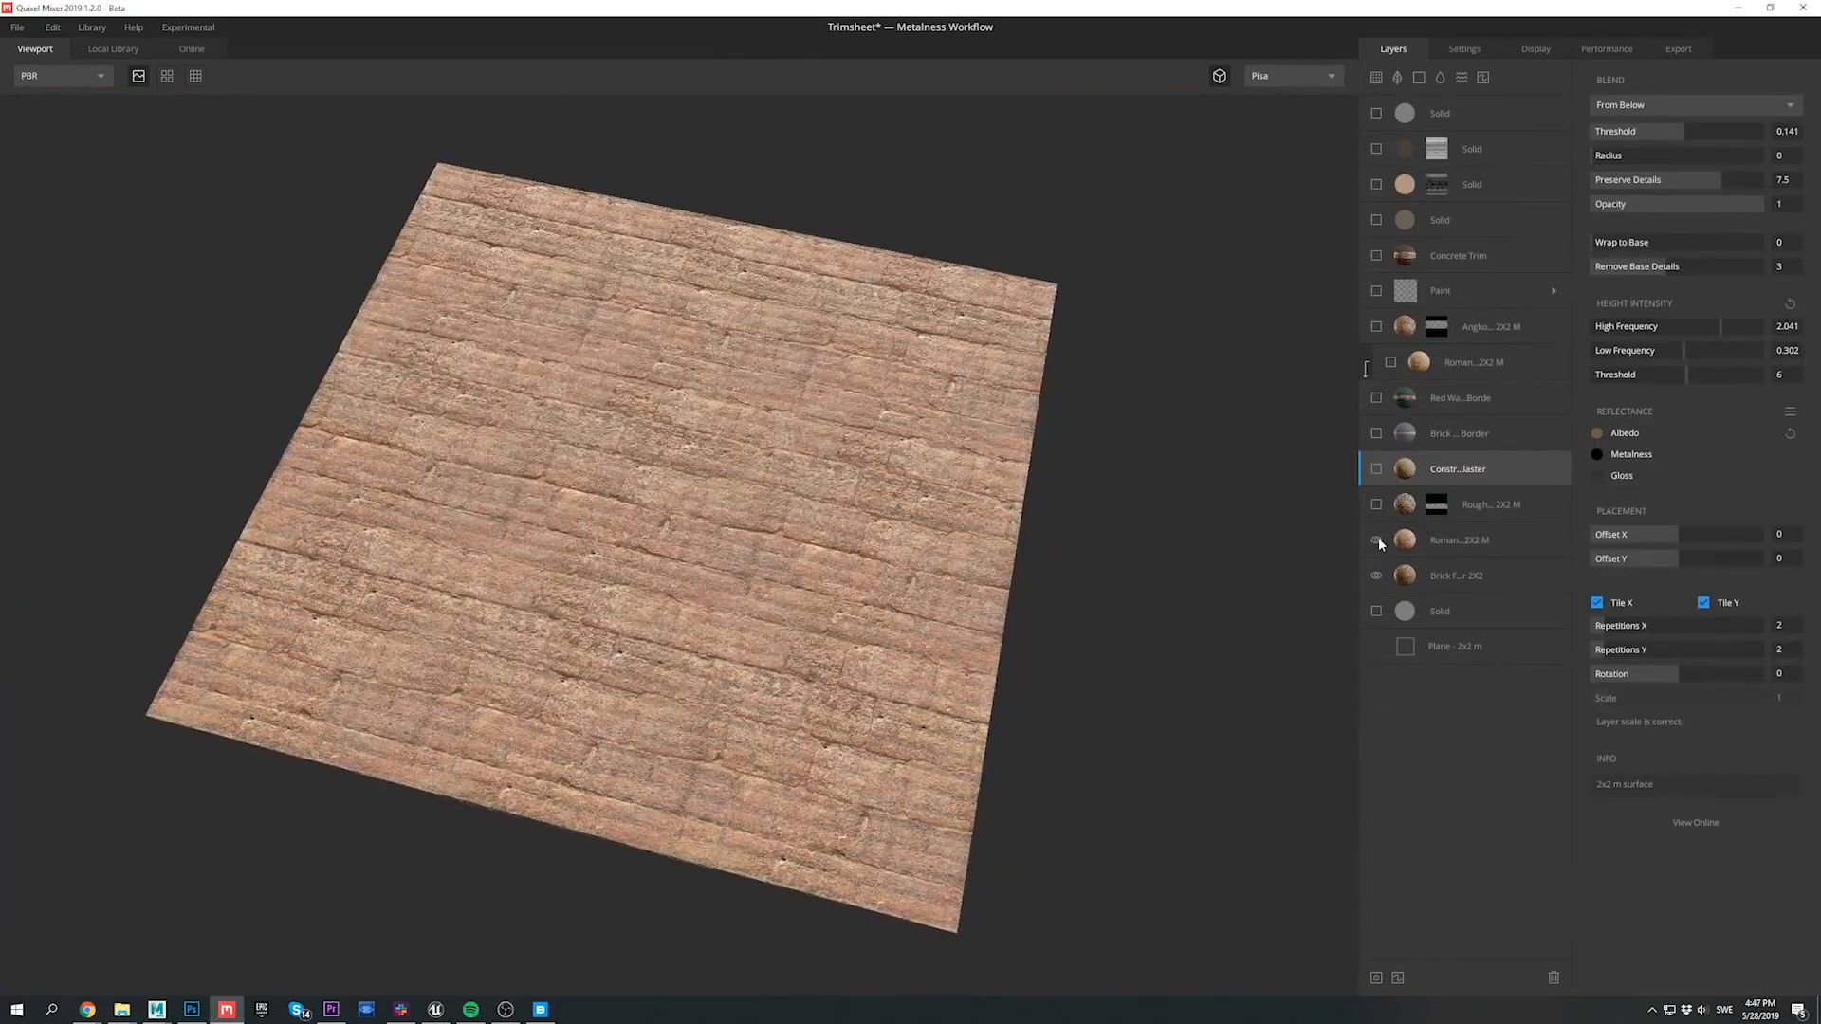
pyautogui.click(1376, 504)
pyautogui.click(1376, 468)
pyautogui.click(1376, 433)
pyautogui.click(1376, 397)
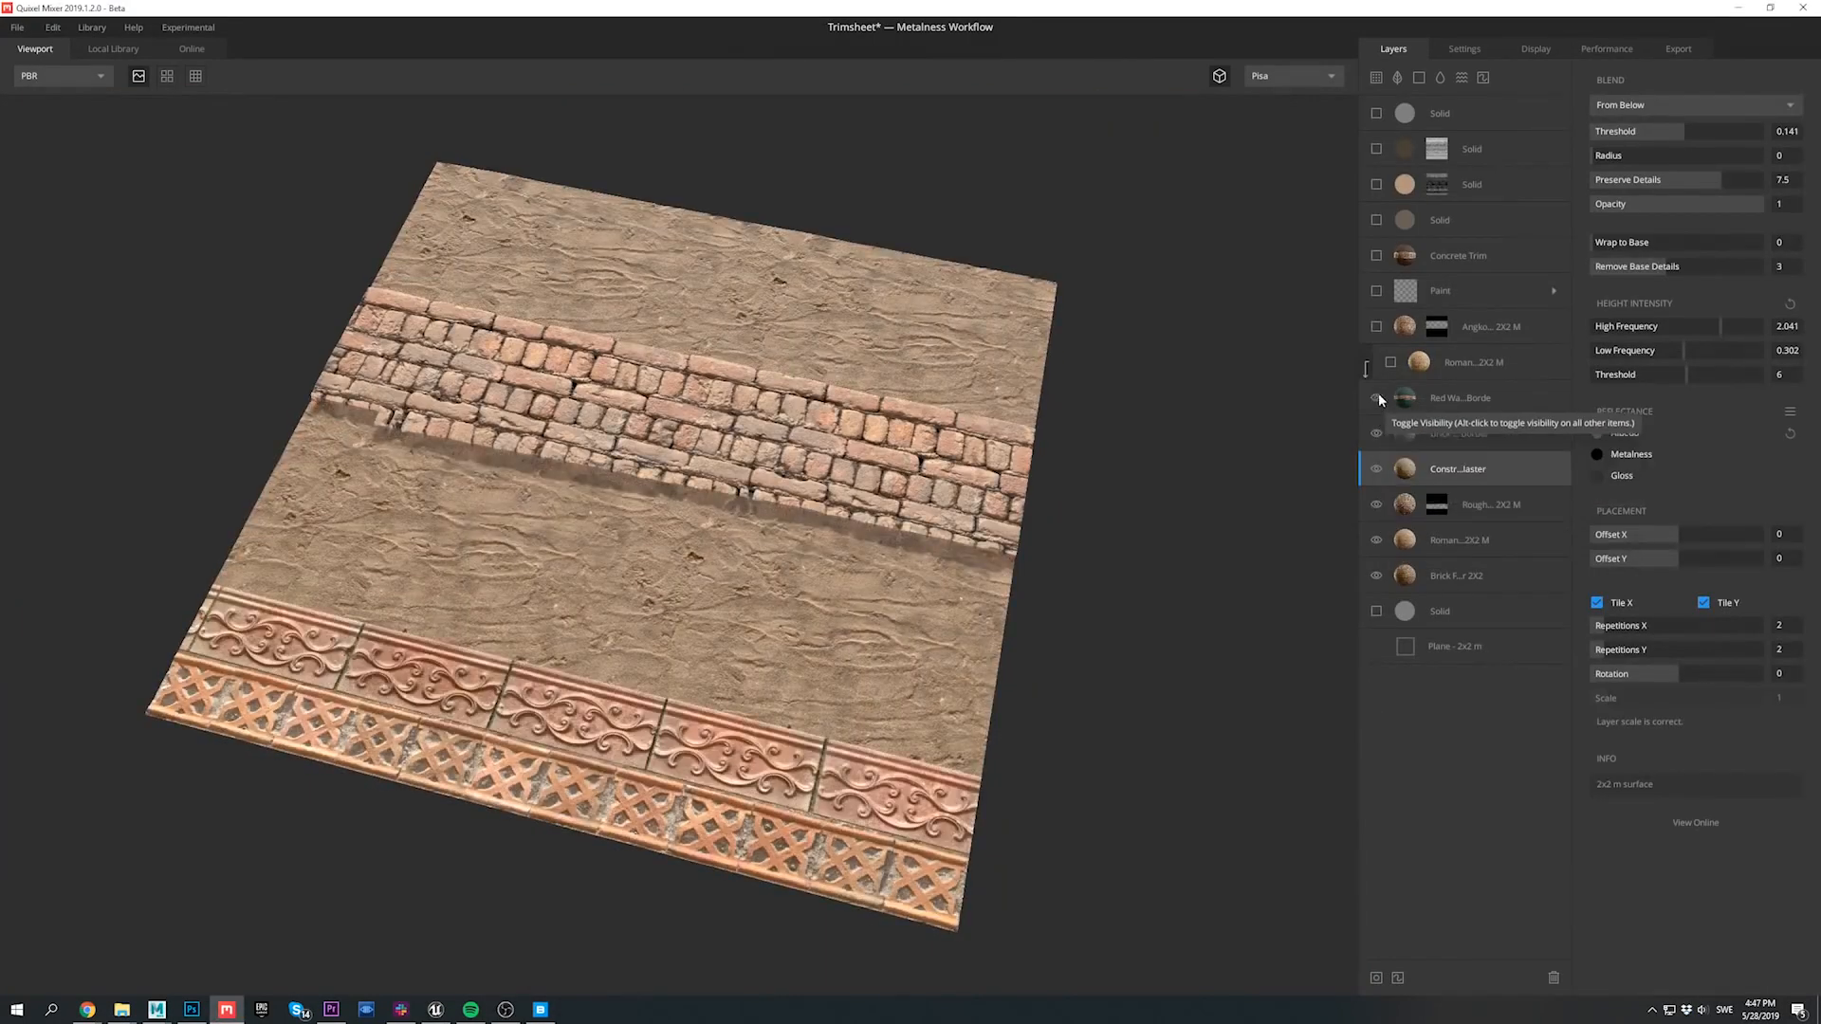
# Step: Turn on the nested Roman surface, the masked 2x2 m surface above it, the Paint layer and the Concrete Trim layer
pyautogui.click(1391, 362)
pyautogui.click(1376, 326)
pyautogui.click(1376, 290)
pyautogui.click(1376, 255)
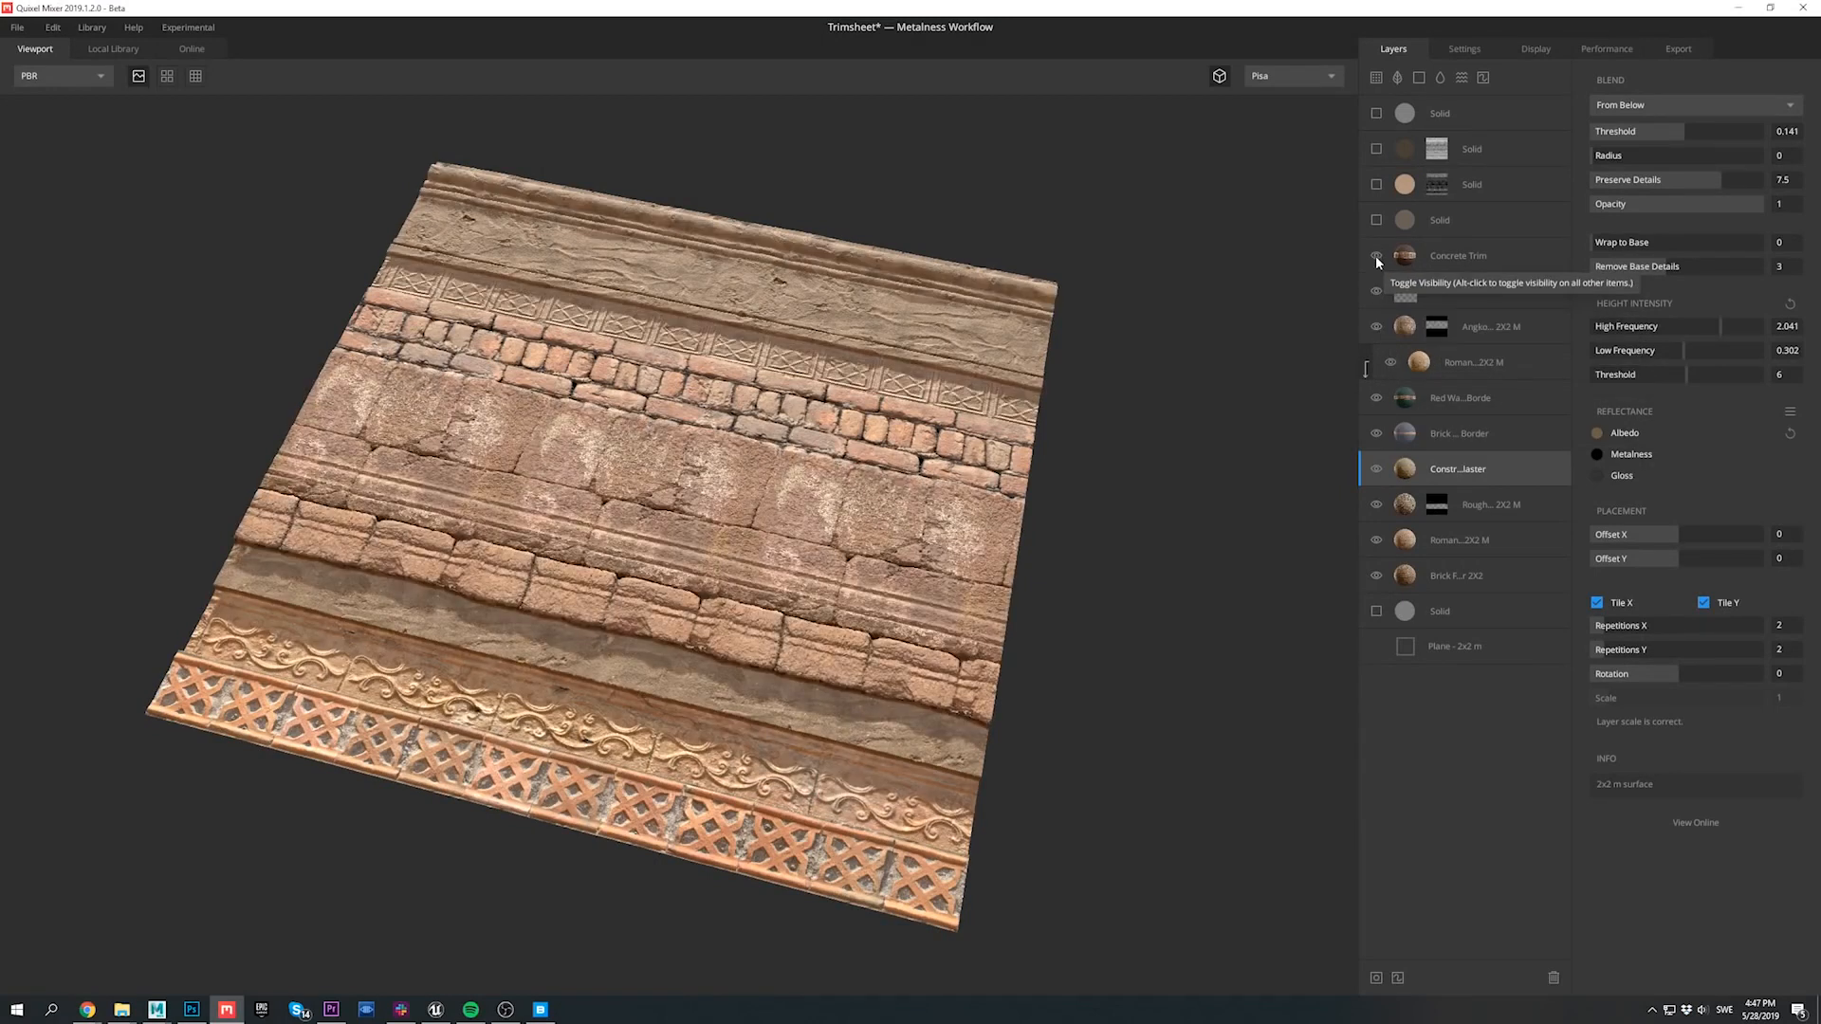
# Step: Turn on the three Solid layers directly above Concrete Trim and inspect the trim sheet's relief under different lighting
pyautogui.click(1376, 220)
pyautogui.click(1376, 184)
pyautogui.click(1376, 149)
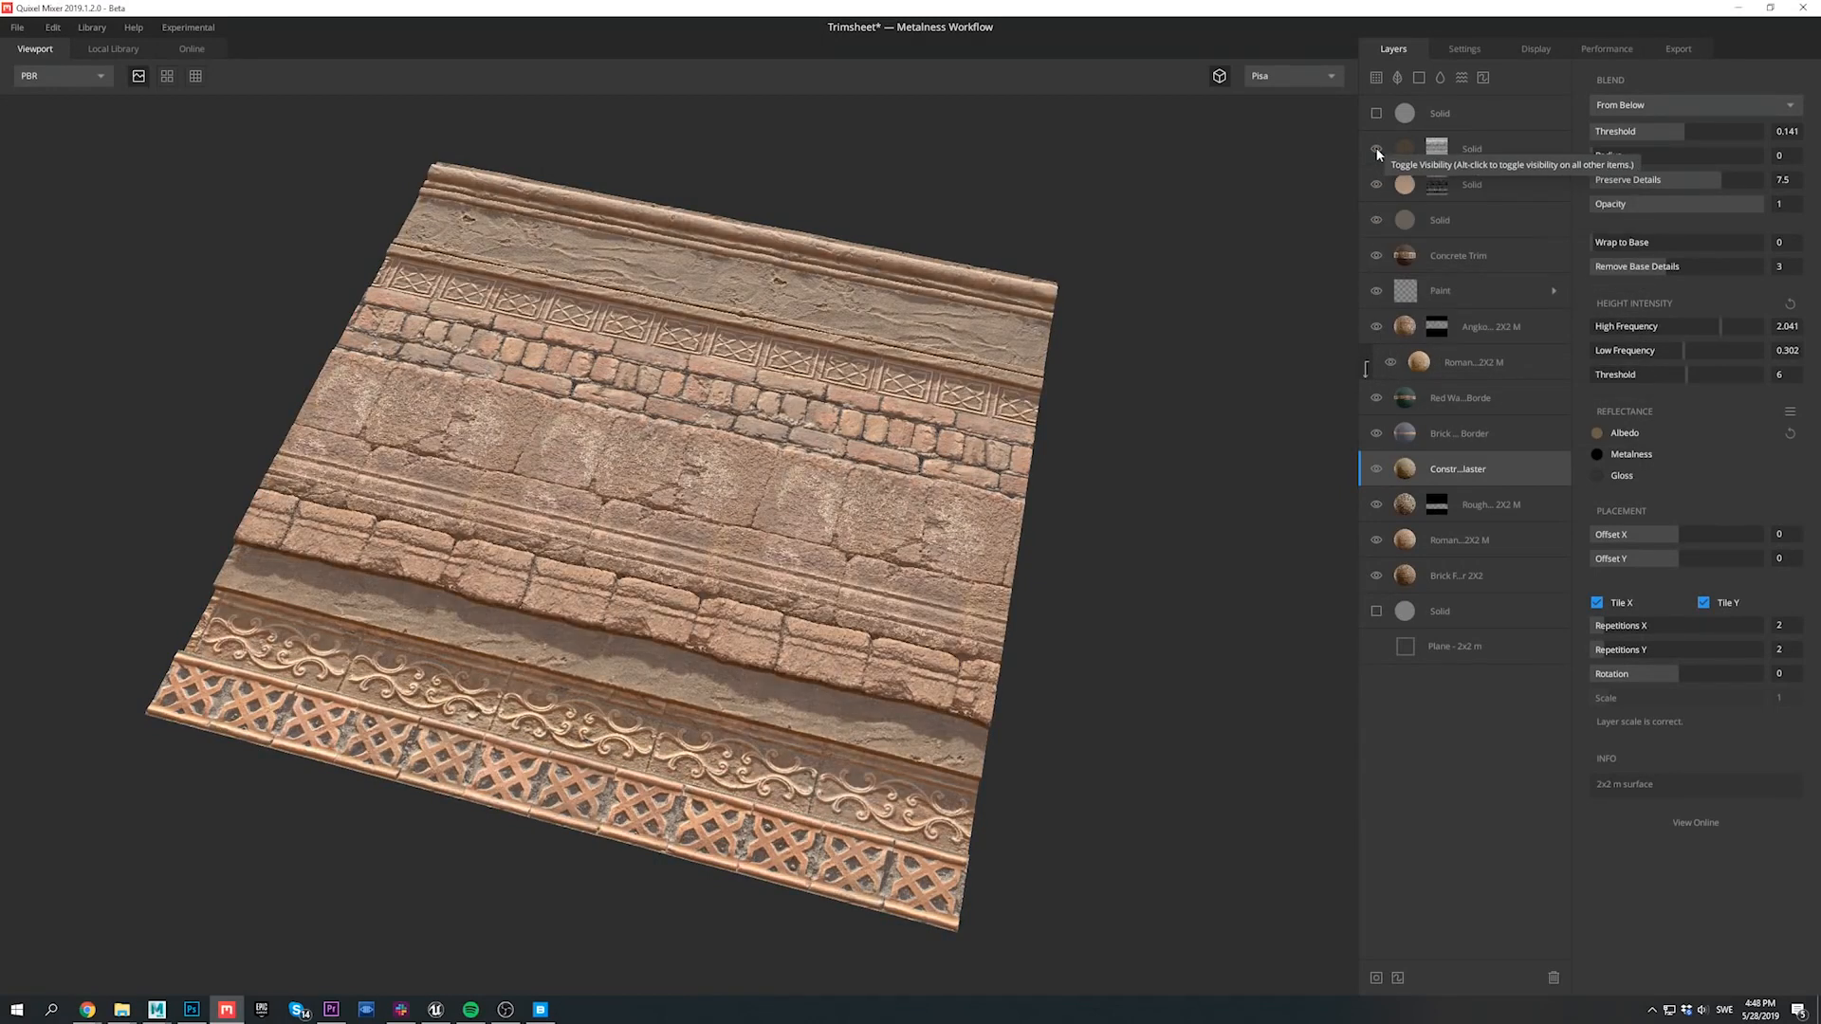
pyautogui.keyDown('alt'); pyautogui.moveTo(790, 490); pyautogui.dragTo(684, 520); pyautogui.keyUp('alt')
pyautogui.press('t')
pyautogui.moveTo(807, 528)
pyautogui.keyDown('shift'); pyautogui.mouseDown()
pyautogui.moveTo(320, 573)
pyautogui.moveTo(1464, 592)
pyautogui.moveTo(948, 569)
pyautogui.moveTo(1034, 559)
pyautogui.moveTo(180, 575)
pyautogui.mouseUp(); pyautogui.keyUp('shift')
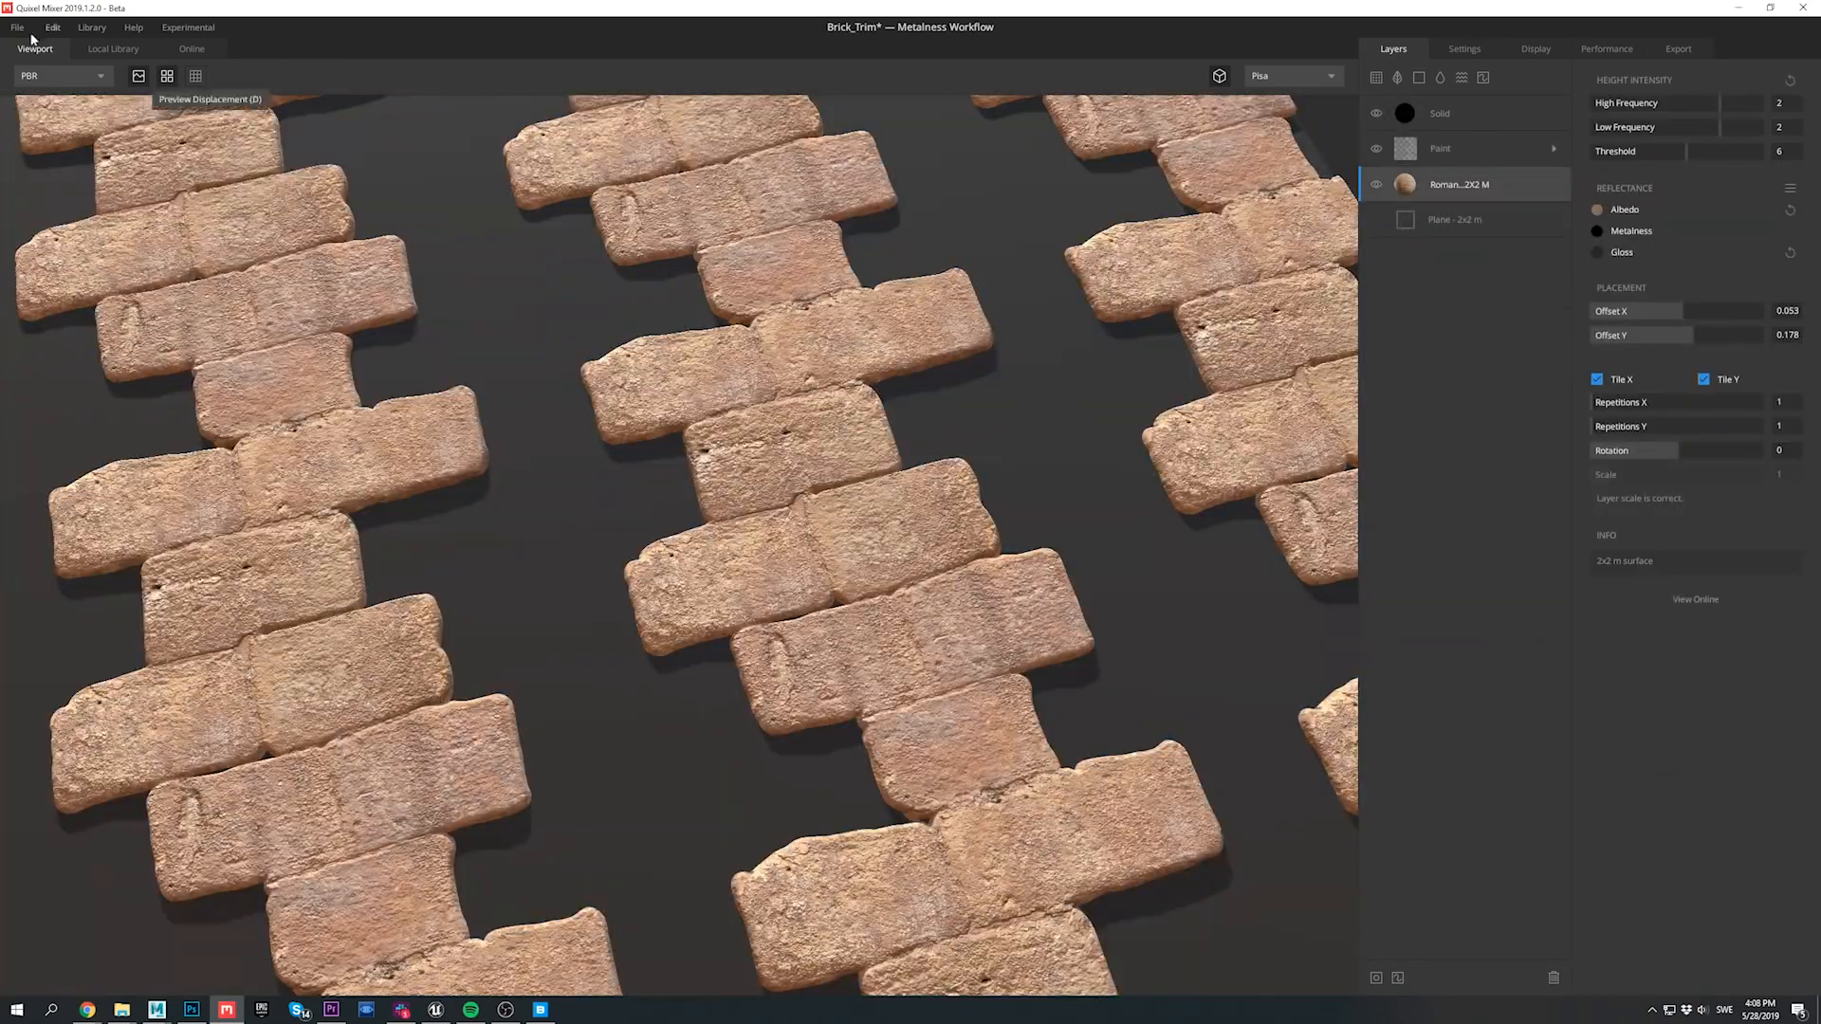
# Step: Save the Brick_Trim mix as a Construction surface at 4096 px with the tags Corner and Trimsheet
pyautogui.click(17, 27)
pyautogui.click(23, 191)
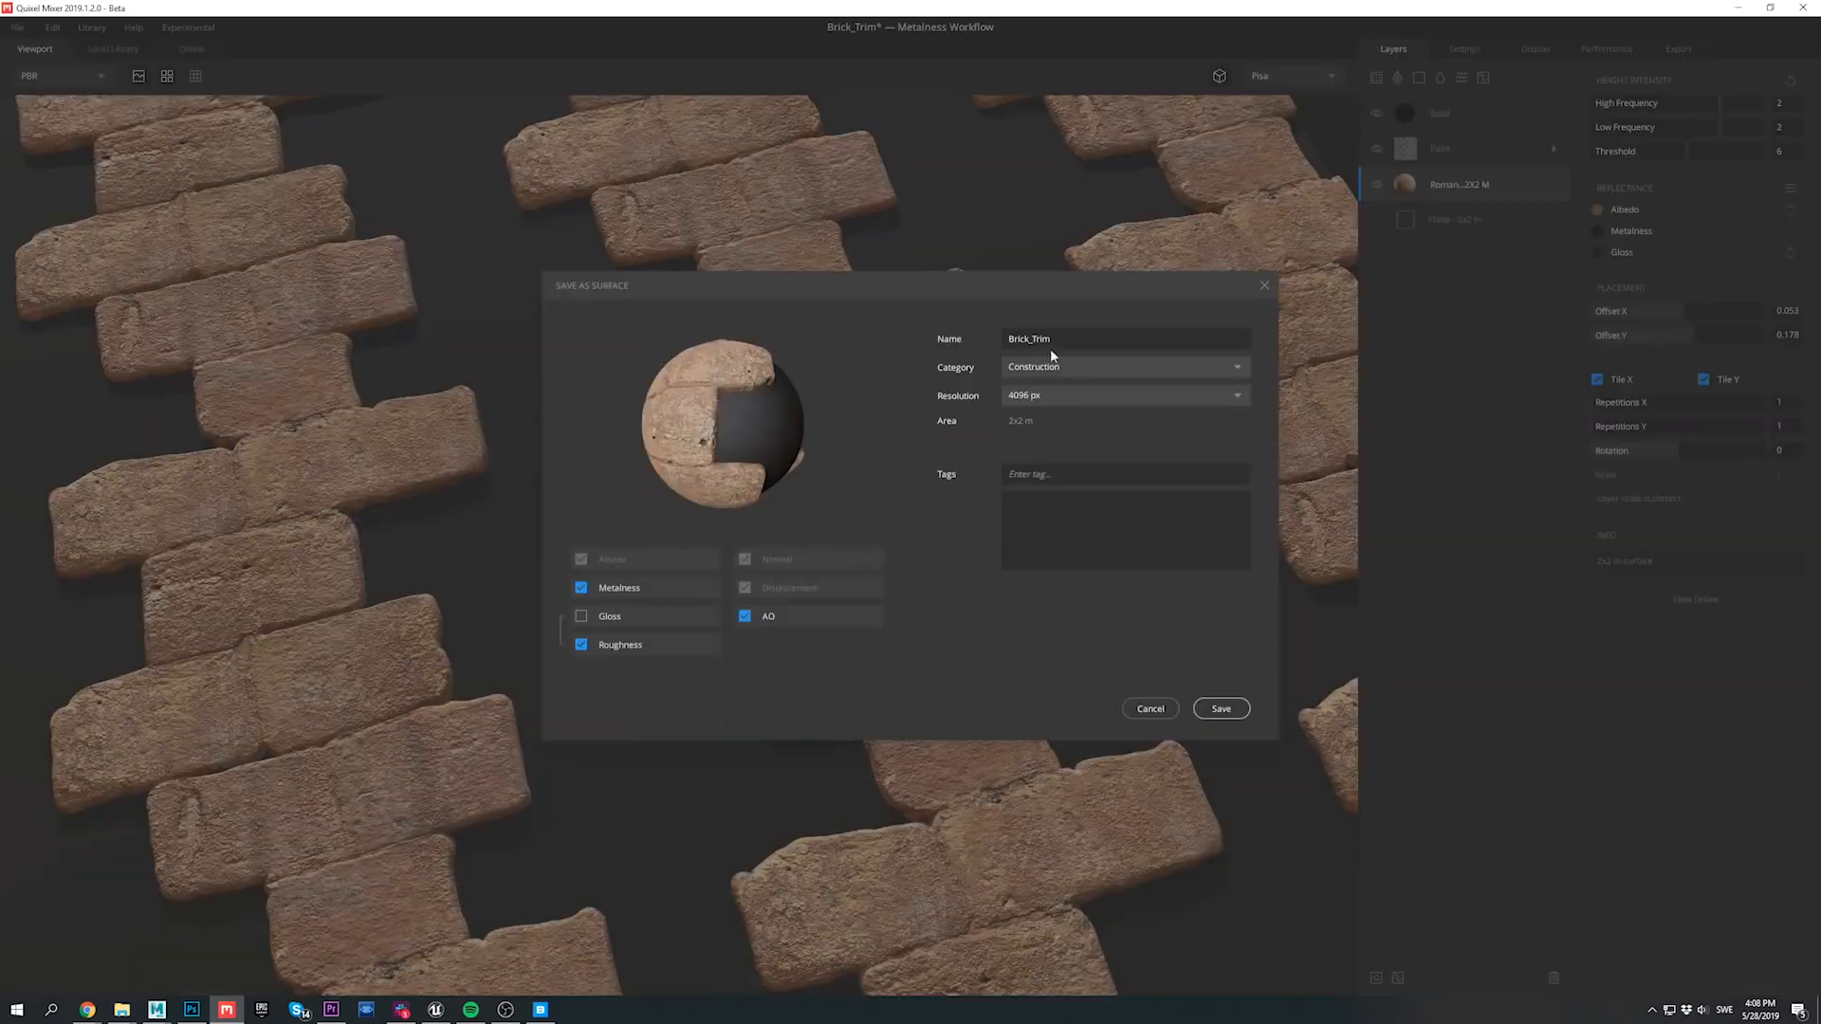
pyautogui.click(1040, 398)
pyautogui.write('Corner')
pyautogui.press('Return')
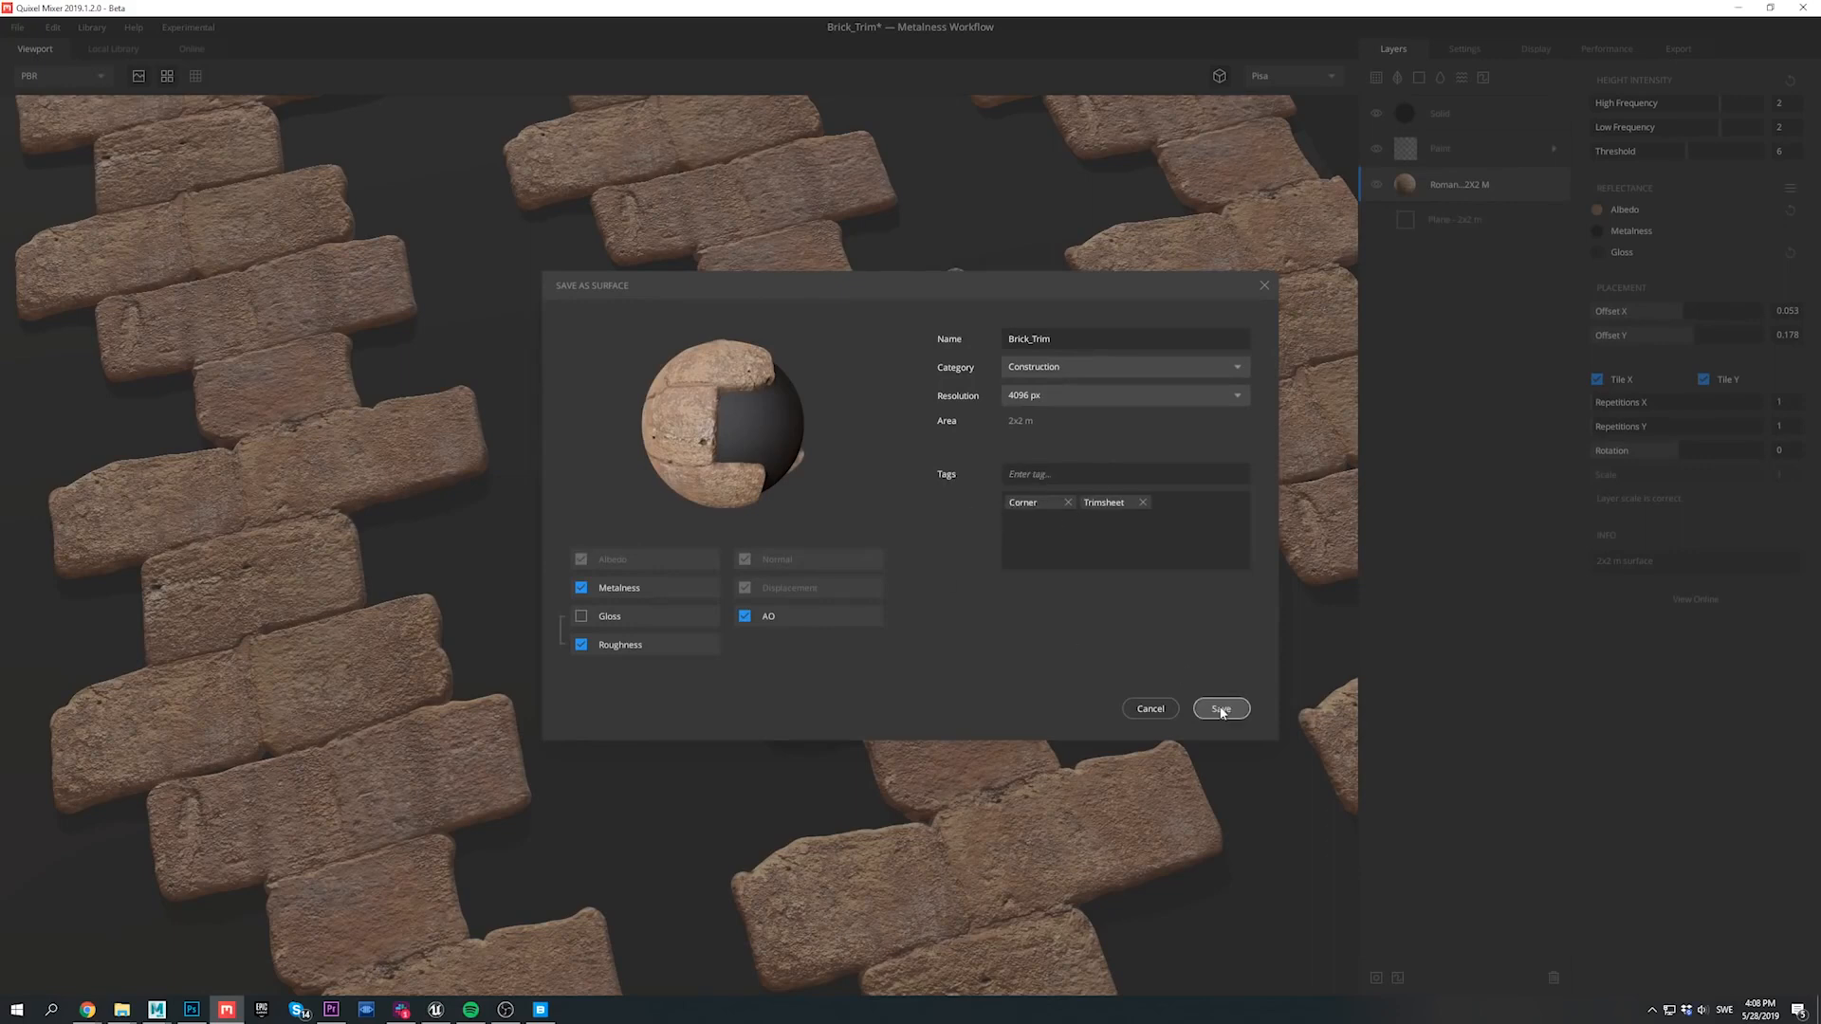
pyautogui.click(1160, 709)
pyautogui.click(543, 1010)
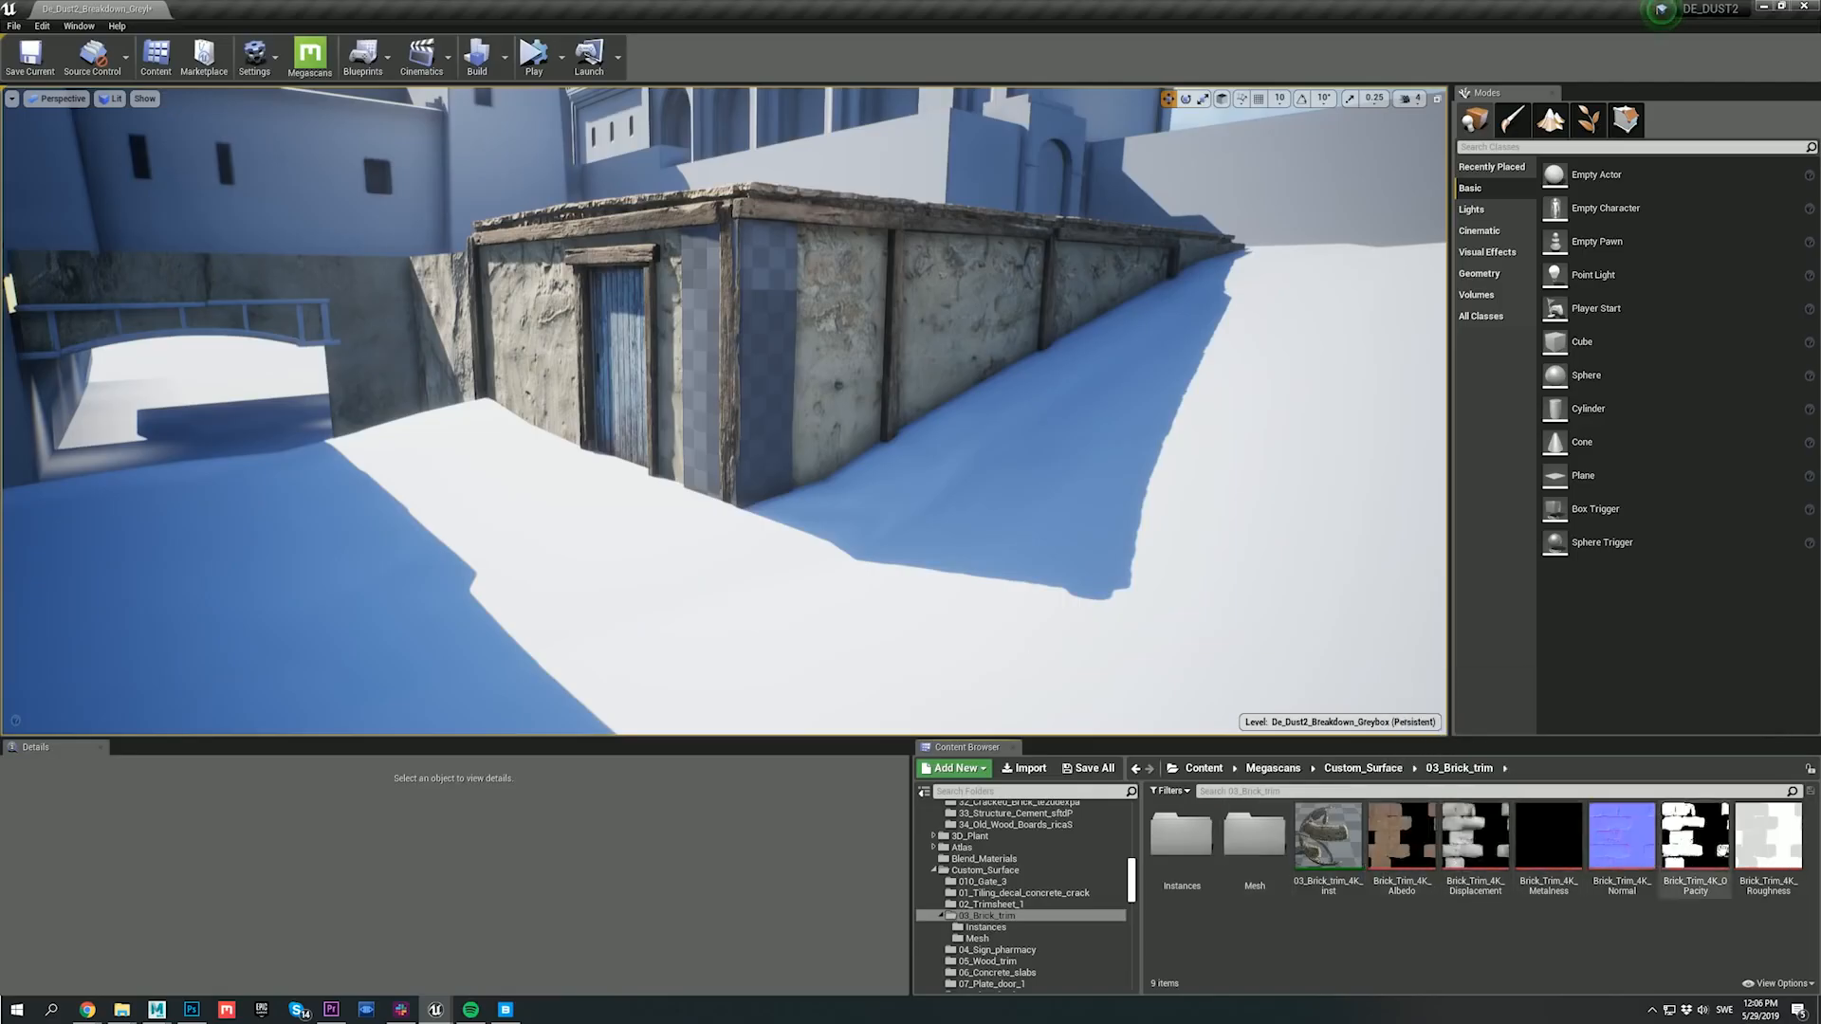
# Step: In Unreal Engine, apply the 03_Brick_trim 4K material instance to the corner trim mesh and place a rotated copy at the doorway wall's far corner
pyautogui.moveTo(1334, 855); pyautogui.dragTo(773, 436)
pyautogui.moveTo(783, 529); pyautogui.dragTo(785, 588, button='right')
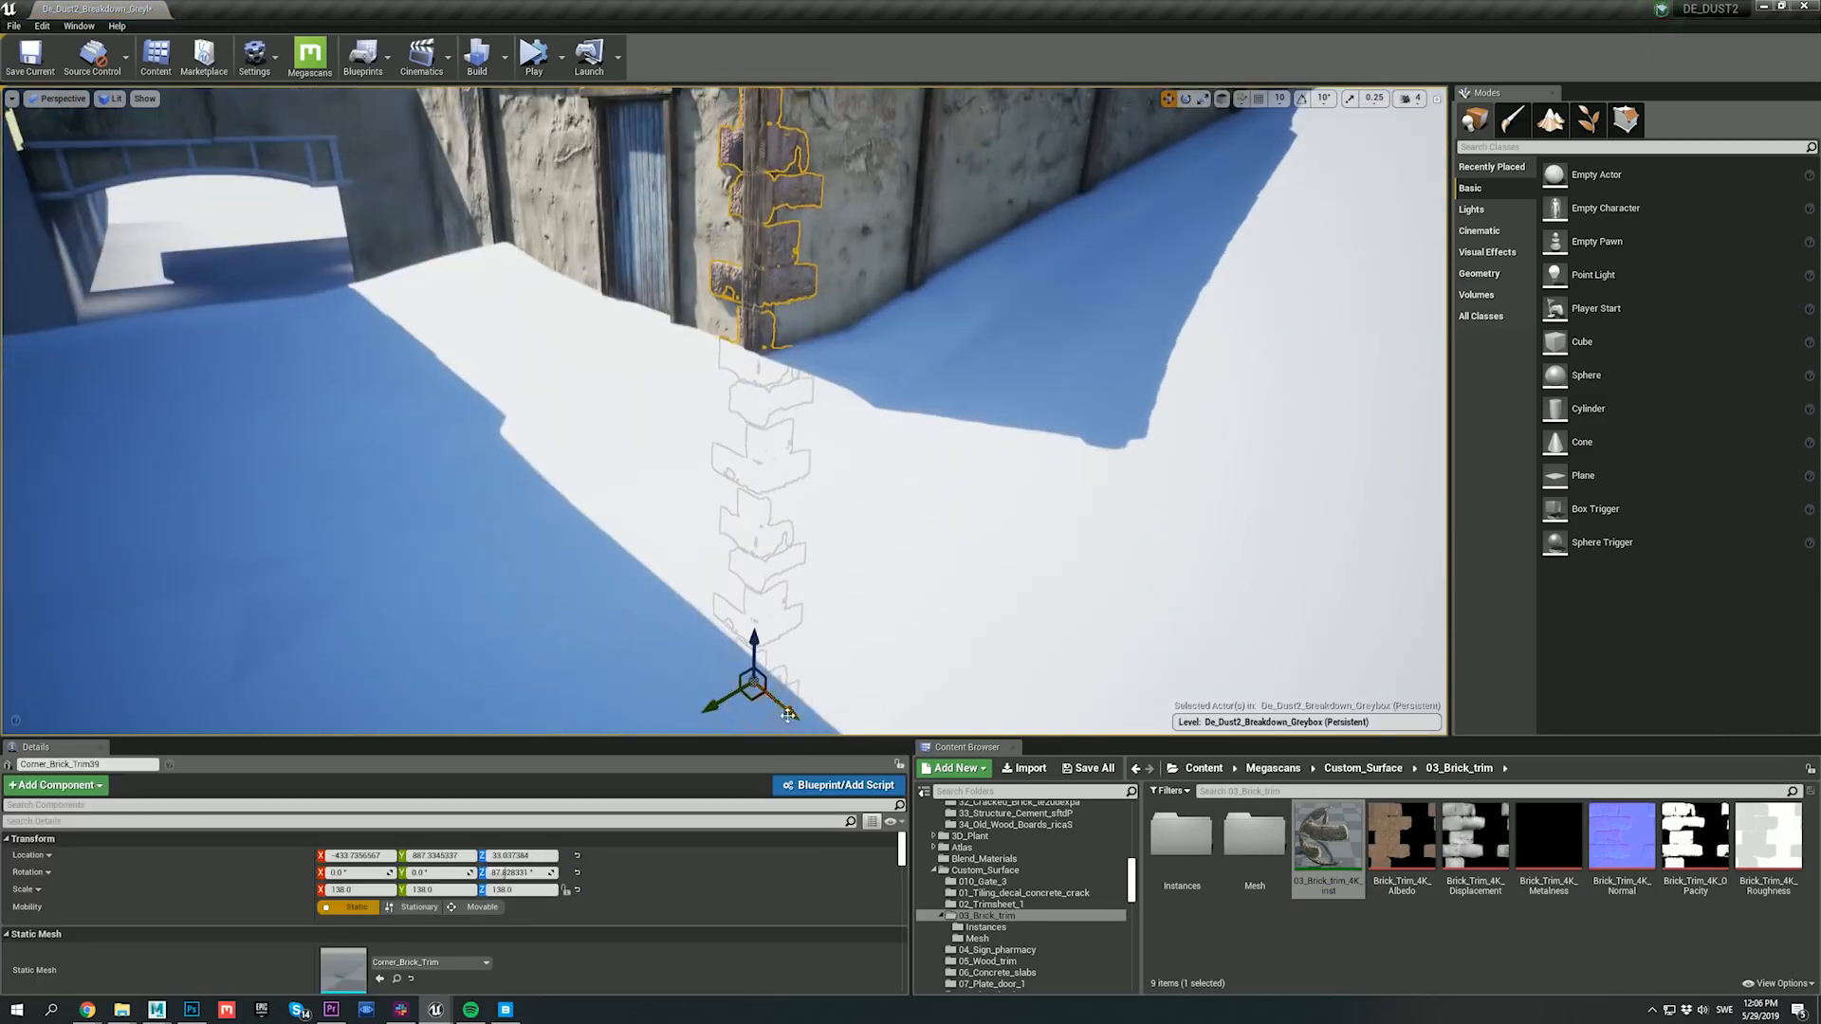
pyautogui.keyDown('alt'); pyautogui.moveTo(780, 713); pyautogui.dragTo(528, 493); pyautogui.keyUp('alt')
pyautogui.press('e')
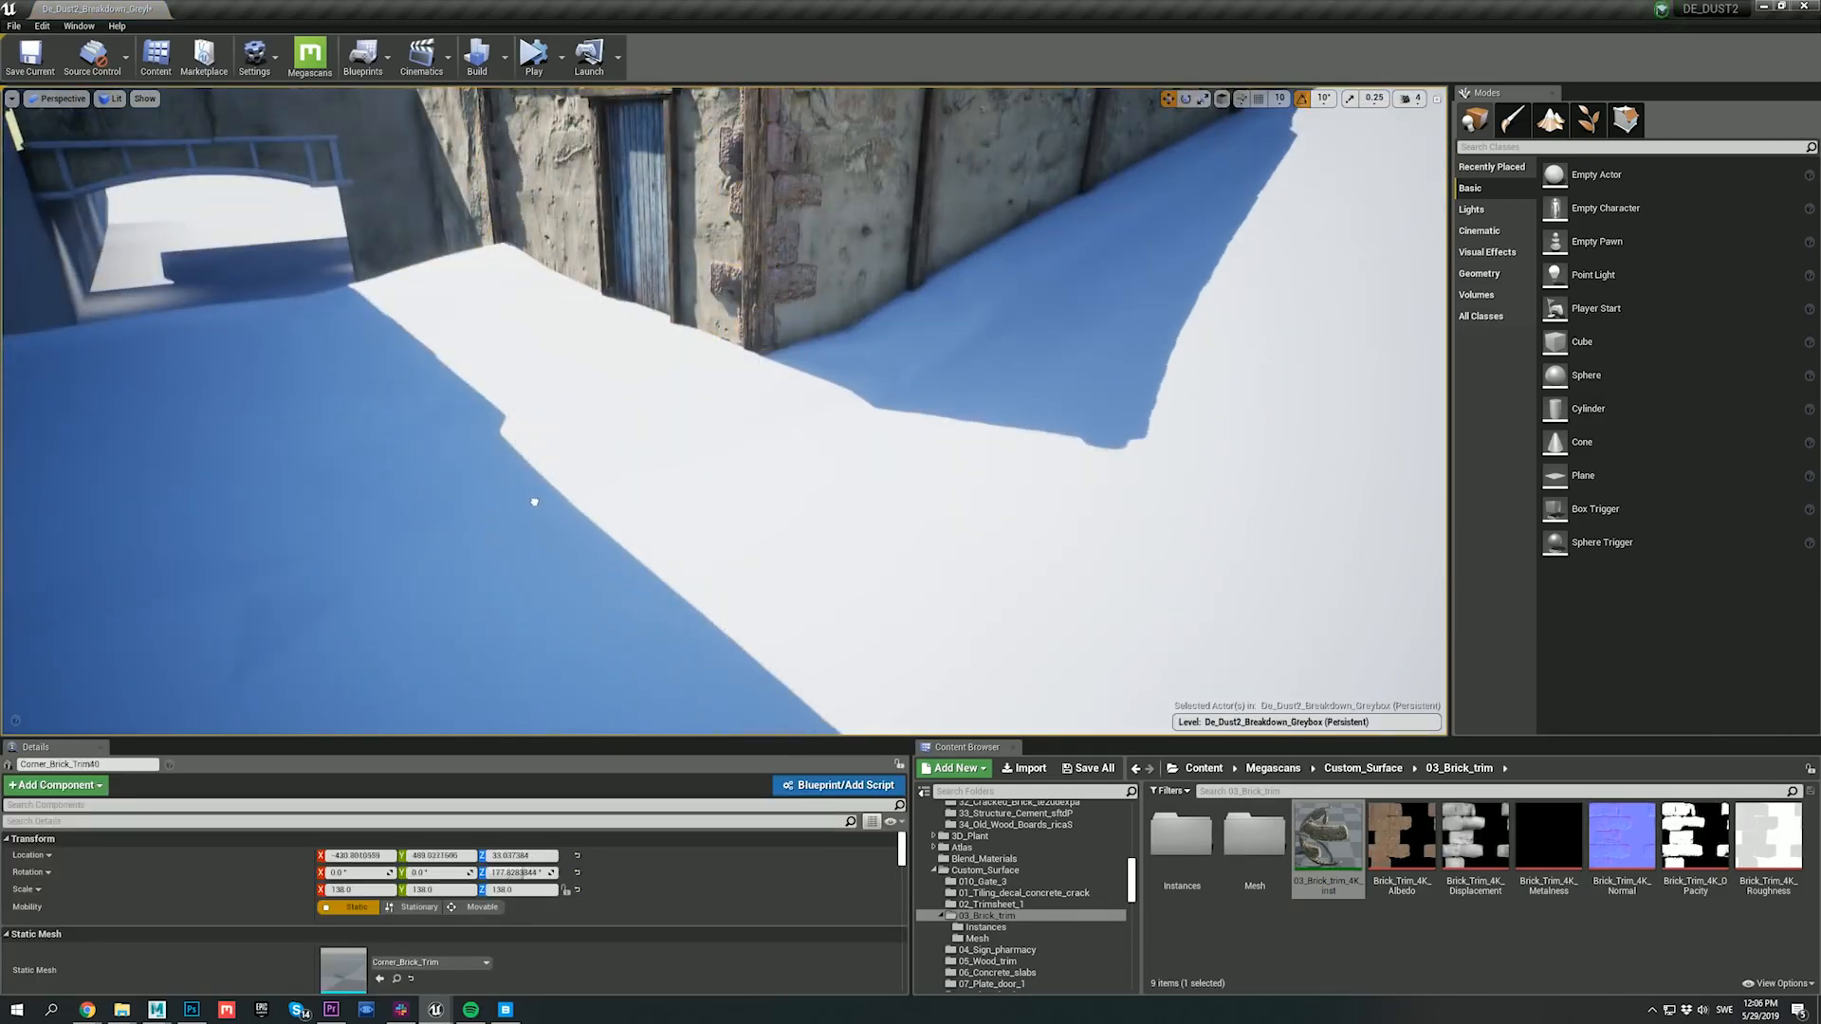
pyautogui.click(590, 382)
pyautogui.press('Escape')
pyautogui.moveTo(590, 381); pyautogui.dragTo(586, 315, button='right')
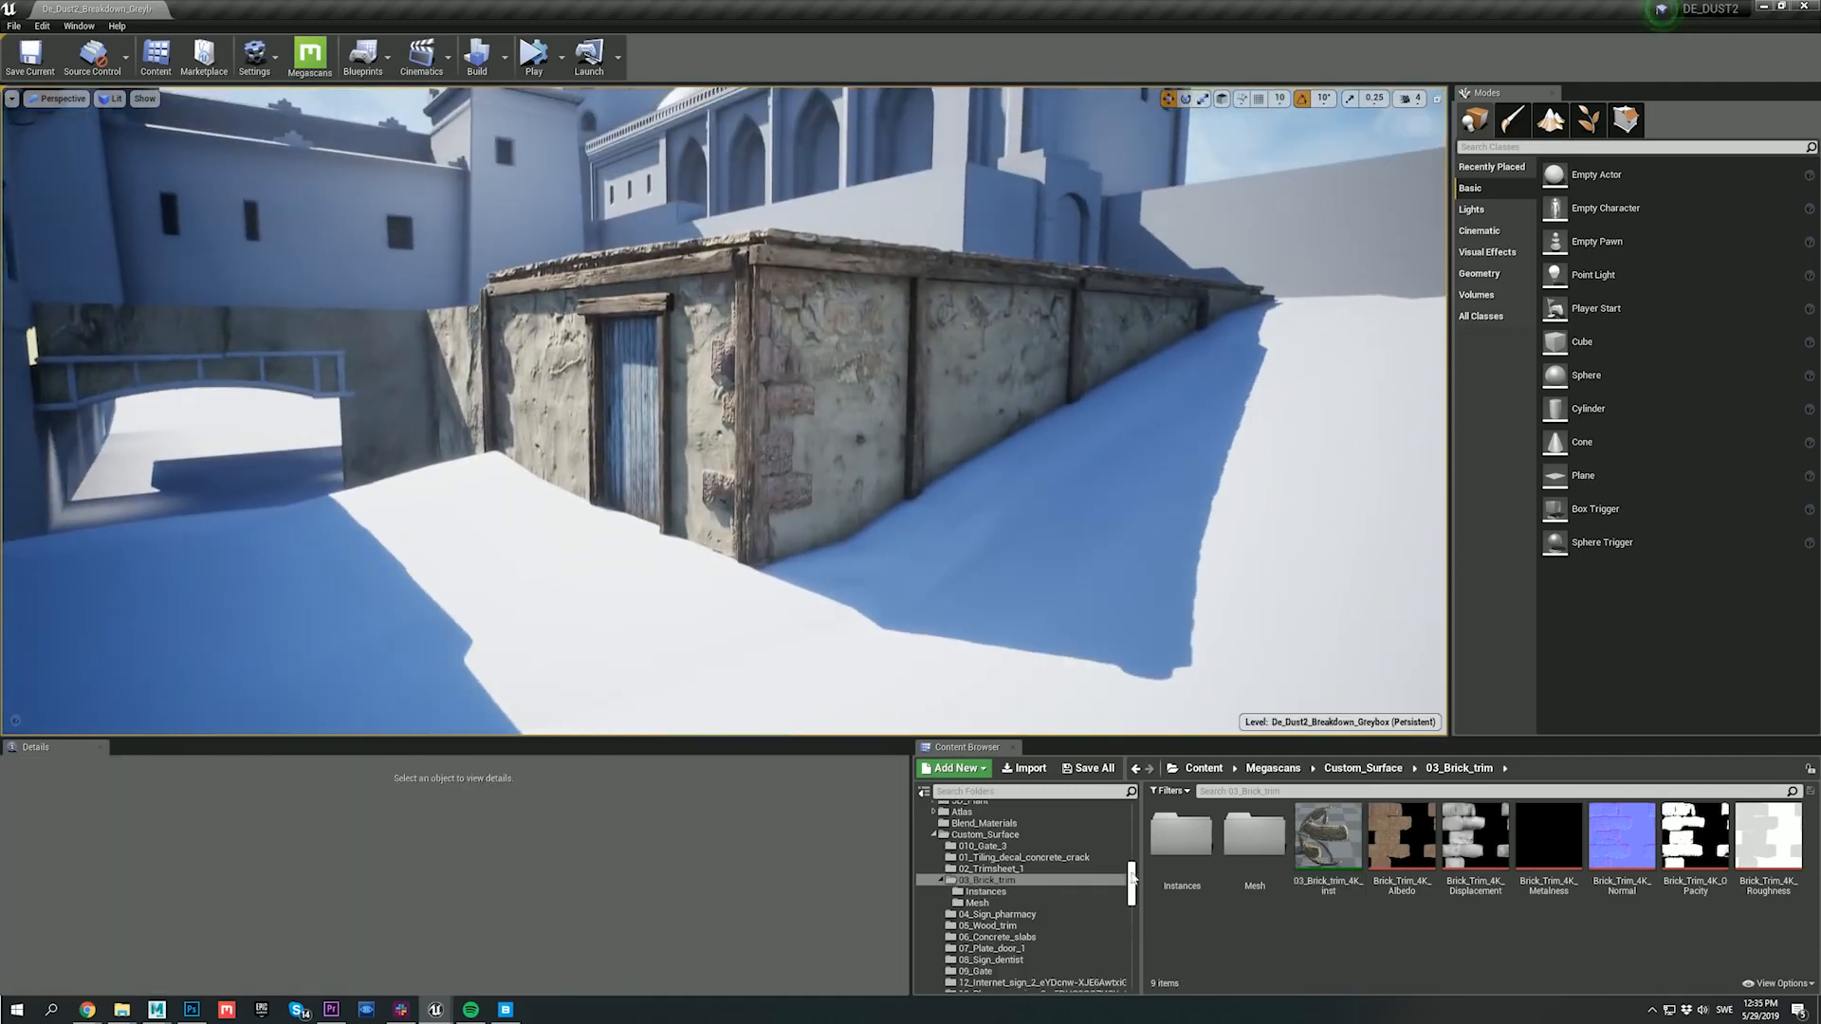
# Step: Place 07_Leakage_4K_Square decals on the corner building's side wall and doorway wall
pyautogui.scroll(-5, 1136, 899)
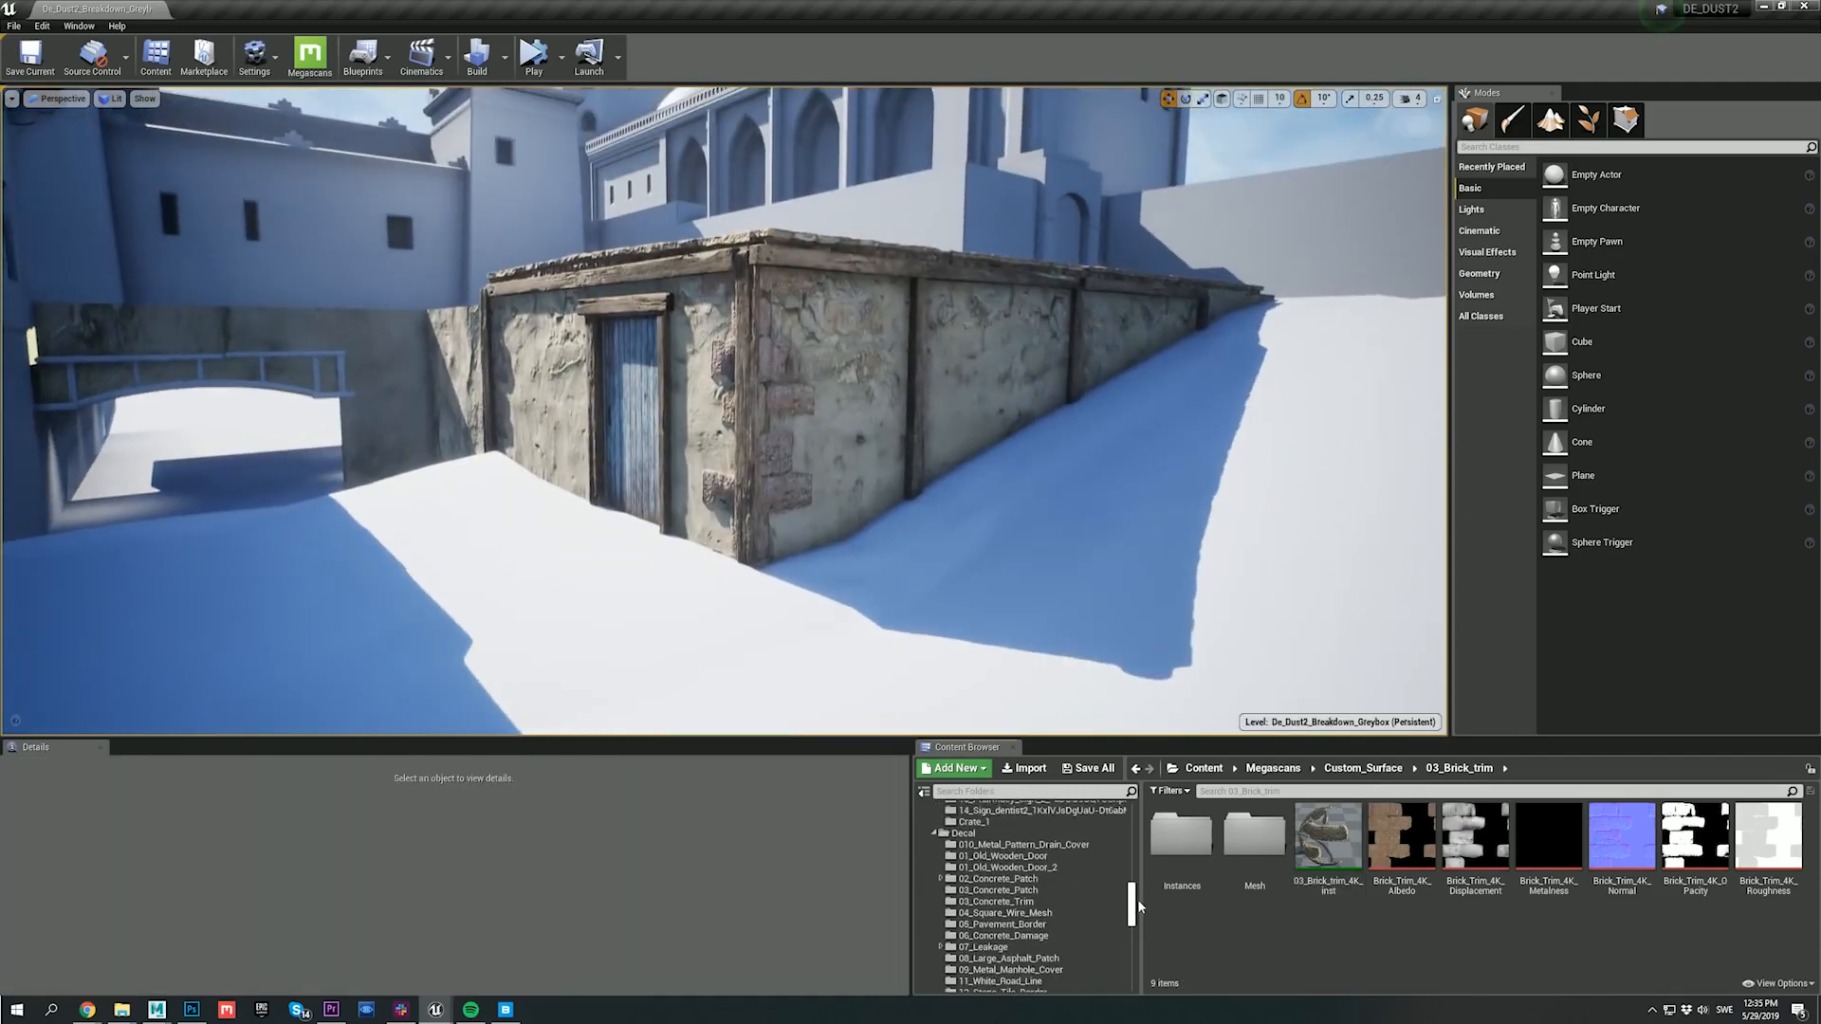
pyautogui.click(1054, 904)
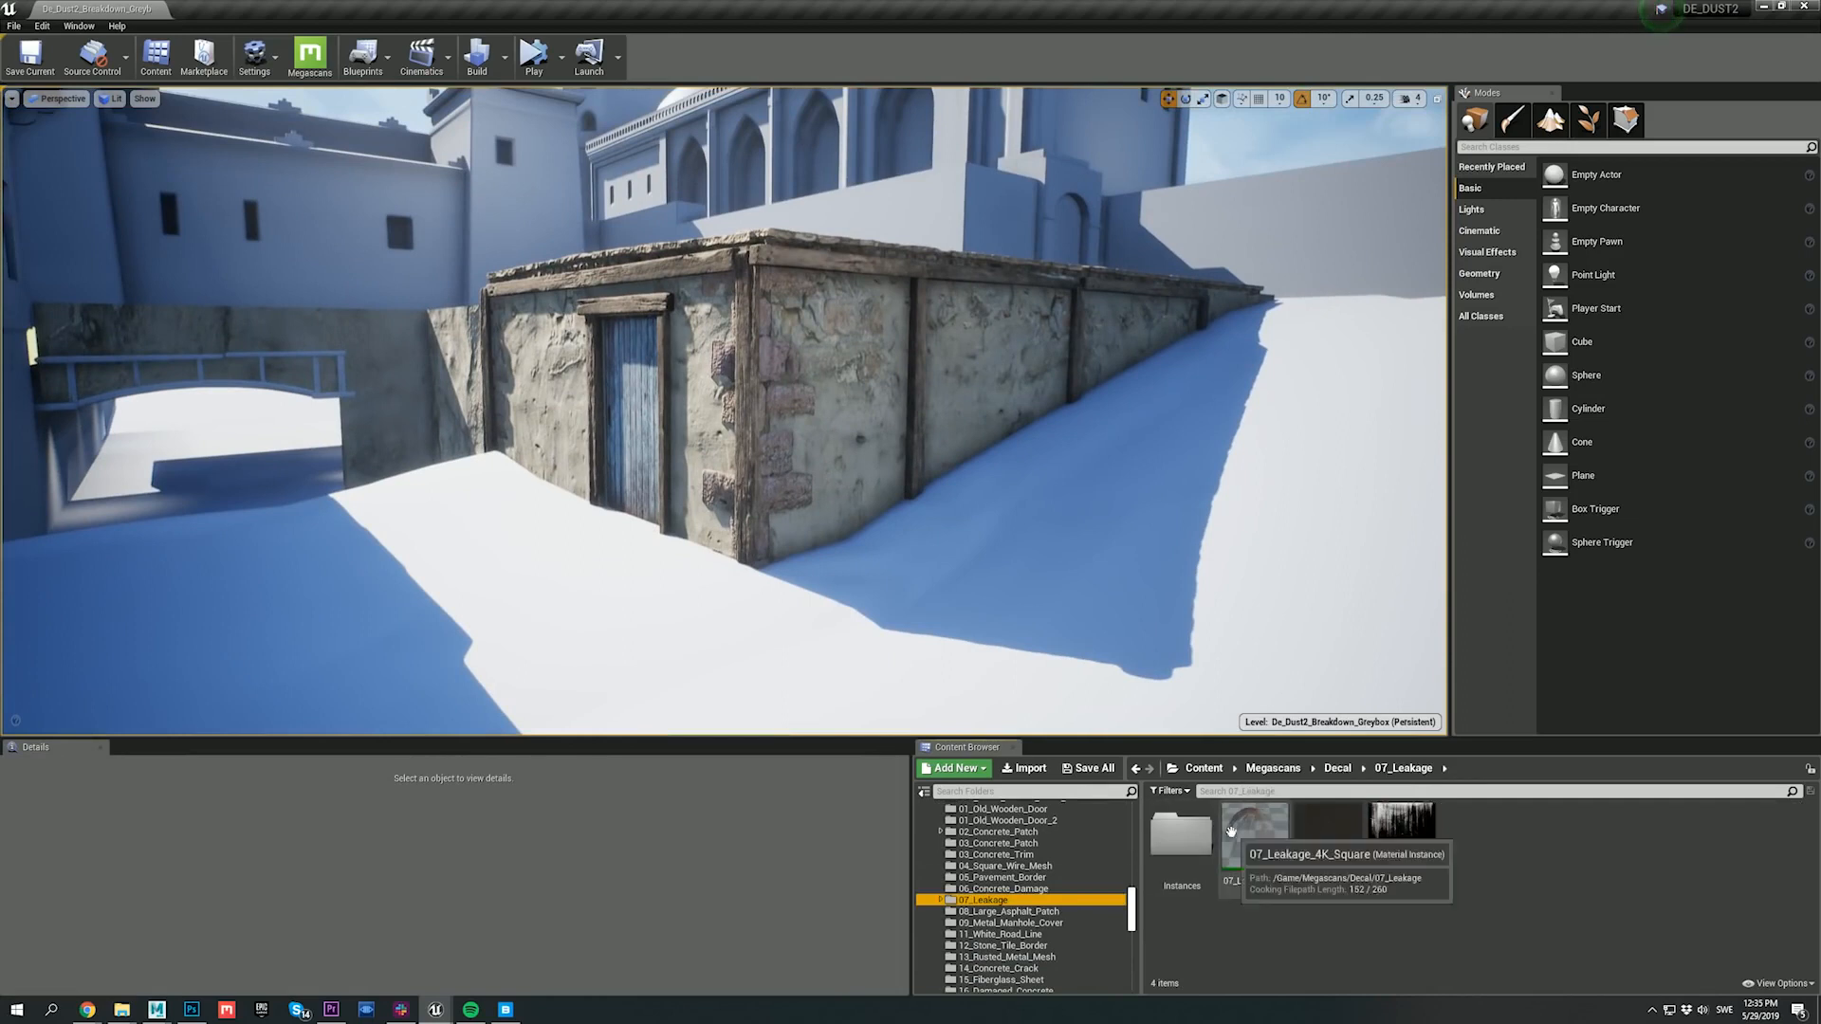
pyautogui.moveTo(1255, 834); pyautogui.dragTo(845, 375)
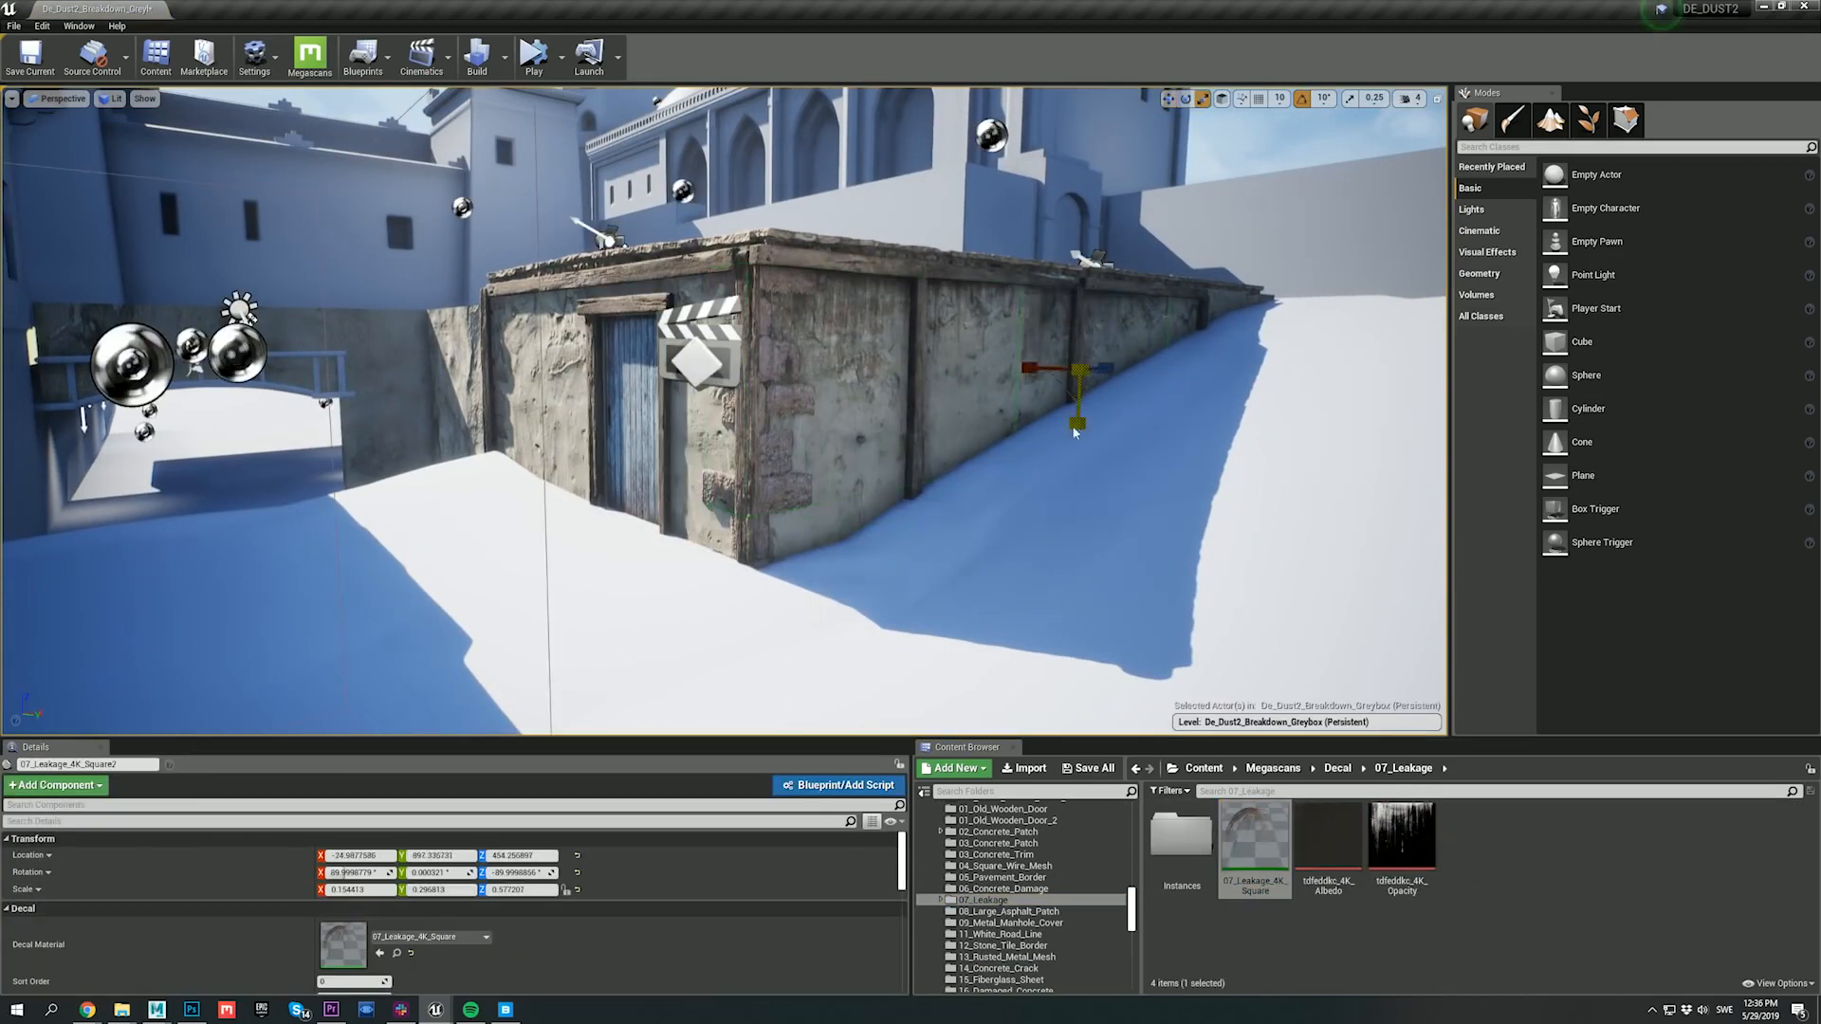
pyautogui.press('w')
pyautogui.press('g')
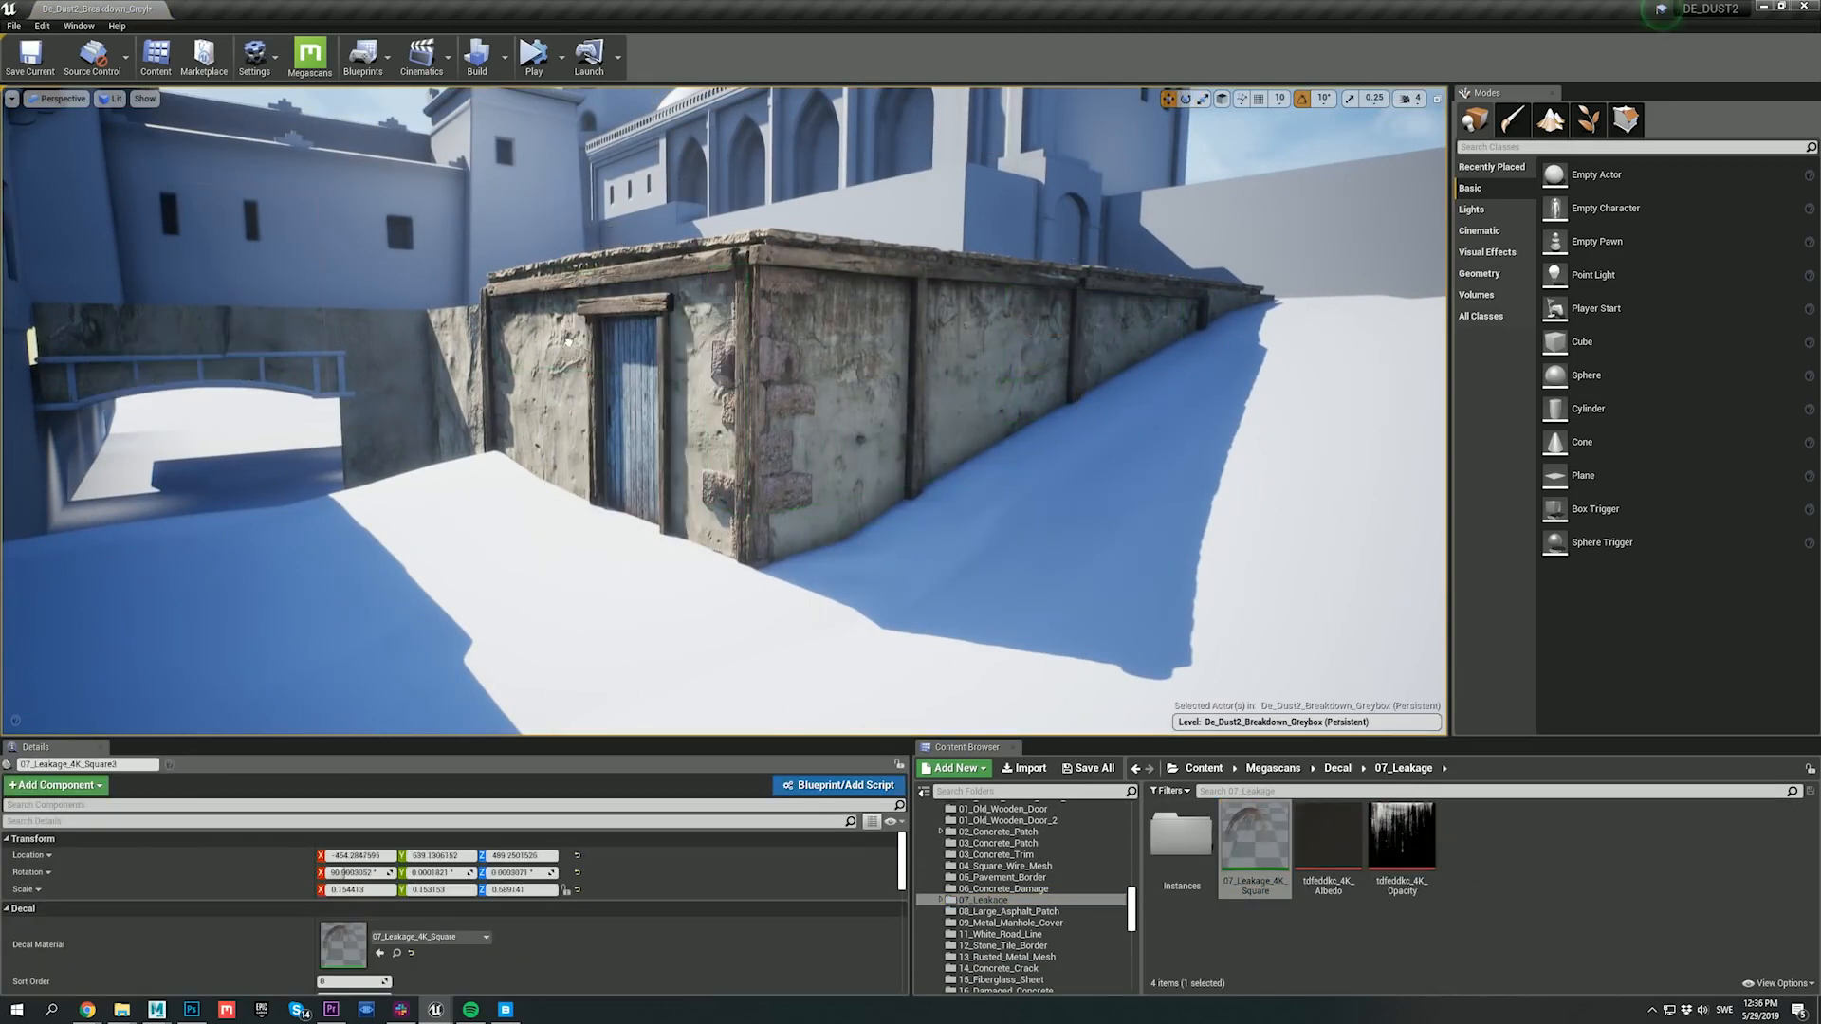
# Step: Place the 02_Concrete_Patch decal at the base of the side wall, then rotate and scale it to fit
pyautogui.click(1071, 831)
pyautogui.moveTo(1254, 834); pyautogui.dragTo(886, 446)
pyautogui.press('e')
pyautogui.moveTo(916, 488); pyautogui.dragTo(965, 448)
pyautogui.press('r')
pyautogui.press('g')
pyautogui.press('e')
pyautogui.press('r')
pyautogui.press('w')
pyautogui.hotkey('ctrl', 'z')
pyautogui.press('r')
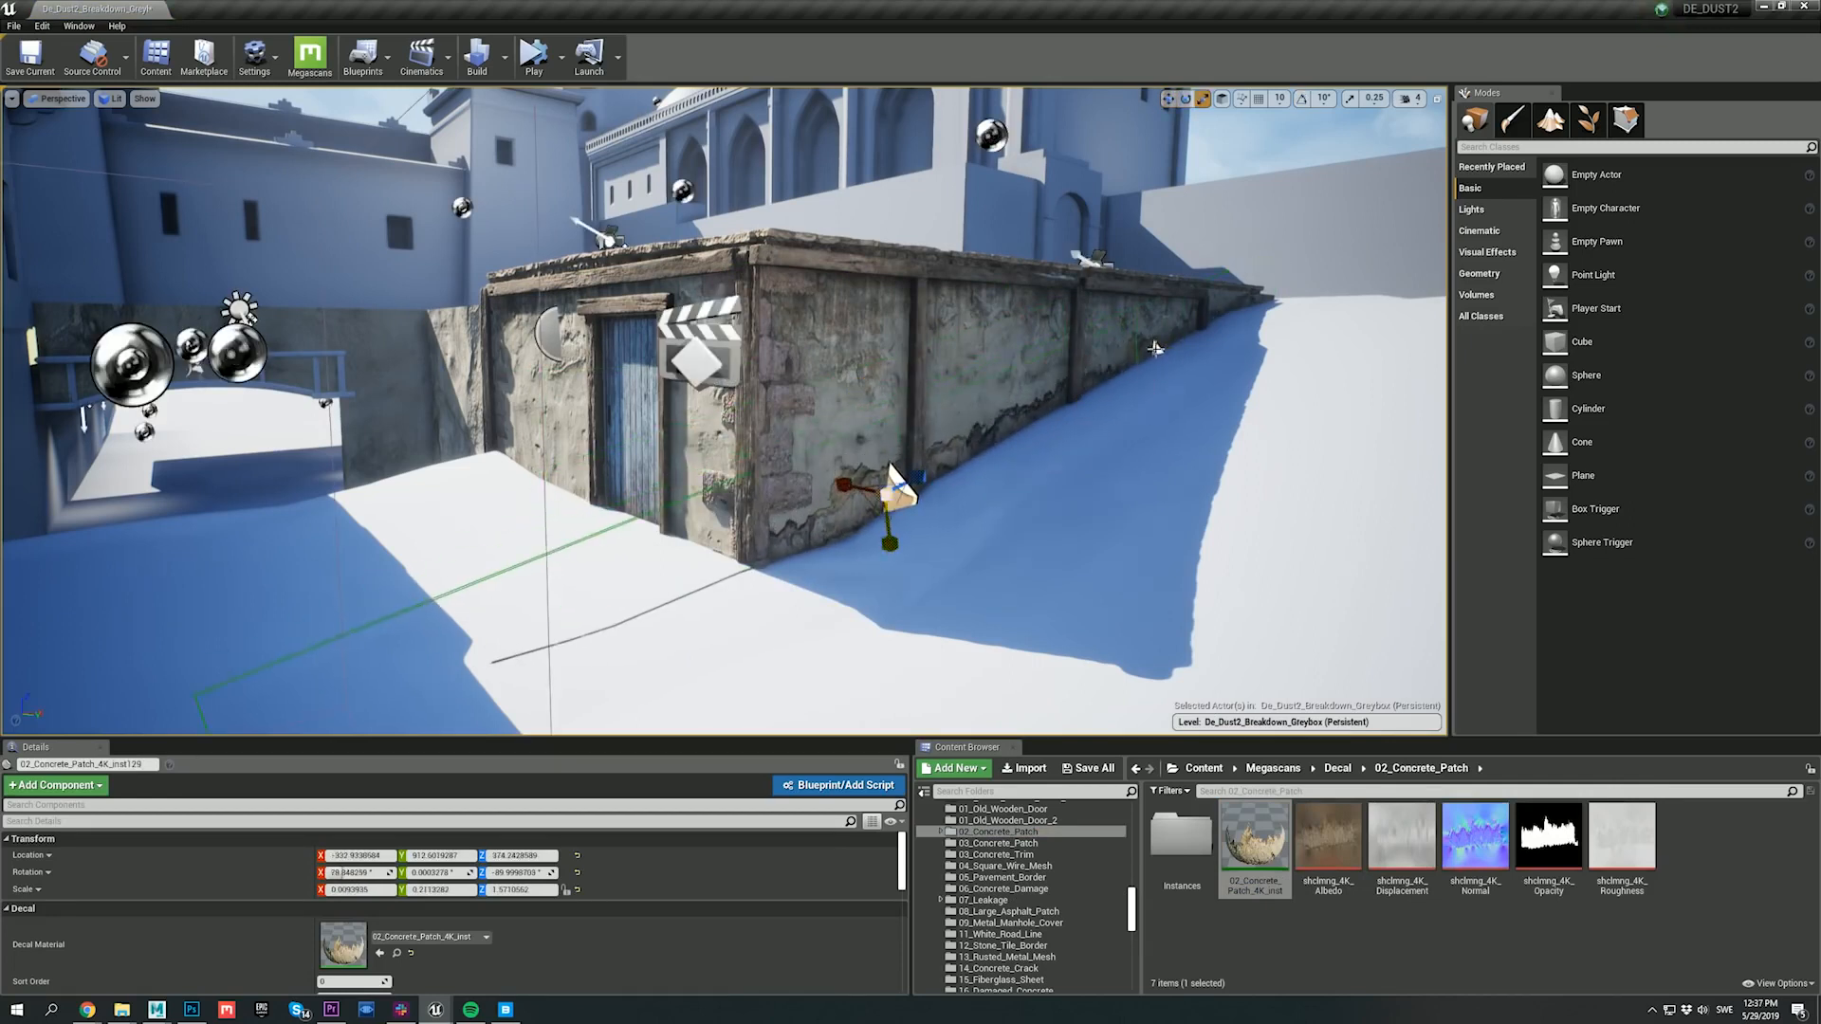
# Step: Duplicate the concrete patch decal onto the doorway wall with a -90 rotation and position a copy near the wall's base
pyautogui.click(352, 872)
pyautogui.keyDown('alt'); pyautogui.moveTo(892, 513); pyautogui.dragTo(779, 300); pyautogui.keyUp('alt')
pyautogui.write('-90ggew')
pyautogui.press('g')
pyautogui.moveTo(744, 296); pyautogui.dragTo(569, 479)
pyautogui.press('g')
pyautogui.press('e')
pyautogui.press('g')
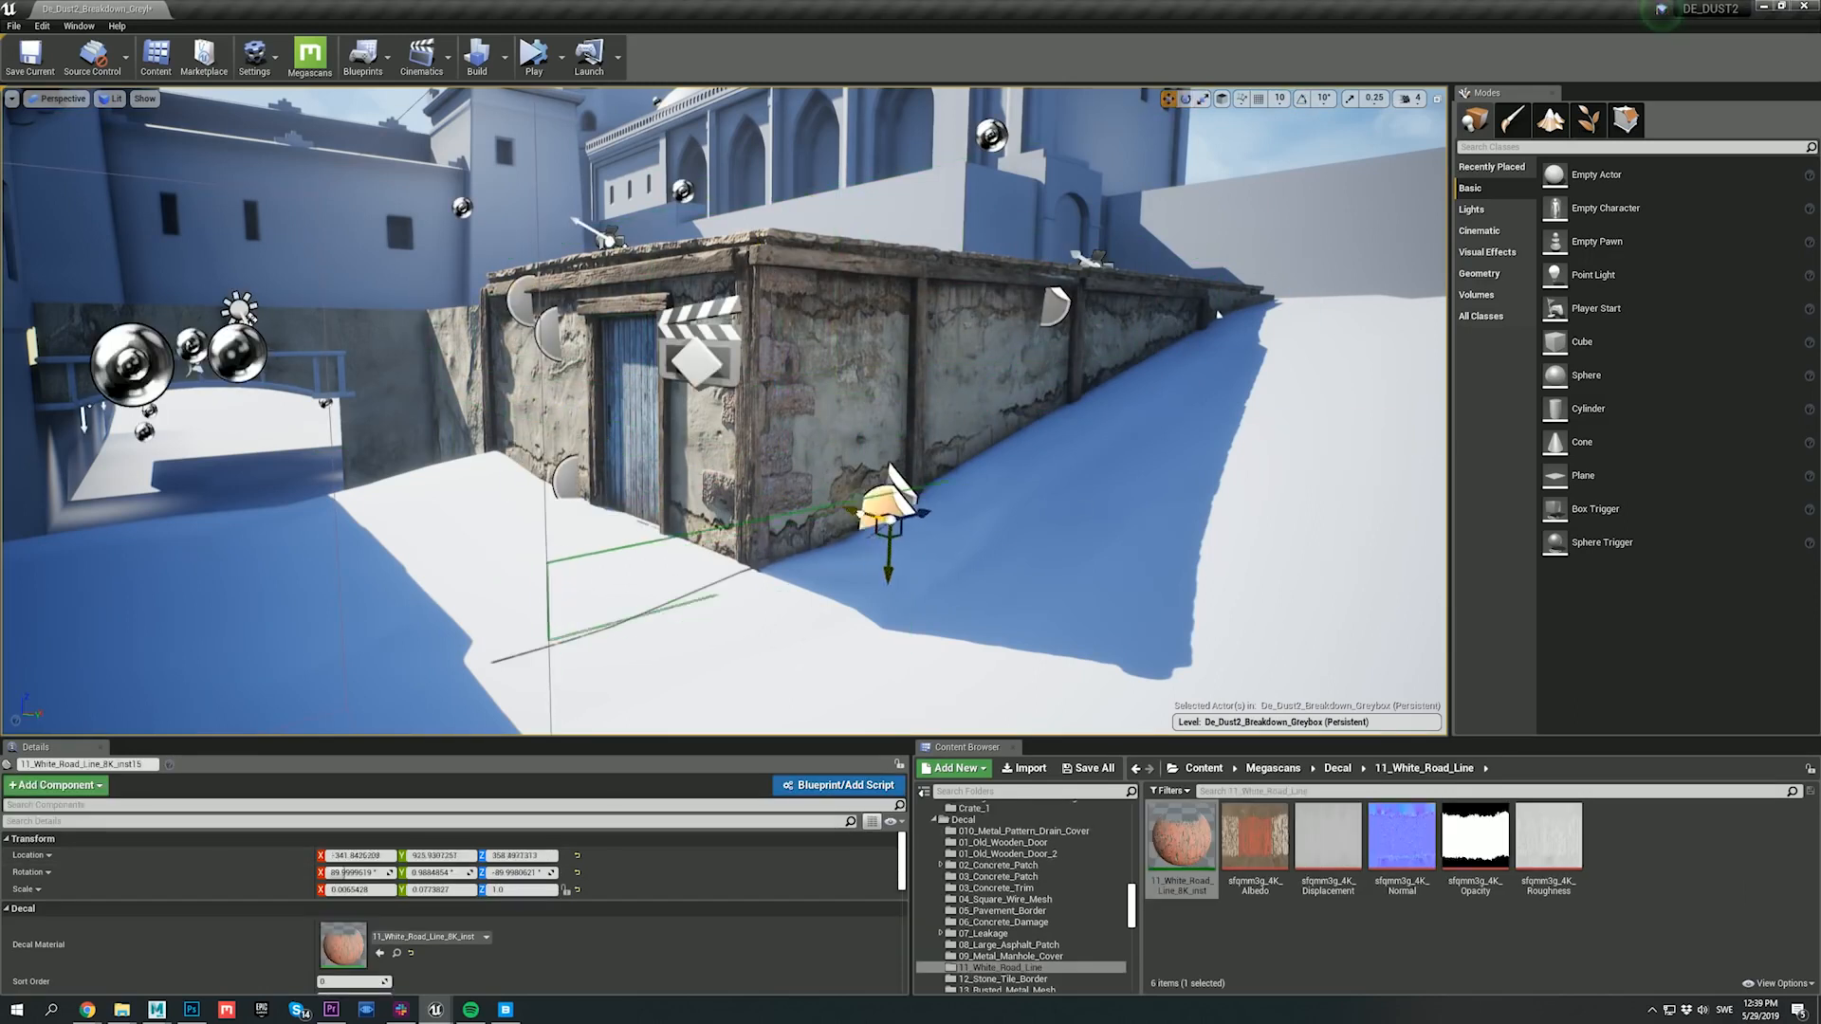
# Step: Align the 11_White_Road_Line decal with the side wall's base and duplicate it further up the slope
pyautogui.moveTo(853, 512); pyautogui.dragTo(841, 508)
pyautogui.press('e')
pyautogui.moveTo(903, 548); pyautogui.dragTo(913, 533)
pyautogui.press('w')
pyautogui.press('g')
pyautogui.keyDown('alt'); pyautogui.moveTo(947, 465); pyautogui.dragTo(1158, 350); pyautogui.keyUp('alt')
pyautogui.press('g')
pyautogui.press('g')
pyautogui.press('g')
pyautogui.press('g')
pyautogui.press('Escape')
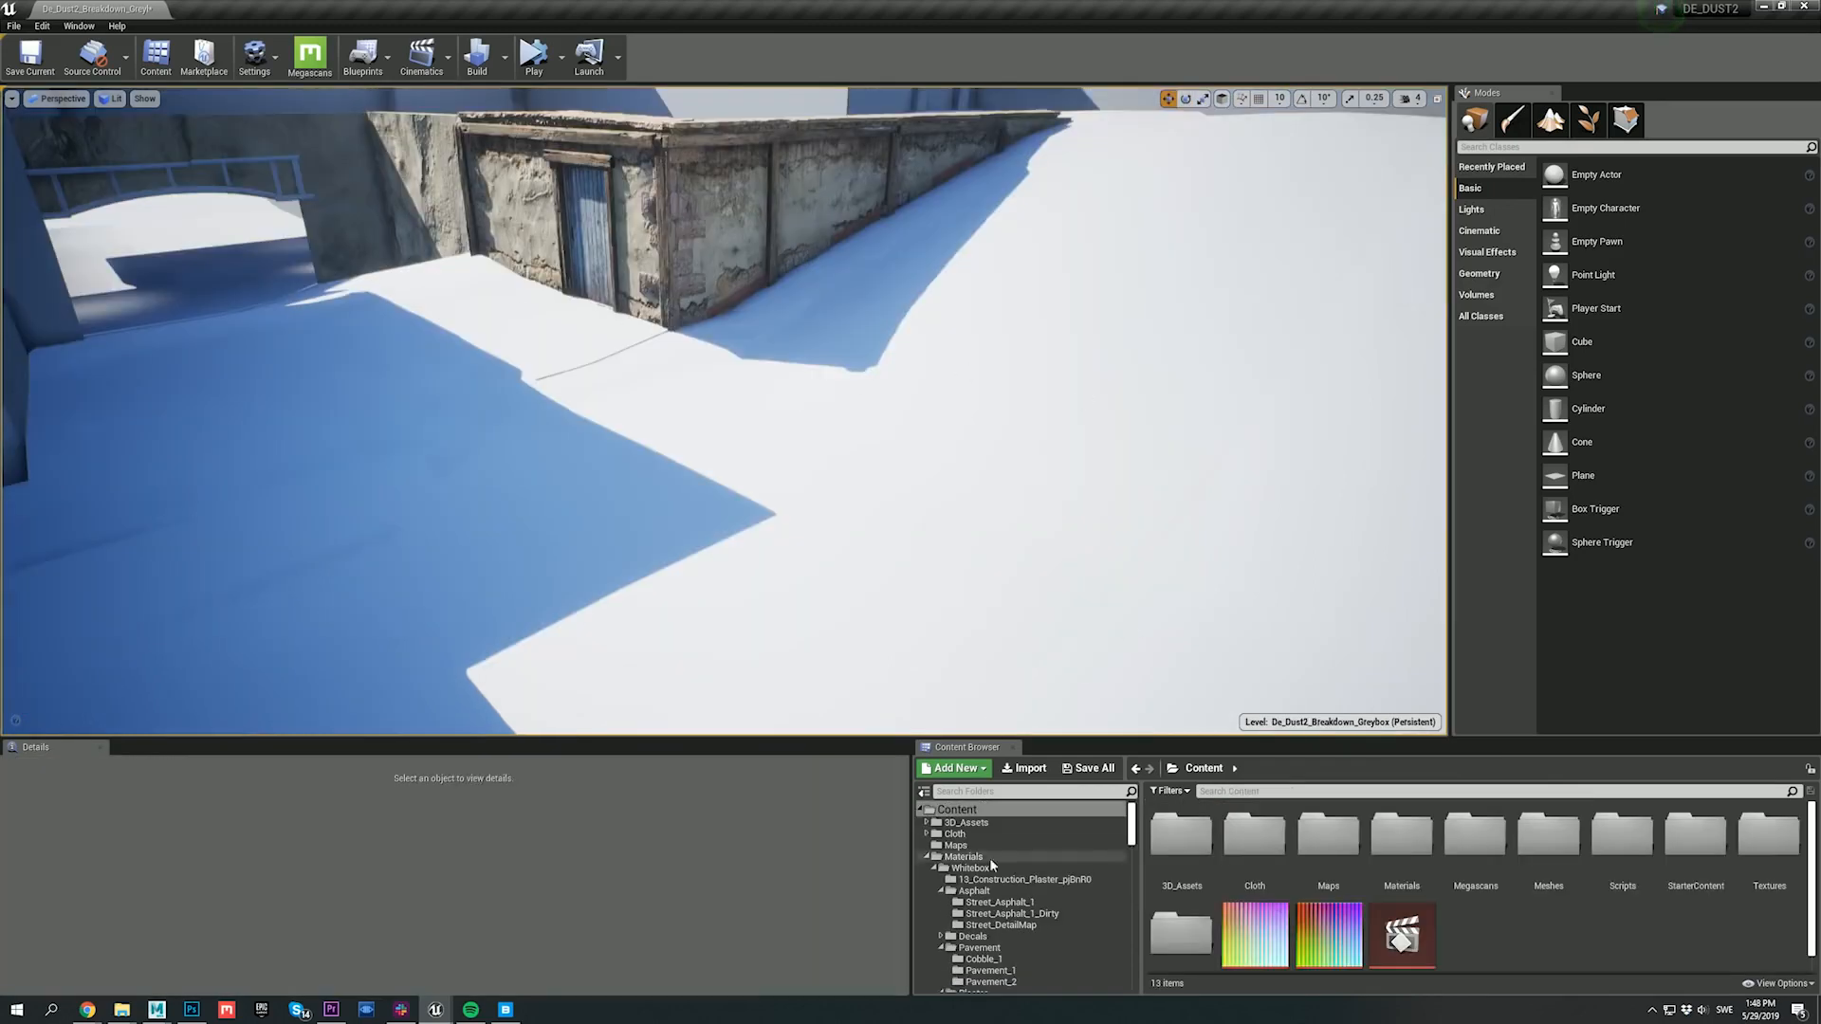
# Step: Apply the Street_Asphalt_1 material to the road and Pavement_1 to the sidewalk sections beside it
pyautogui.click(1030, 903)
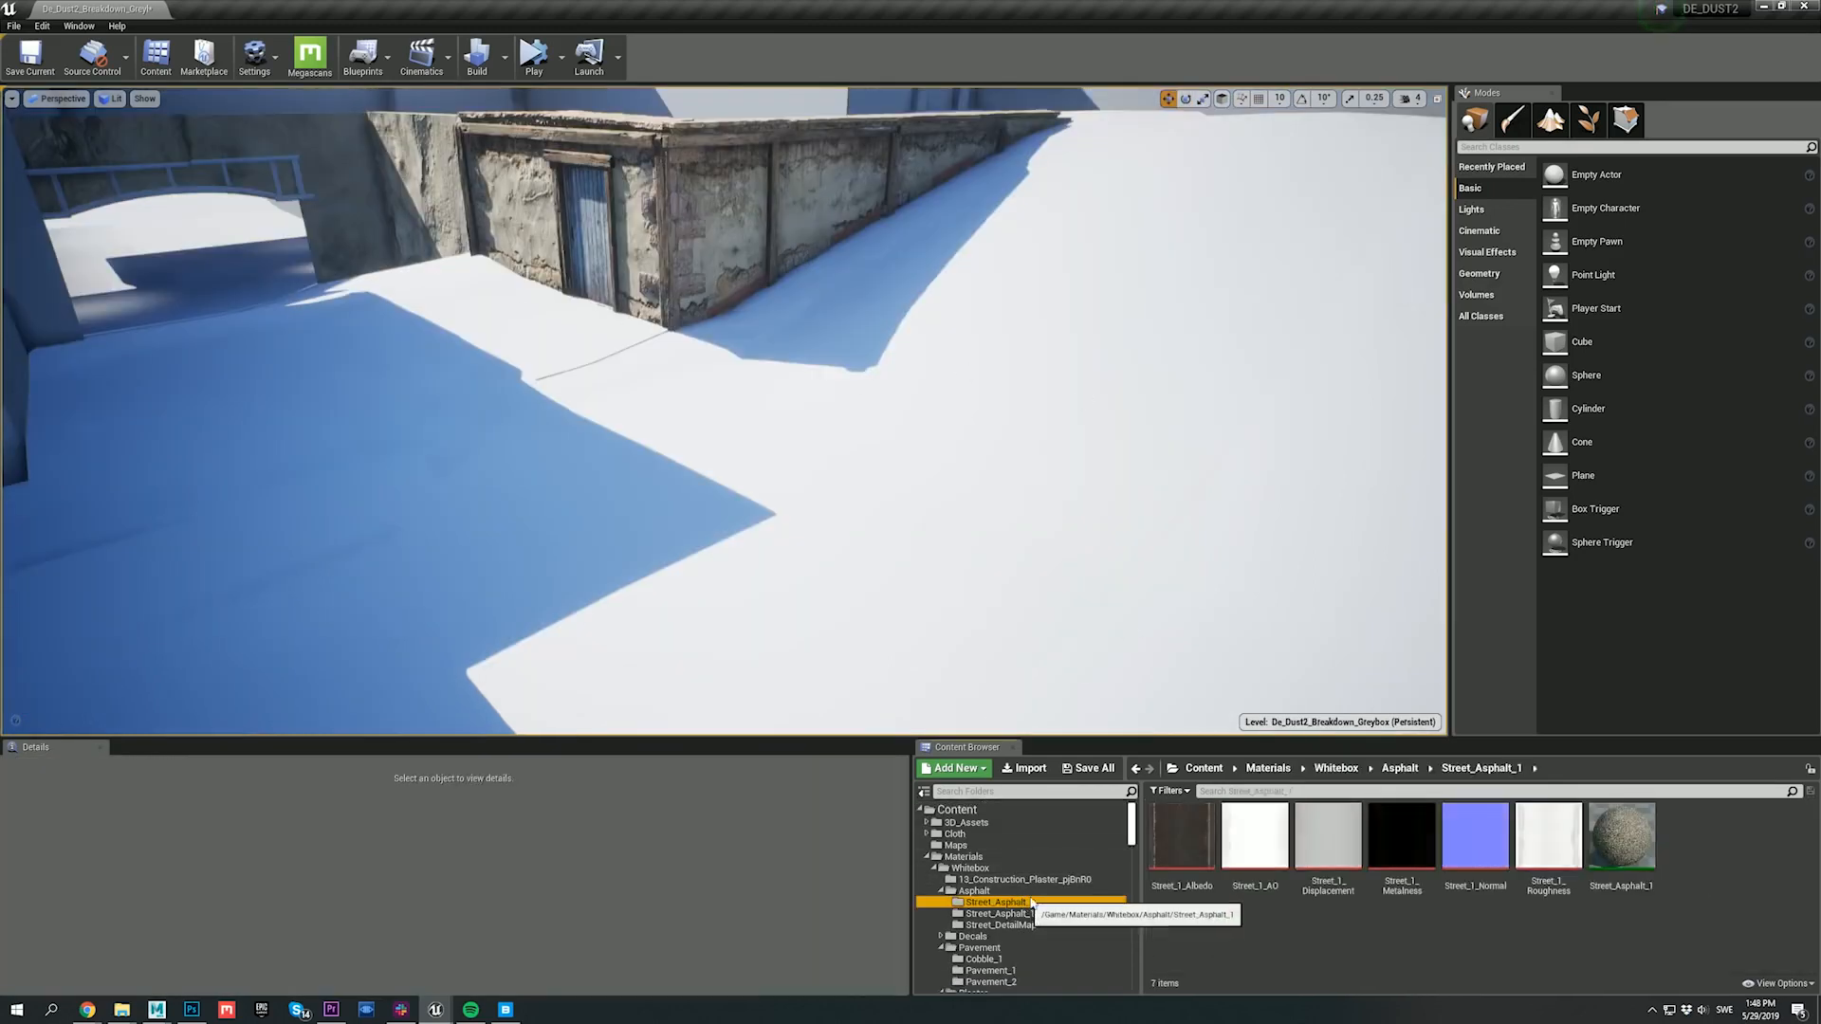
pyautogui.moveTo(1617, 842); pyautogui.dragTo(935, 521)
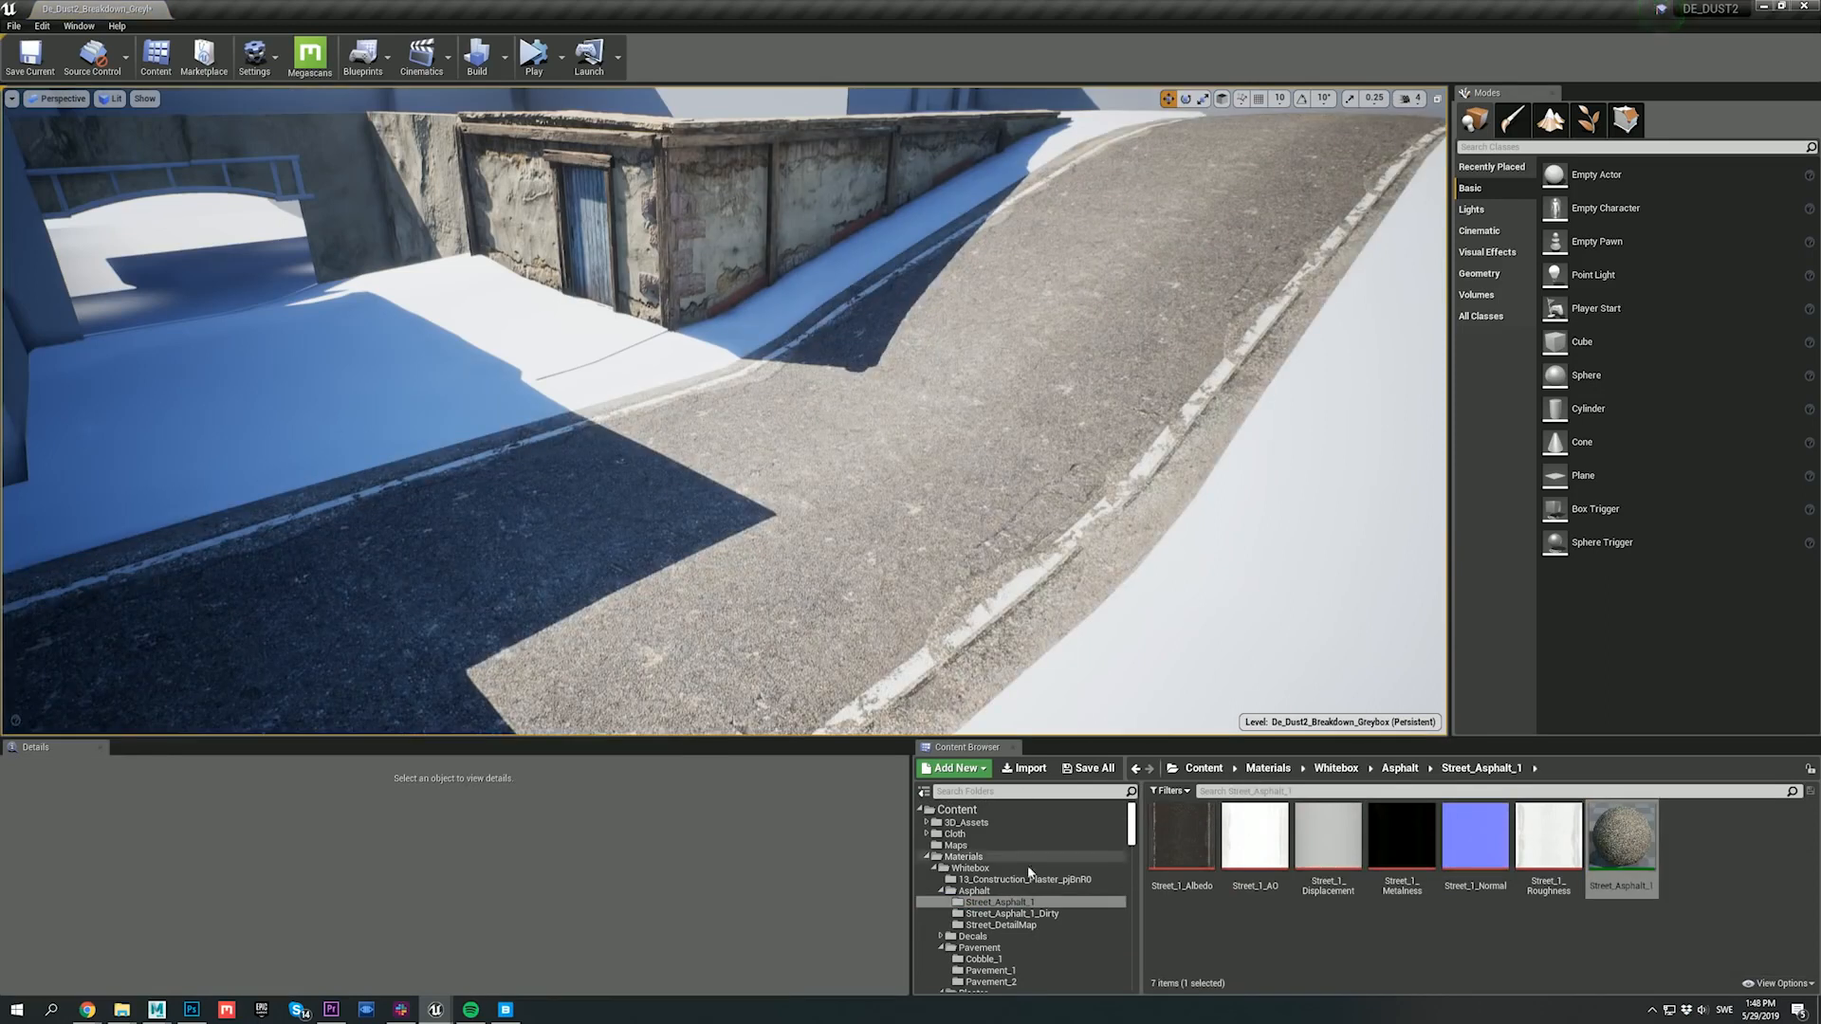
pyautogui.click(1020, 969)
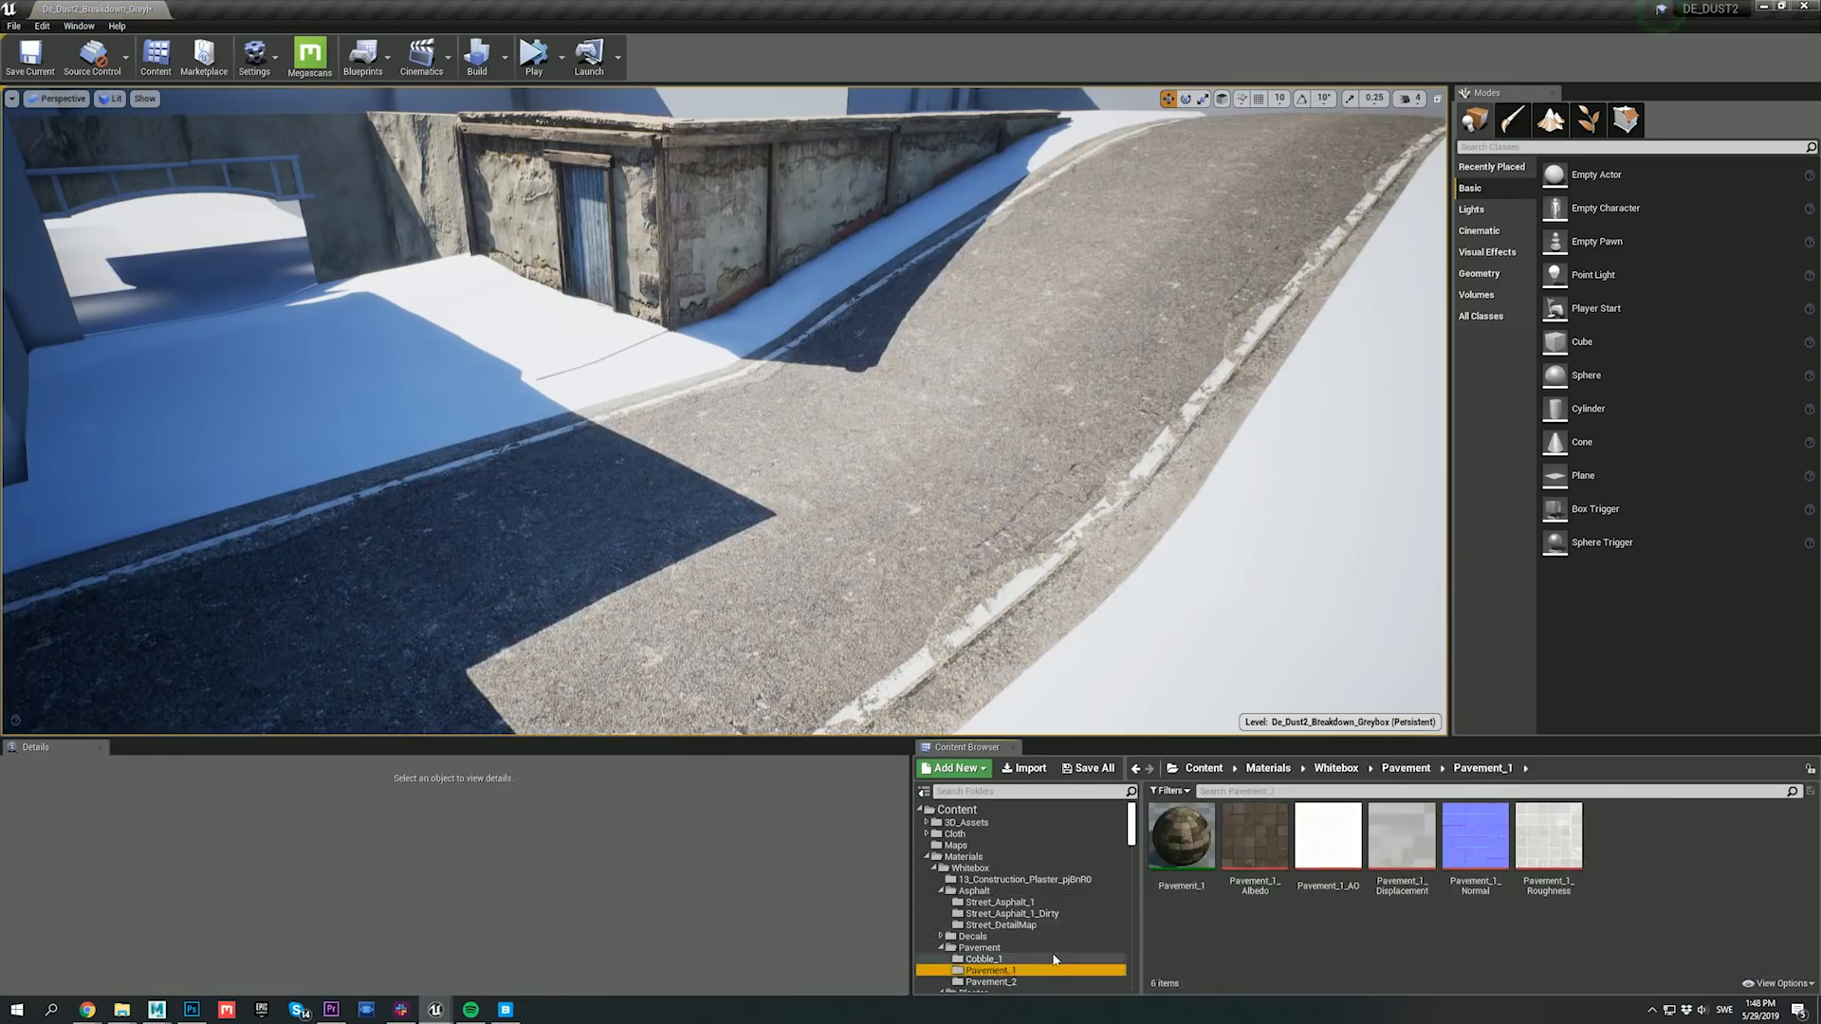
pyautogui.moveTo(1180, 839); pyautogui.dragTo(1211, 599)
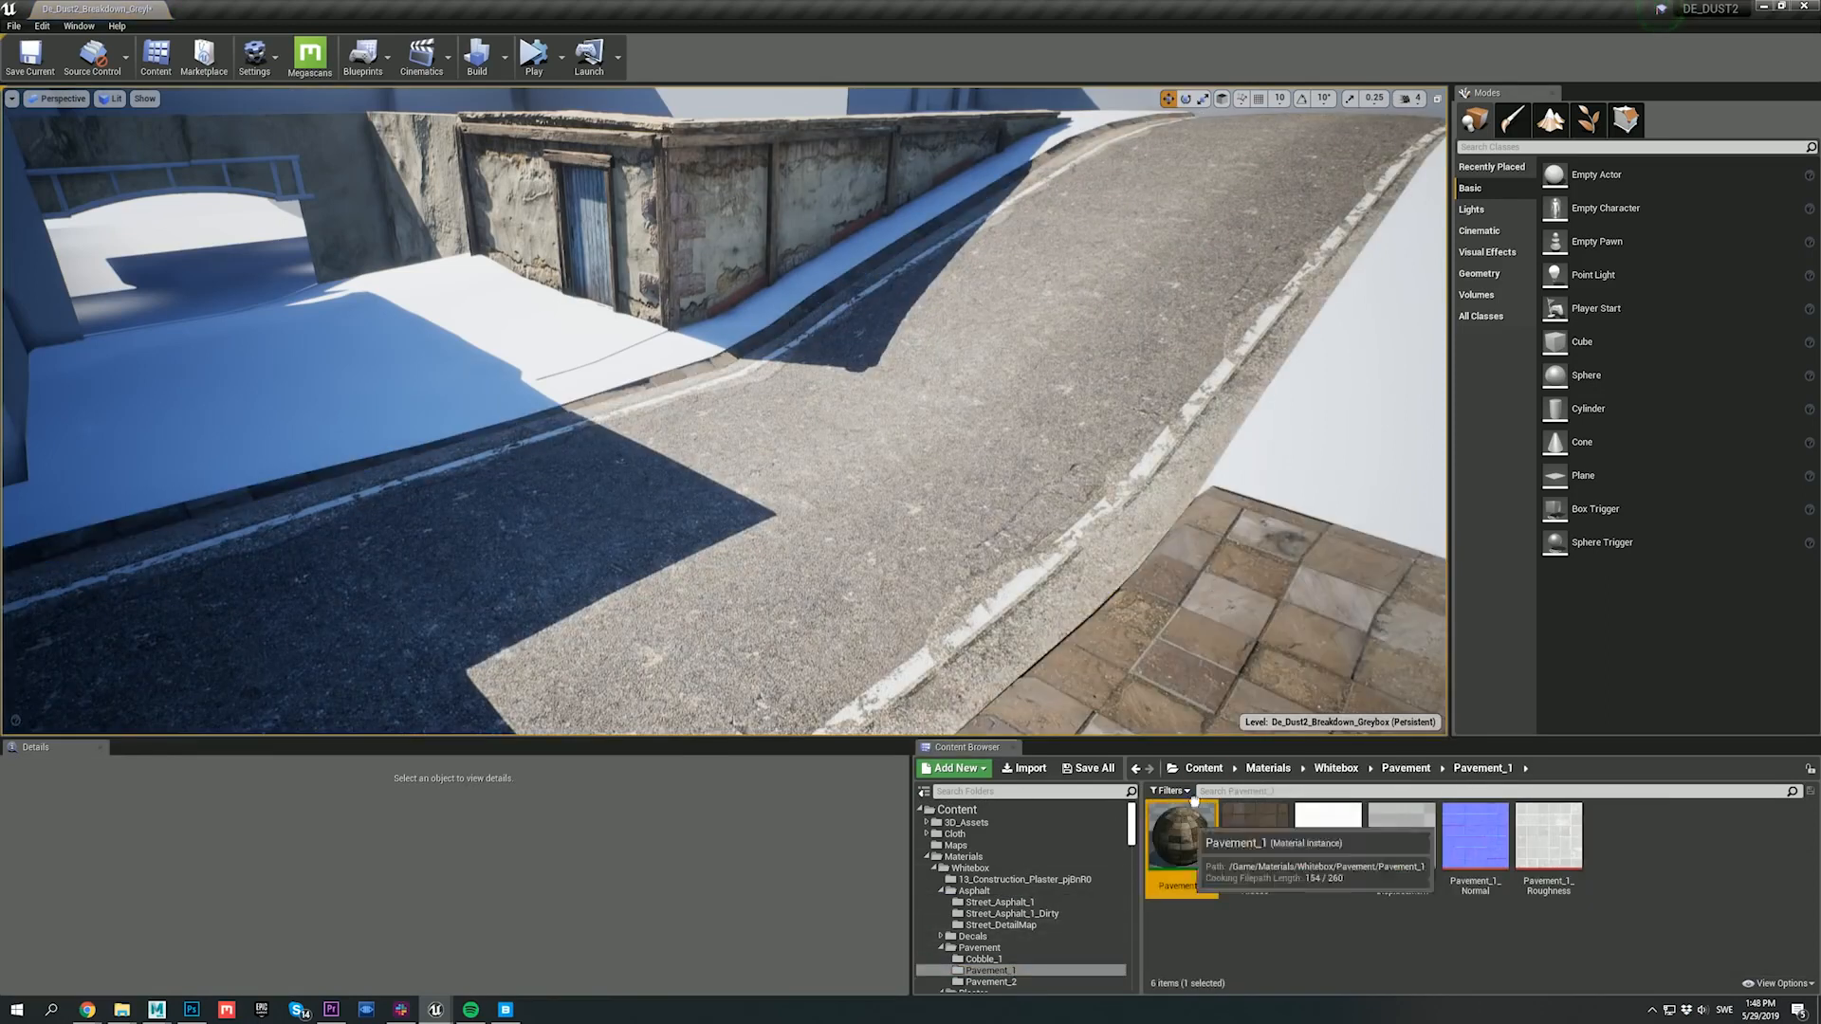
pyautogui.moveTo(1180, 839); pyautogui.dragTo(1356, 379)
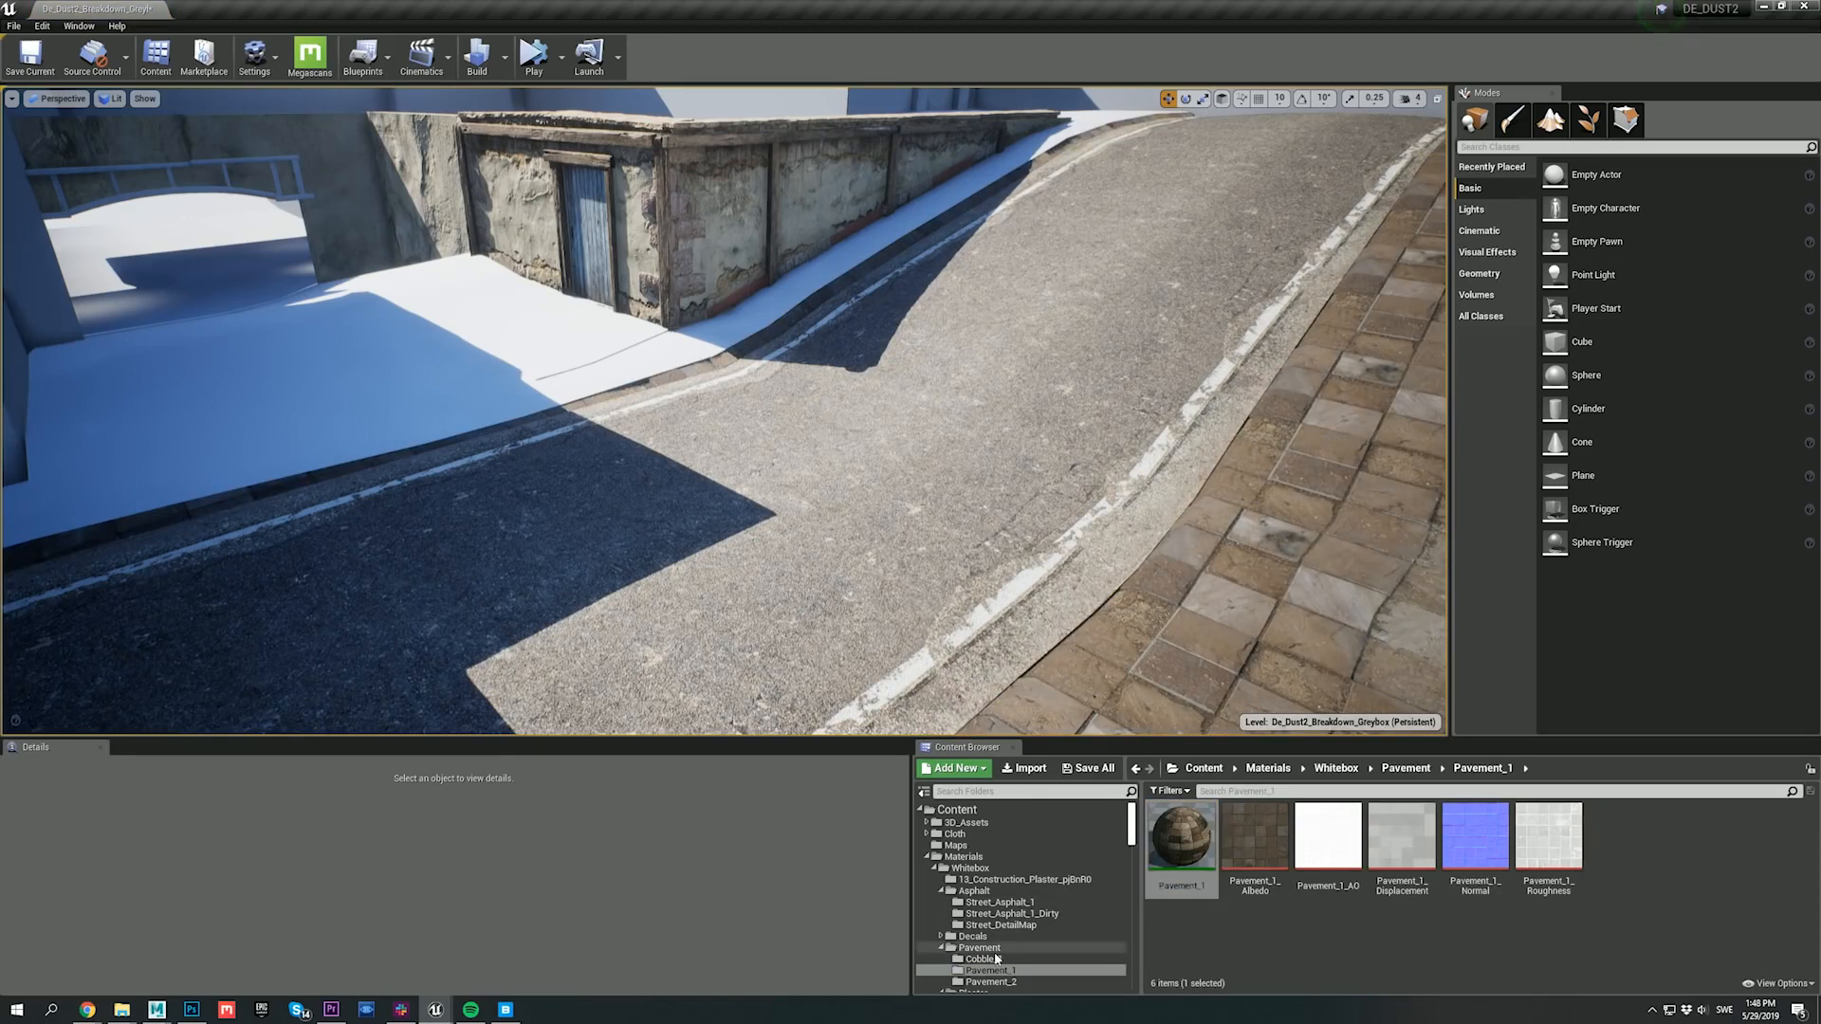
# Step: Apply the Cobble_1 material to the ground in front of the doorway wall
pyautogui.click(986, 959)
pyautogui.moveTo(1181, 839); pyautogui.dragTo(295, 383)
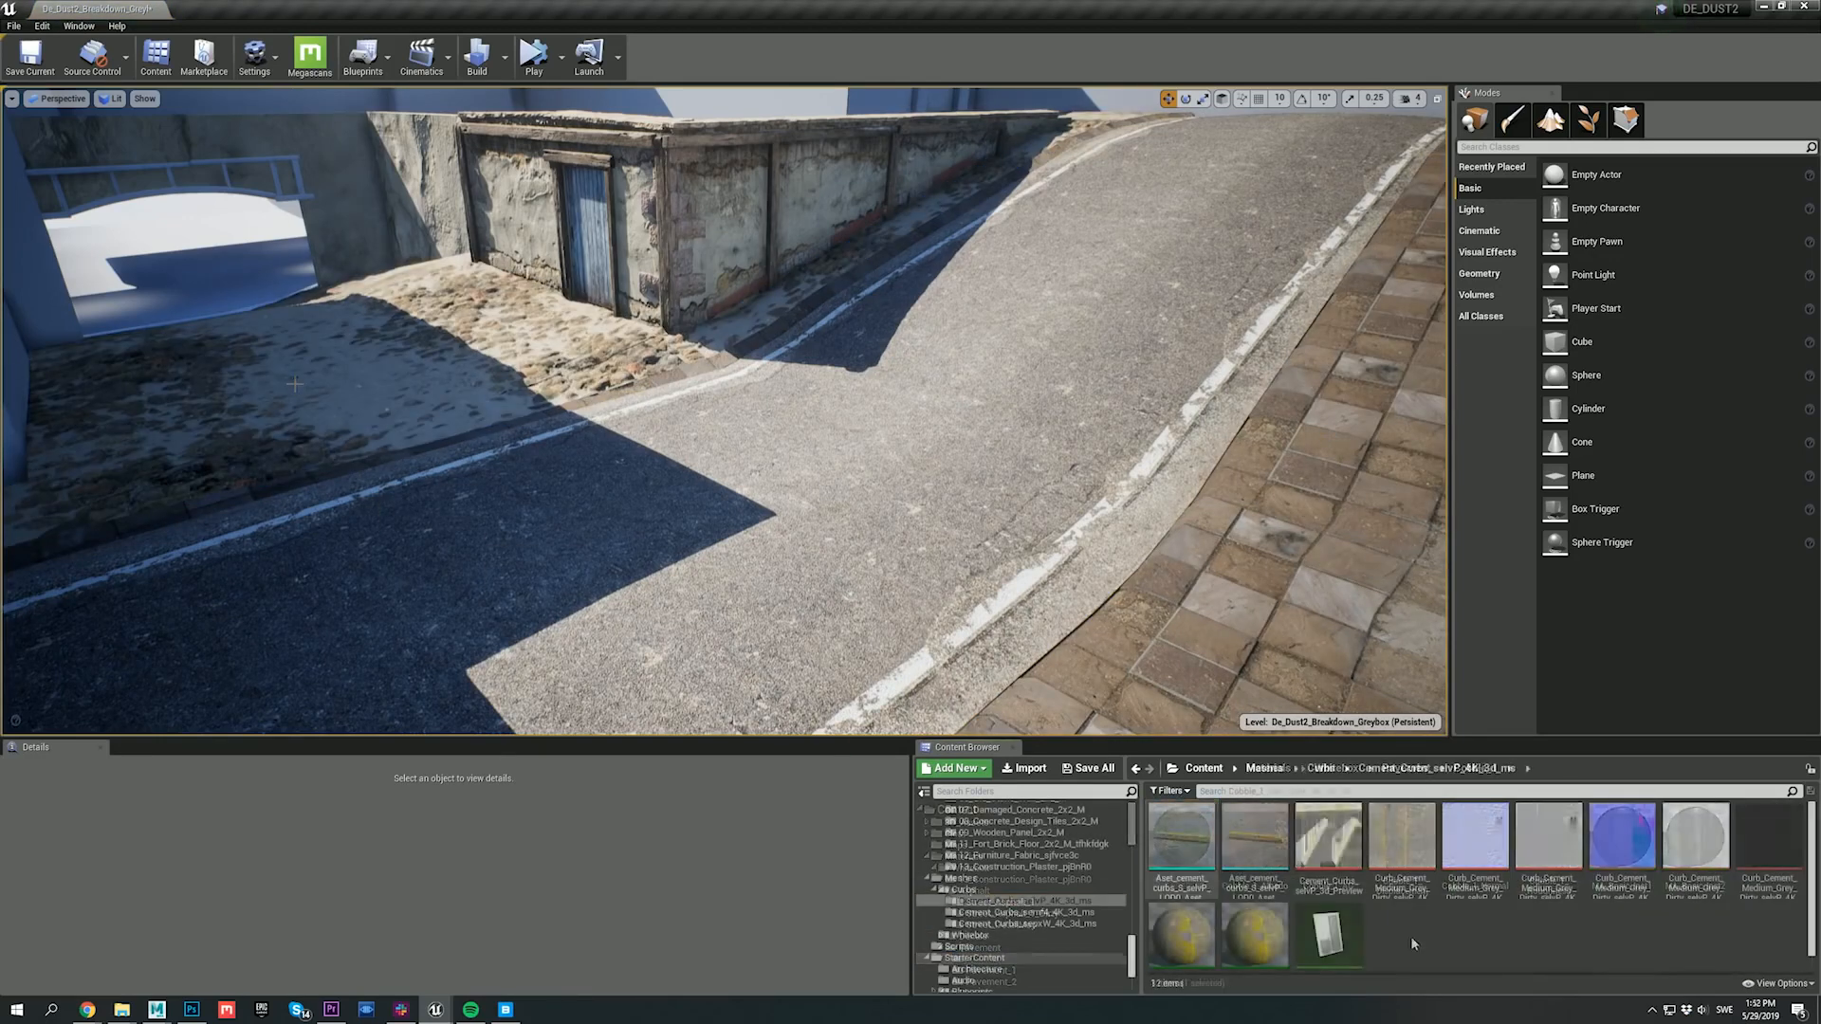
# Step: Place a Cement_Curbs_sepxW mesh between road and sidewalk, and duplicate it alongside using the folder's second curb mesh
pyautogui.click(1027, 923)
pyautogui.moveTo(1621, 834); pyautogui.dragTo(1170, 546)
pyautogui.moveTo(1170, 546); pyautogui.dragTo(948, 569, button='right')
pyautogui.keyDown('alt'); pyautogui.moveTo(1176, 542); pyautogui.dragTo(935, 546); pyautogui.keyUp('alt')
pyautogui.press('e')
pyautogui.scroll(2, 450, 910)
pyautogui.moveTo(1696, 835); pyautogui.dragTo(343, 903)
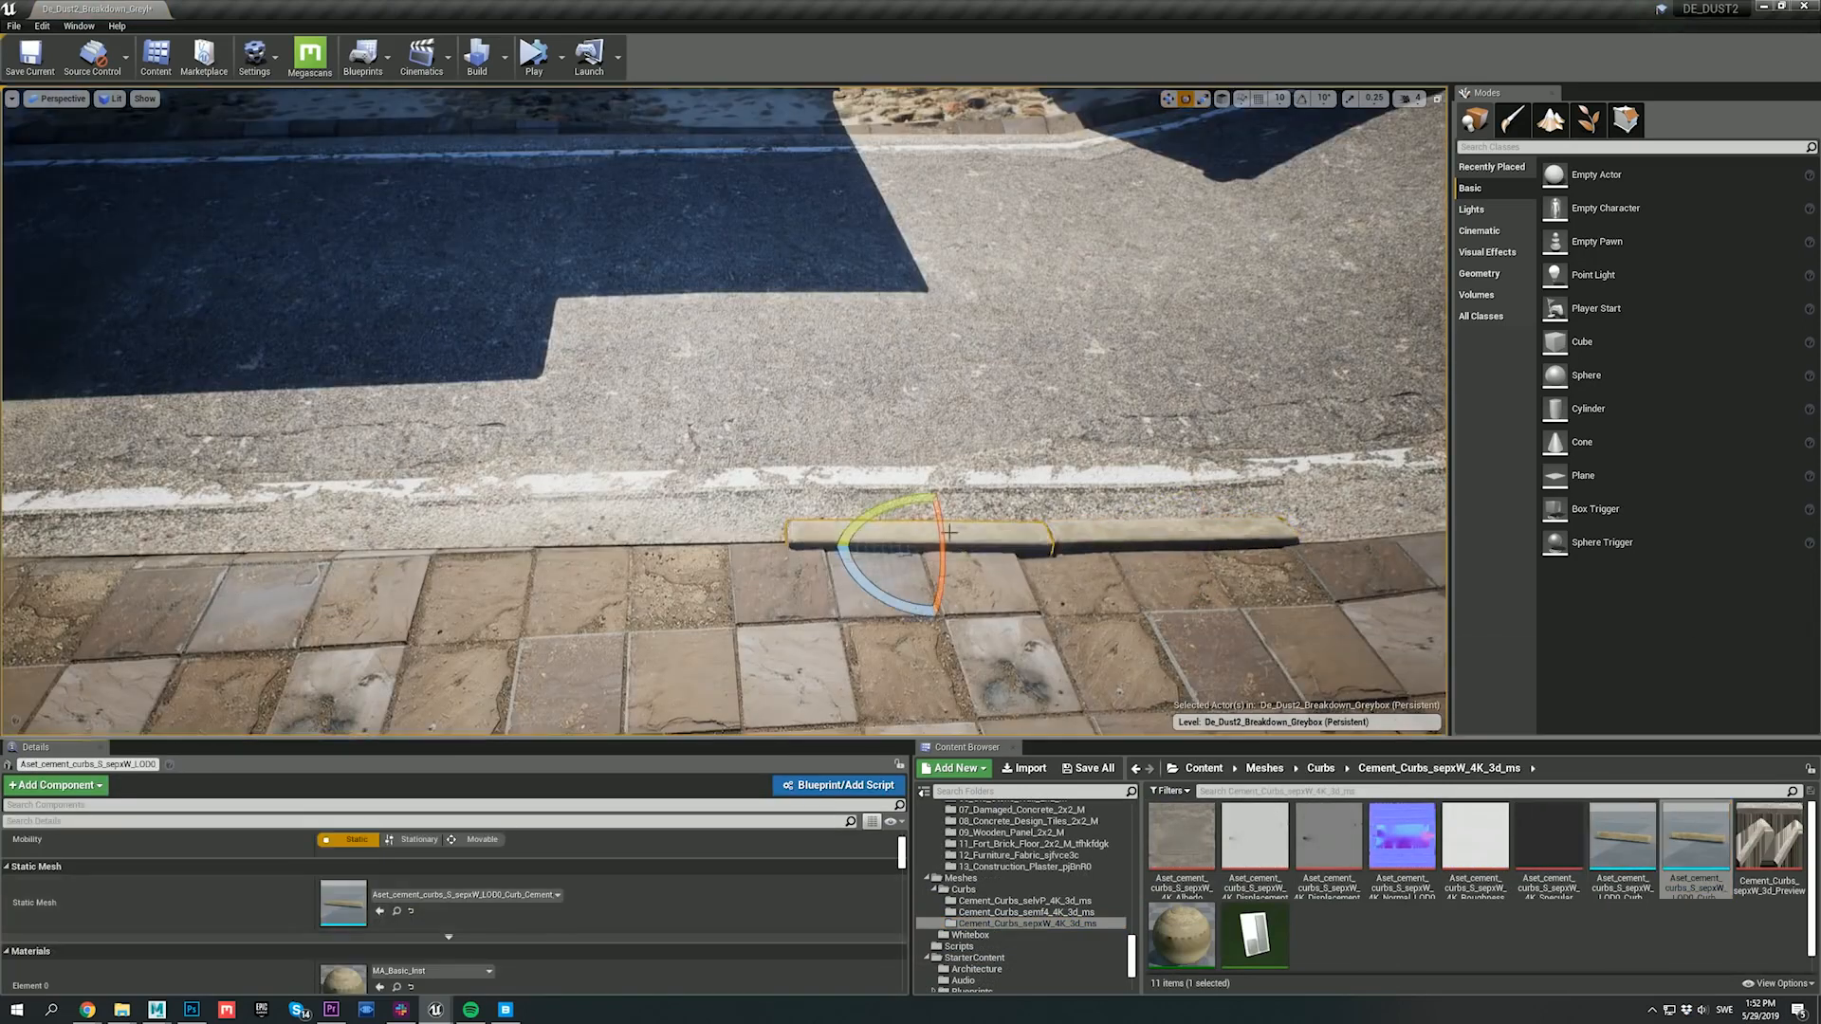
# Step: Extend the curb row with a yellow-painted Cement_Curbs_selvP mesh and a rotated copy of the plain curb
pyautogui.press('w')
pyautogui.keyDown('alt'); pyautogui.moveTo(919, 547); pyautogui.dragTo(654, 550); pyautogui.keyUp('alt')
pyautogui.click(1024, 901)
pyautogui.moveTo(1255, 837); pyautogui.dragTo(344, 903)
pyautogui.click(924, 535)
pyautogui.keyDown('alt'); pyautogui.moveTo(920, 547); pyautogui.dragTo(408, 588); pyautogui.keyUp('alt')
pyautogui.press('e')
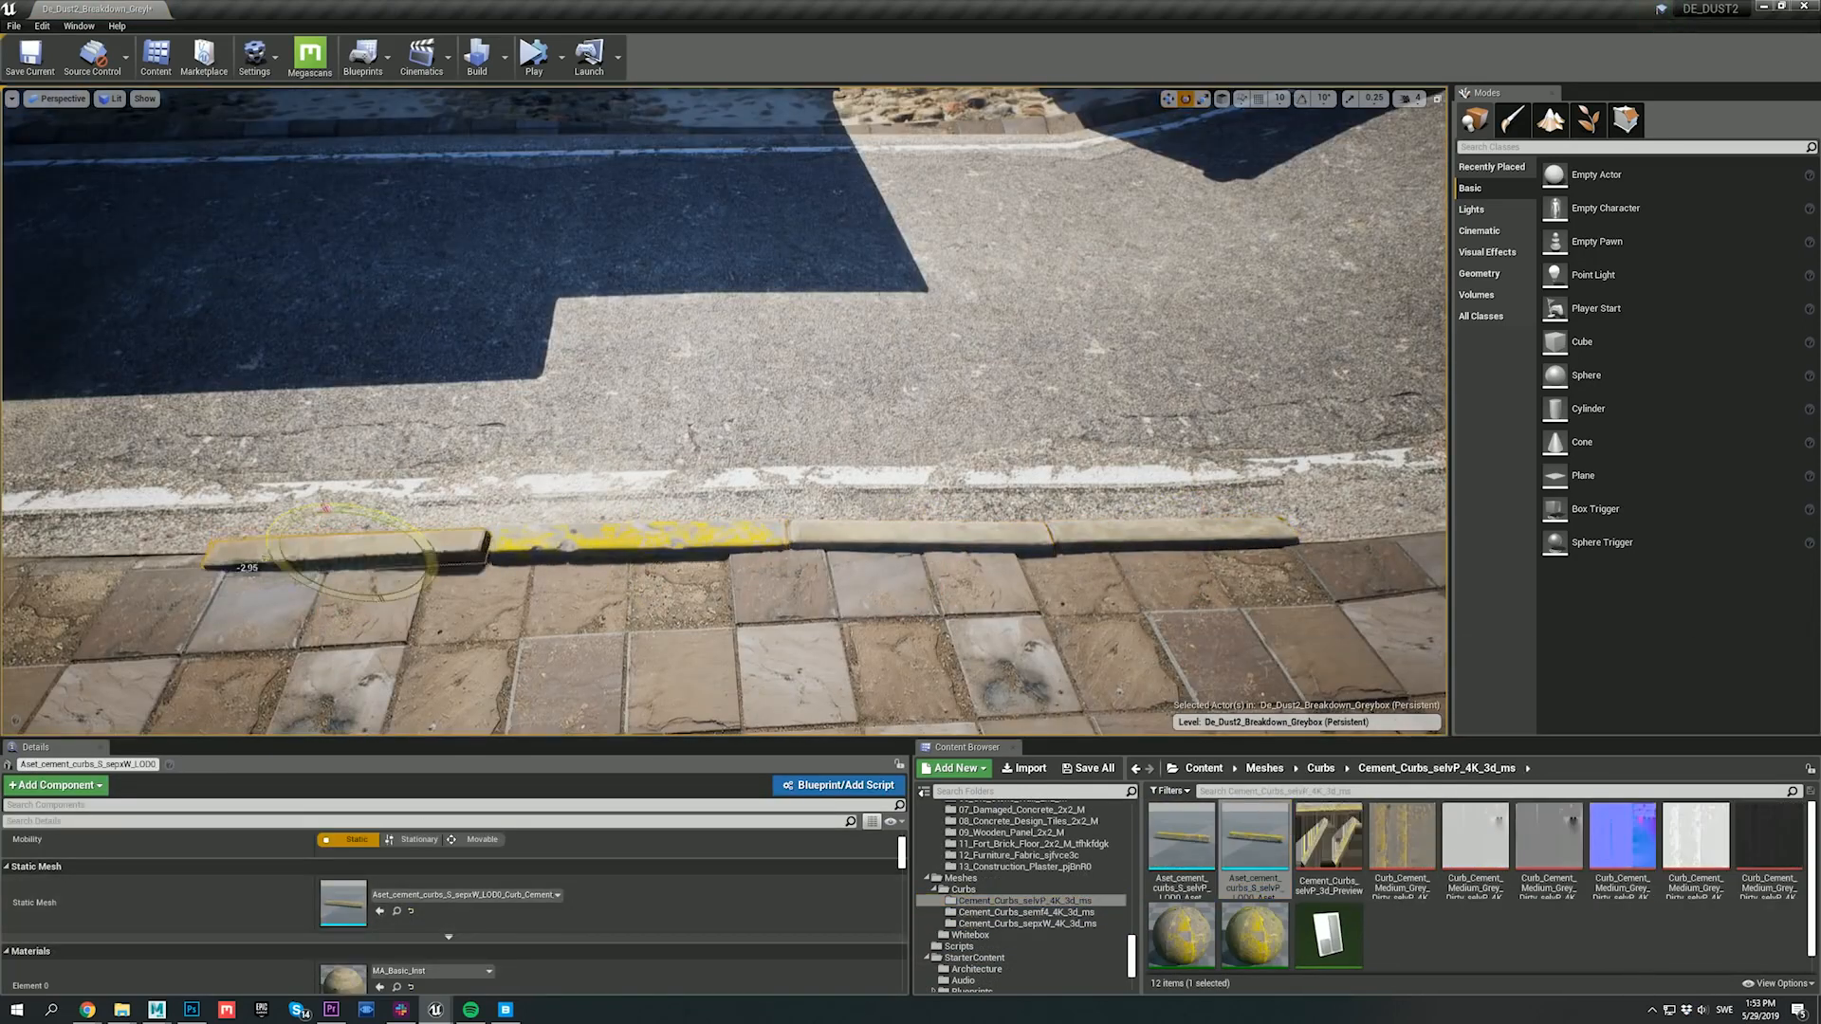
# Step: Continue the curb row with the other yellow selvP curb mesh and a rescaled plain curb at its end
pyautogui.press('w')
pyautogui.moveTo(408, 588); pyautogui.dragTo(322, 579, button='right')
pyautogui.keyDown('alt'); pyautogui.moveTo(704, 538); pyautogui.dragTo(431, 537); pyautogui.keyUp('alt')
pyautogui.moveTo(1181, 837); pyautogui.dragTo(344, 902)
pyautogui.press('e')
pyautogui.press('w')
pyautogui.keyDown('alt'); pyautogui.moveTo(823, 569); pyautogui.dragTo(270, 562); pyautogui.keyUp('alt')
pyautogui.press('r')
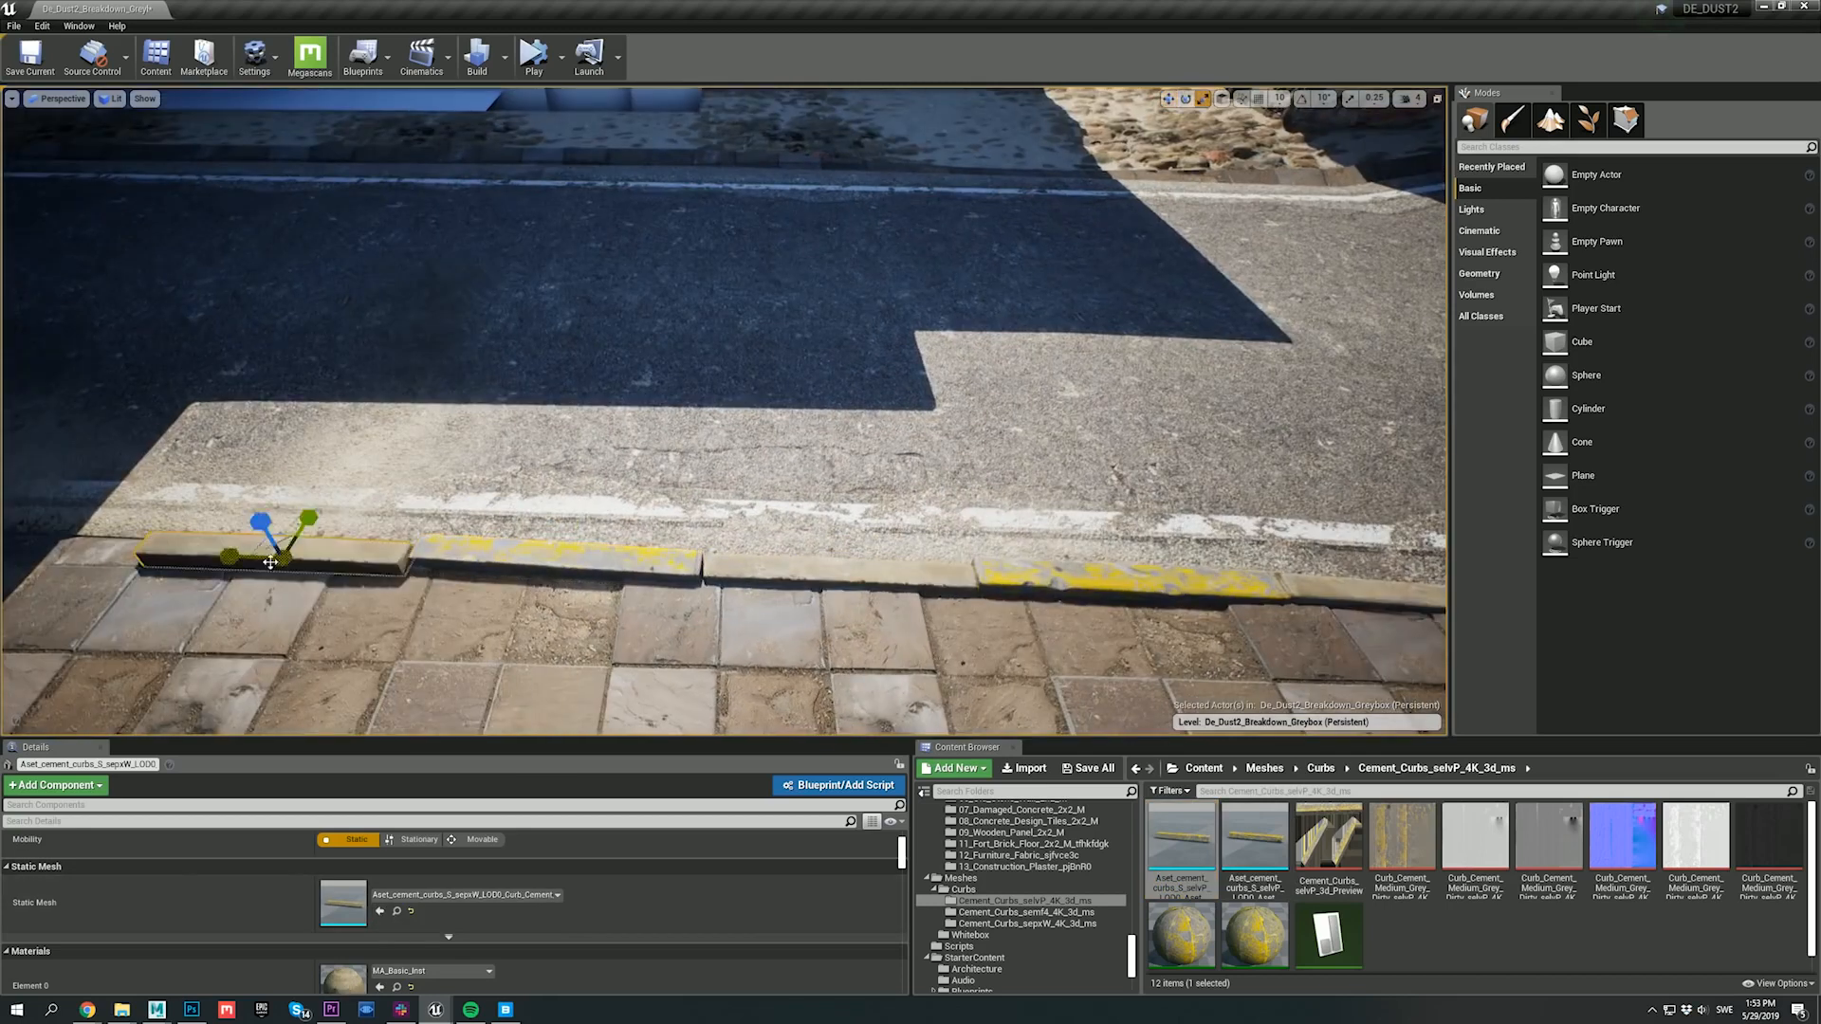
pyautogui.press('w')
pyautogui.press('e')
pyautogui.press('w')
# Step: Duplicate the curb pieces uphill along the sidewalk edge and locate the curb's mesh asset
pyautogui.moveTo(271, 562); pyautogui.dragTo(769, 545, button='right')
pyautogui.keyDown('alt'); pyautogui.moveTo(768, 545); pyautogui.dragTo(903, 474); pyautogui.keyUp('alt')
pyautogui.moveTo(903, 474); pyautogui.dragTo(1043, 386)
pyautogui.press('g')
pyautogui.press('g')
pyautogui.hotkey('ctrl', 'b')
# Step: Rotate and move the uphill curb pieces to follow the slope of the sidewalk edge
pyautogui.moveTo(986, 417); pyautogui.dragTo(910, 341, button='right')
pyautogui.press('g')
pyautogui.press('e')
pyautogui.press('w')
pyautogui.press('g')
pyautogui.press('g')
pyautogui.press('g')
pyautogui.press('Escape')
# Step: Swap the upper sidewalk curb to the first Cement_Curbs_sepxW mesh and duplicate it further uphill
pyautogui.click(1257, 339)
pyautogui.click(1622, 837)
pyautogui.click(379, 912)
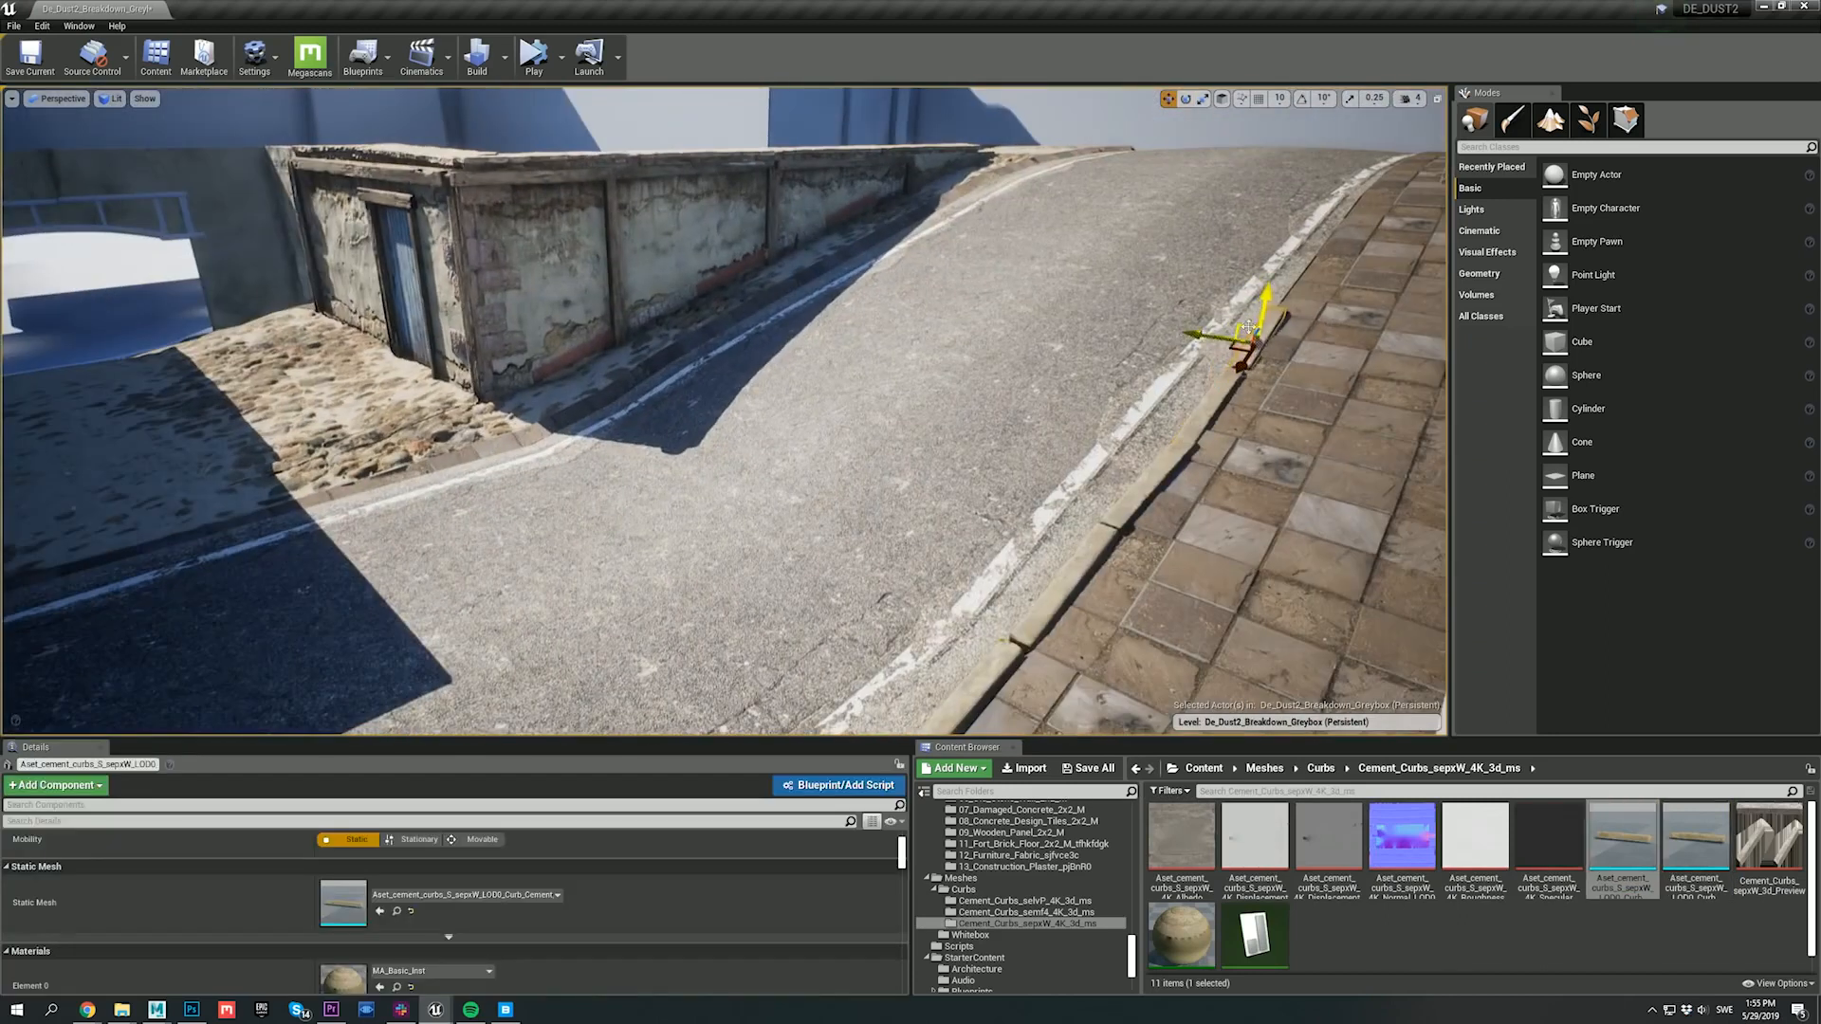
pyautogui.keyDown('alt'); pyautogui.moveTo(1242, 356); pyautogui.dragTo(1301, 275); pyautogui.keyUp('alt')
pyautogui.press('g')
pyautogui.moveTo(1306, 235); pyautogui.dragTo(854, 332, button='right')
pyautogui.press('g')
pyautogui.keyDown('shift'); pyautogui.click(750, 218); pyautogui.keyUp('shift')
pyautogui.press('g')
# Step: Rotate a curb on the road's opposite edge and duplicate it uphill along the plaster wall
pyautogui.click(564, 385)
pyautogui.press('e')
pyautogui.press('w')
pyautogui.keyDown('alt'); pyautogui.moveTo(560, 379); pyautogui.dragTo(637, 332); pyautogui.keyUp('alt')
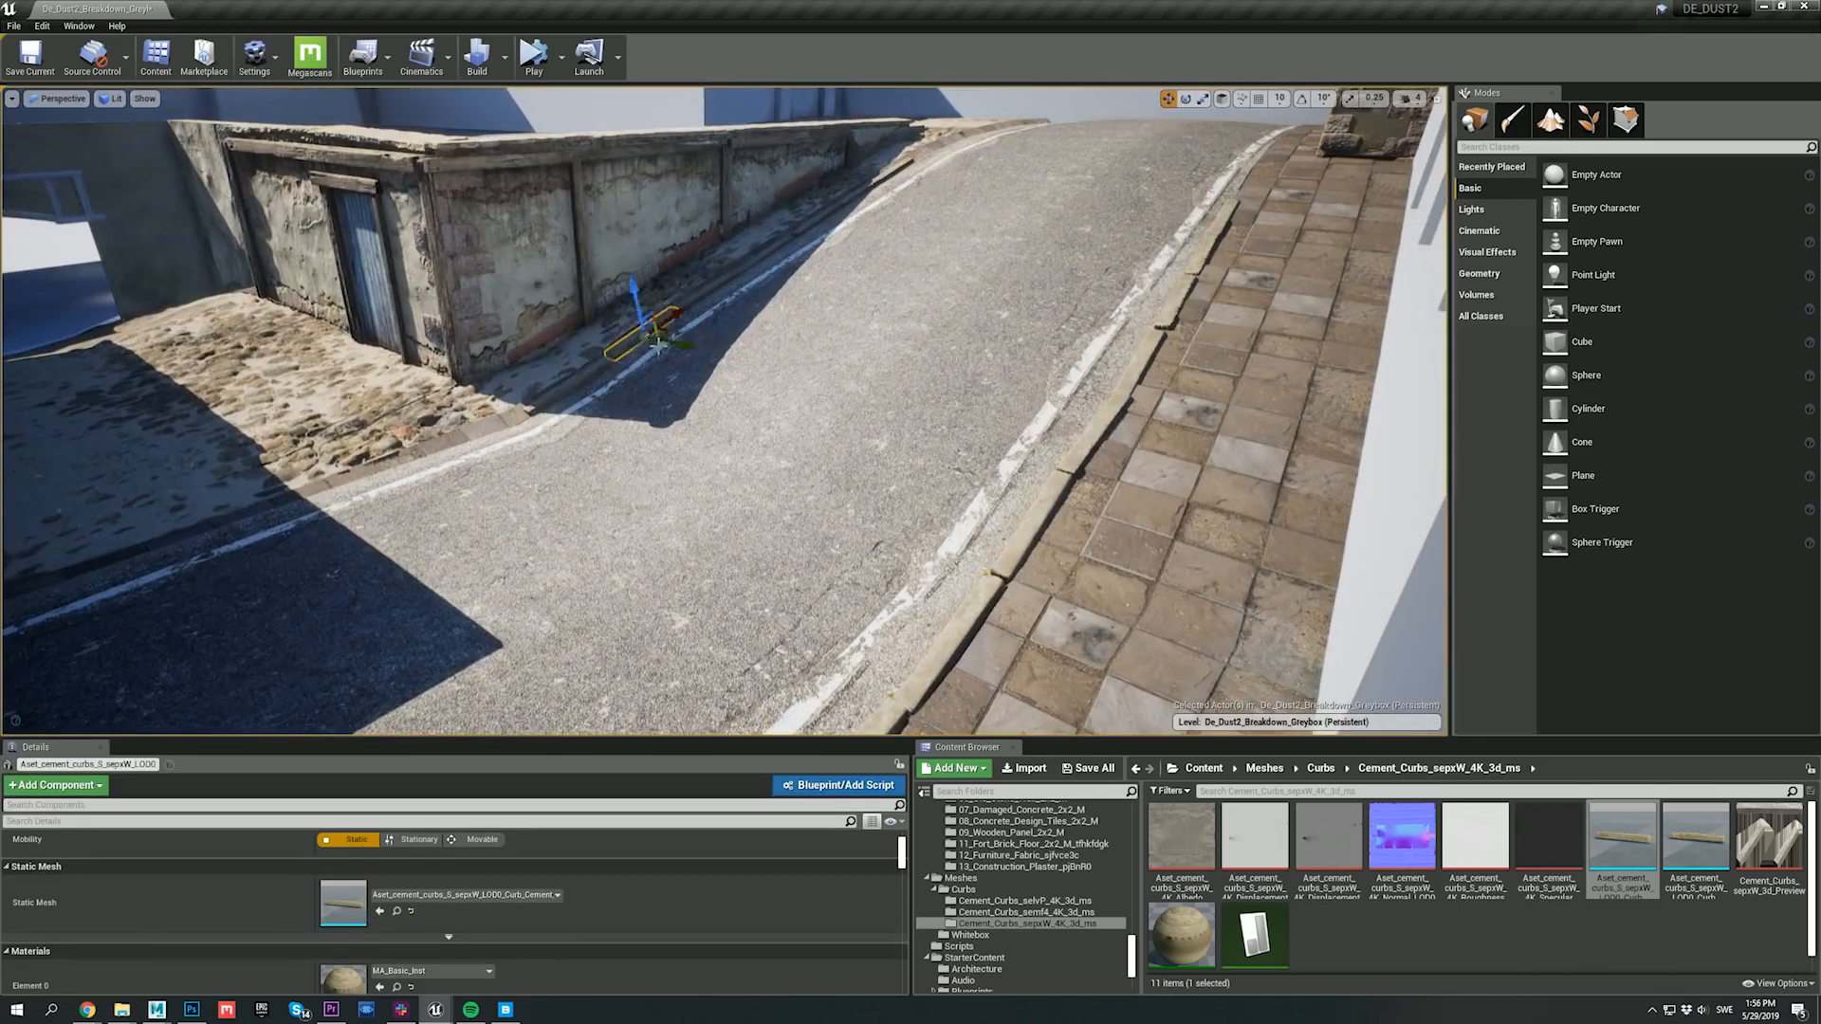
pyautogui.moveTo(645, 331); pyautogui.dragTo(759, 379, button='right')
pyautogui.press('g')
pyautogui.keyDown('alt'); pyautogui.moveTo(839, 233); pyautogui.dragTo(919, 185); pyautogui.keyUp('alt')
pyautogui.press('g')
# Step: Rotate and reposition the curb segments partway up the wall side to close the row along the road edge
pyautogui.scroll(2, 801, 896)
pyautogui.click(749, 332)
pyautogui.press('e')
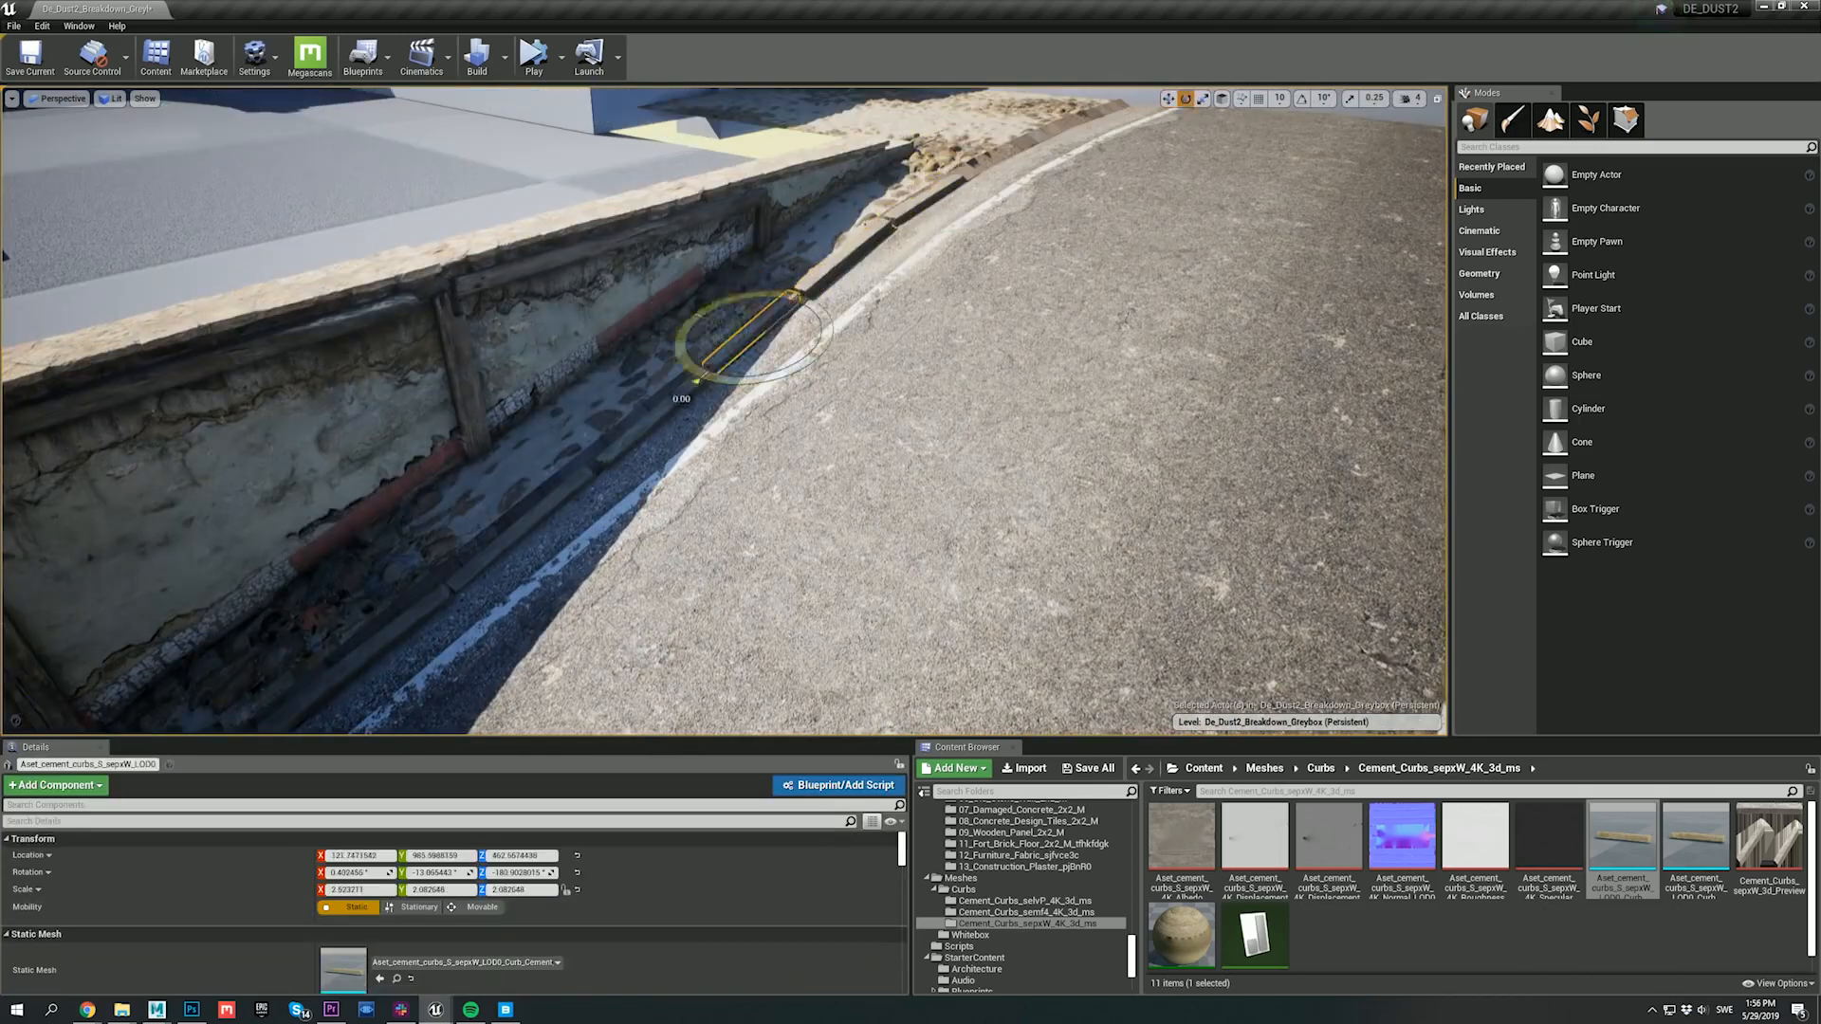
pyautogui.click(651, 406)
pyautogui.press('w')
pyautogui.press('g')
pyautogui.moveTo(655, 399); pyautogui.dragTo(678, 304, button='right')
# Step: Rescale, rotate and move individual curb segments lower down the wall-side row to follow the road edge
pyautogui.click(712, 479)
pyautogui.press('r')
pyautogui.press('e')
pyautogui.press('w')
pyautogui.press('r')
pyautogui.click(589, 503)
pyautogui.press('w')
pyautogui.keyDown('ctrl'); pyautogui.click(62, 630); pyautogui.keyUp('ctrl')
pyautogui.press('g')
pyautogui.press('r')
pyautogui.press('w')
# Step: Rotate, scale and move the curb pieces bordering the cobbled area to fit the road's bend
pyautogui.click(675, 285)
pyautogui.press('e')
pyautogui.click(767, 269)
pyautogui.press('e')
pyautogui.press('r')
pyautogui.press('w')
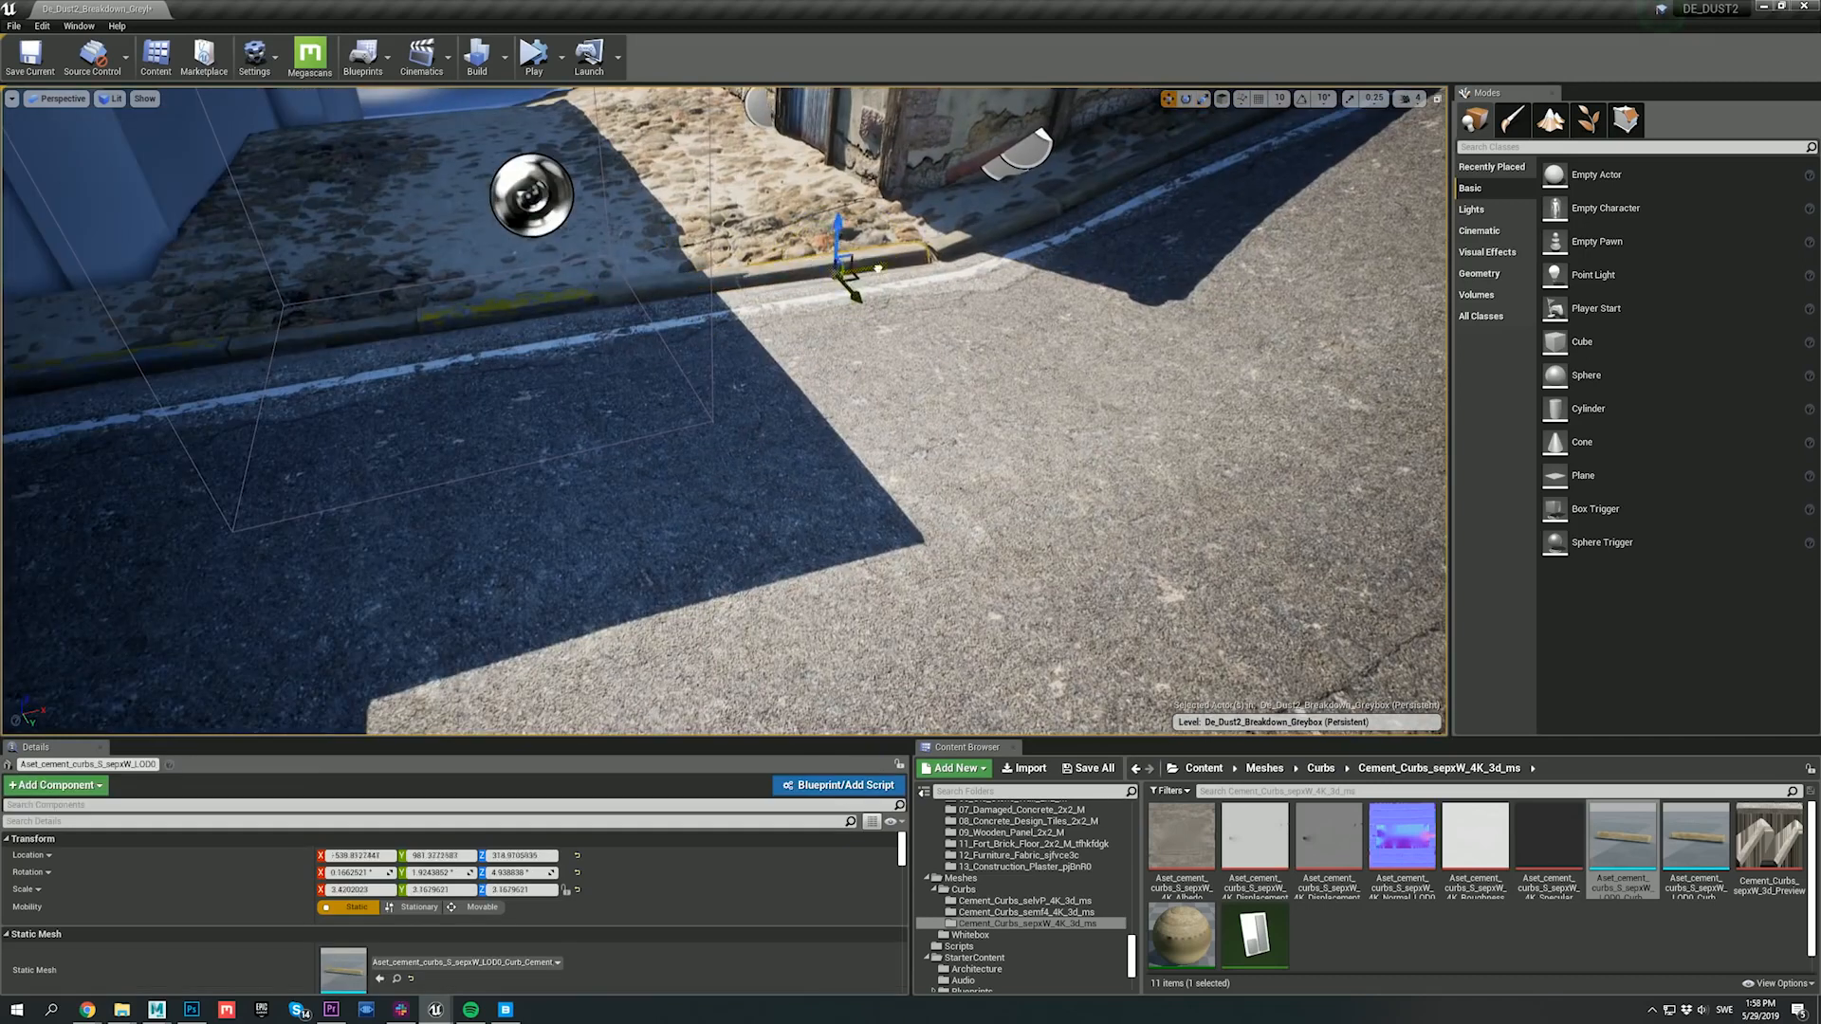
pyautogui.moveTo(844, 275); pyautogui.dragTo(759, 246, button='right')
pyautogui.click(606, 336)
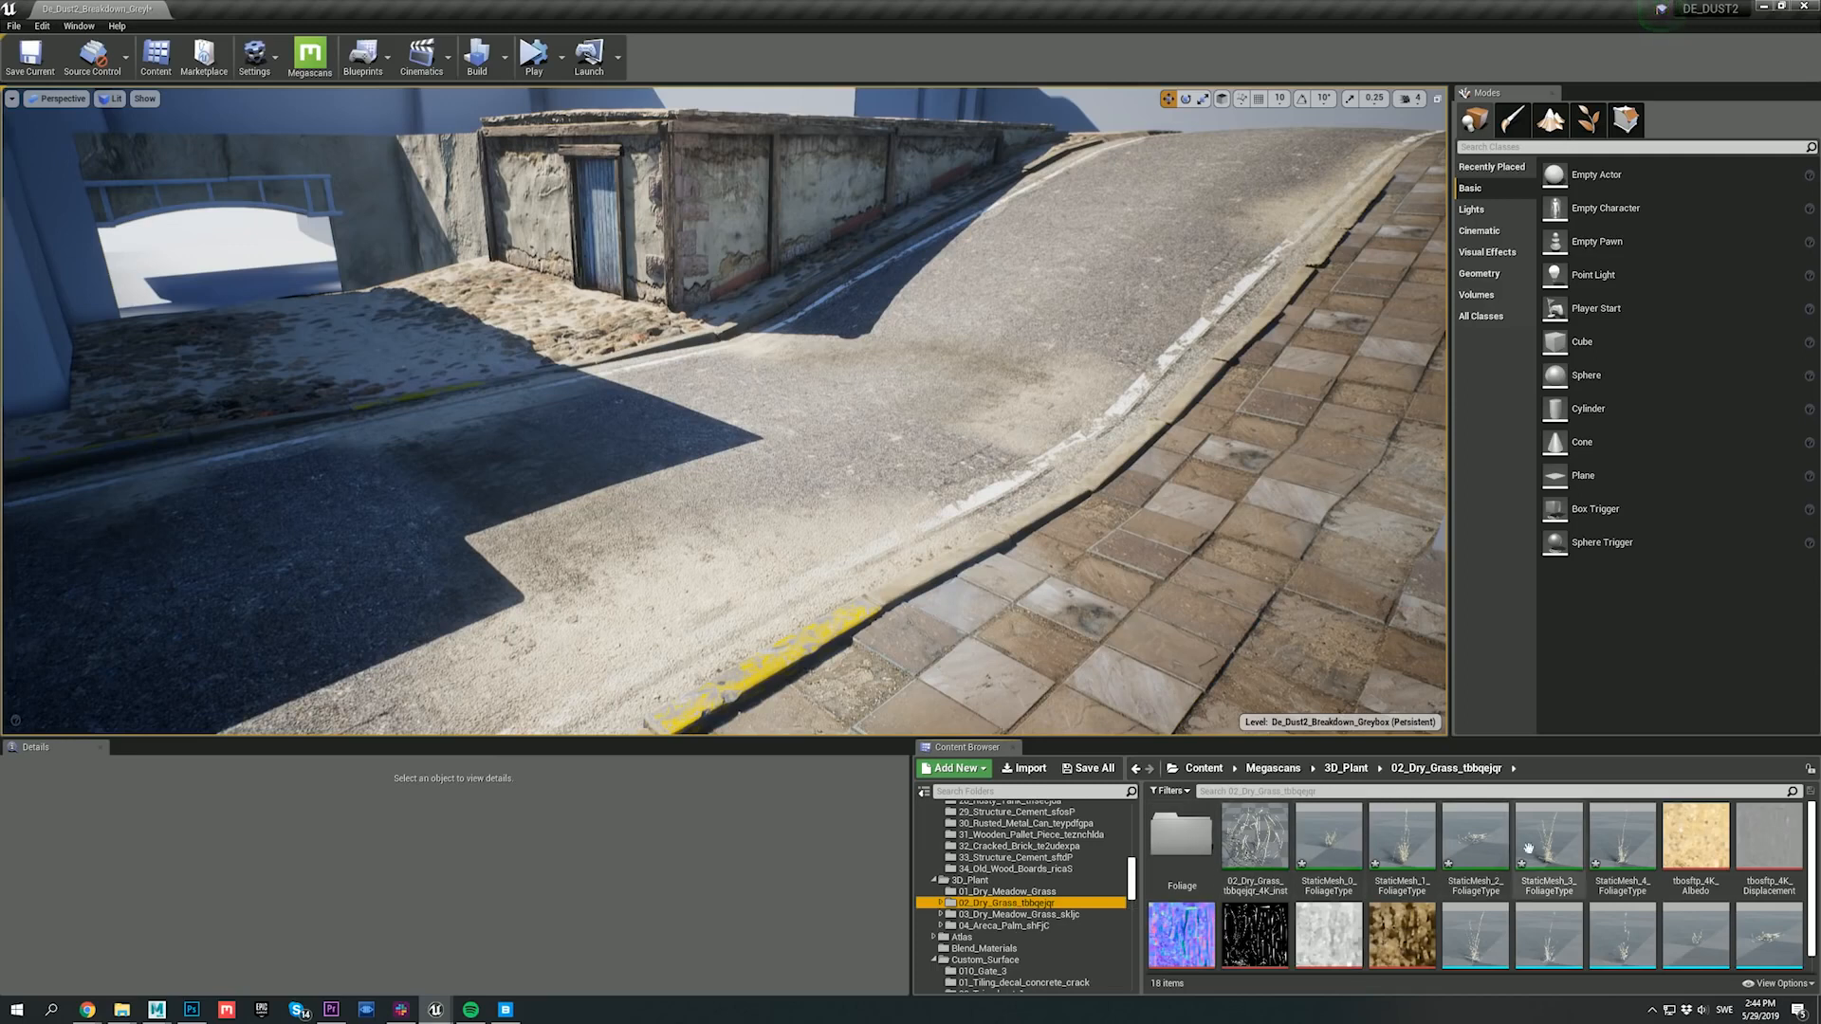
# Step: Paint 02_Dry_Grass foliage on the sidewalk, beside the curb and at the cobbled area's far corner, redoing the corner clump
pyautogui.click(1589, 121)
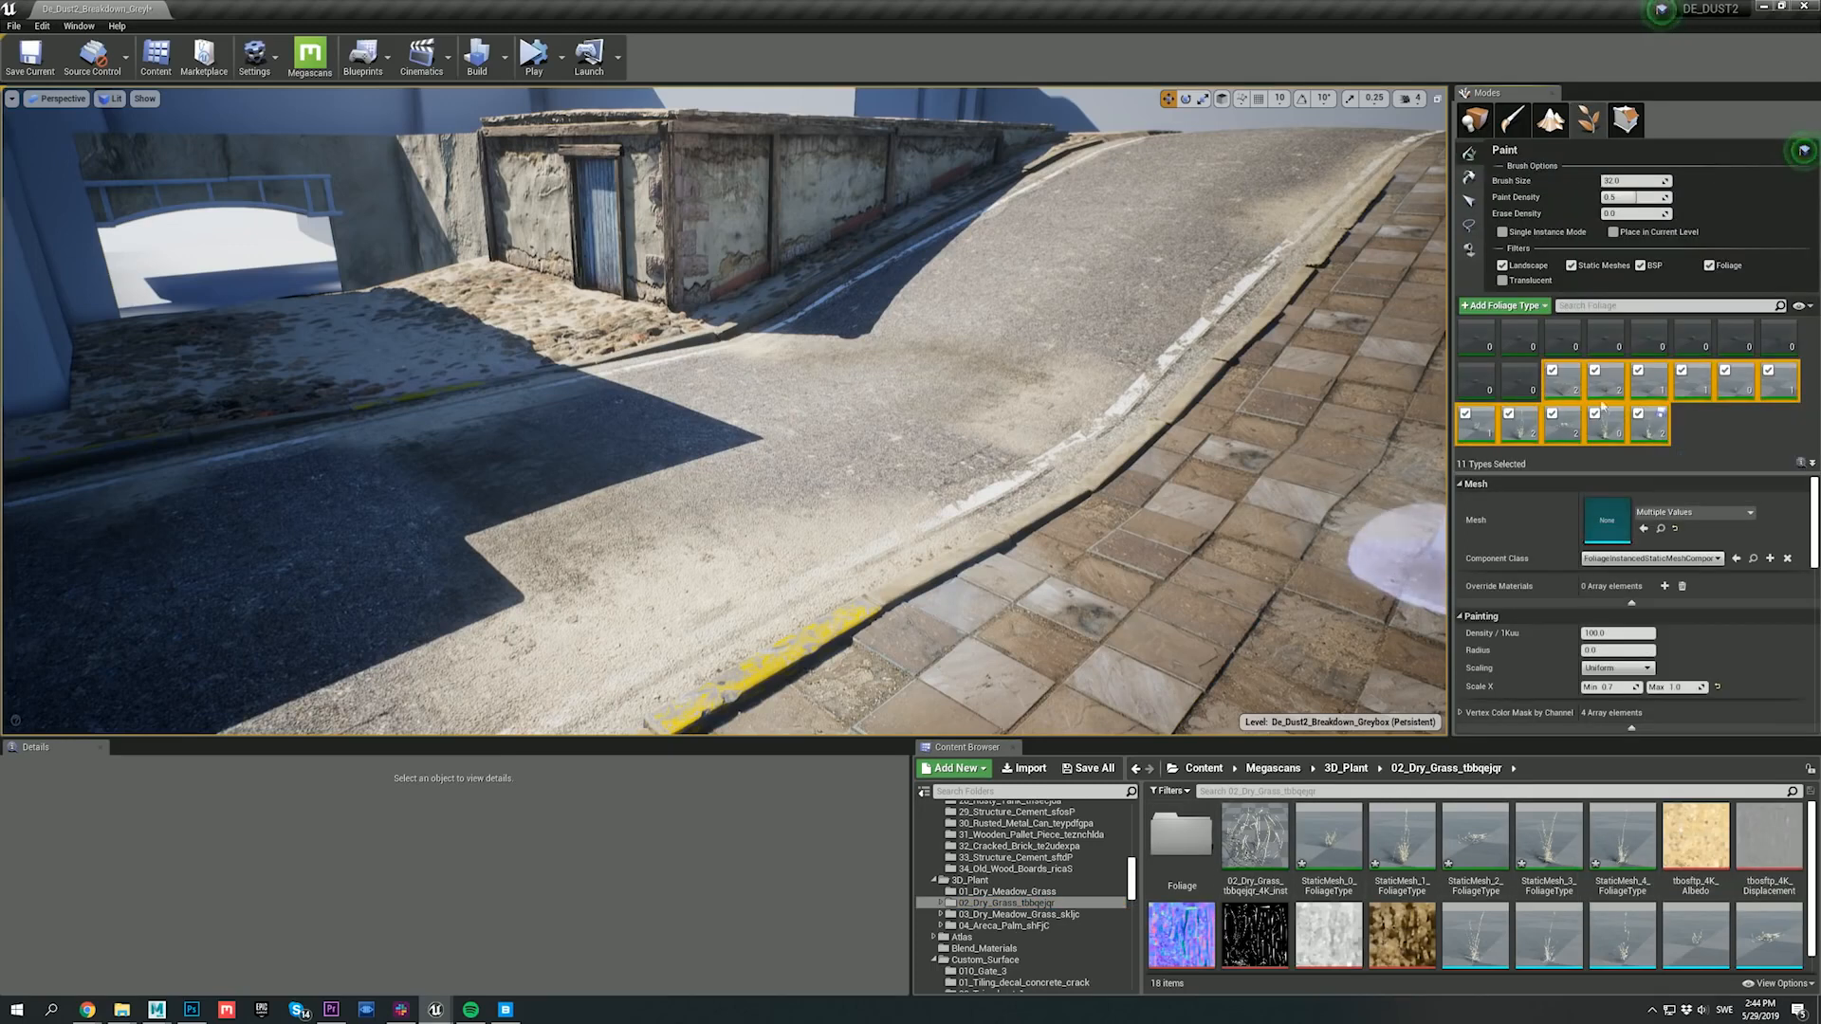
pyautogui.click(1394, 503)
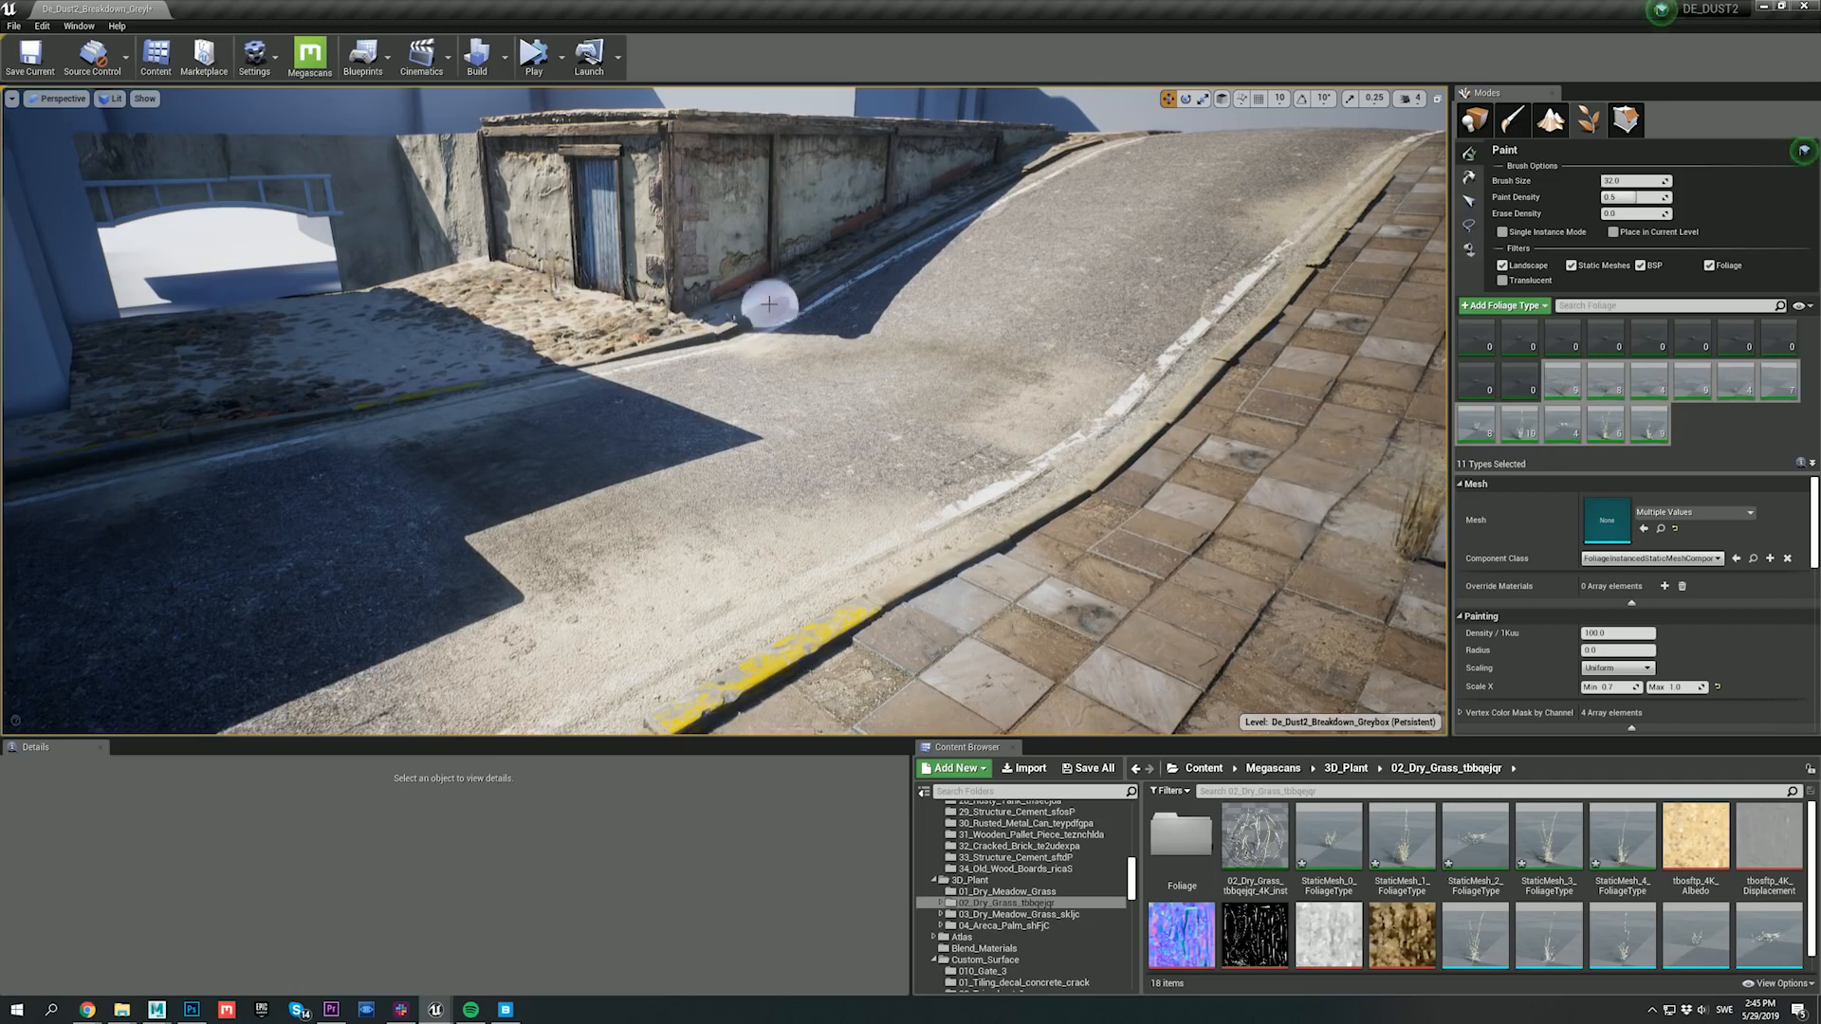
pyautogui.click(1043, 497)
pyautogui.click(1073, 531)
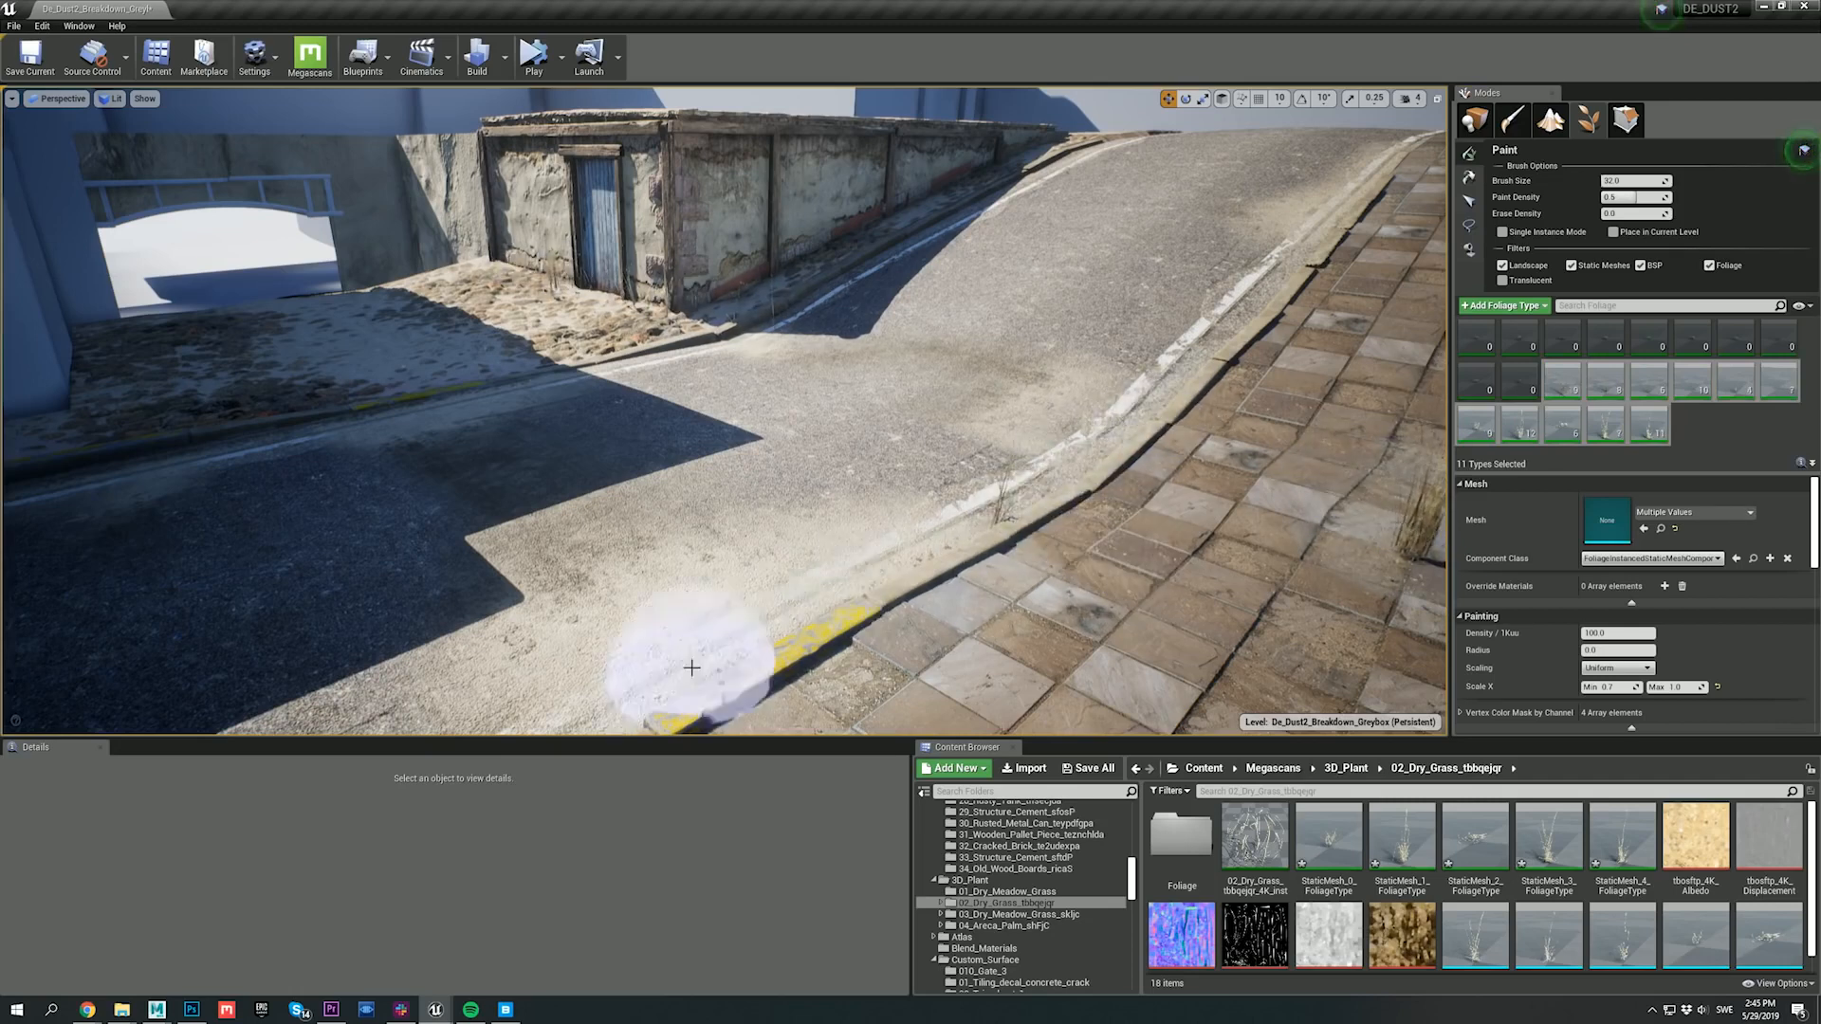
pyautogui.click(100, 406)
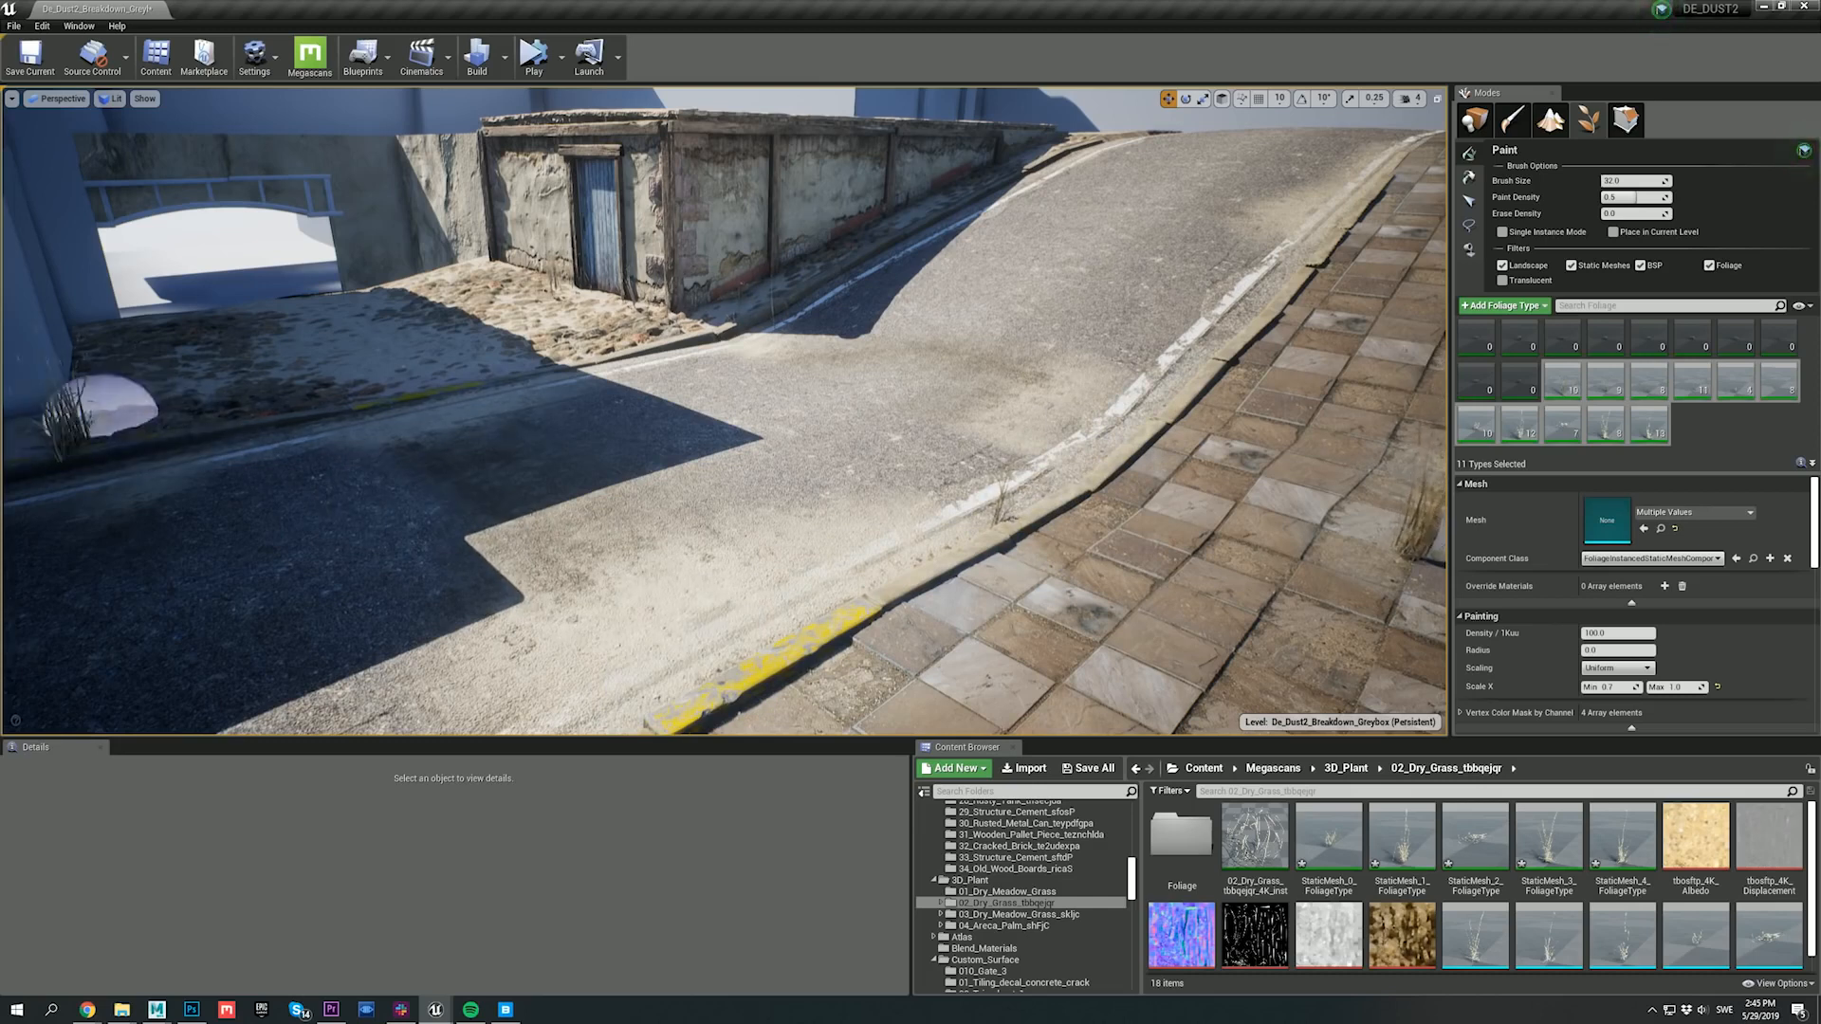
pyautogui.hotkey('ctrl', 'z')
pyautogui.click(99, 406)
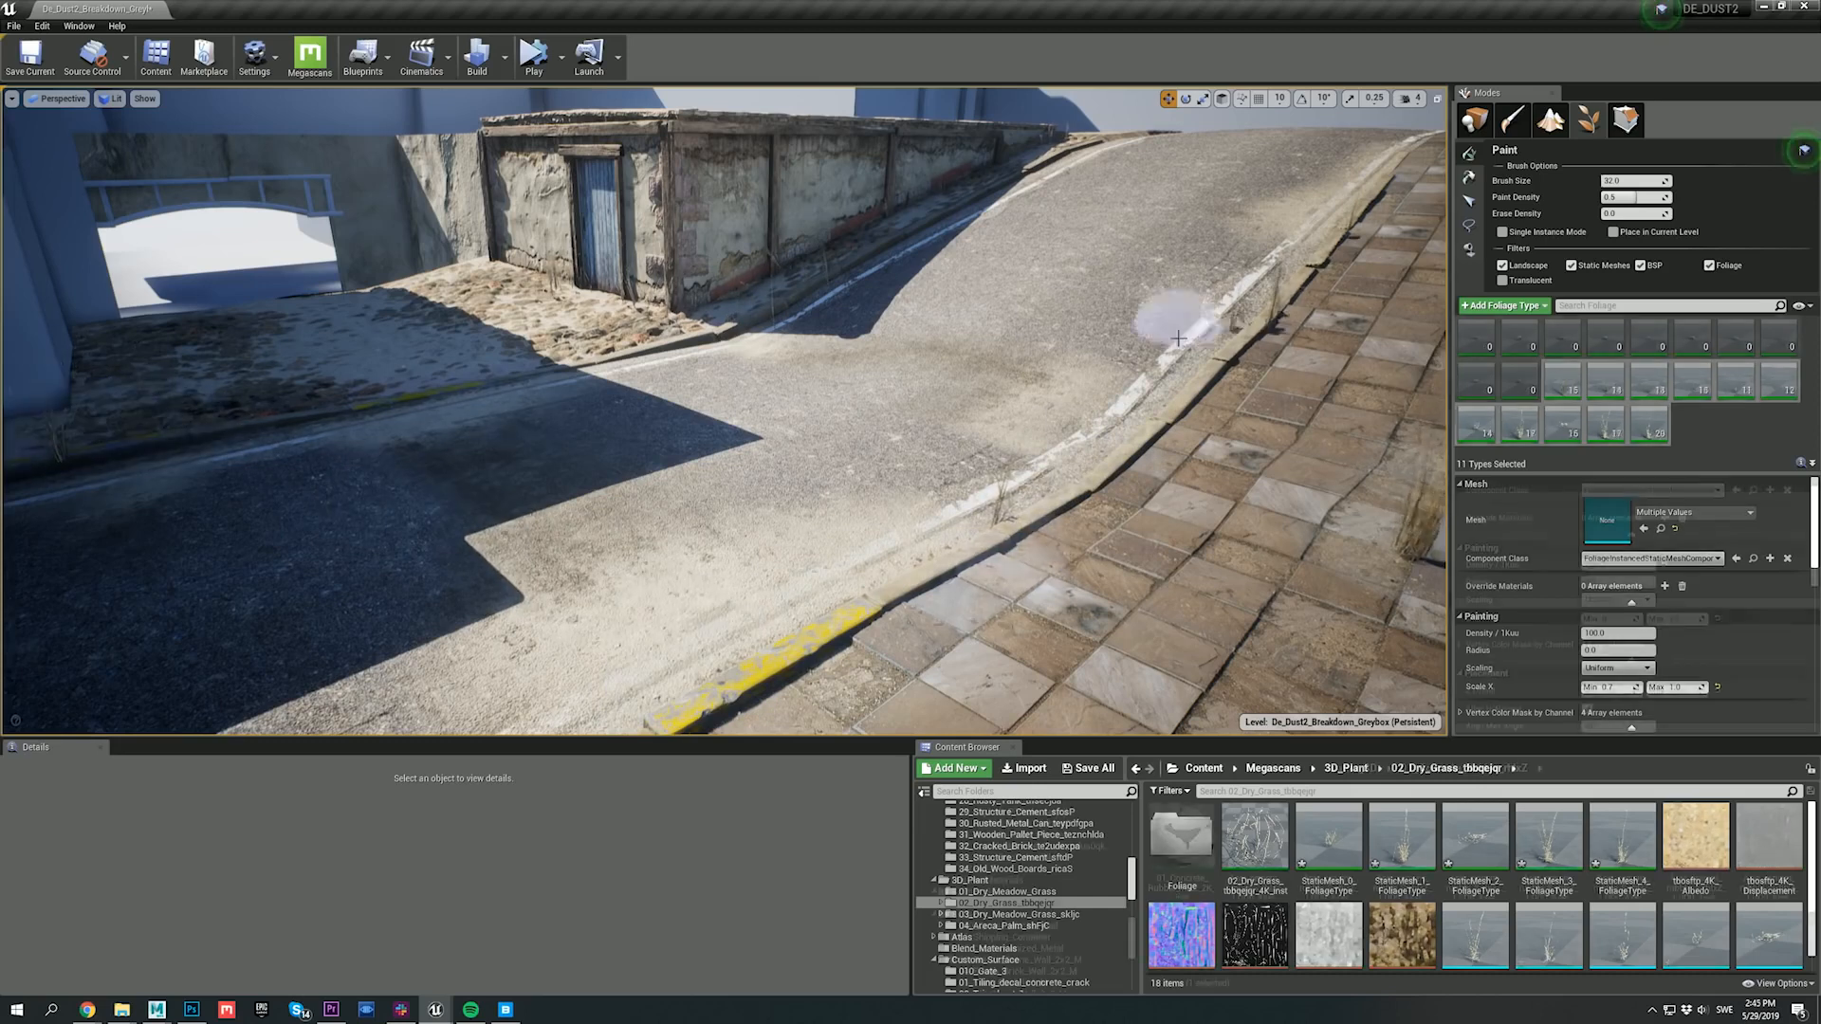
# Step: Scatter 01_Concrete_Rubble foliage over the road and sidewalk edges, undoing an unwanted stroke and erasing excess near the upper curb
pyautogui.moveTo(1091, 493); pyautogui.dragTo(1016, 549)
pyautogui.hotkey('ctrl', 'z')
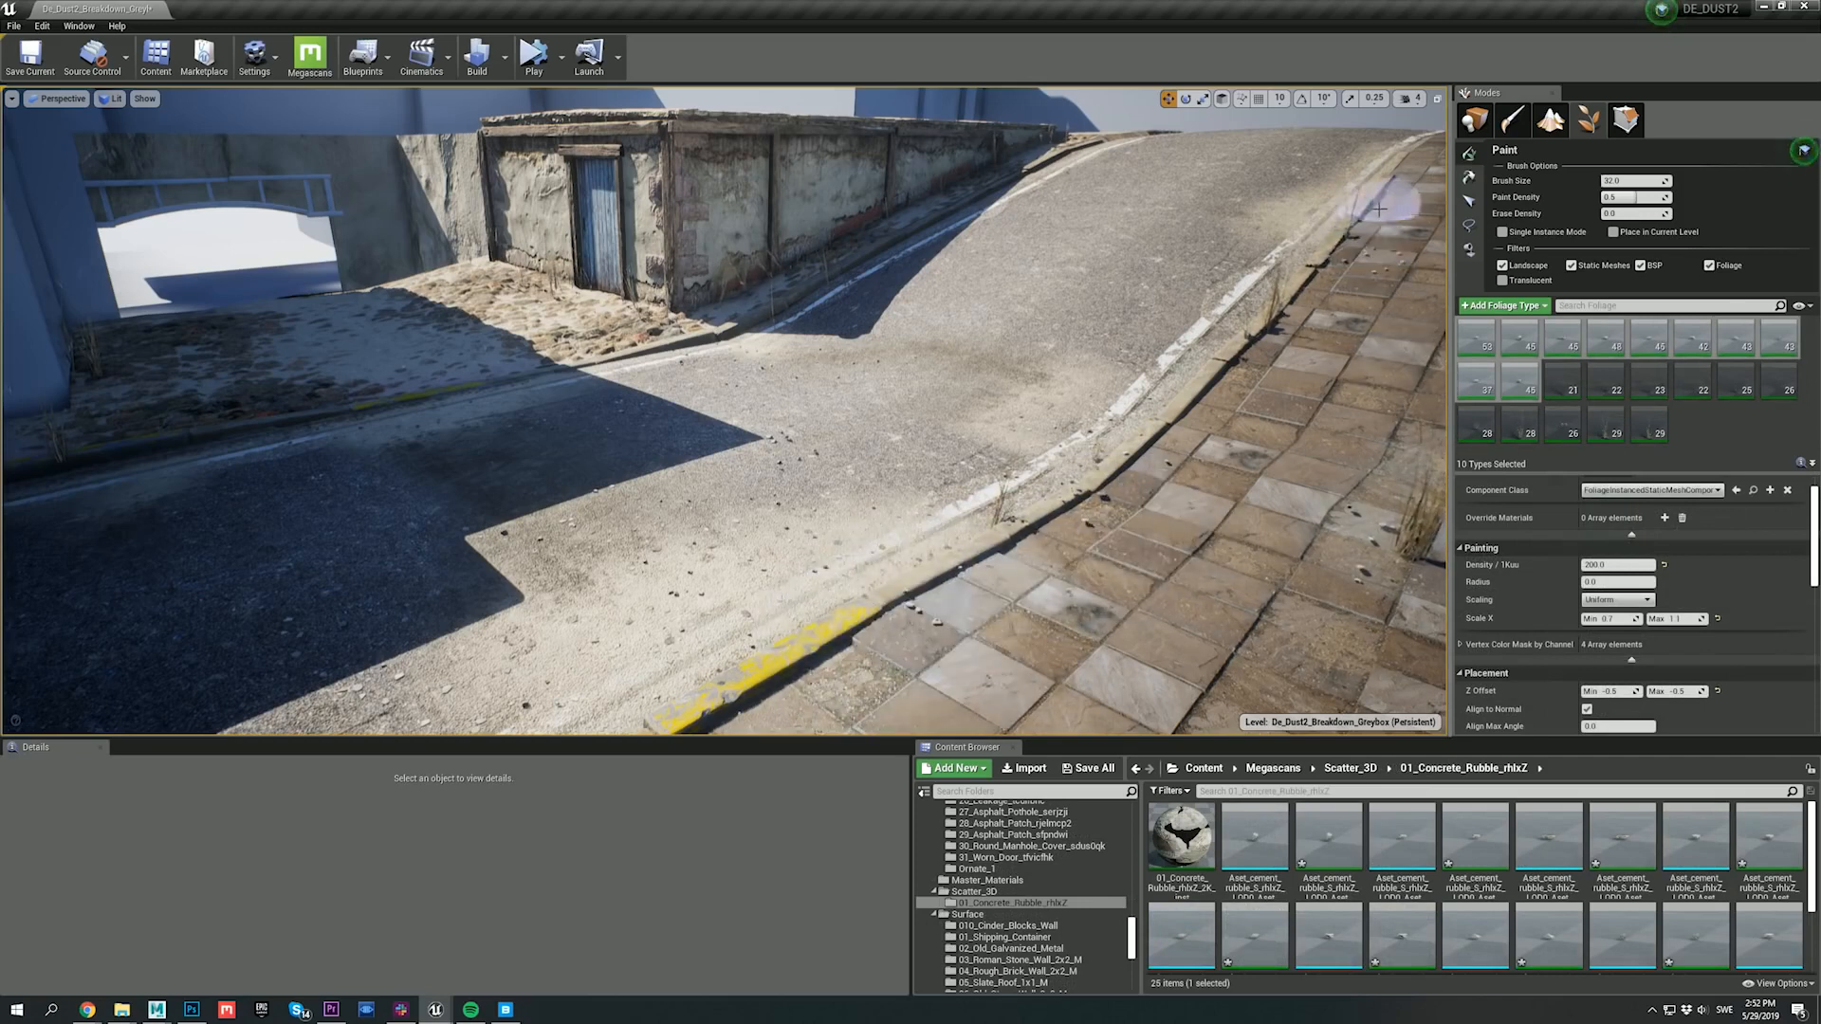
pyautogui.moveTo(1288, 289)
pyautogui.keyDown('shift'); pyautogui.mouseDown()
pyautogui.moveTo(1401, 249)
pyautogui.moveTo(1368, 282)
pyautogui.mouseUp(); pyautogui.keyUp('shift')
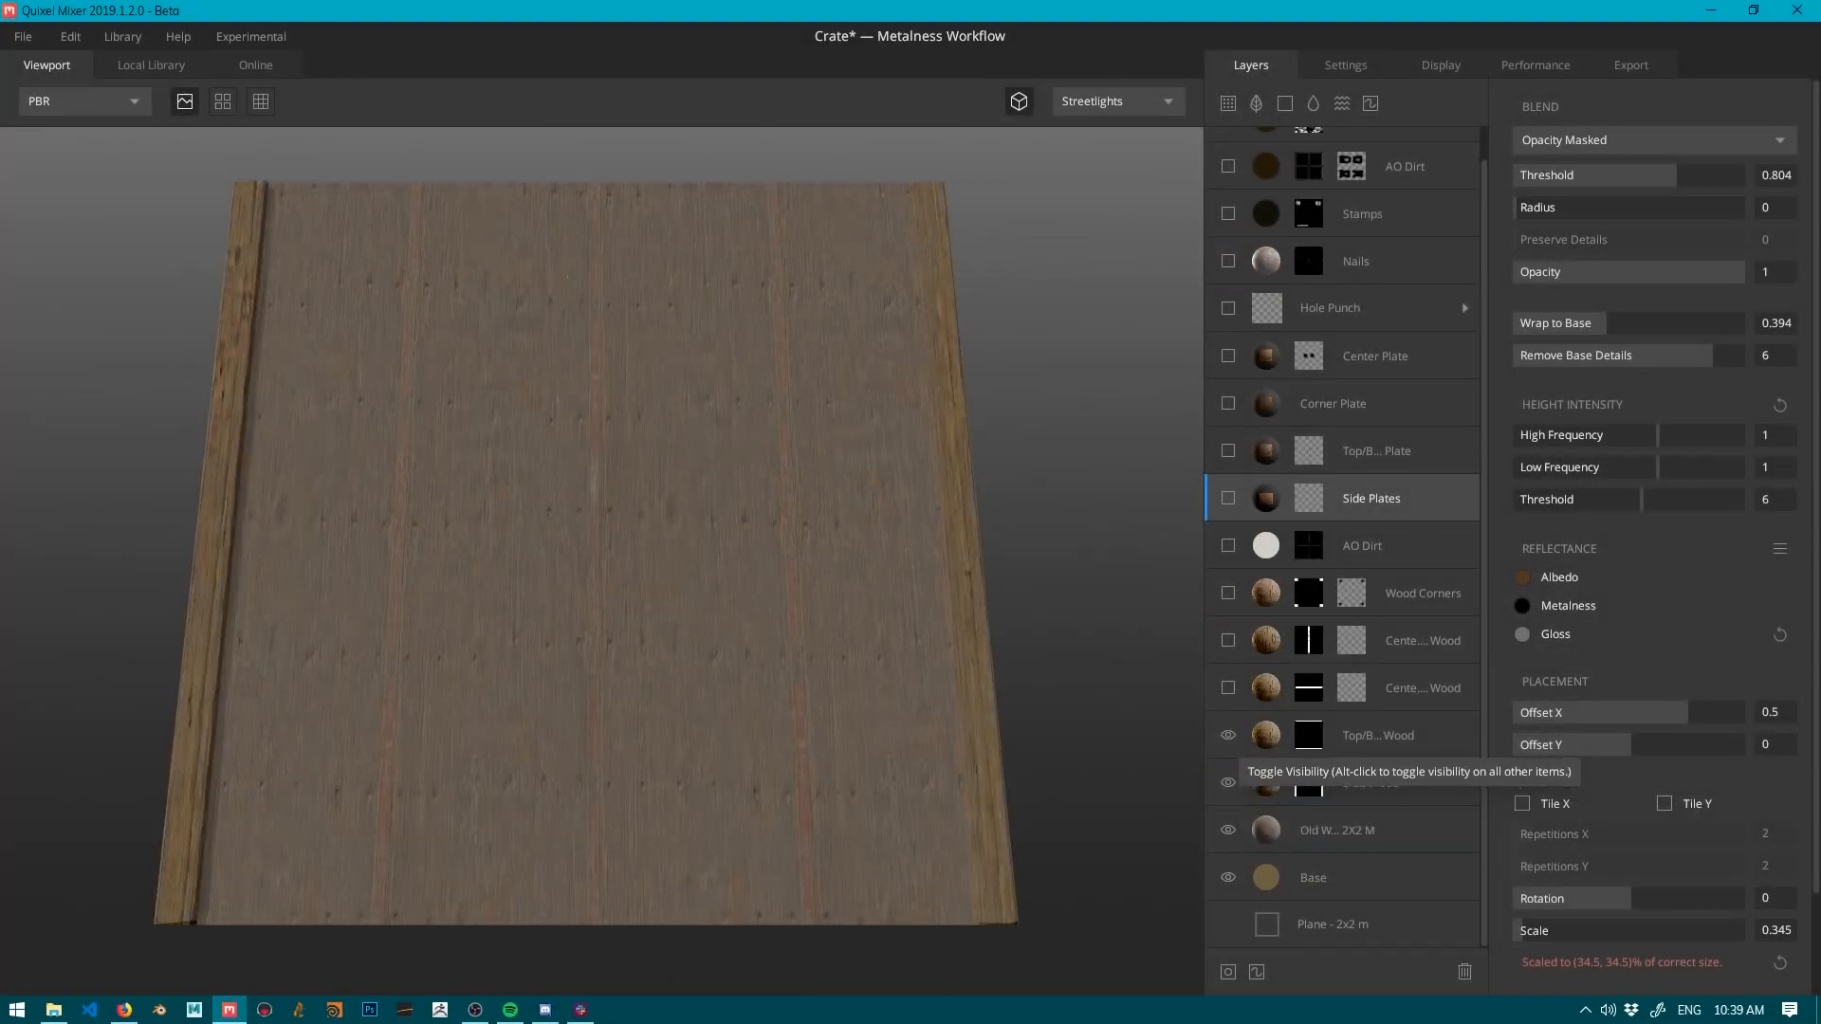
# Step: In Quixel Mixer, turn on the Crate mix's center wood, AO Dirt above the Wood Corners, and side, top/bottom, corner and center plate layers
pyautogui.click(1228, 687)
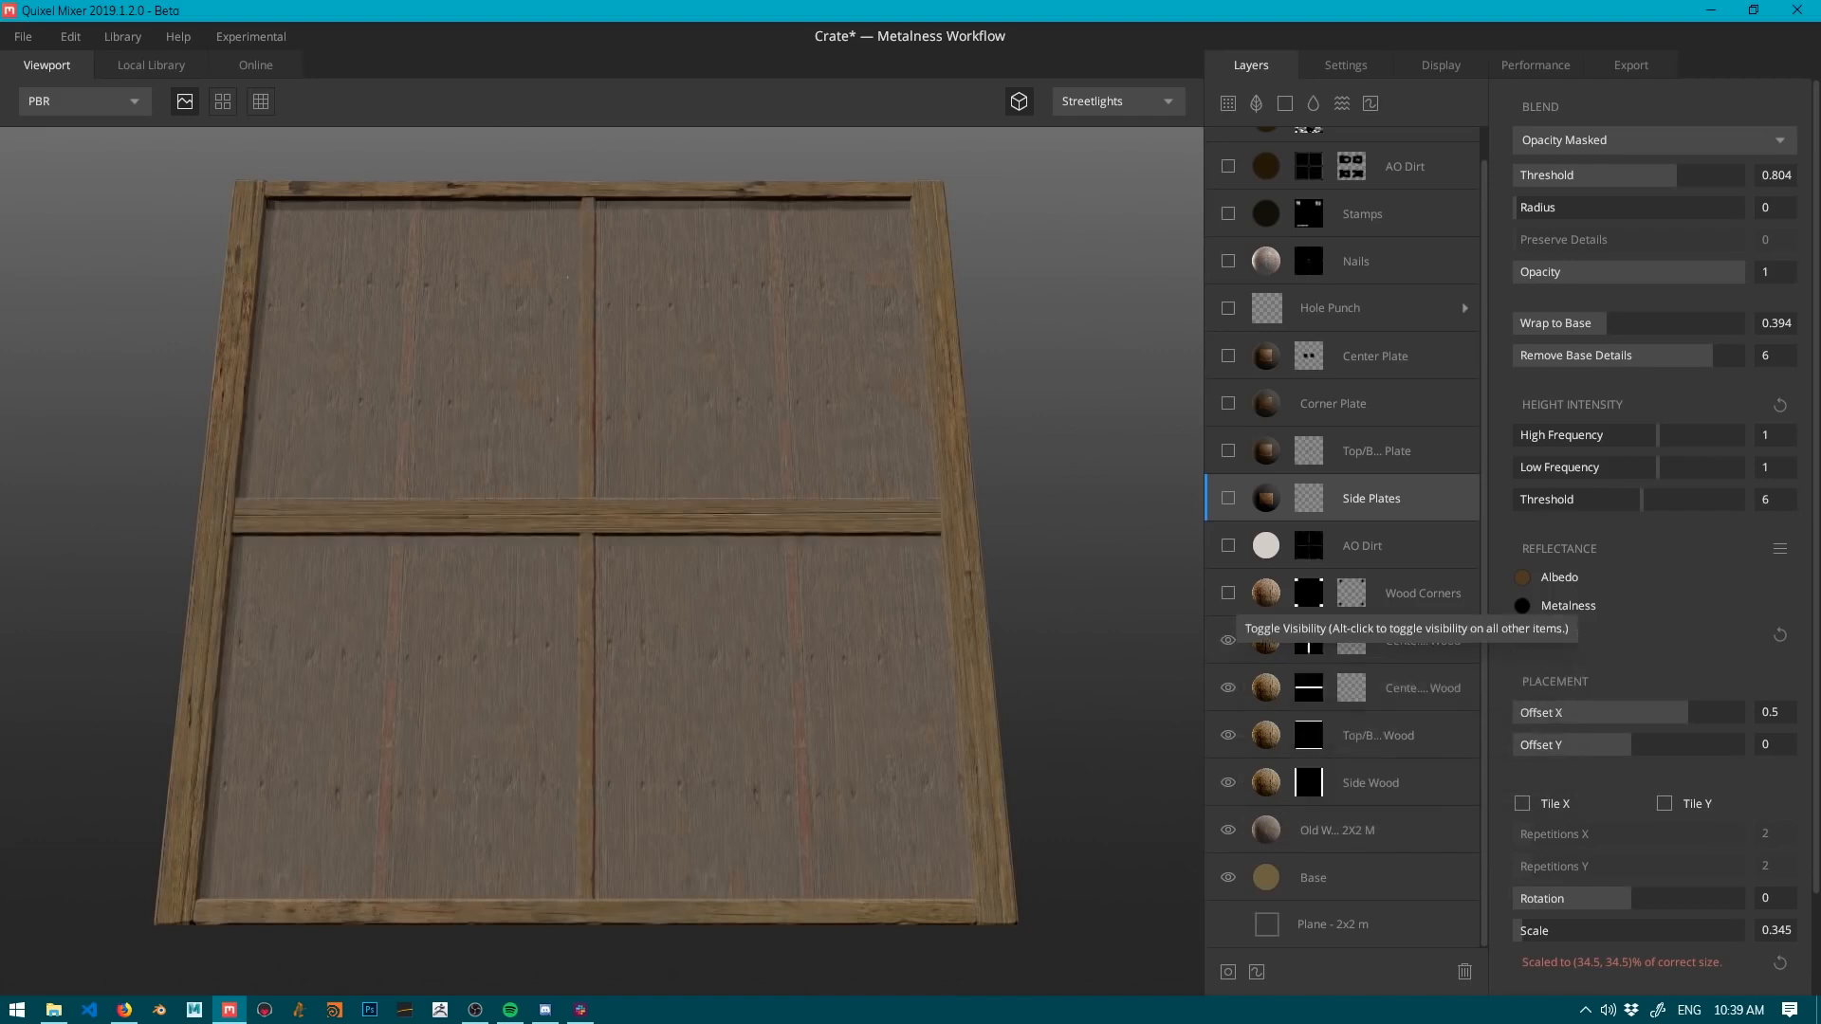
pyautogui.click(1227, 545)
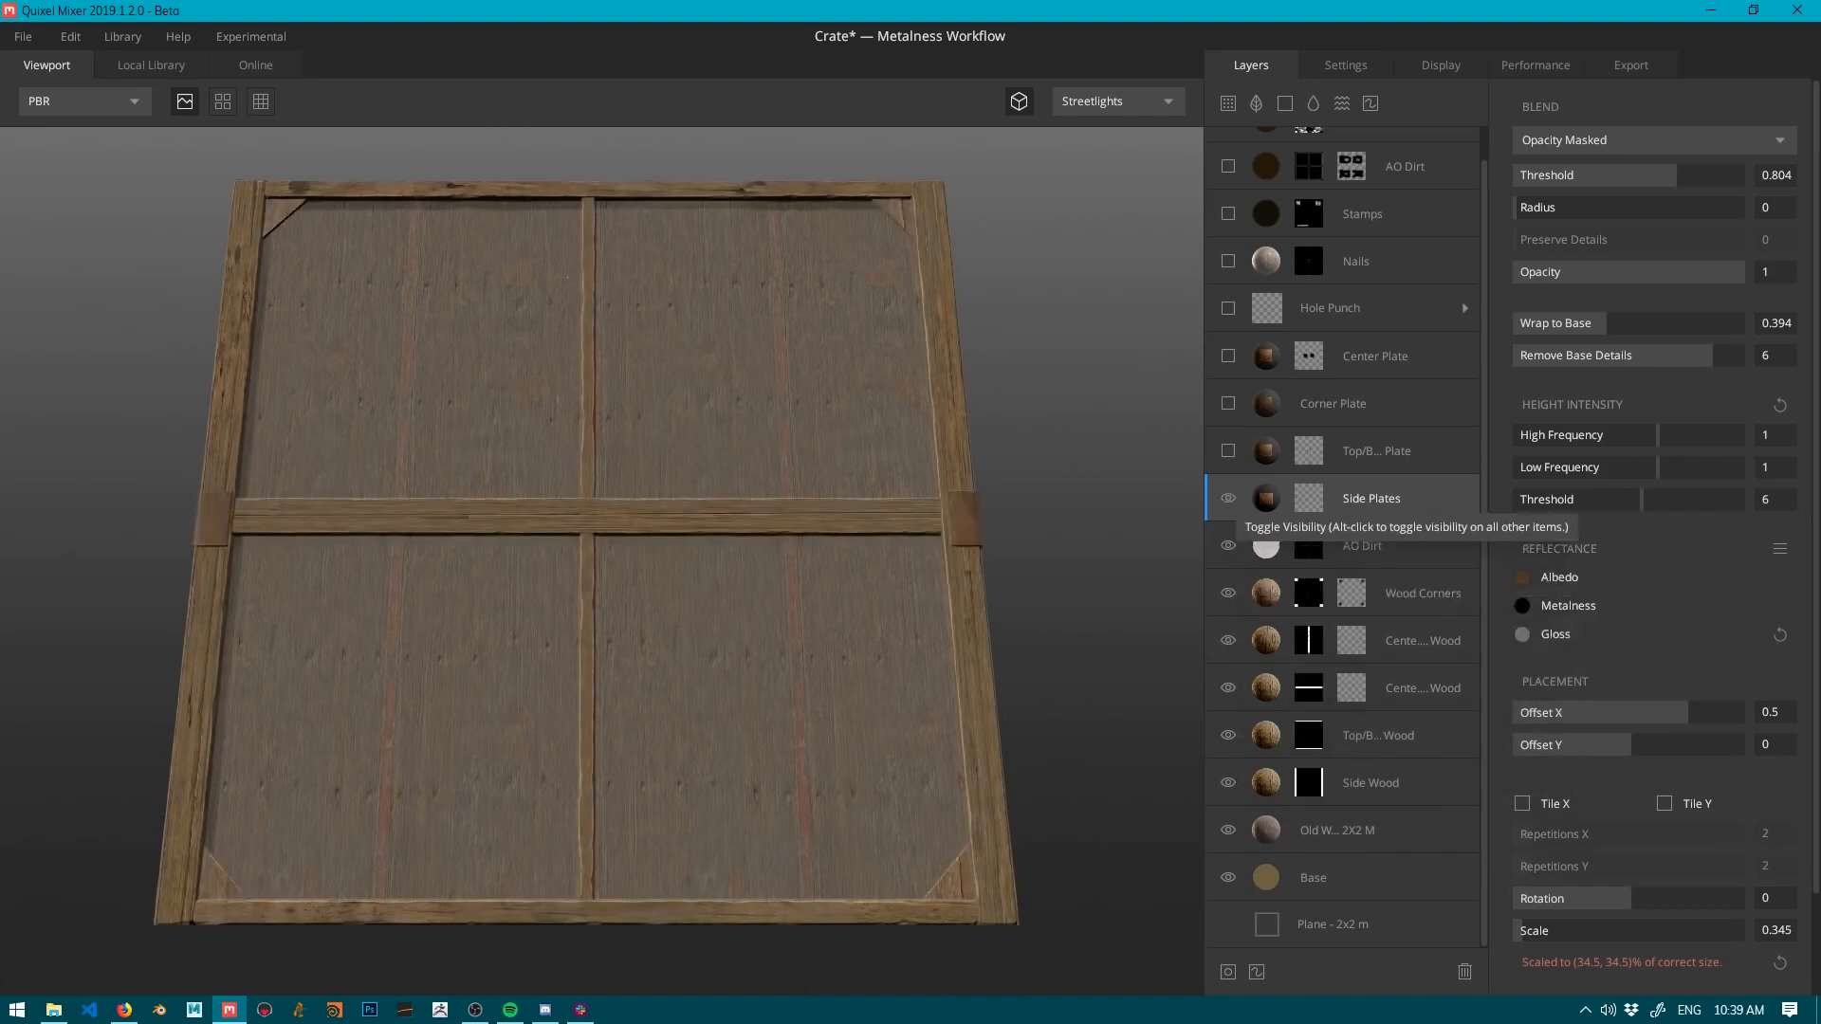
pyautogui.click(1227, 498)
pyautogui.click(1227, 450)
pyautogui.click(1227, 403)
pyautogui.click(1227, 355)
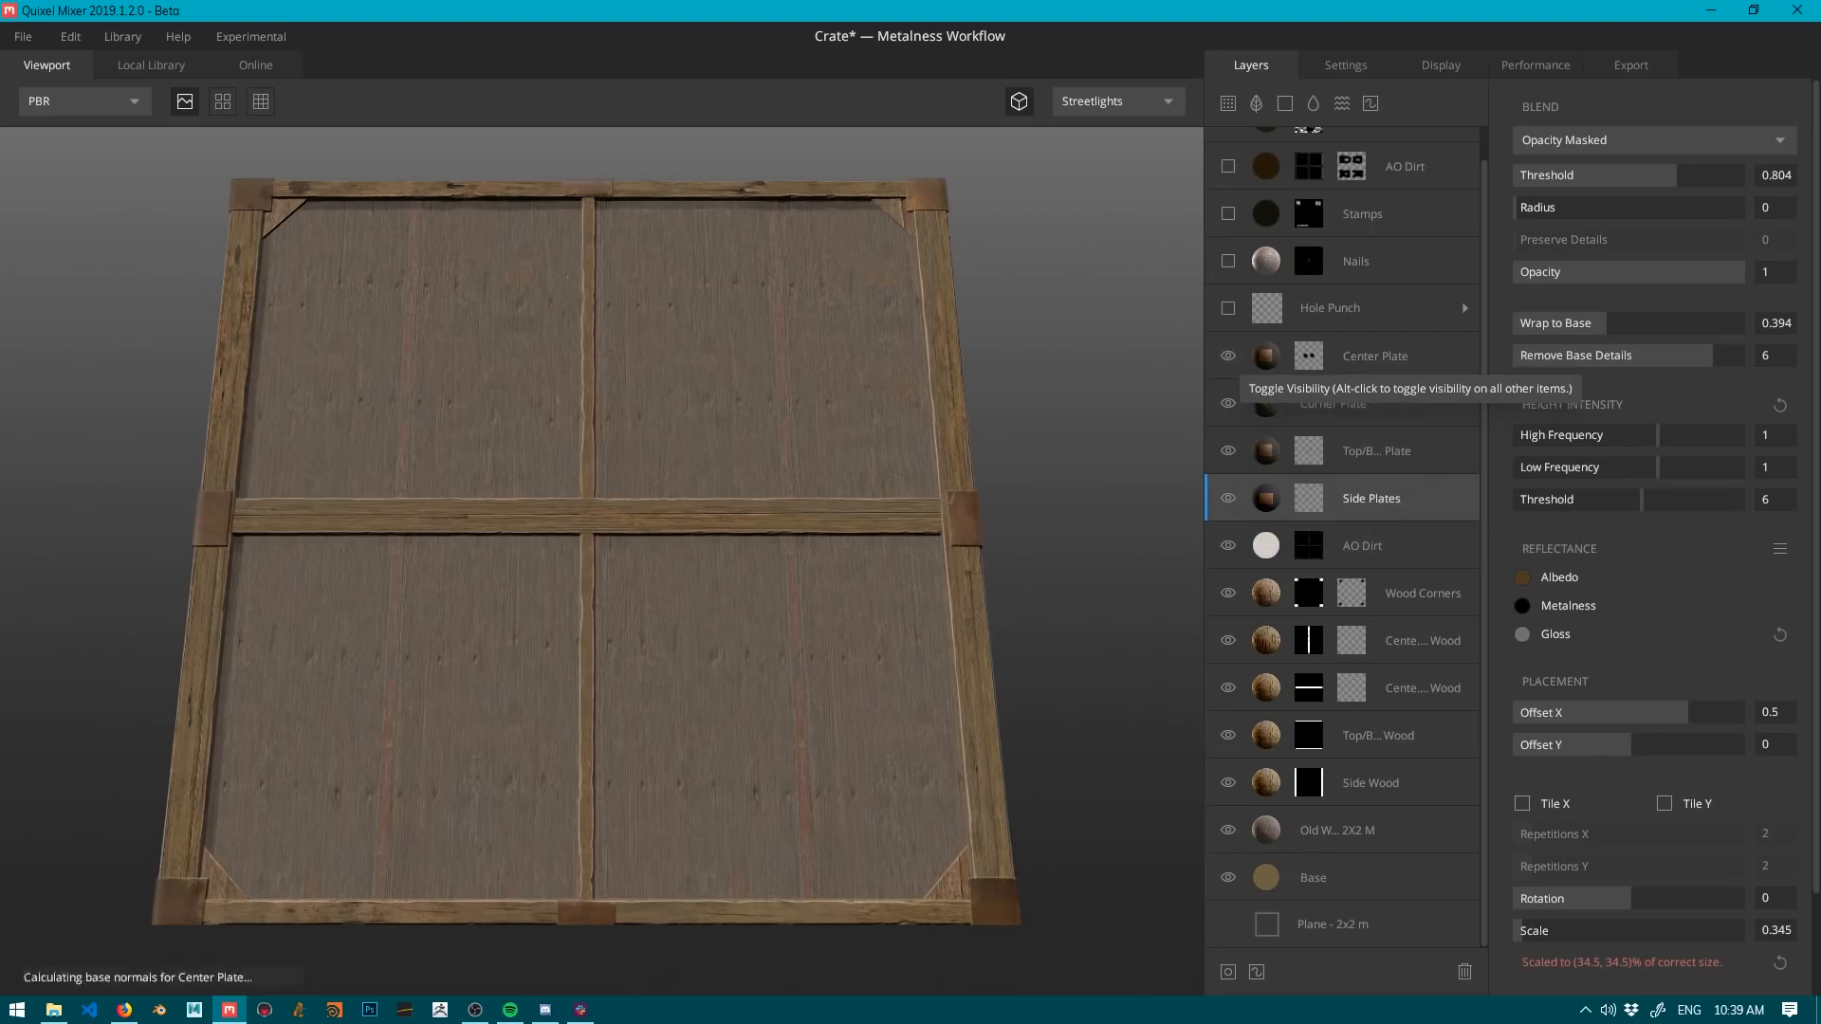
# Step: Turn on the crate's Hole Punch, Nails and Stamps layers and the two uppermost AO Dirt layers
pyautogui.click(1227, 308)
pyautogui.click(1227, 260)
pyautogui.scroll(1, 1227, 261)
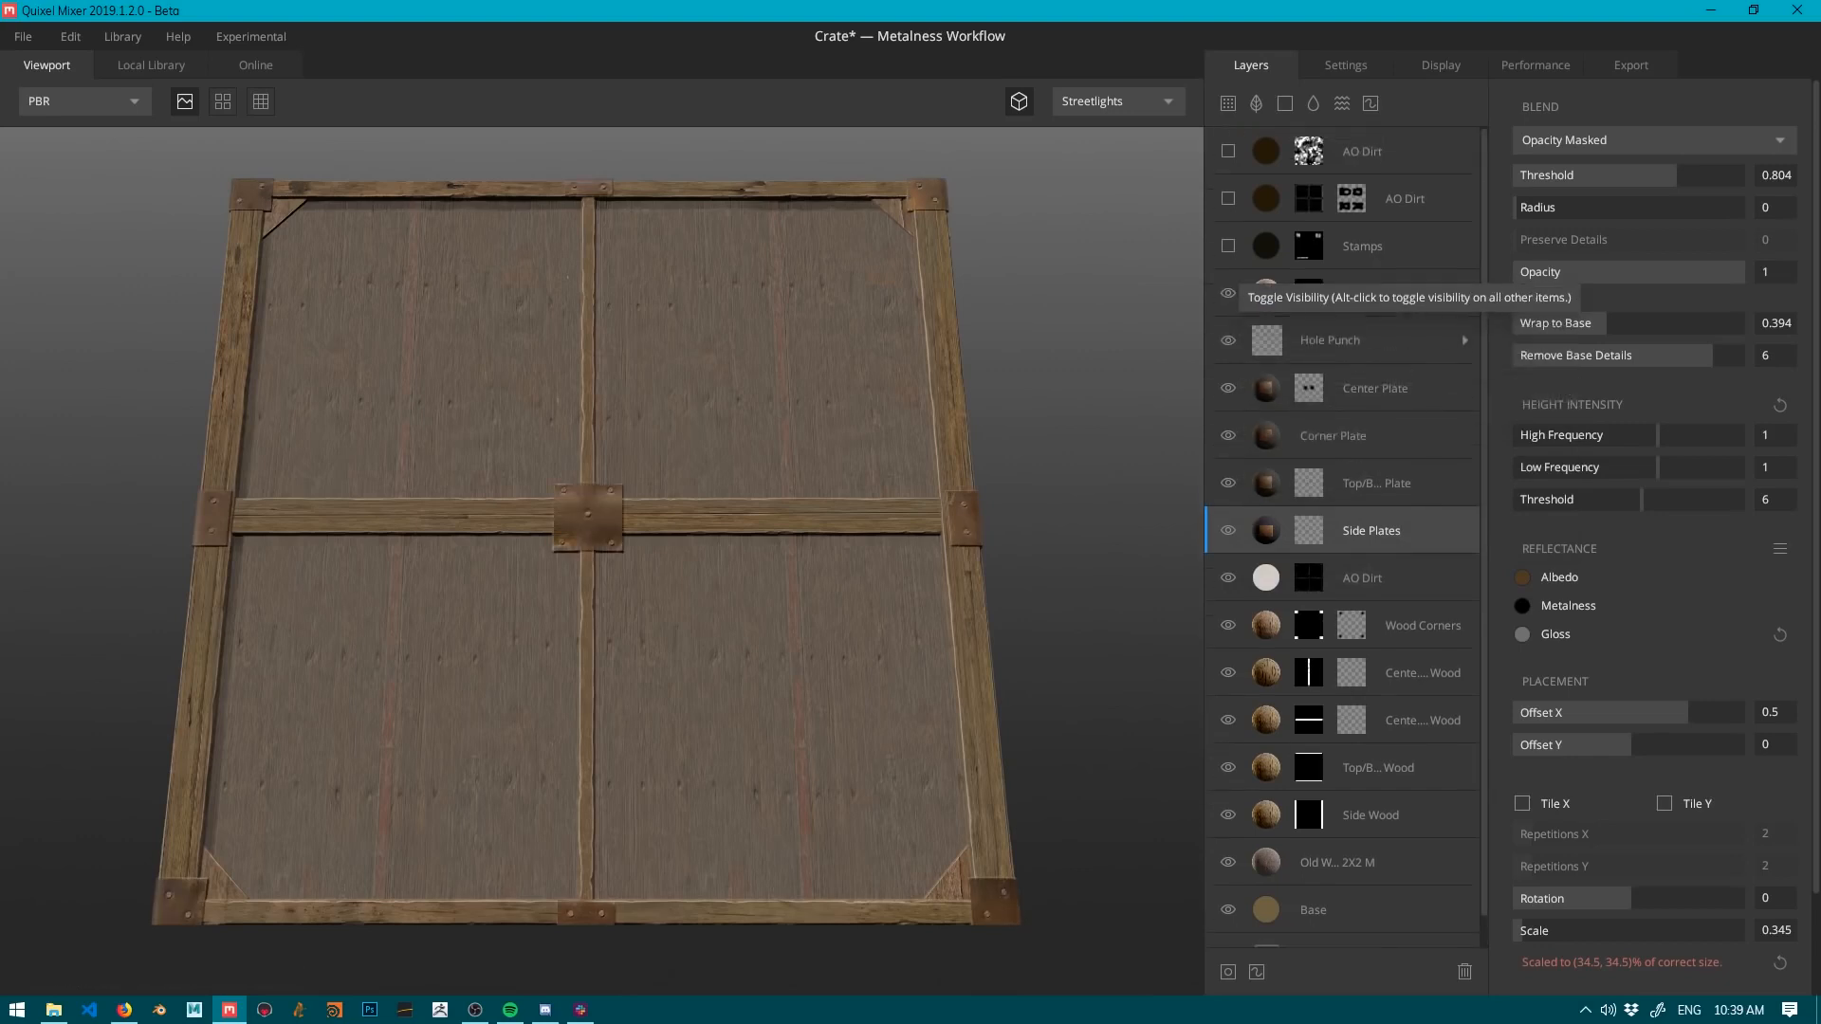
pyautogui.click(1227, 245)
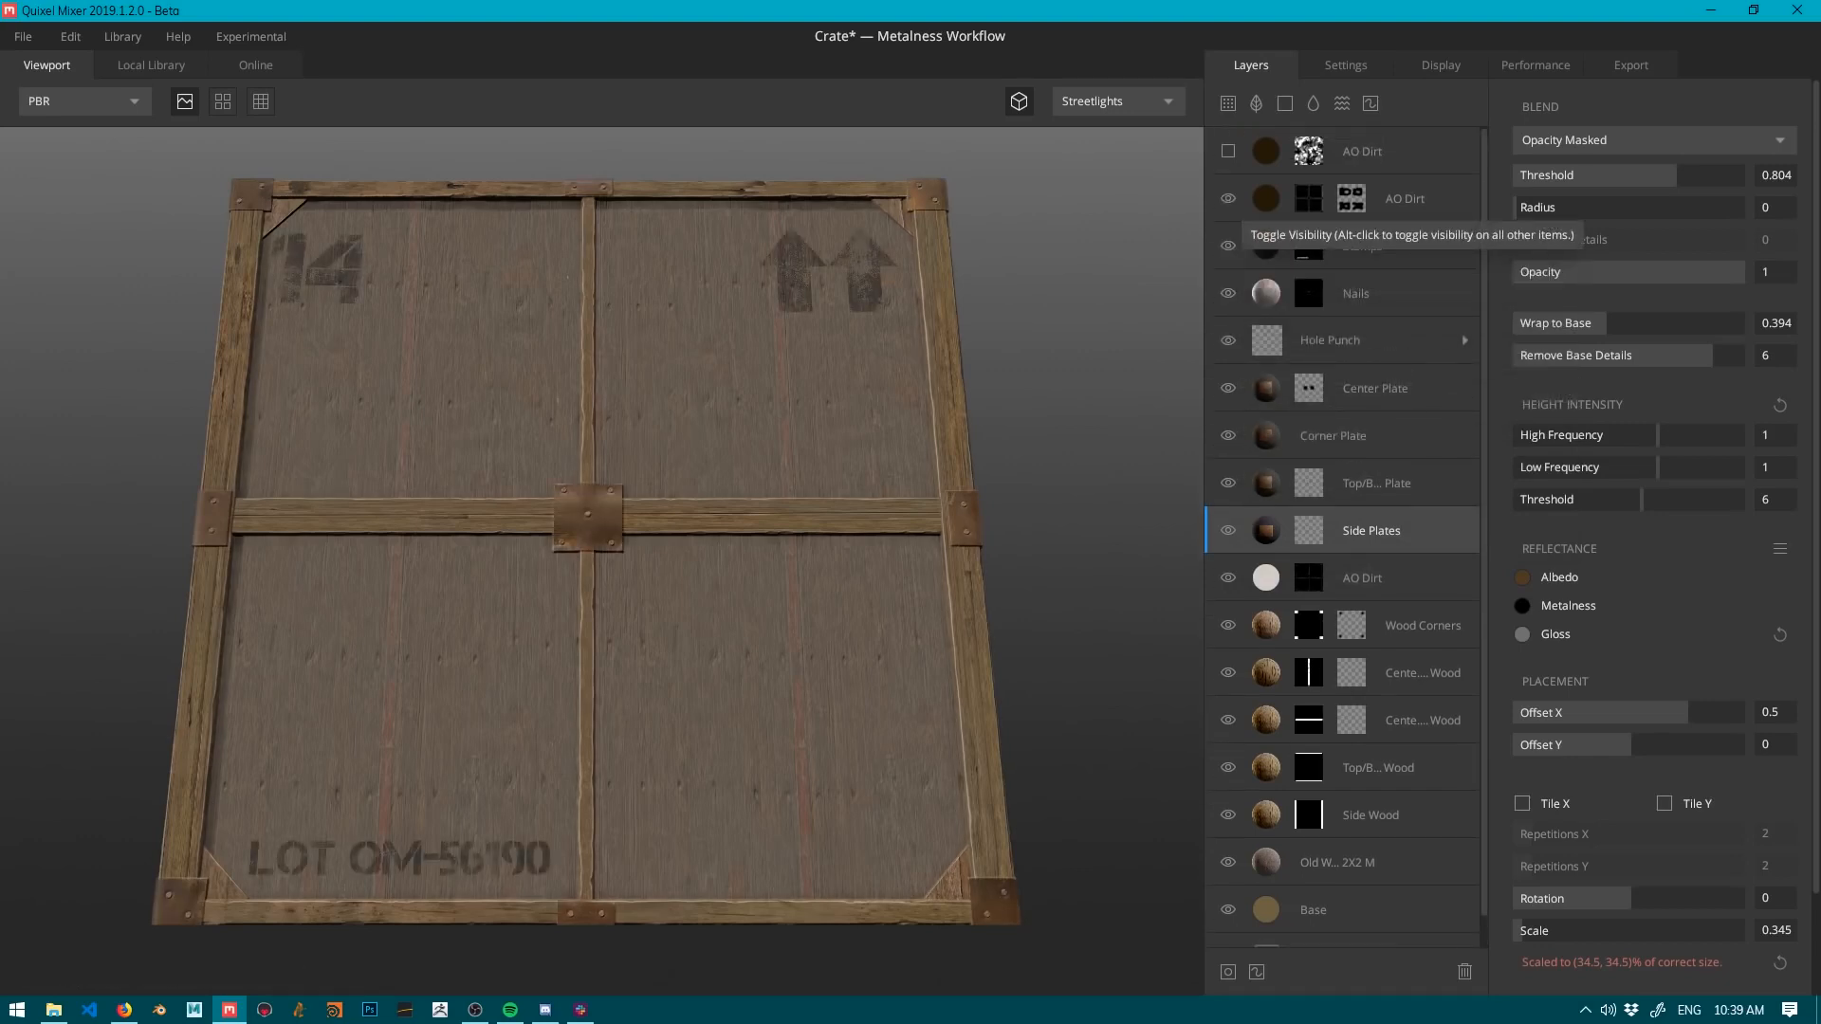
pyautogui.click(1227, 151)
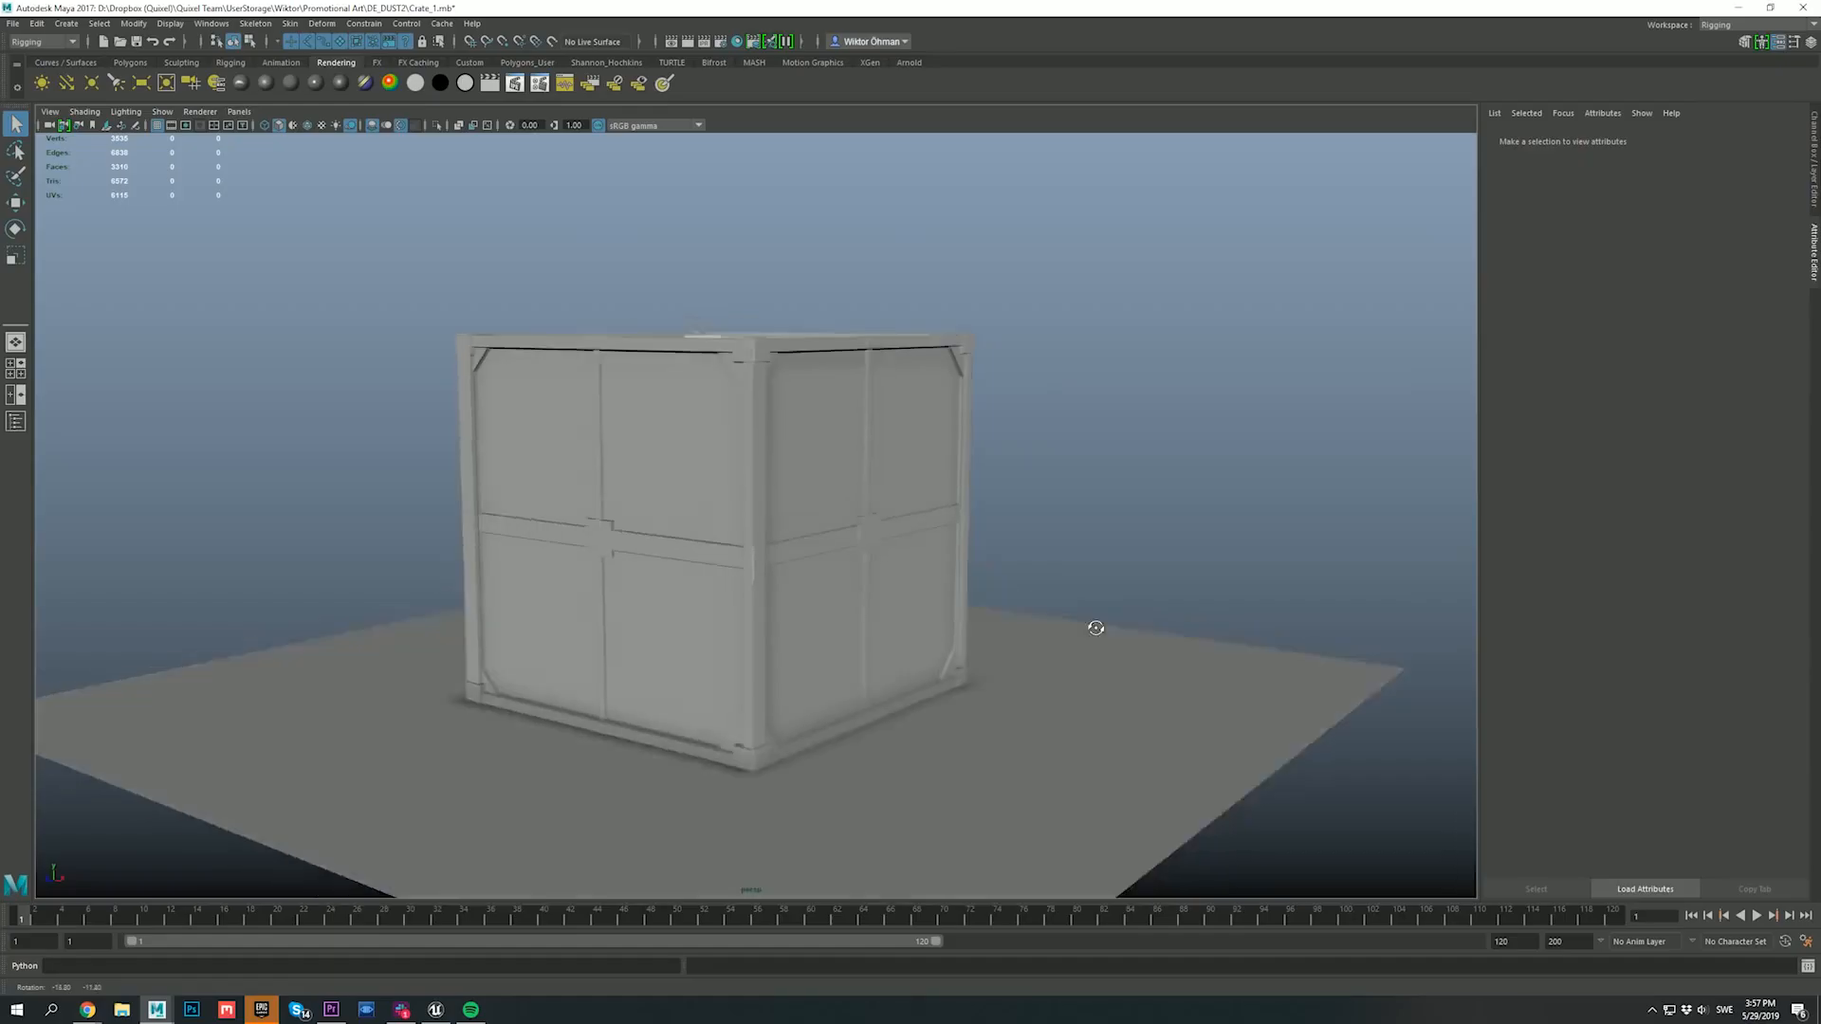
# Step: In Maya, inspect the crate model from another angle with scene lighting enabled
pyautogui.moveTo(1097, 630)
pyautogui.keyDown('alt'); pyautogui.mouseDown()
pyautogui.moveTo(1065, 630)
pyautogui.moveTo(1049, 601)
pyautogui.moveTo(1072, 617)
pyautogui.mouseUp(); pyautogui.keyUp('alt')
pyautogui.press('7')
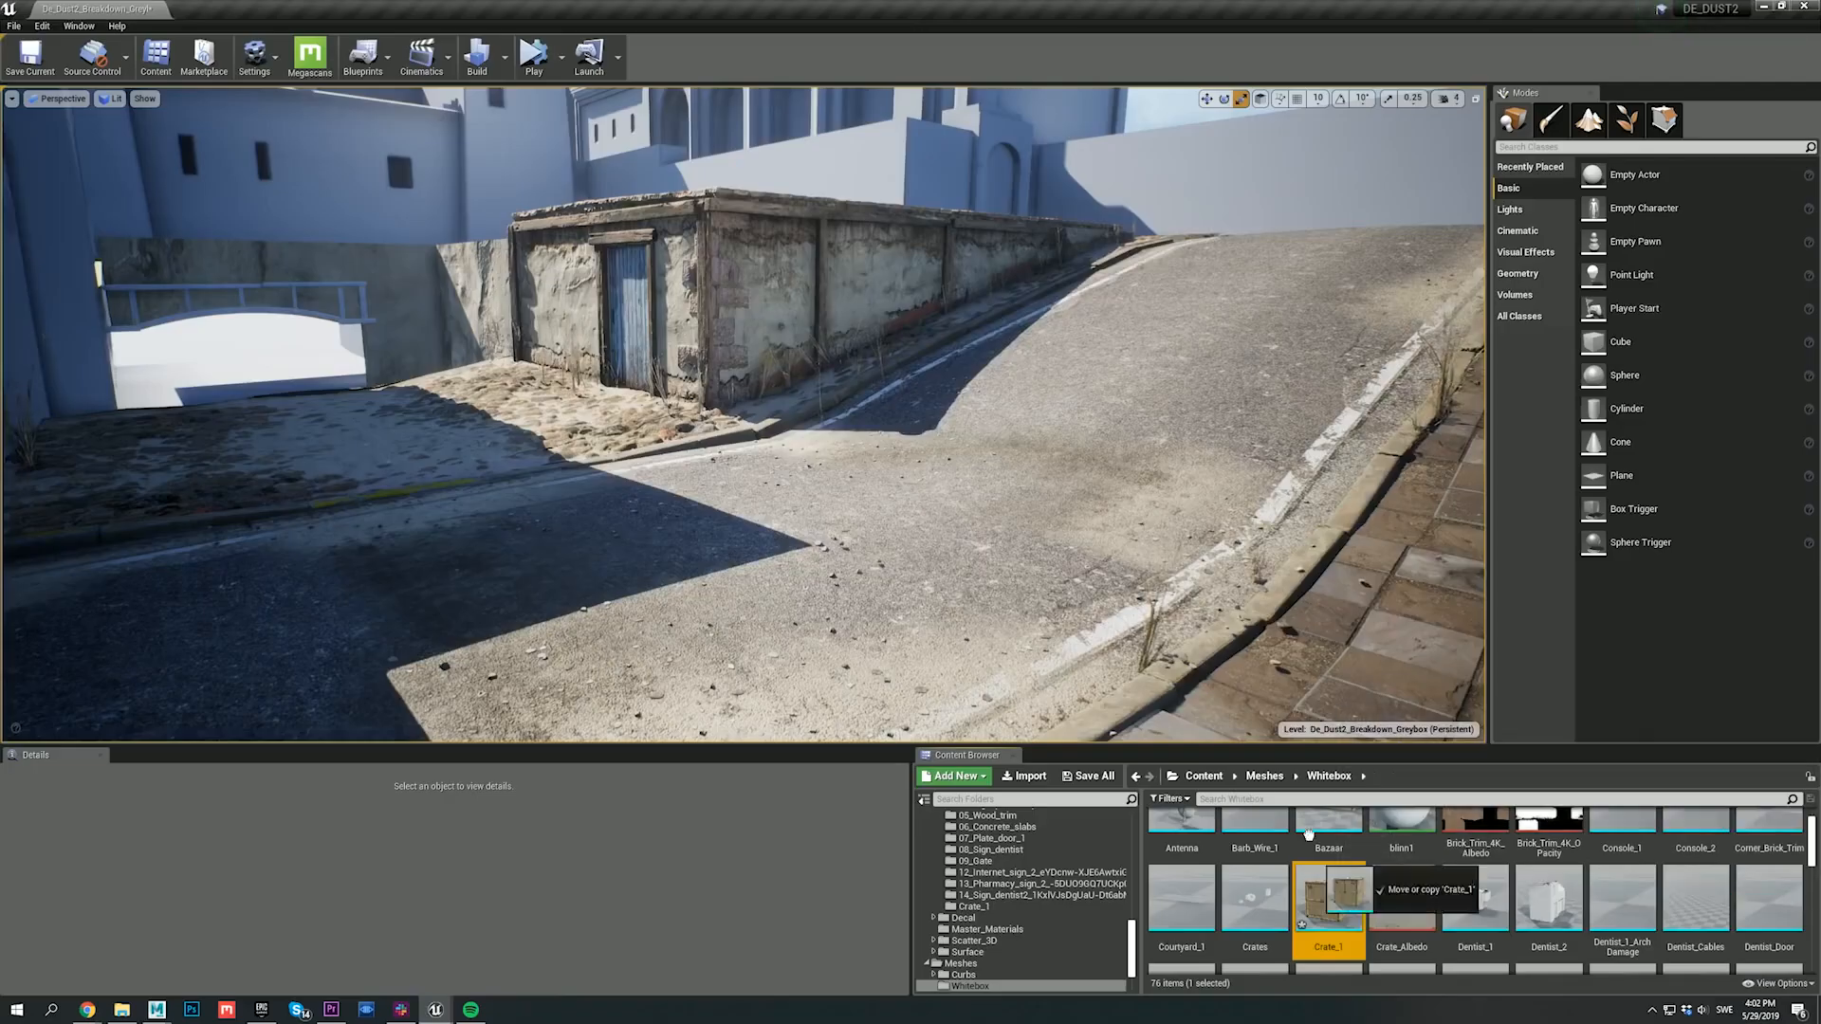
# Step: Place the Crate_1 mesh on the road and add the 13_Wooden_Pallet mesh, scaled up, at its base
pyautogui.moveTo(1328, 896); pyautogui.dragTo(850, 477)
pyautogui.press('w')
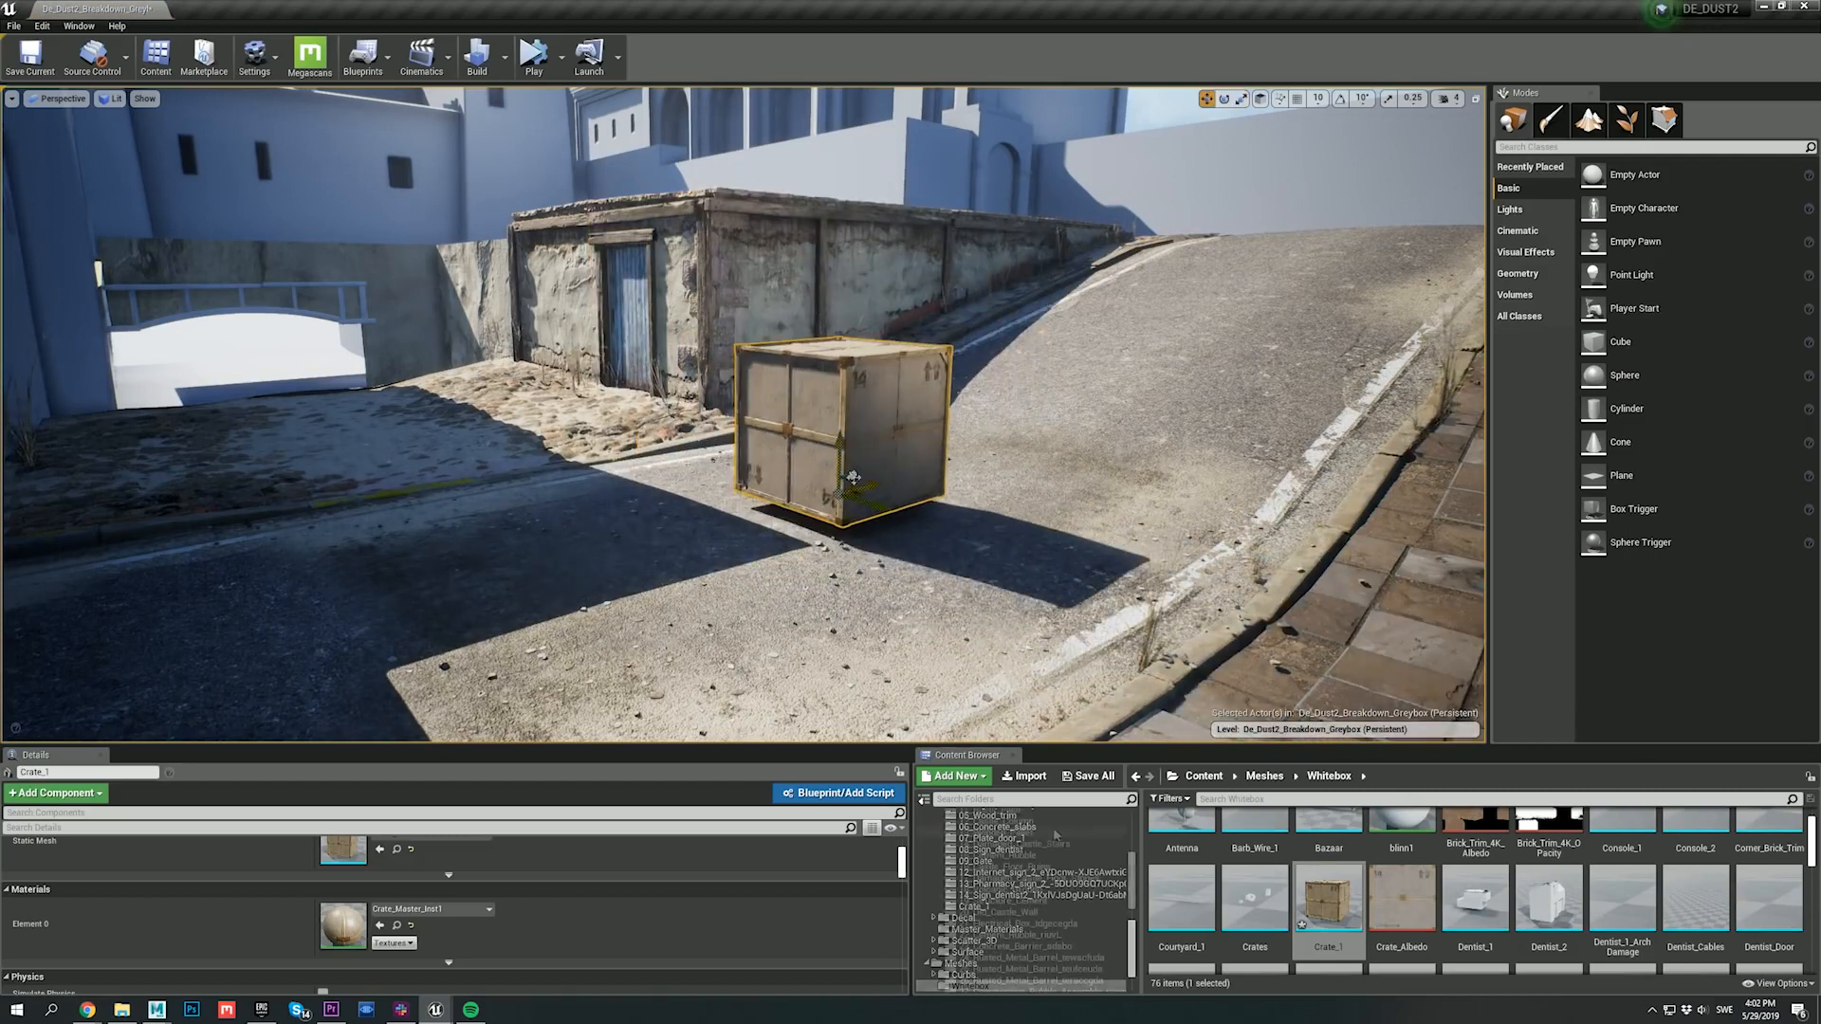
pyautogui.moveTo(1182, 912); pyautogui.dragTo(772, 537)
pyautogui.press('r')
pyautogui.moveTo(771, 540); pyautogui.dragTo(840, 512)
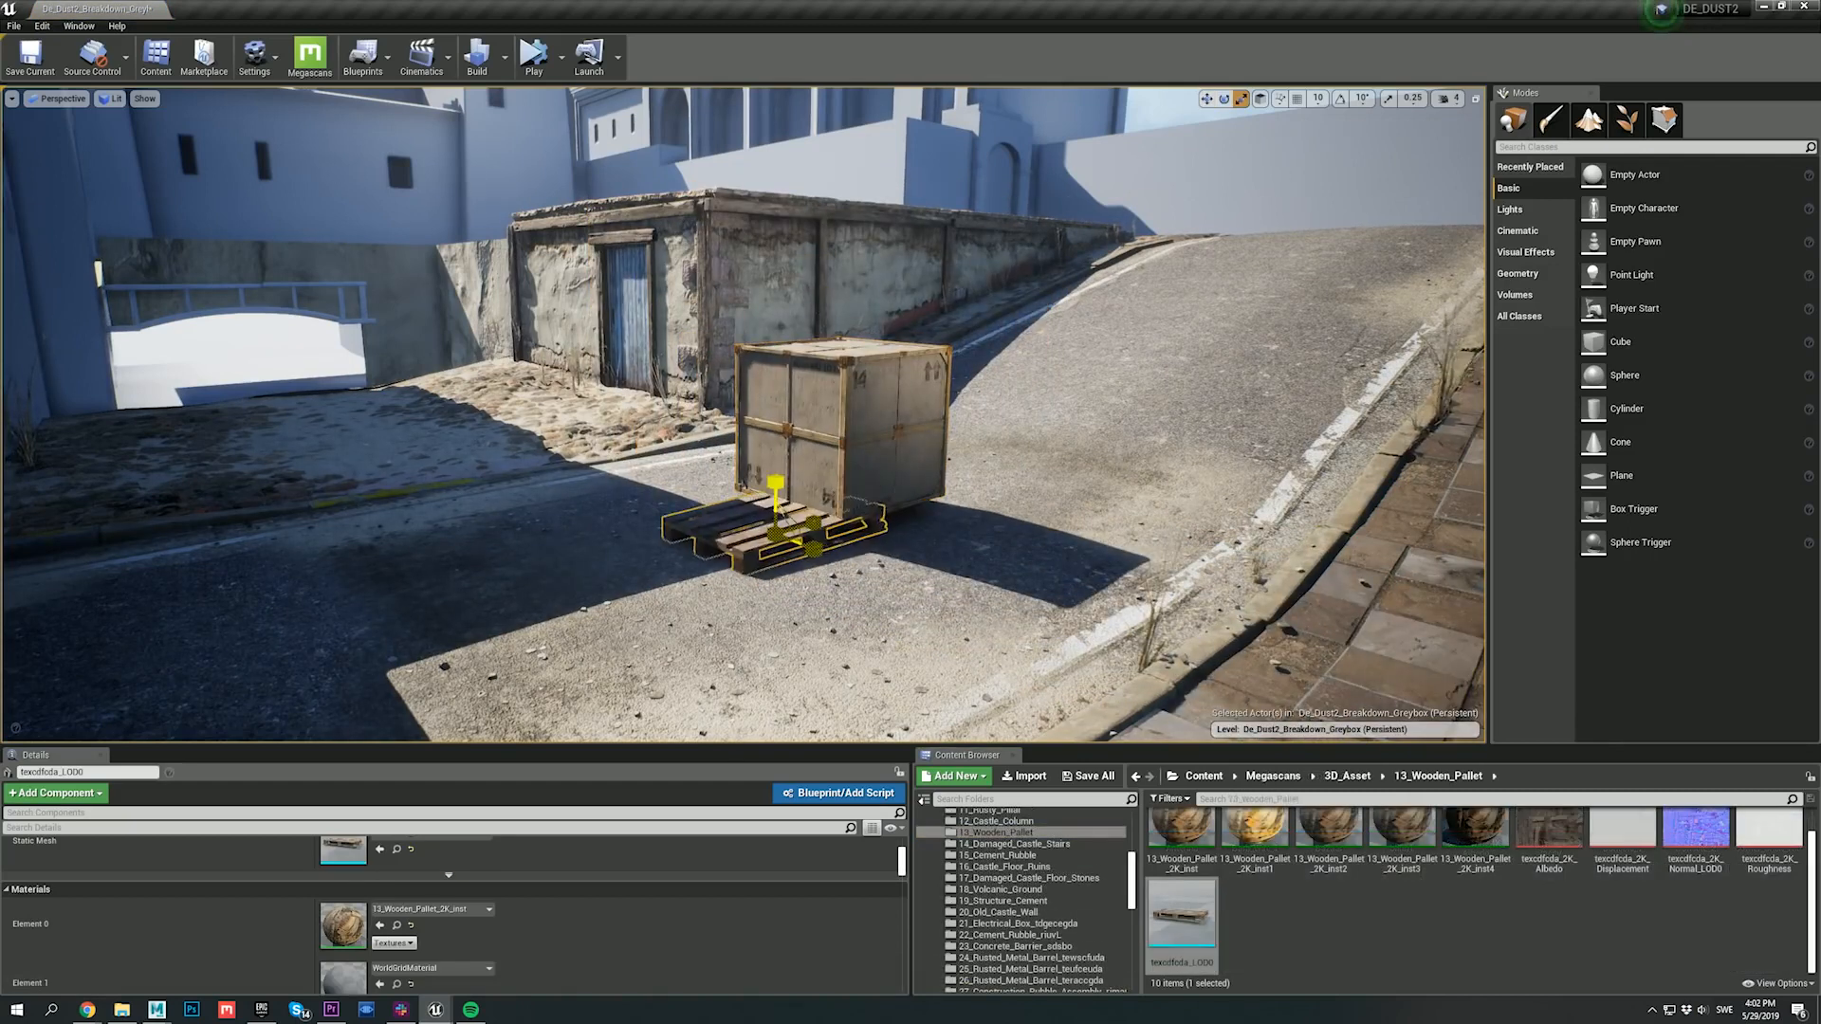
# Step: Raise the crate to sit on top of the wooden pallet and fit the pallet to the crate's footprint
pyautogui.press('w')
pyautogui.click(842, 431)
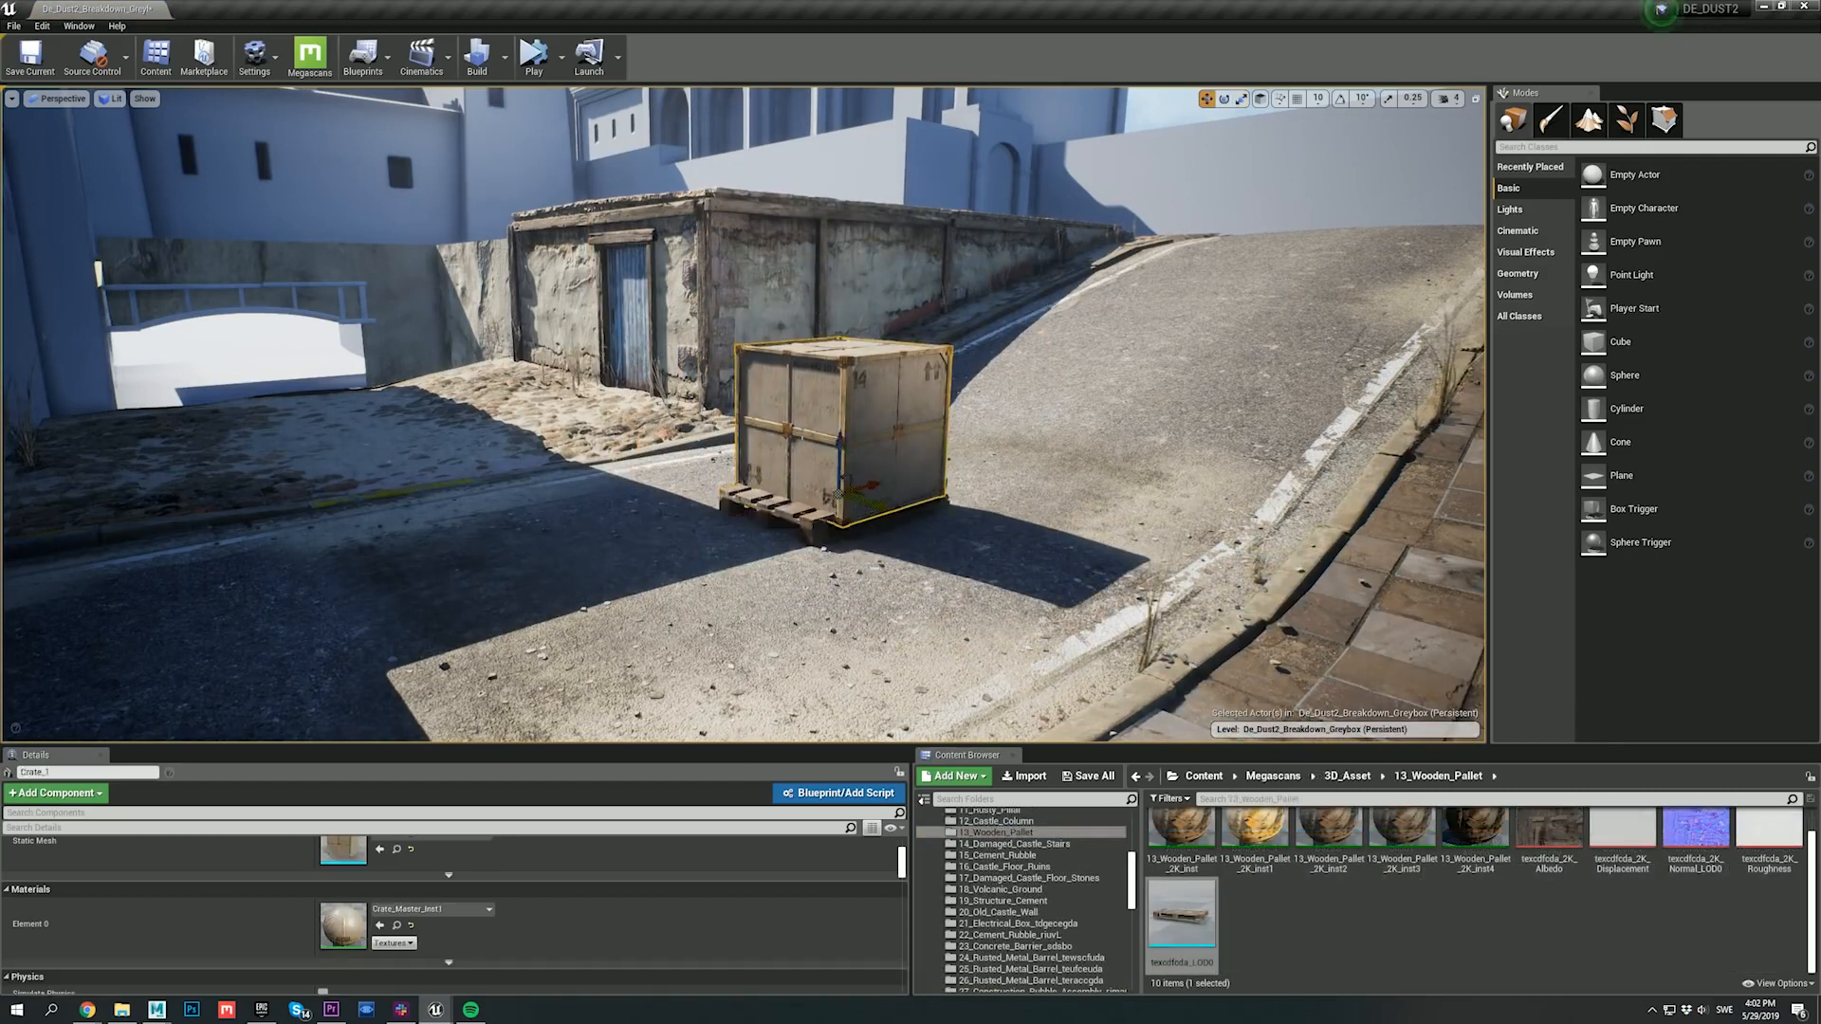
pyautogui.moveTo(840, 444); pyautogui.dragTo(840, 435)
pyautogui.click(823, 527)
pyautogui.press('r')
# Step: Move the crate and pallet together off the road and set them against the plaster wall beside the ramp
pyautogui.keyDown('ctrl'); pyautogui.click(844, 408); pyautogui.keyUp('ctrl')
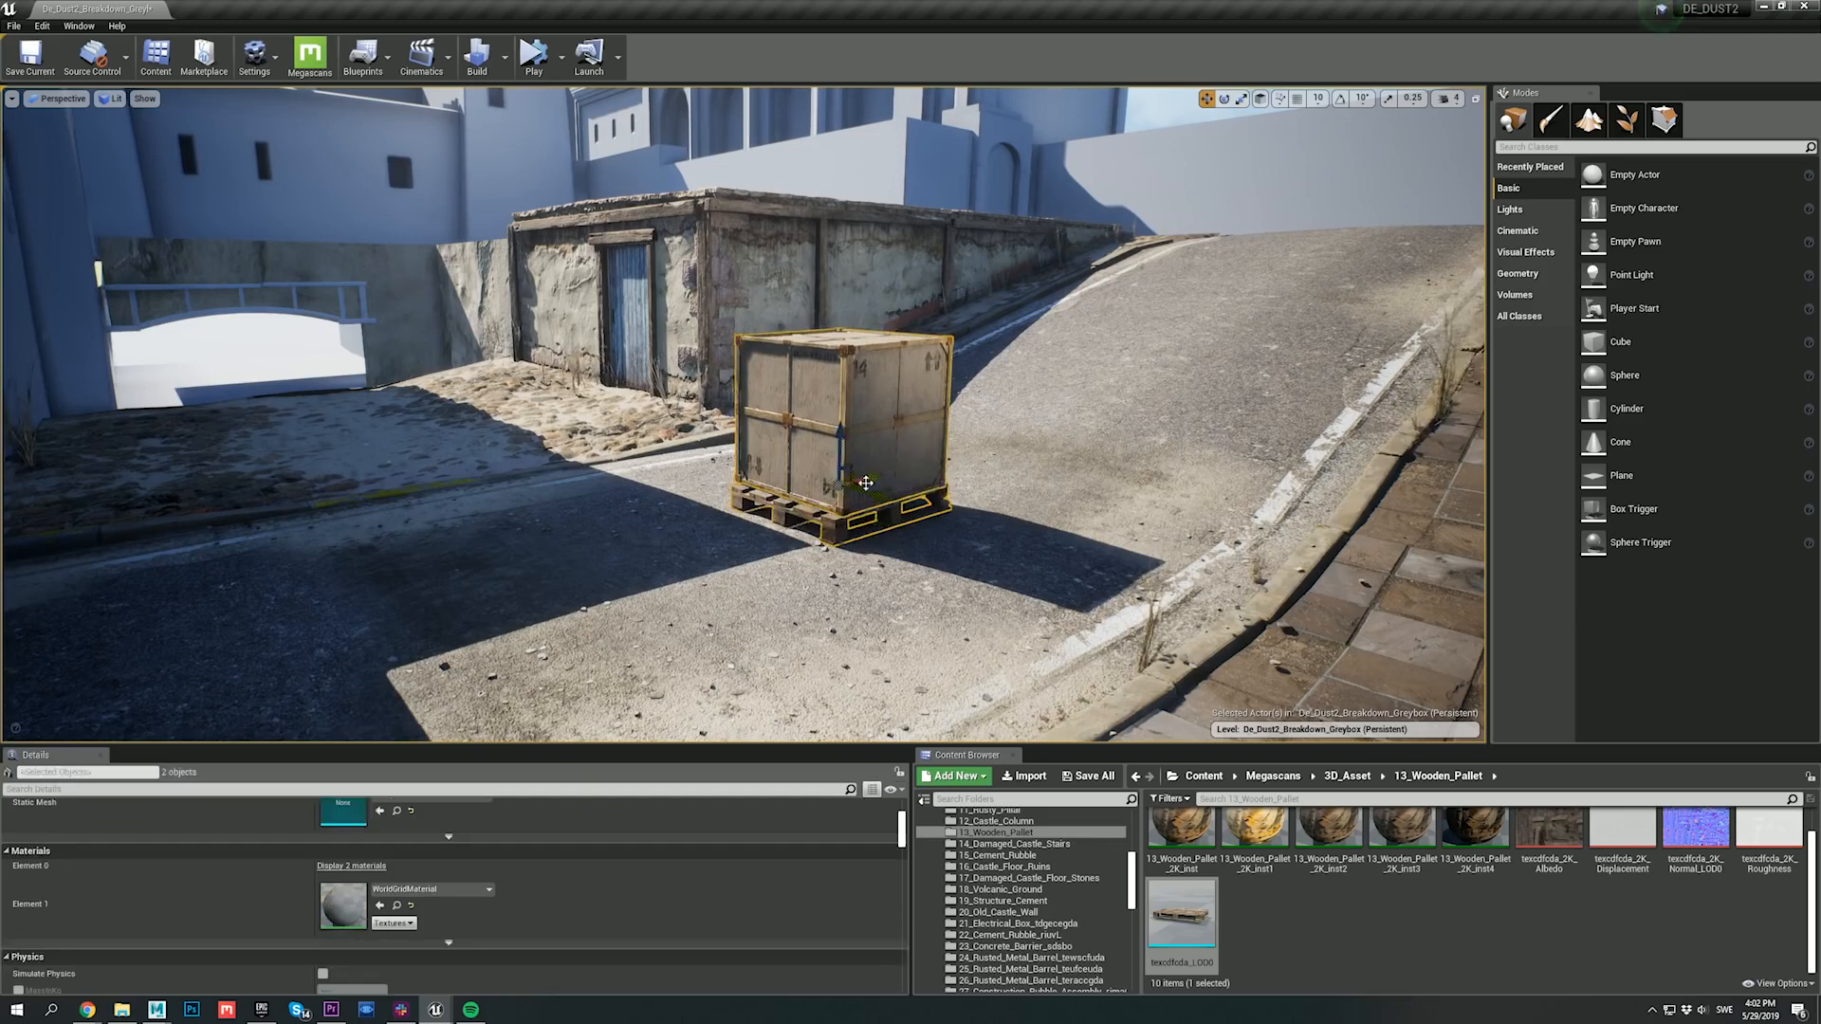
pyautogui.moveTo(846, 503); pyautogui.dragTo(882, 347)
pyautogui.press('e')
pyautogui.press('r')
pyautogui.click(905, 319)
pyautogui.click(906, 357)
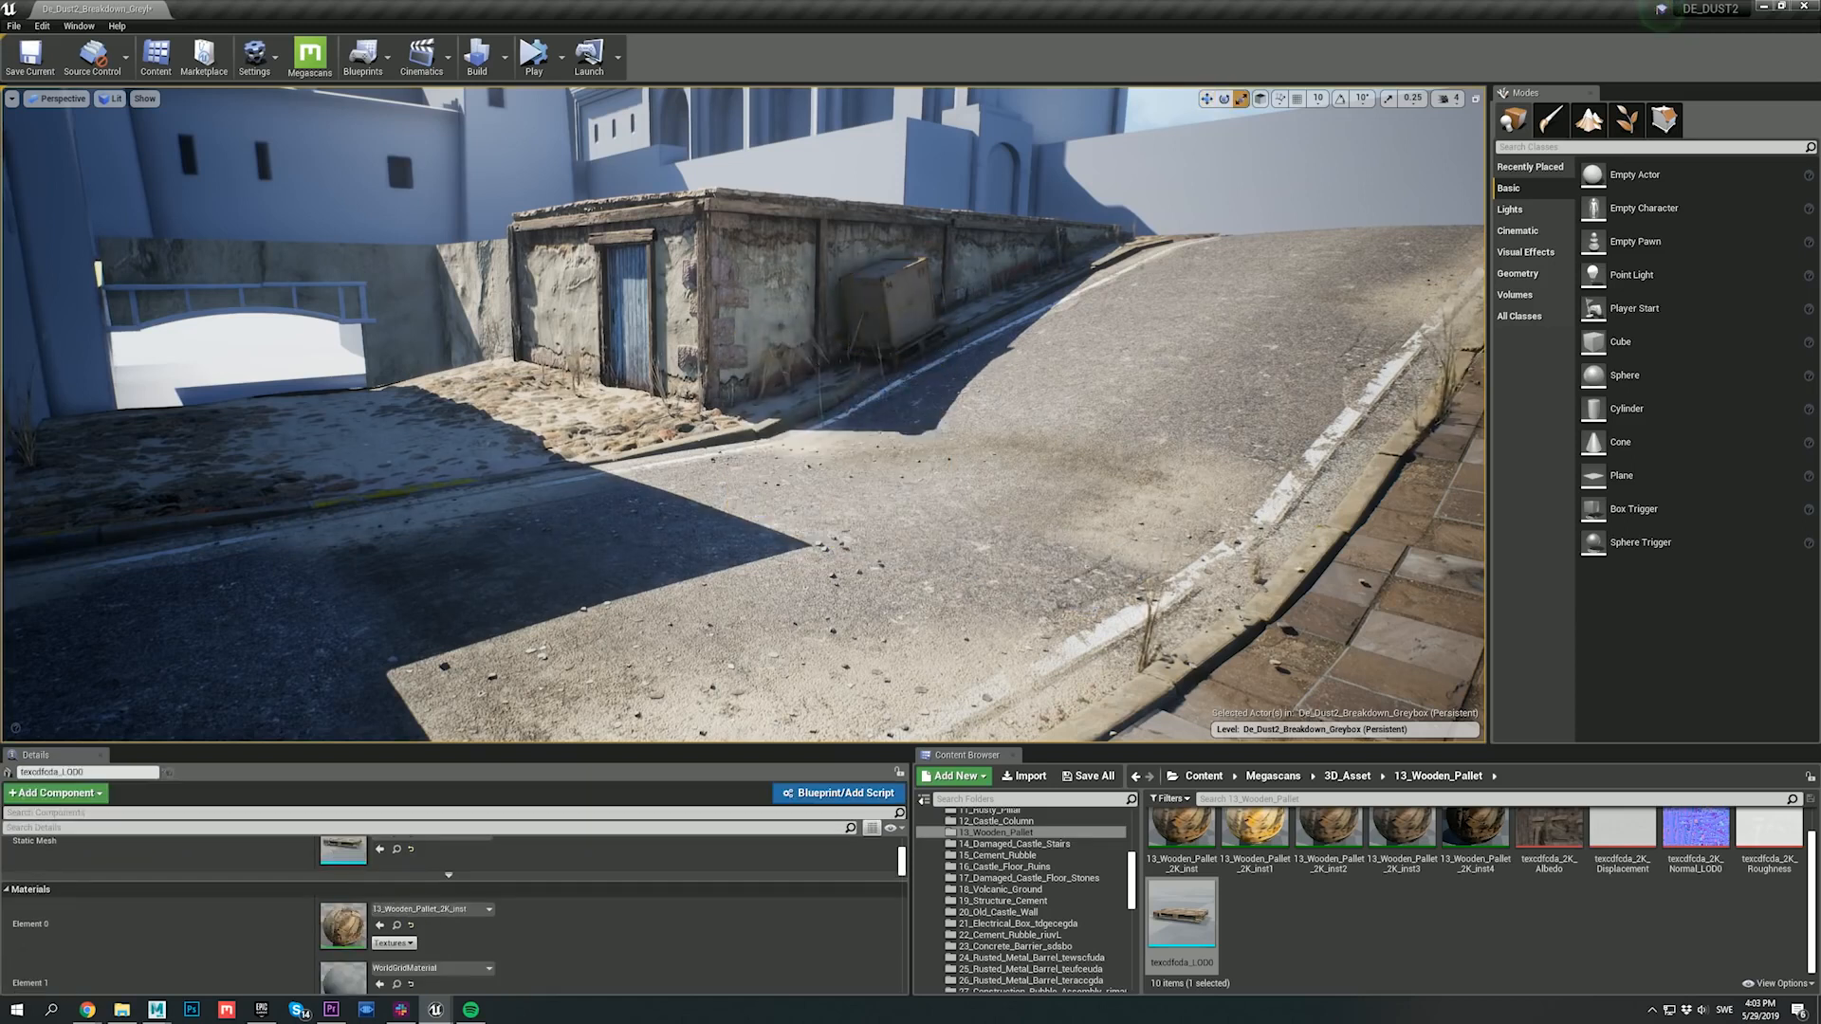
pyautogui.click(889, 294)
pyautogui.press('w')
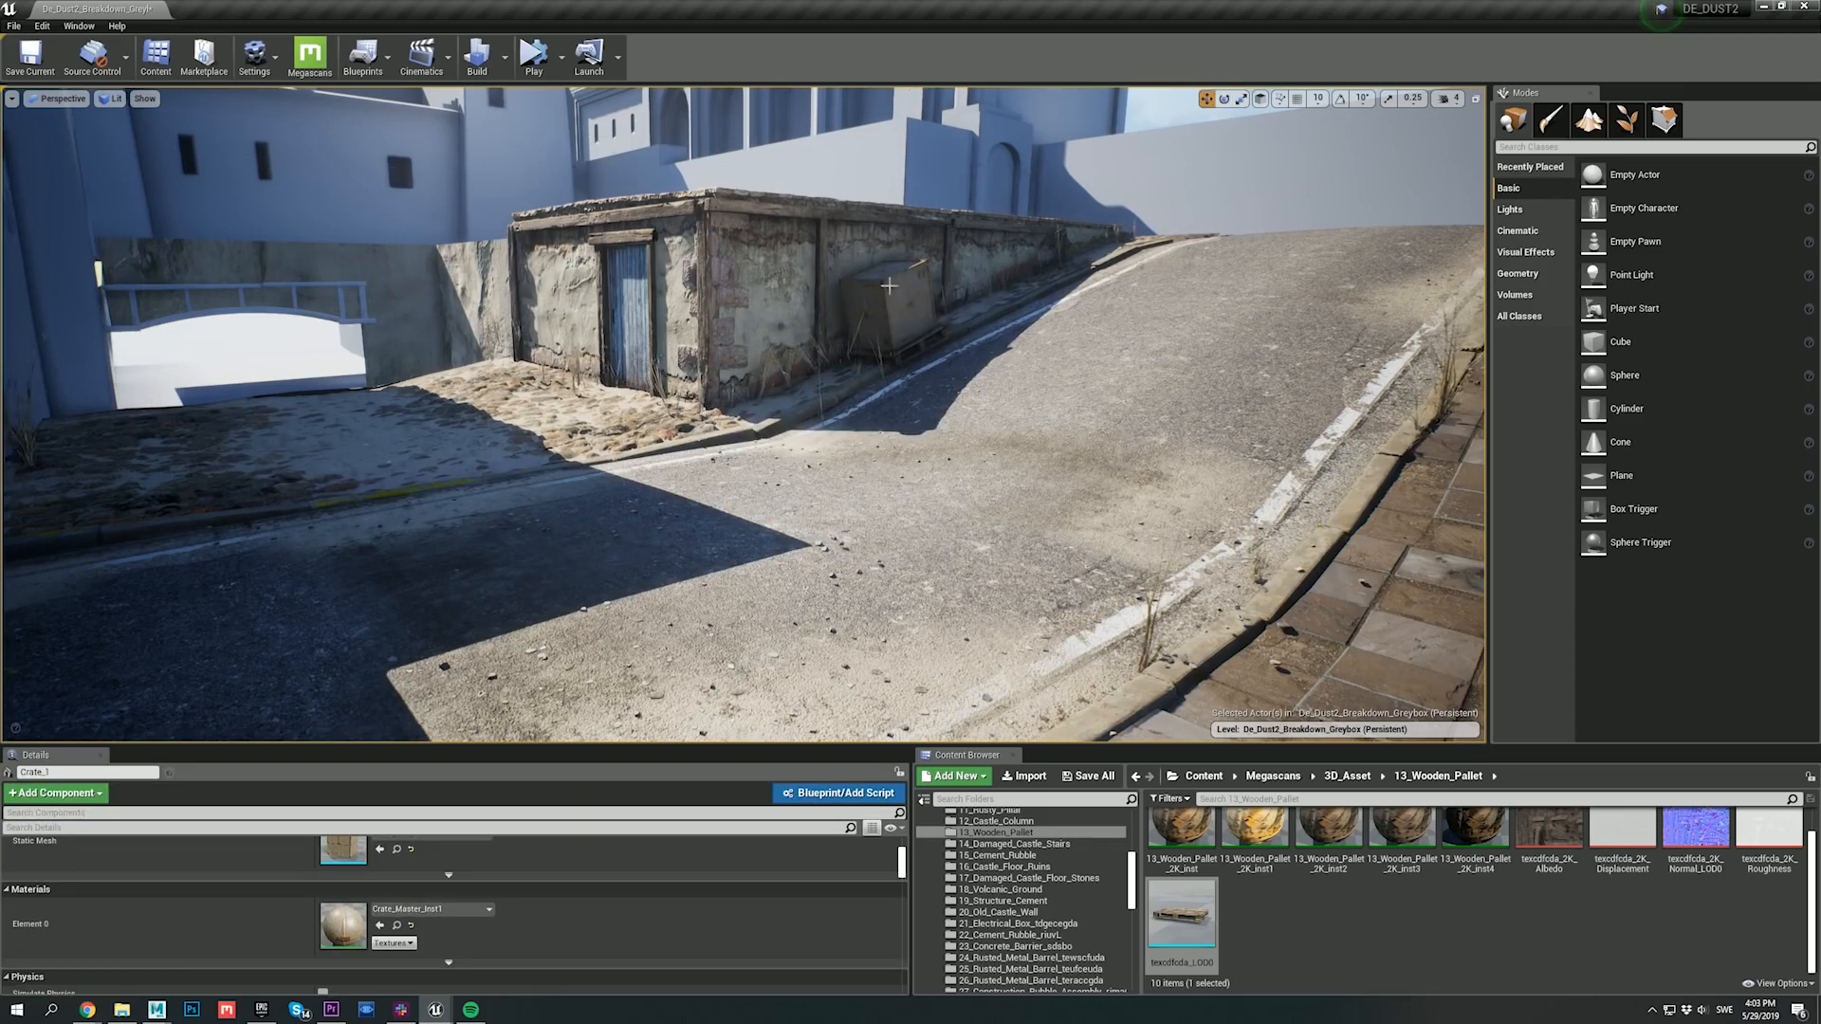
pyautogui.moveTo(744, 413); pyautogui.dragTo(739, 392, button='right')
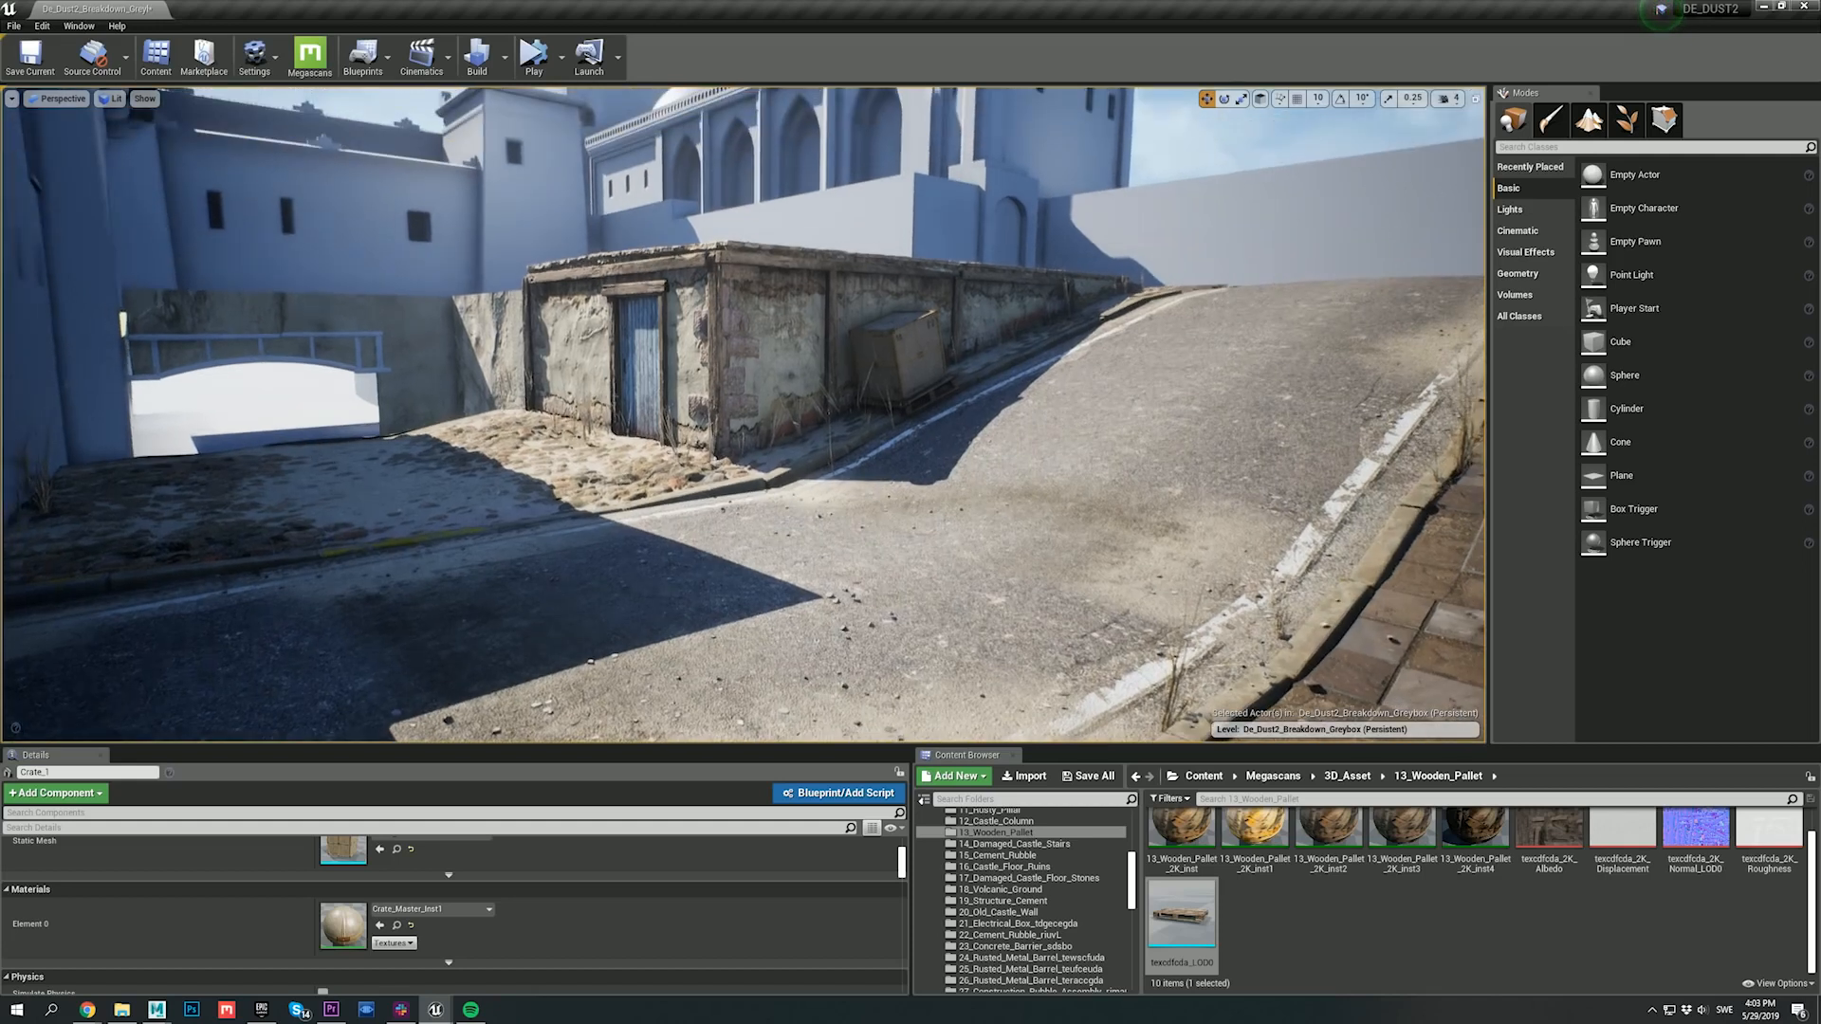
pyautogui.press('Escape')
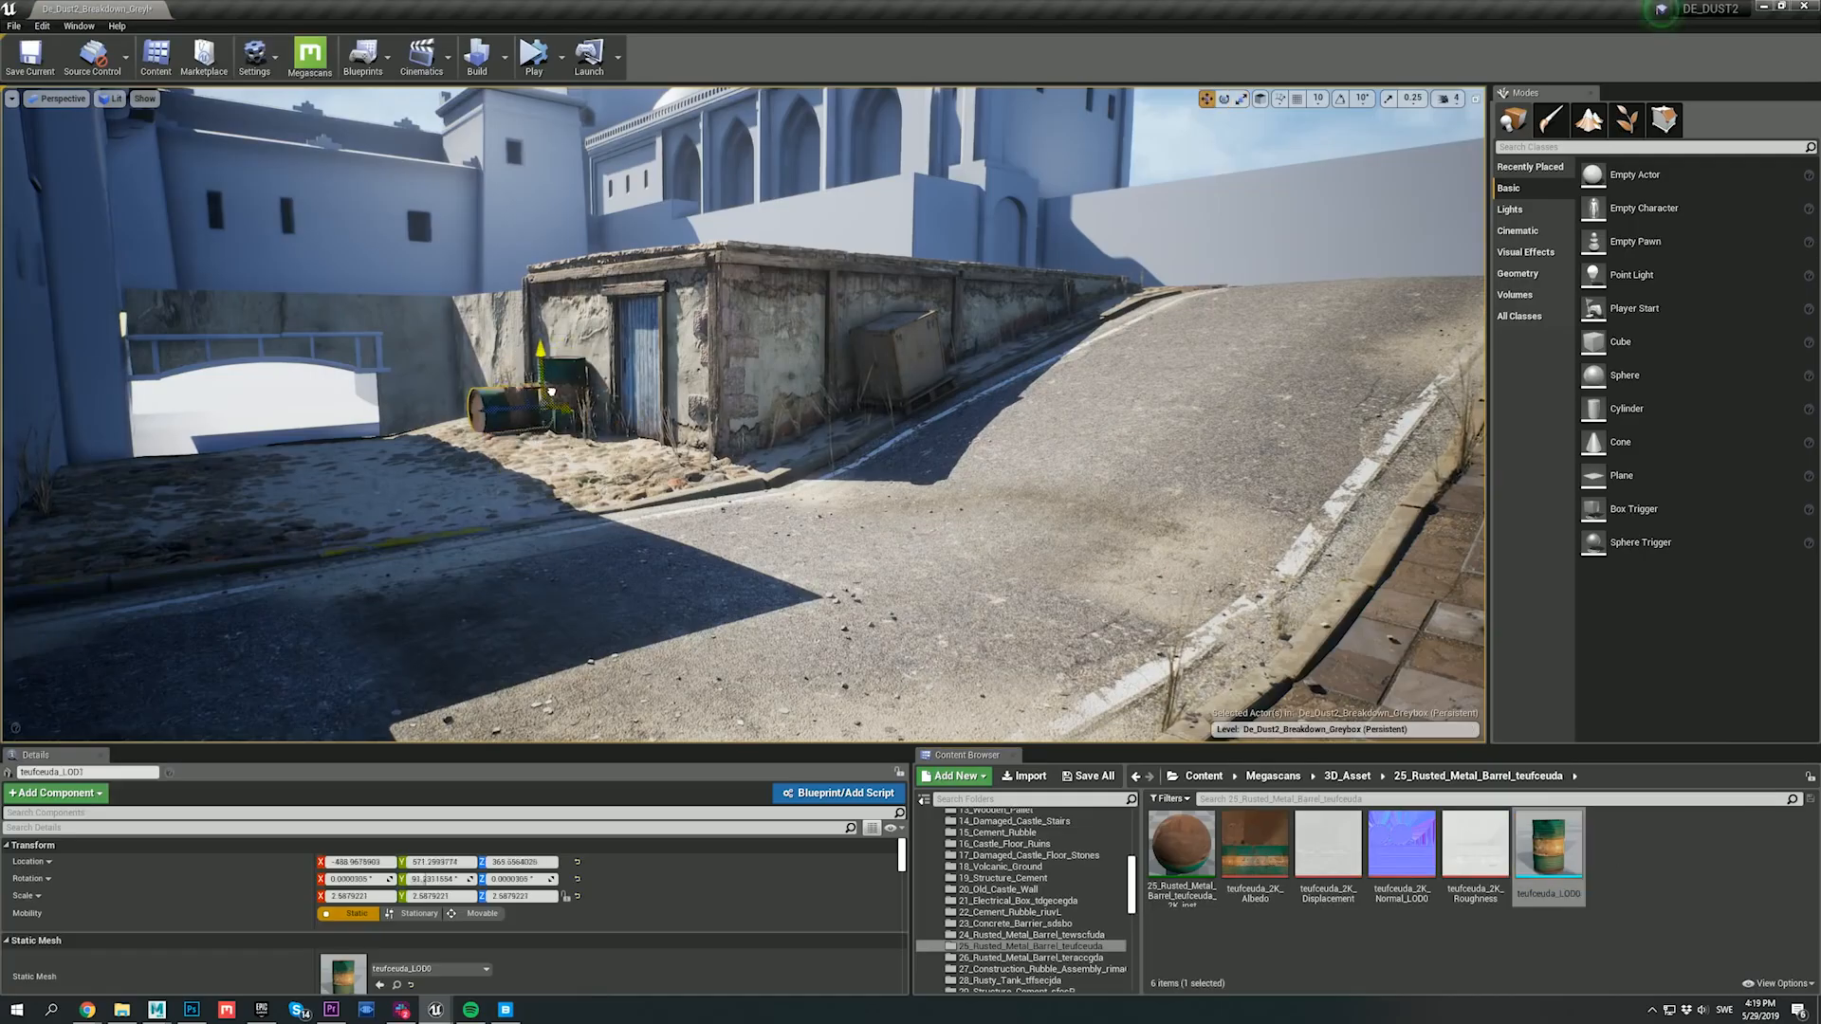
# Step: Adjust the position and rotation of the rusted metal barrel lying near the blue door
pyautogui.moveTo(551, 390); pyautogui.dragTo(555, 391)
pyautogui.press('e')
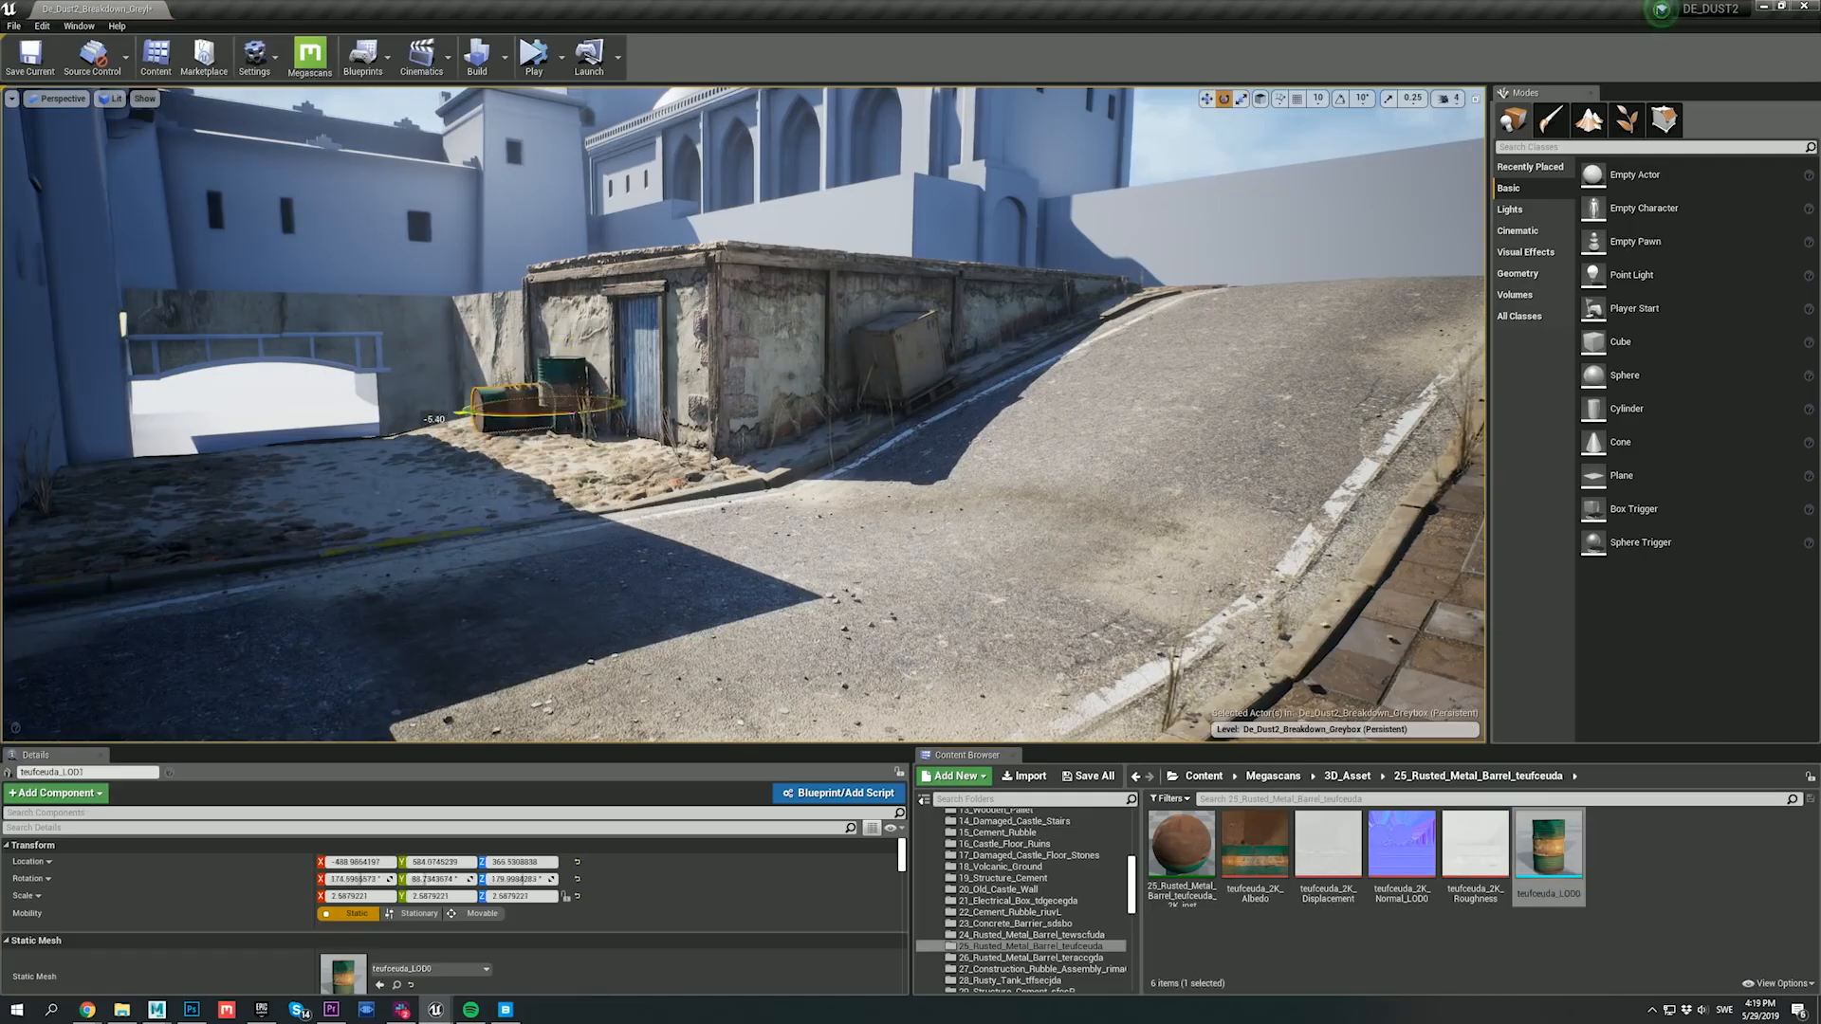
pyautogui.press('w')
pyautogui.press('g')
pyautogui.press('Escape')
pyautogui.press('g')
# Step: Place the 23_Concrete_Barrier mesh from the Megascans 3D assets across the road at the crest of the ramp
pyautogui.click(1015, 923)
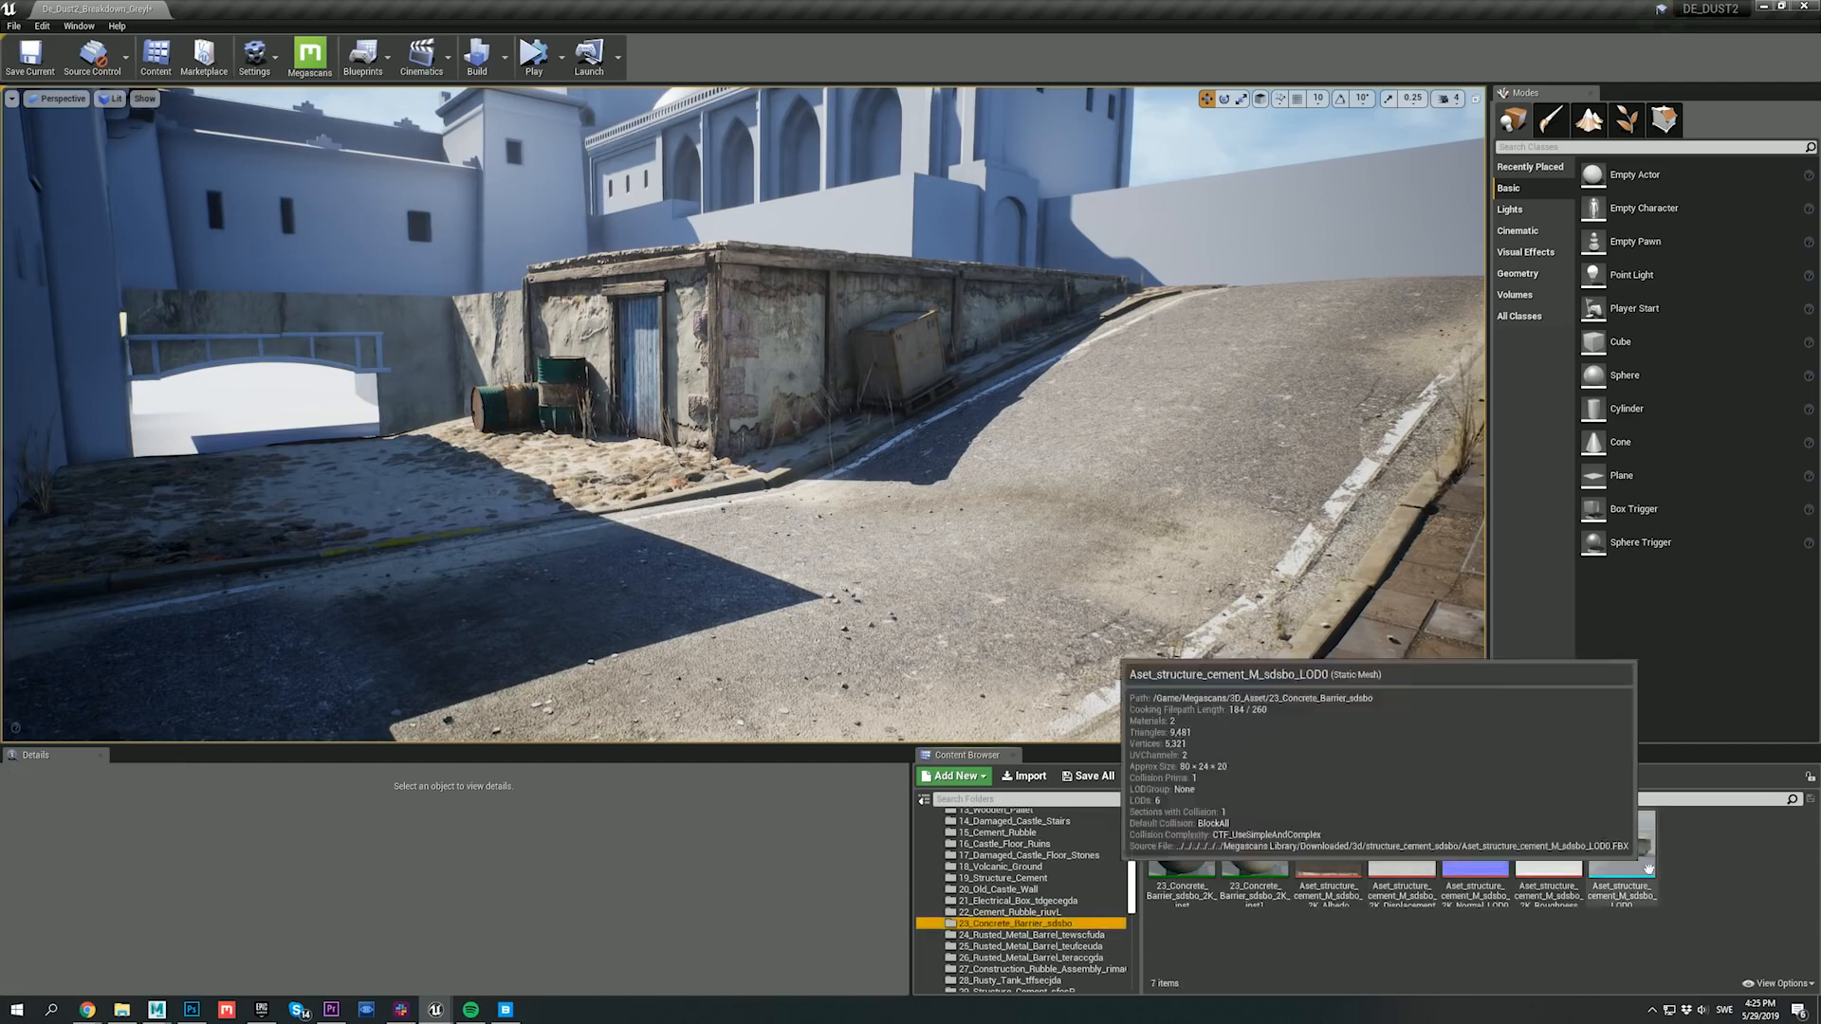
pyautogui.press('r')
pyautogui.moveTo(1621, 844); pyautogui.dragTo(711, 294)
pyautogui.press('e')
pyautogui.press('w')
pyautogui.moveTo(711, 294); pyautogui.dragTo(656, 658, button='right')
pyautogui.moveTo(655, 658); pyautogui.dragTo(1209, 285)
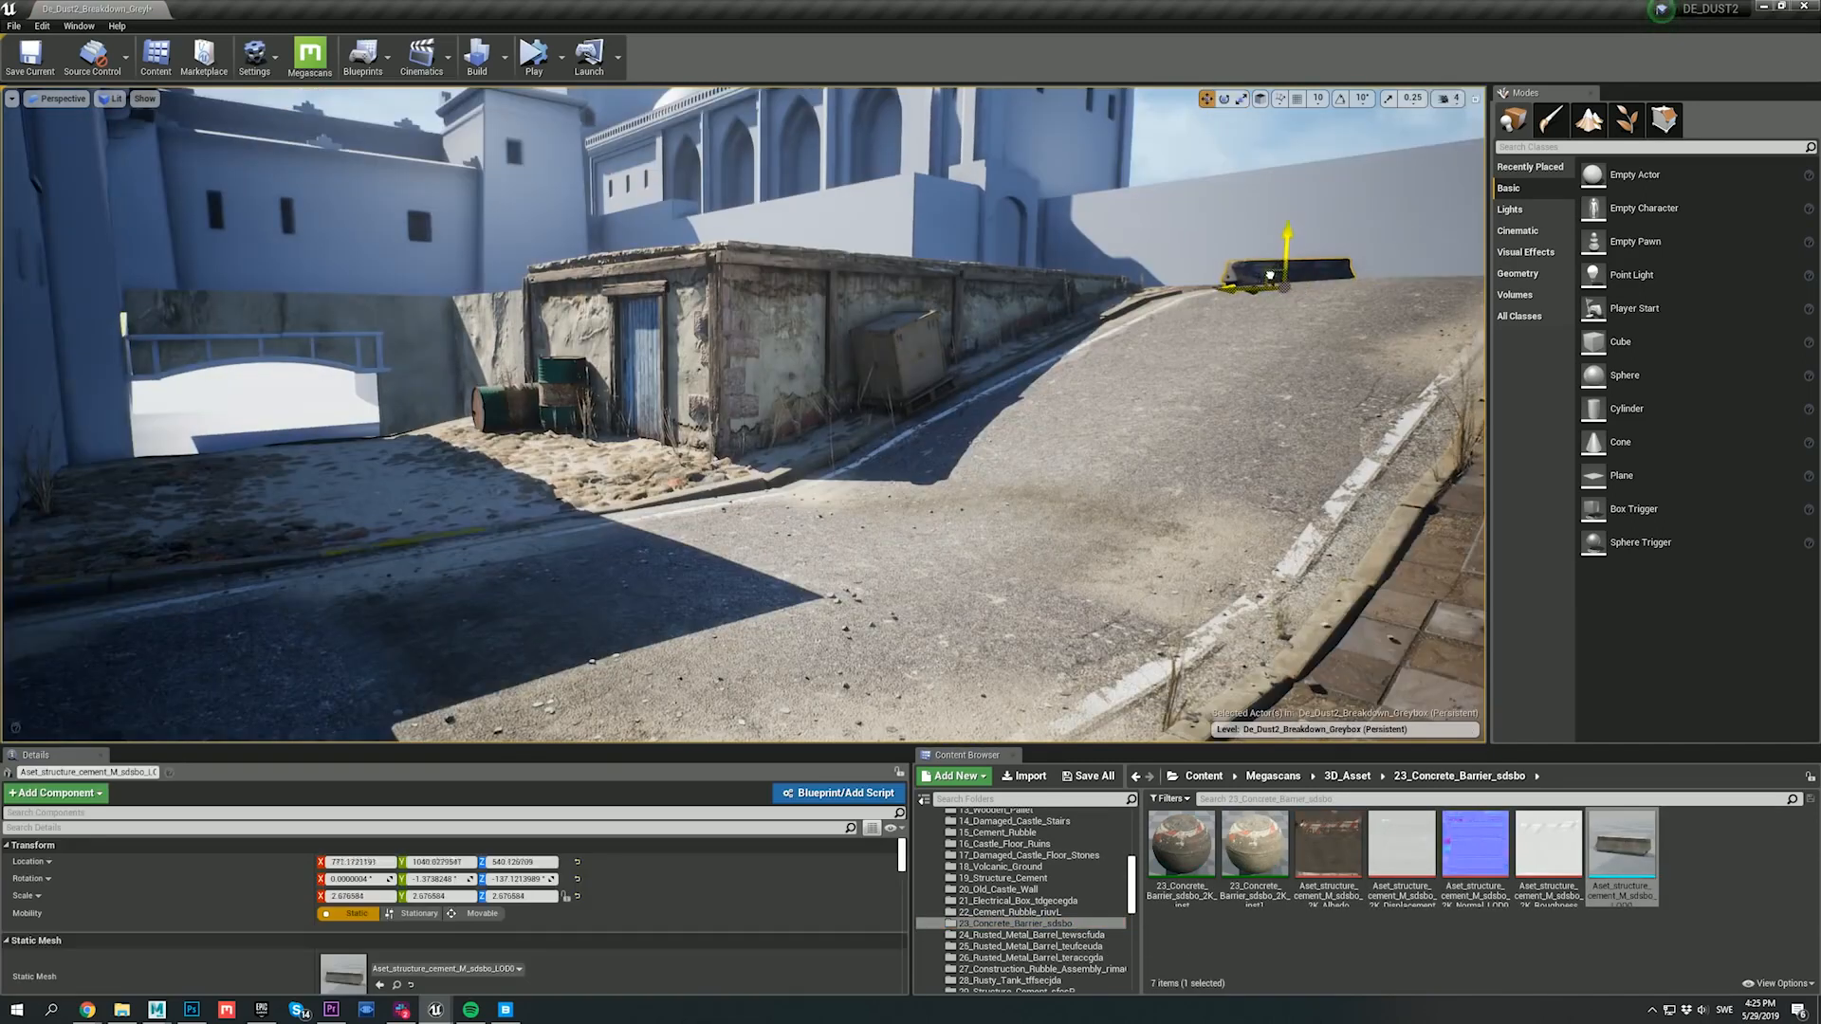
pyautogui.press('Escape')
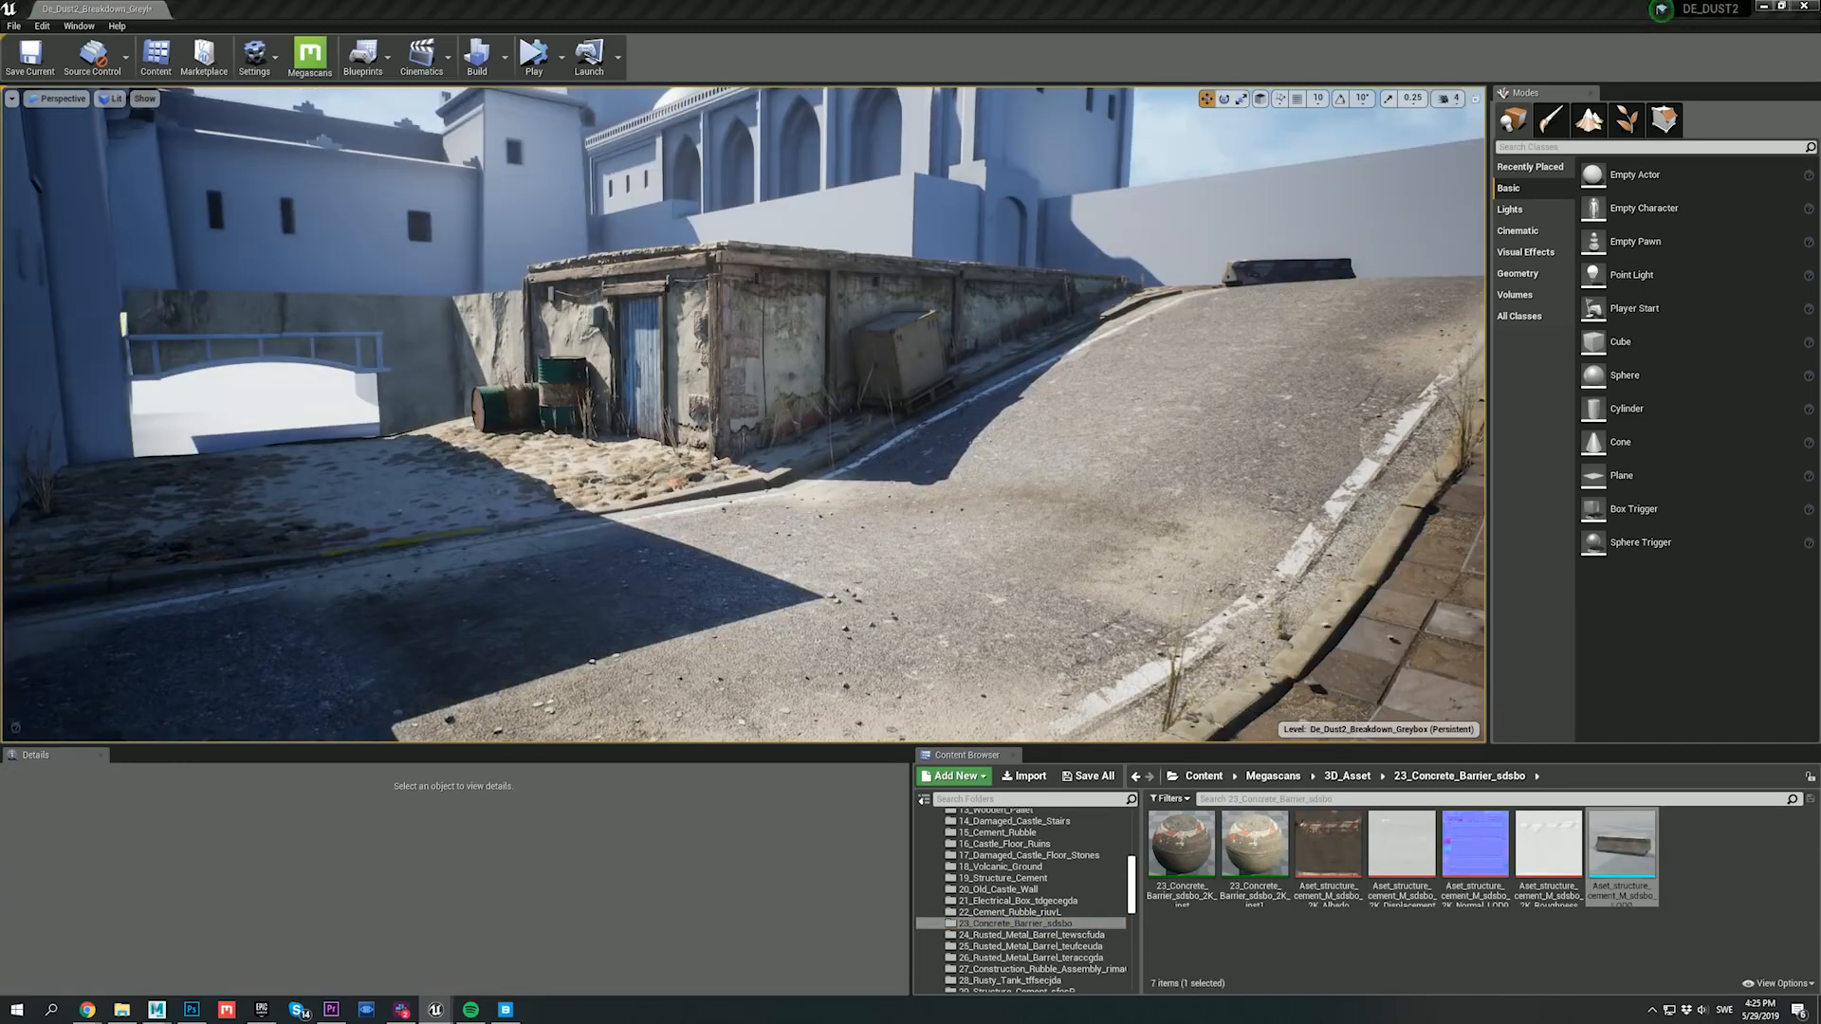
pyautogui.click(284, 402)
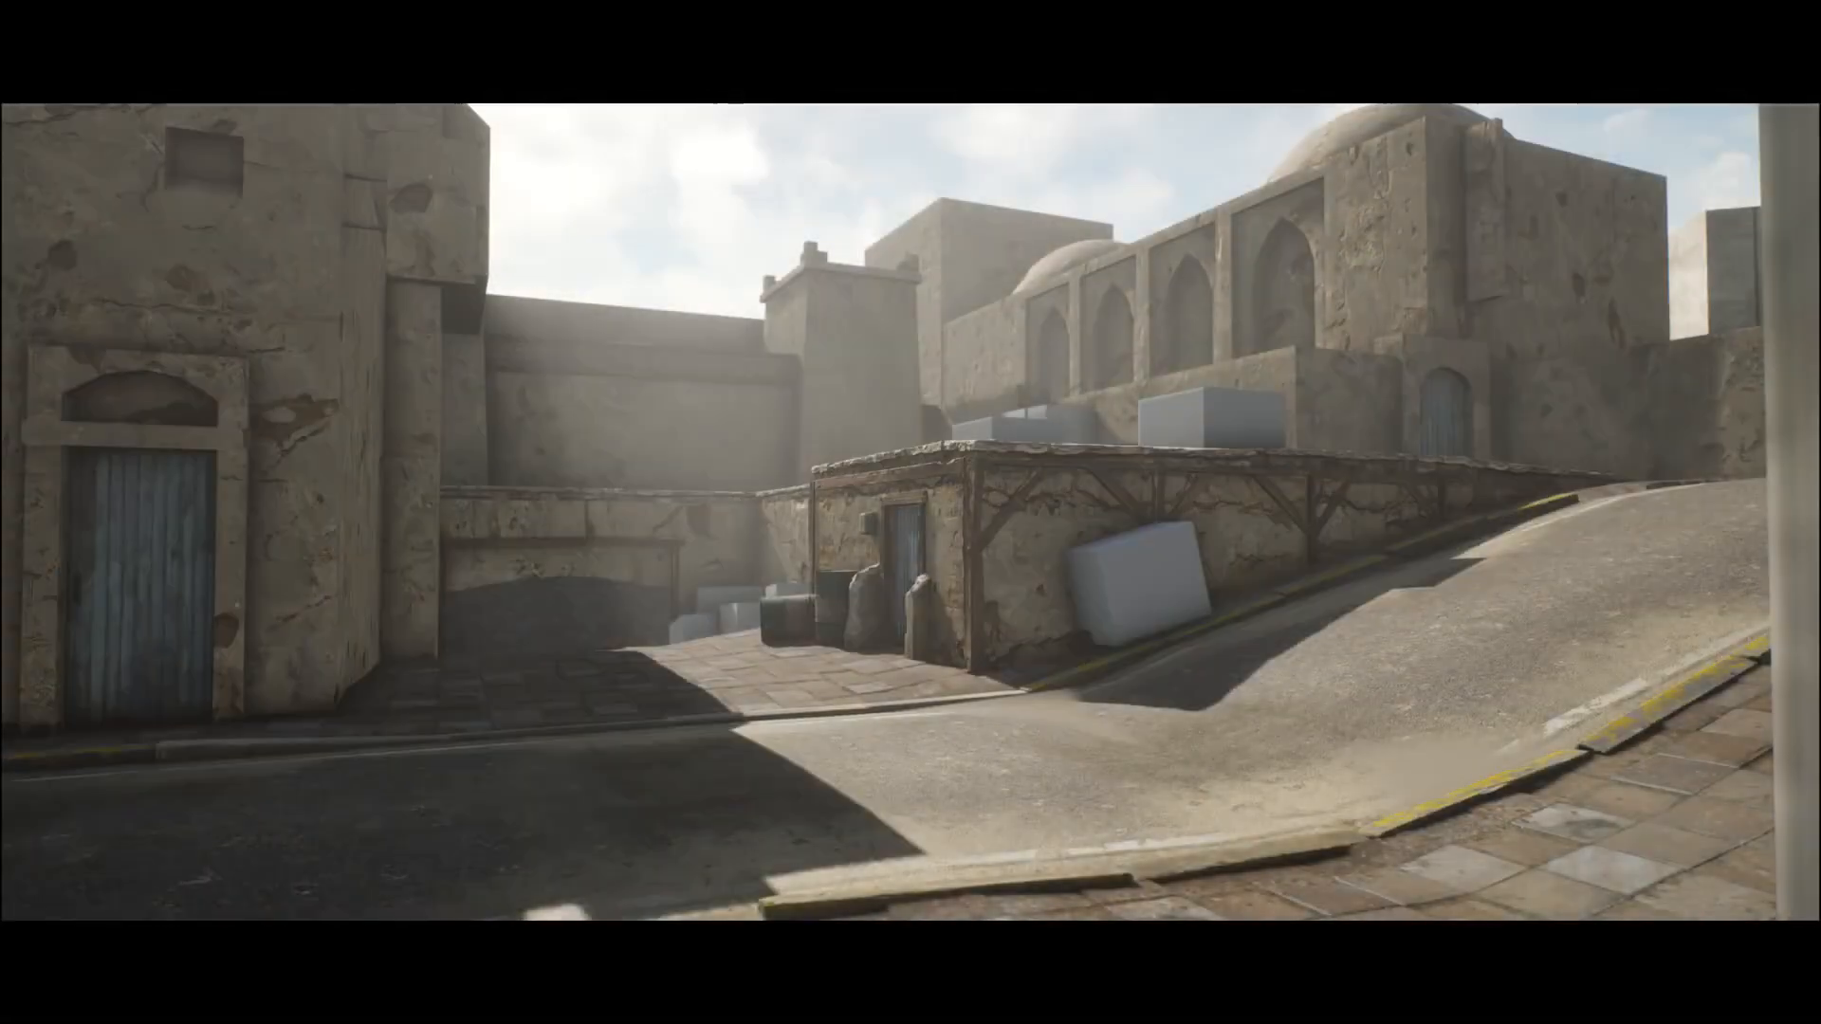